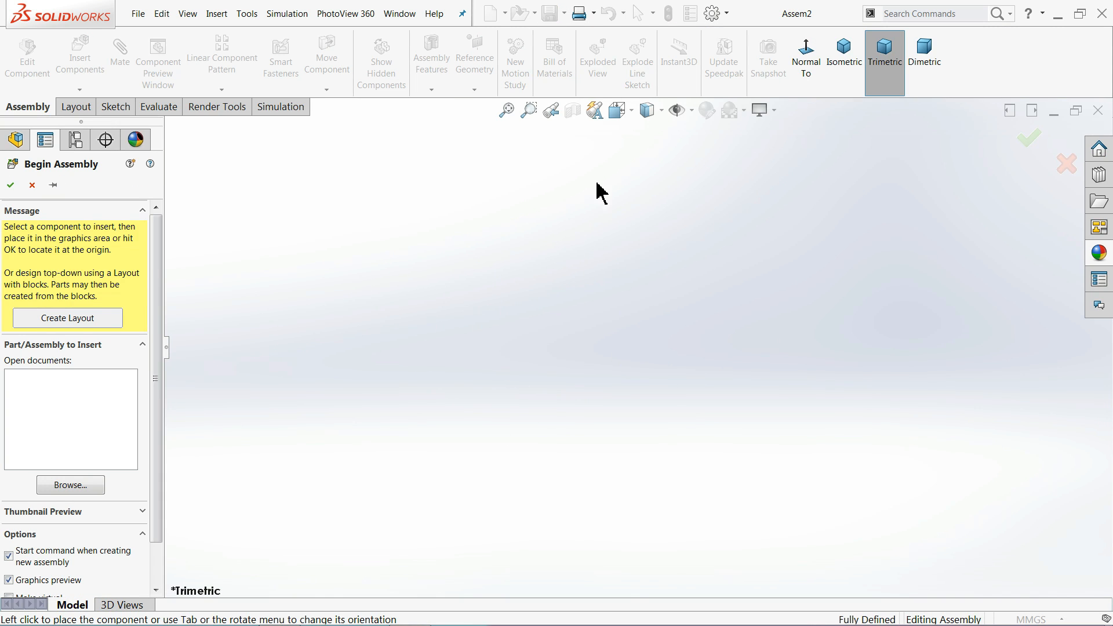
# Step: Load the 3.Fuselage part from the Wooden toy Plane folder as the first component, showing the files as large icons
pyautogui.click(62, 486)
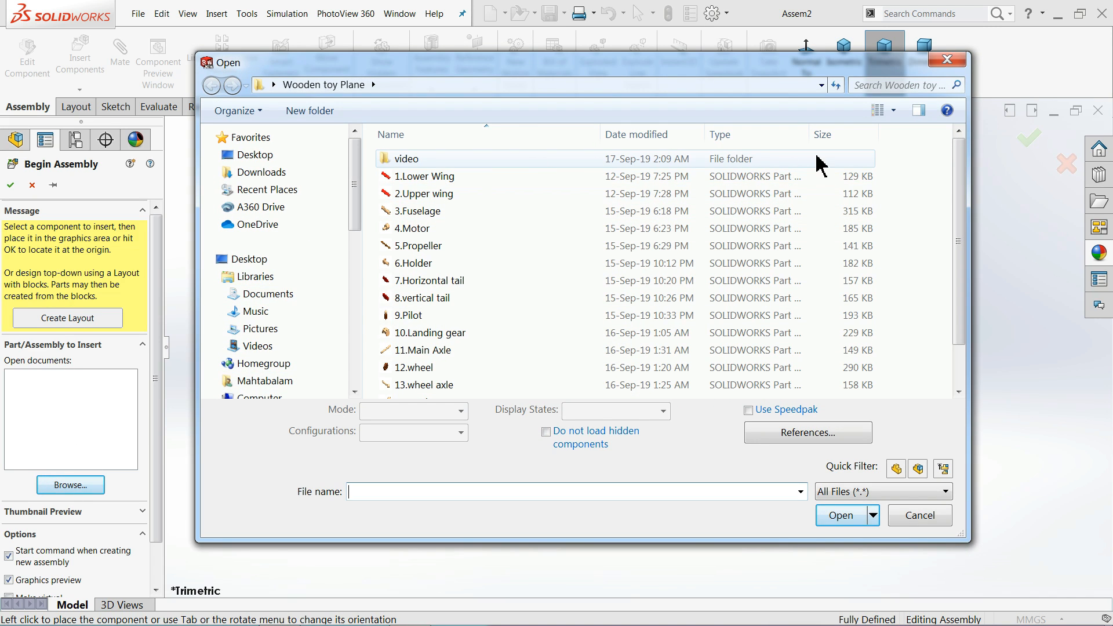
pyautogui.click(893, 111)
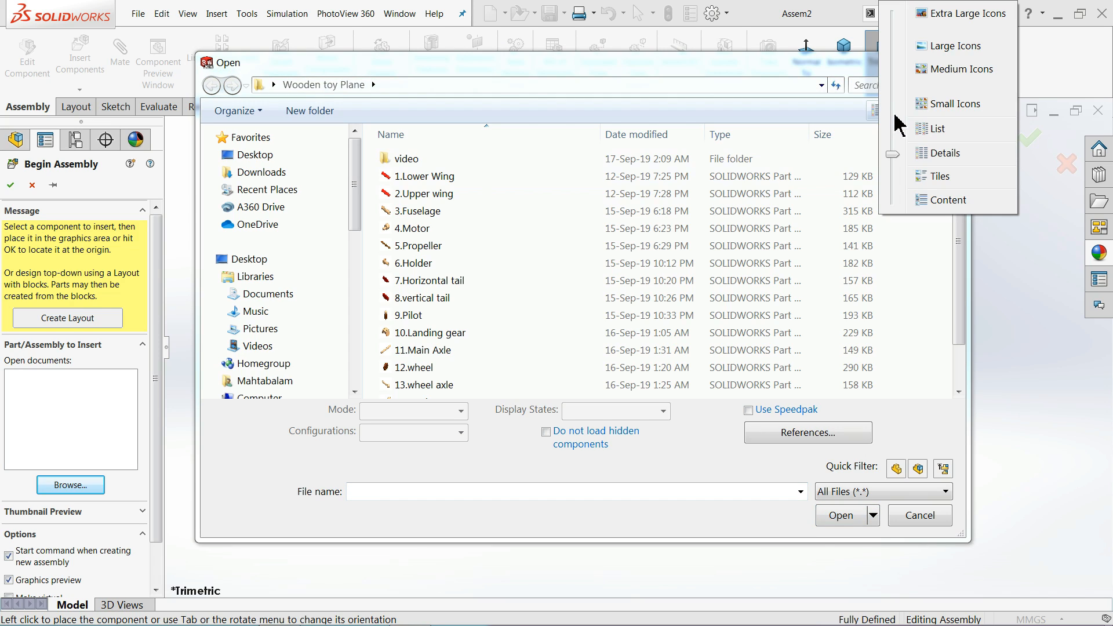
pyautogui.click(936, 51)
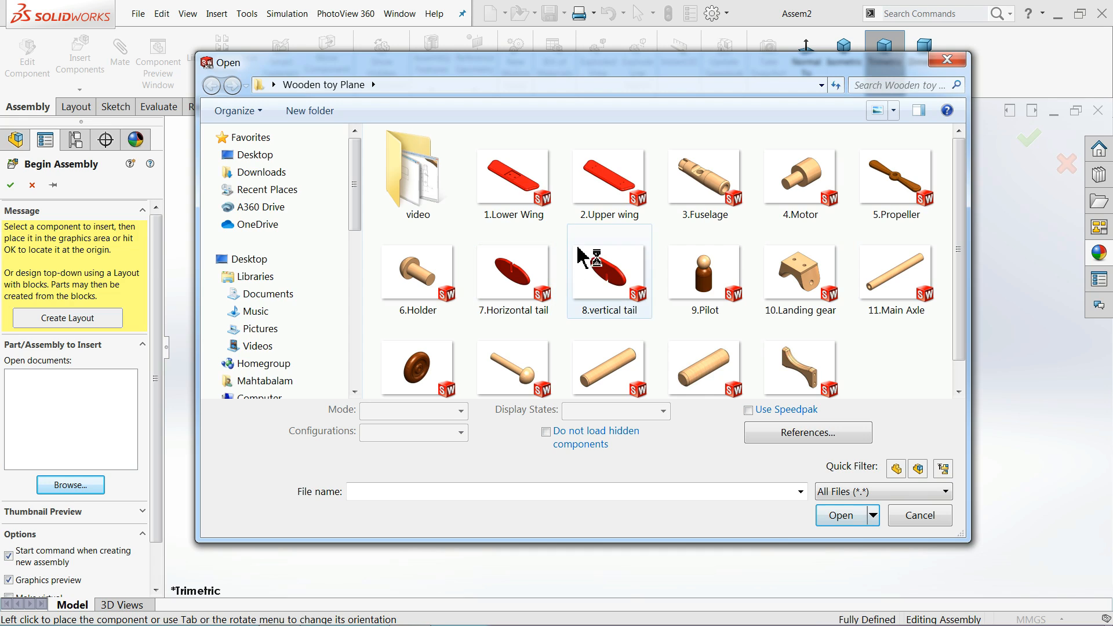
pyautogui.click(705, 193)
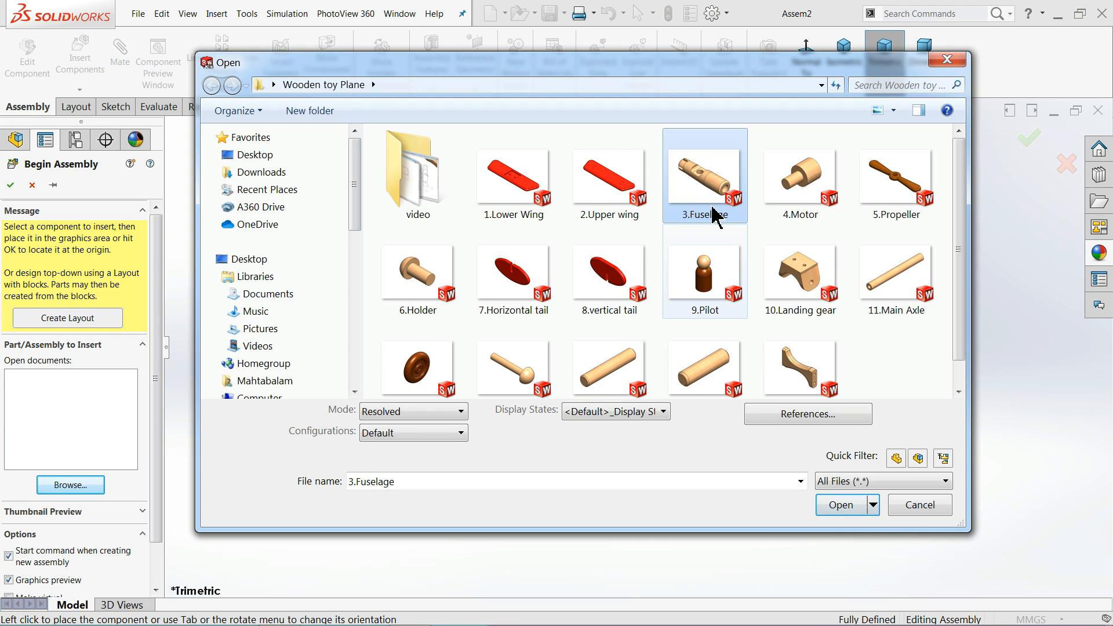
pyautogui.click(841, 505)
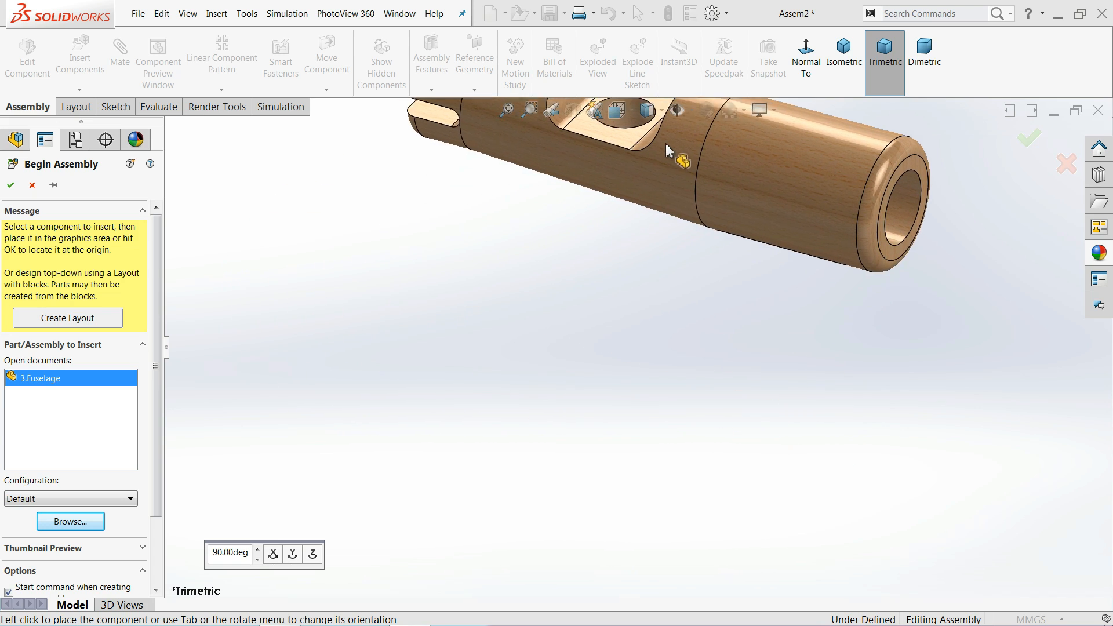
# Step: Show the origins and place the fuselage at the assembly origin
pyautogui.click(685, 112)
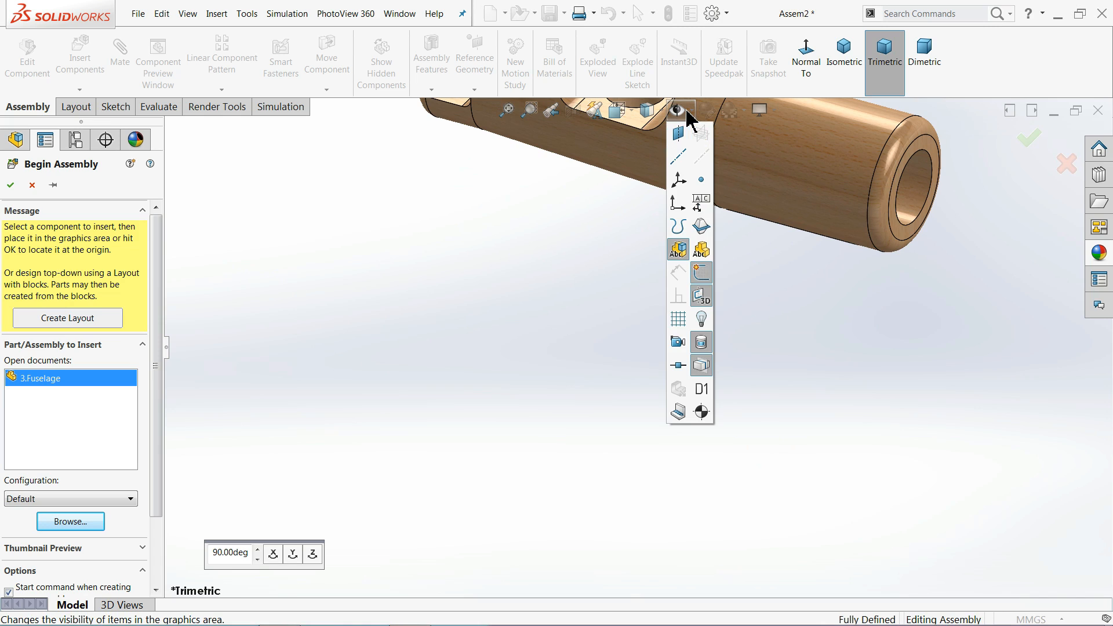
pyautogui.click(677, 212)
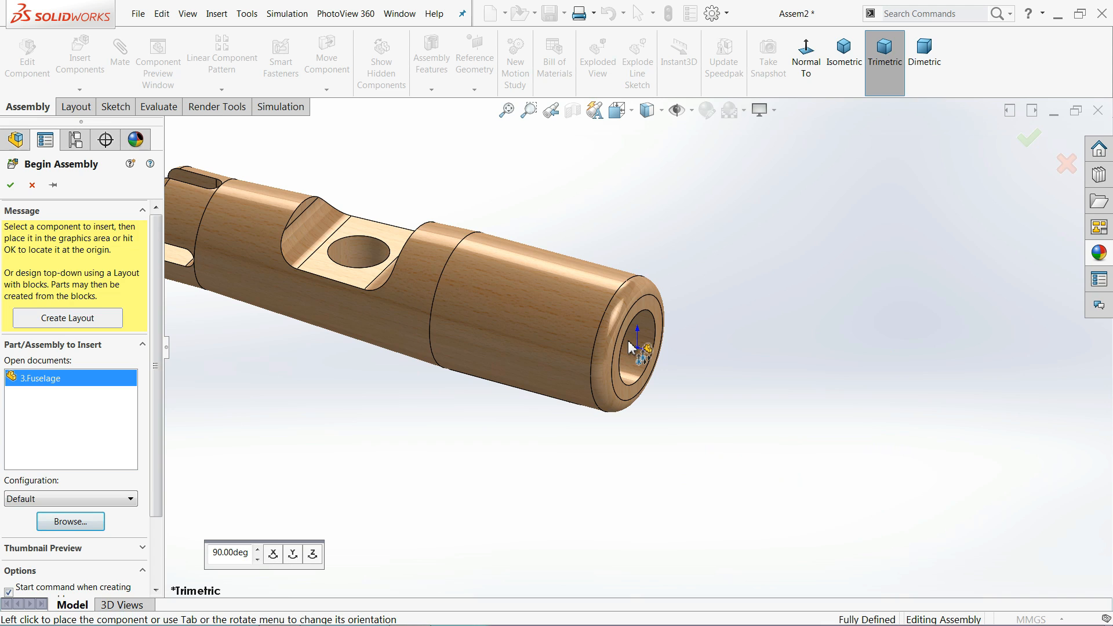
pyautogui.click(630, 343)
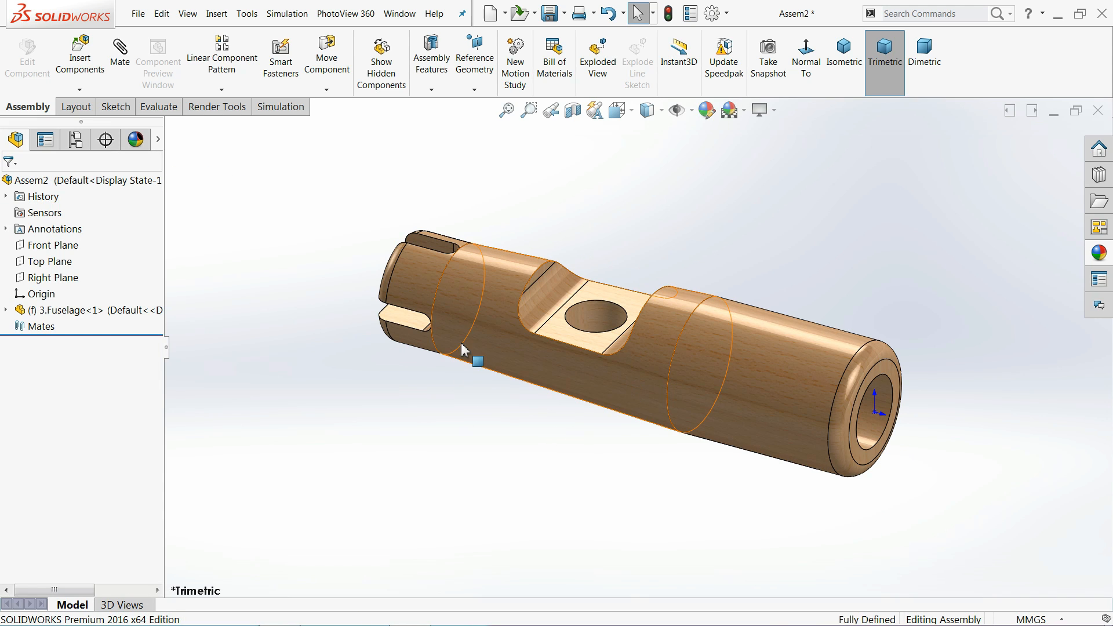
# Step: Hide the origins in the assembly
pyautogui.click(63, 276)
pyautogui.moveTo(375, 270); pyautogui.dragTo(329, 273, button='middle')
pyautogui.click(418, 226)
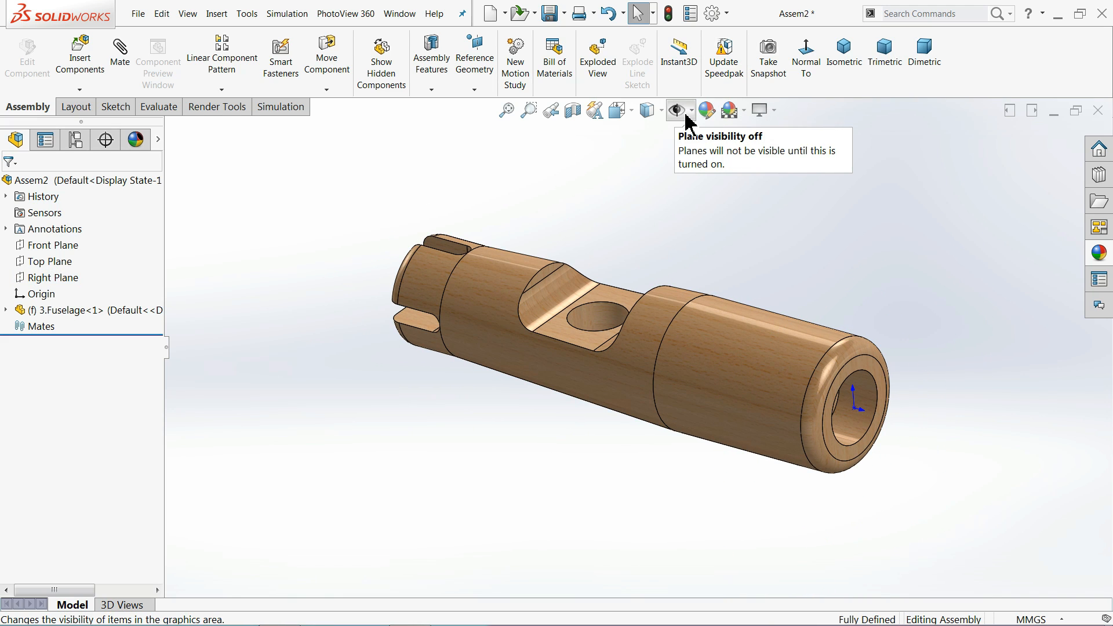
pyautogui.click(688, 113)
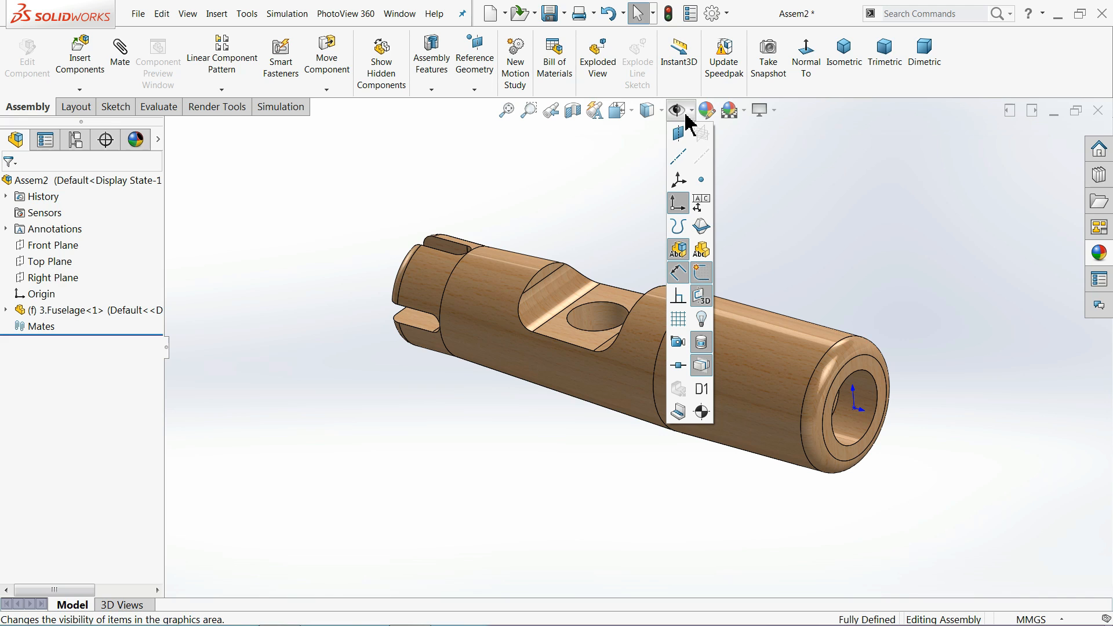
pyautogui.click(681, 204)
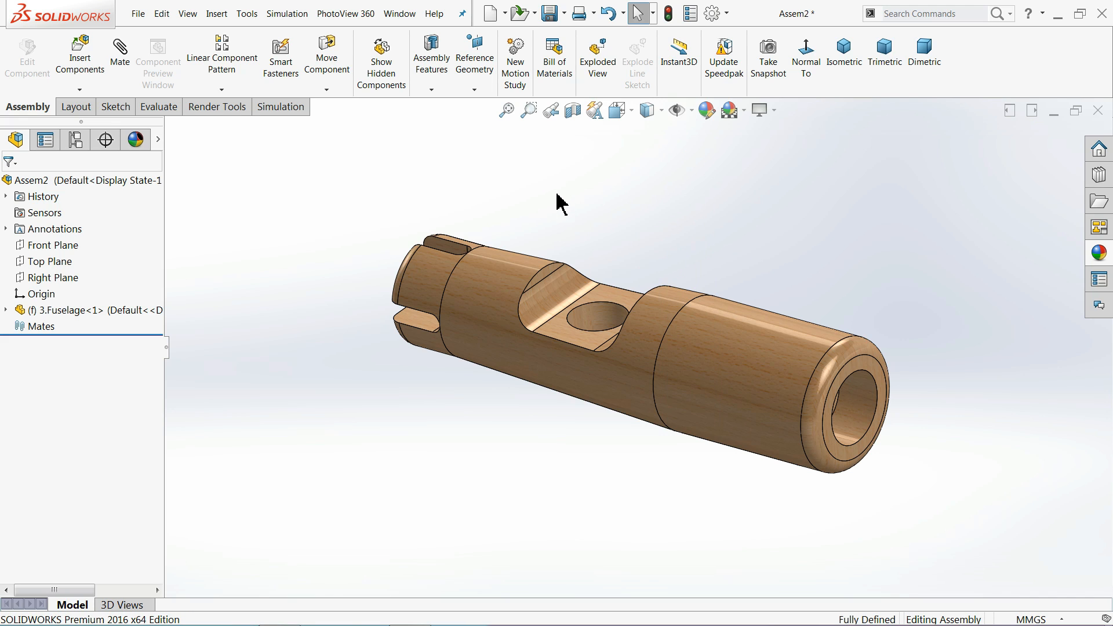
# Step: Apply the Plain White scene as the assembly's background
pyautogui.click(744, 111)
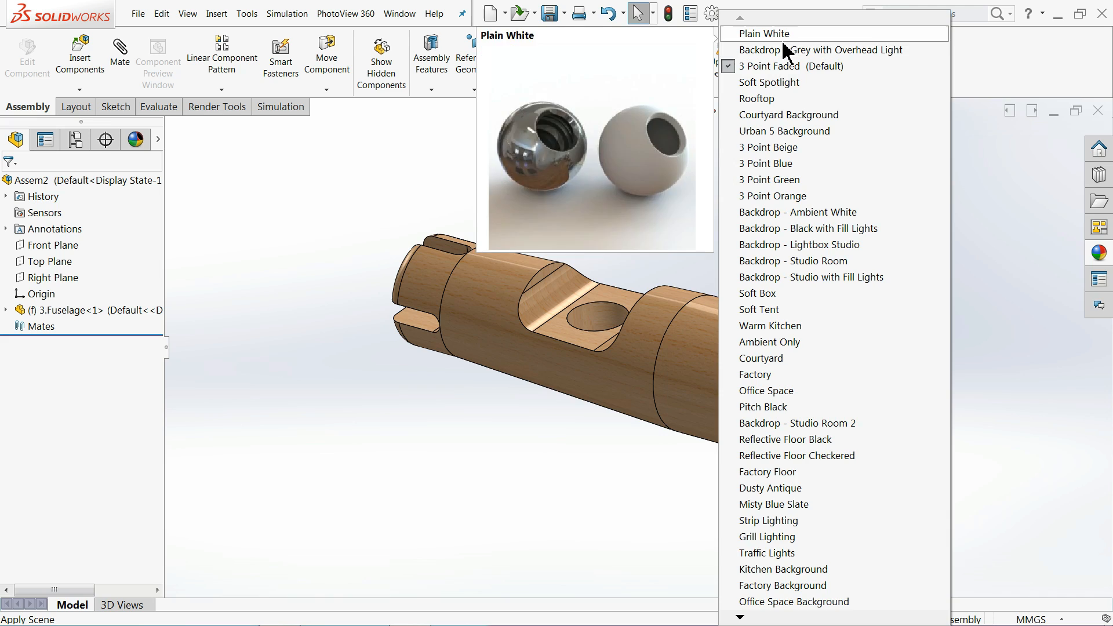
pyautogui.click(777, 34)
pyautogui.moveTo(675, 203); pyautogui.dragTo(671, 226, button='middle')
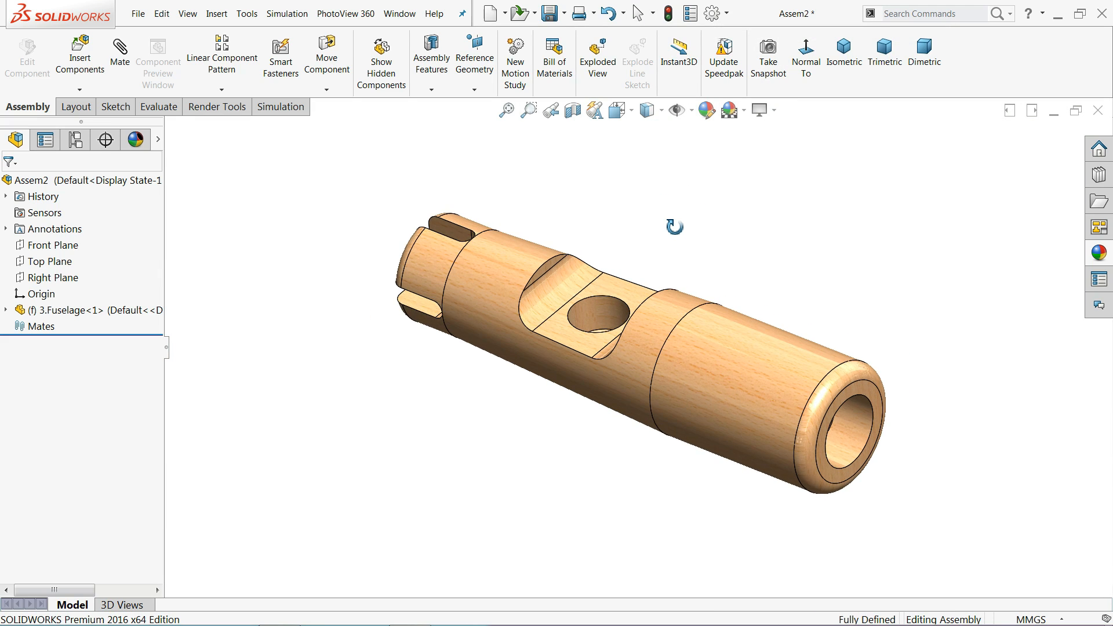
# Step: Insert the 7.Horizontal tail and 8.vertical tail parts together and place them beside the slotted end of the fuselage
pyautogui.click(79, 65)
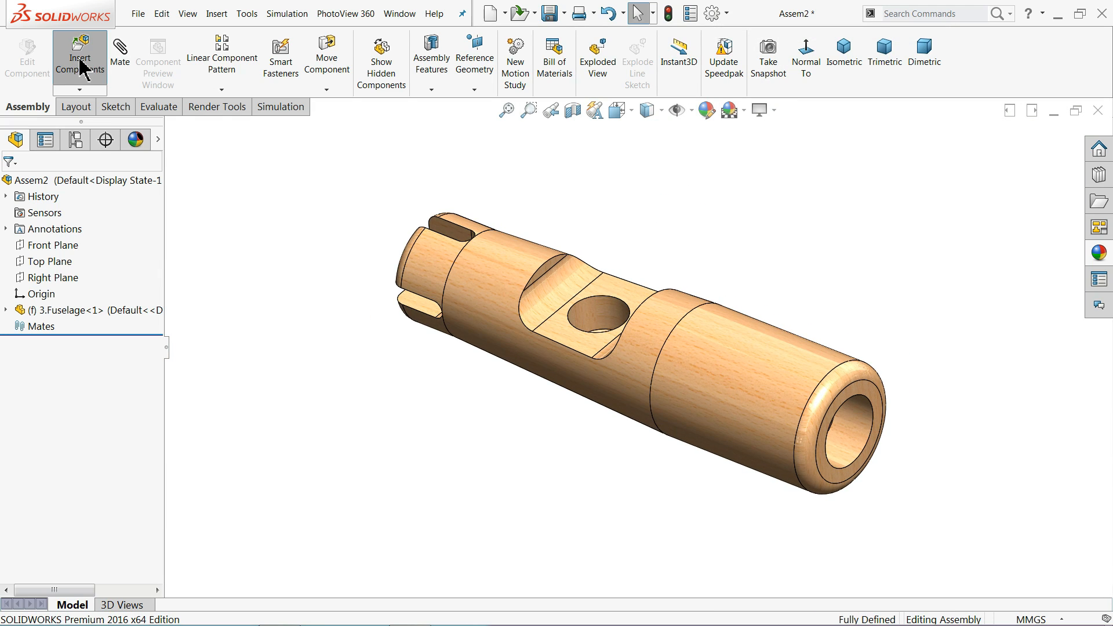
pyautogui.click(63, 472)
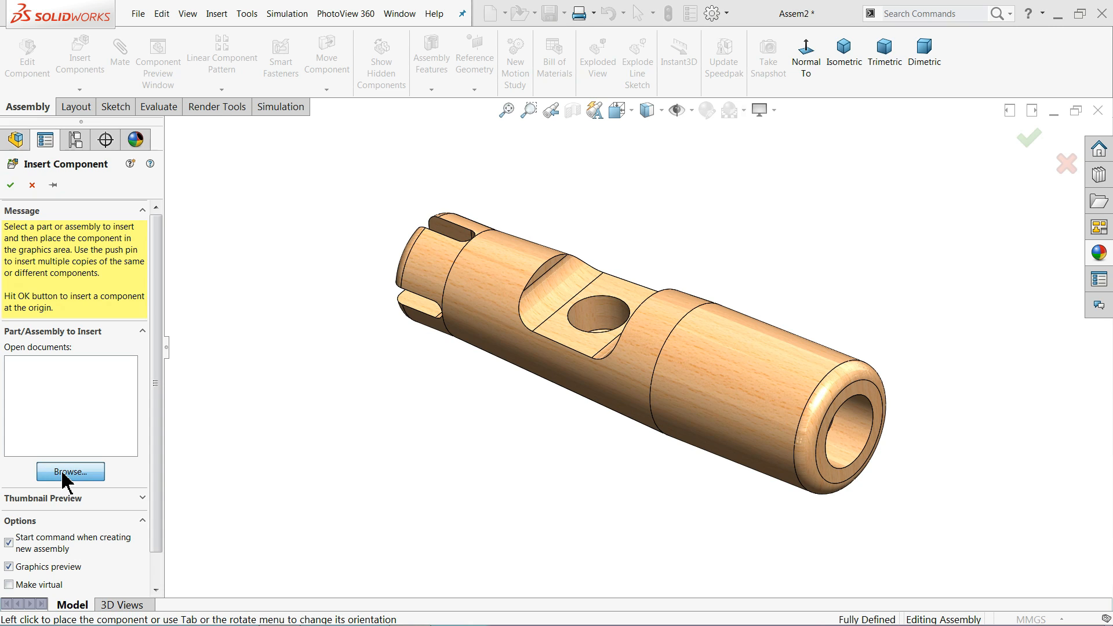
pyautogui.click(518, 258)
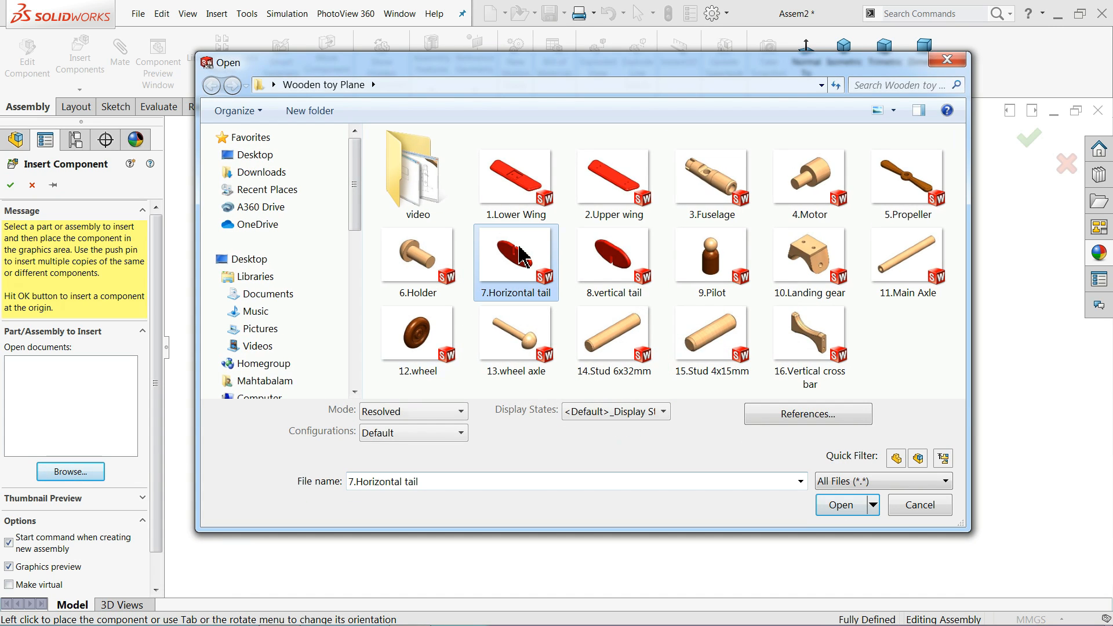
pyautogui.click(607, 268)
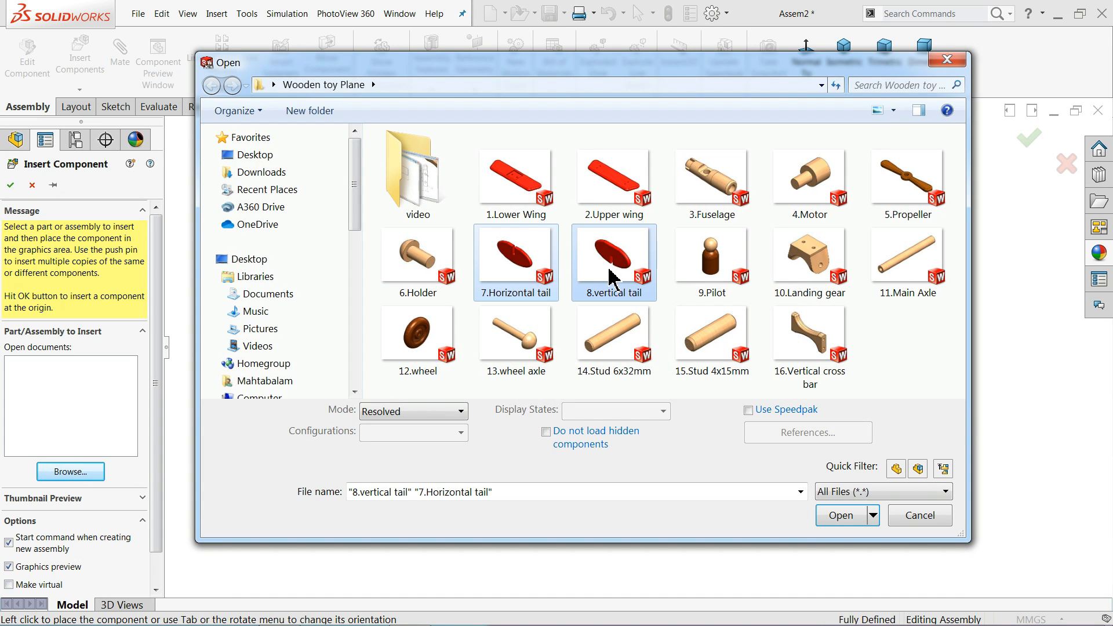
pyautogui.click(841, 515)
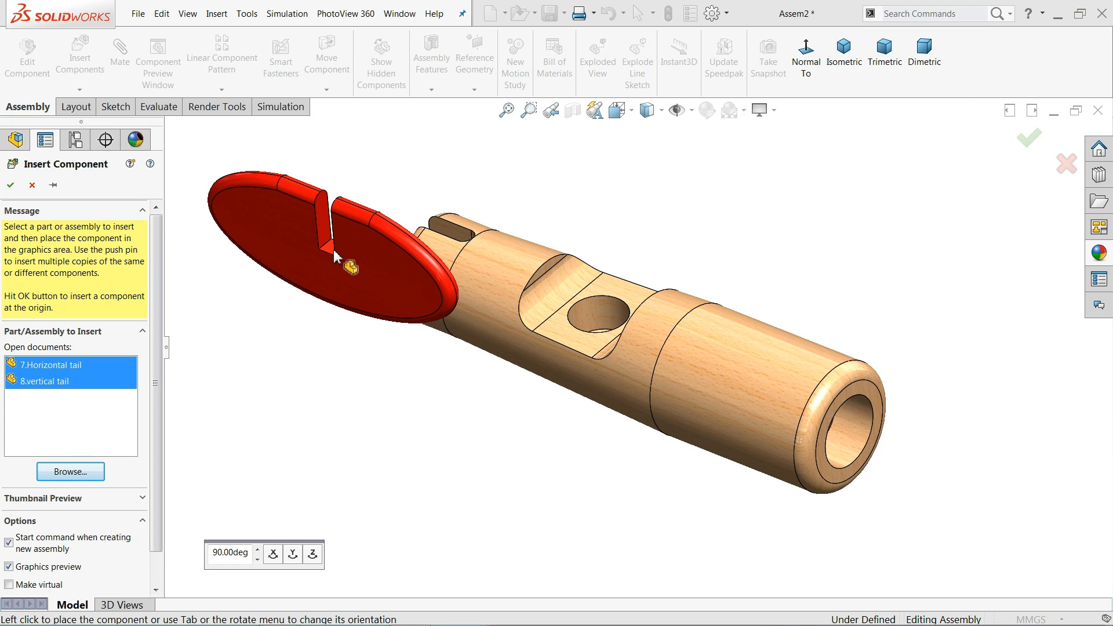
pyautogui.click(335, 256)
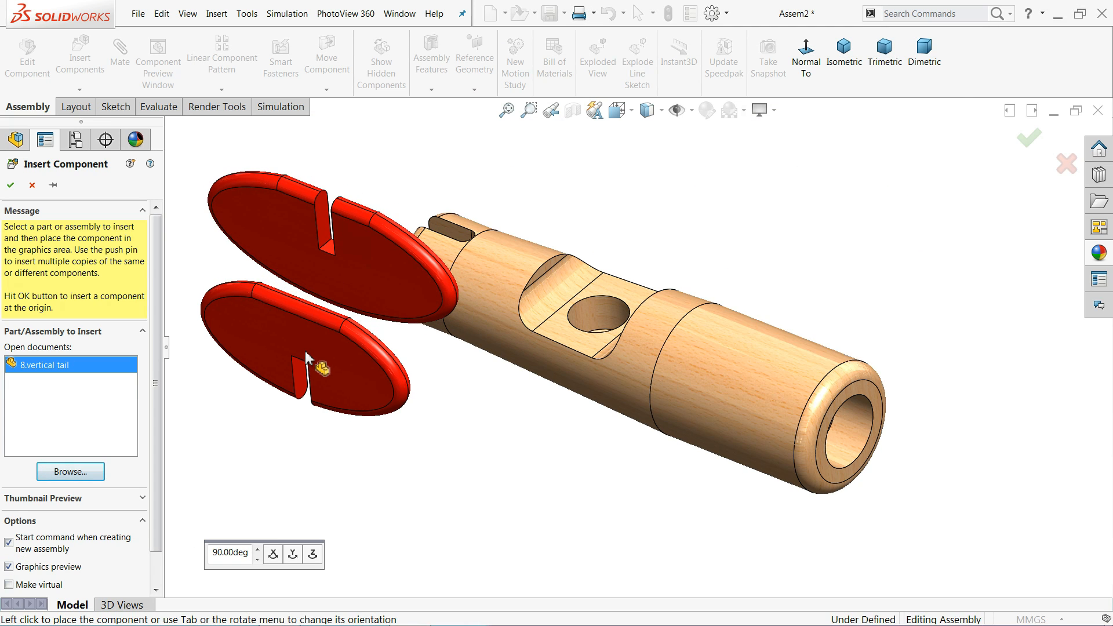
pyautogui.click(308, 354)
pyautogui.scroll(-1, 366, 298)
pyautogui.scroll(2, 532, 282)
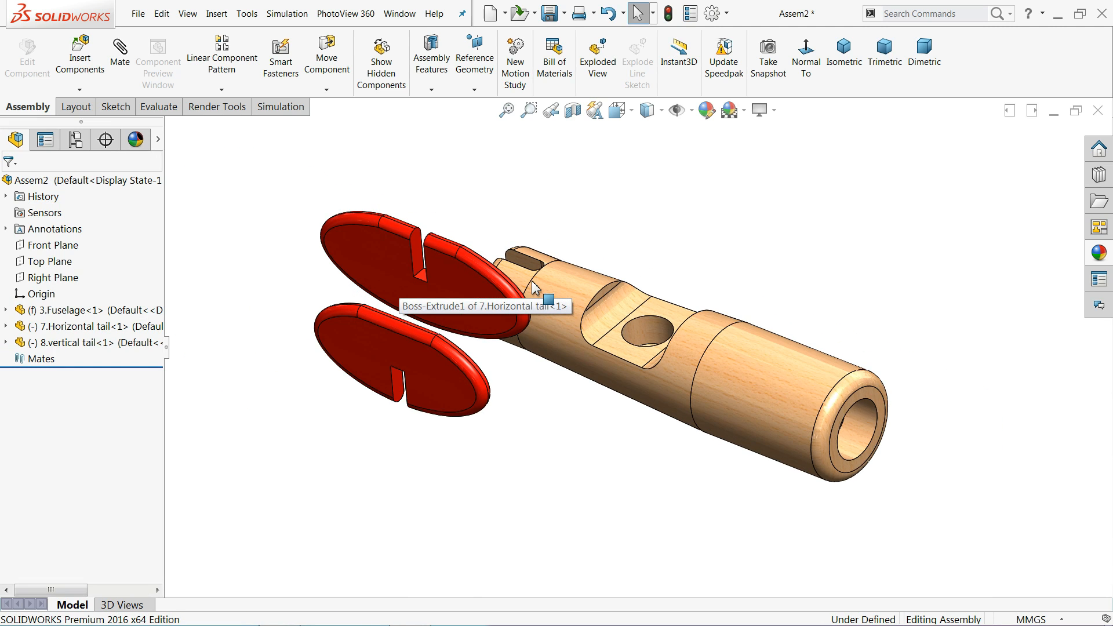
# Step: Move the horizontal tail clear of the fuselage's slotted end
pyautogui.scroll(-1, 534, 287)
pyautogui.click(458, 298)
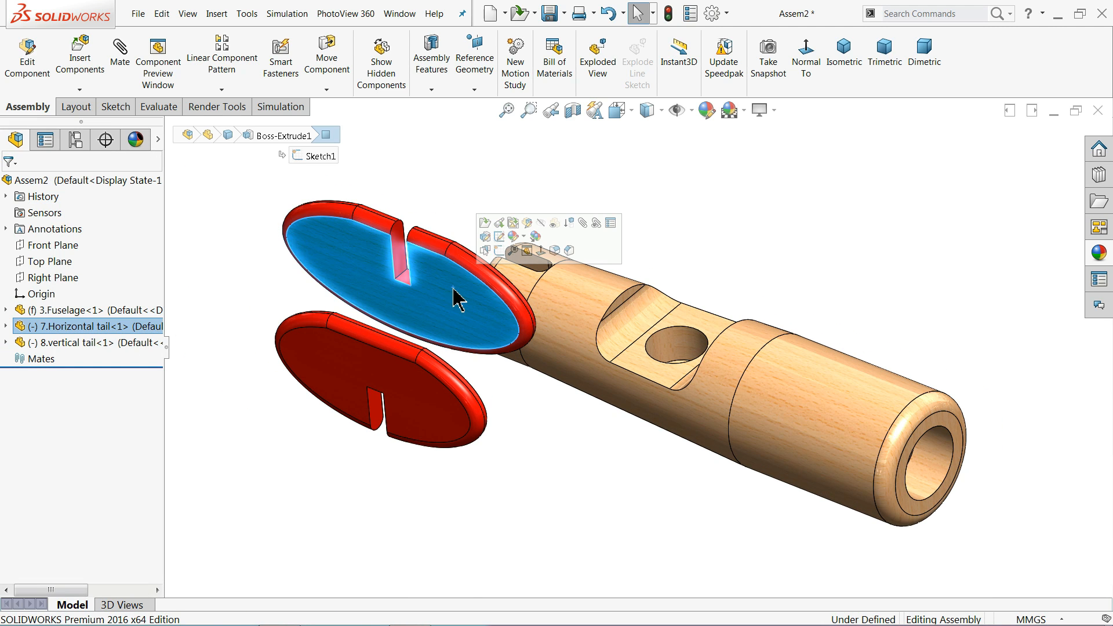
pyautogui.click(410, 416)
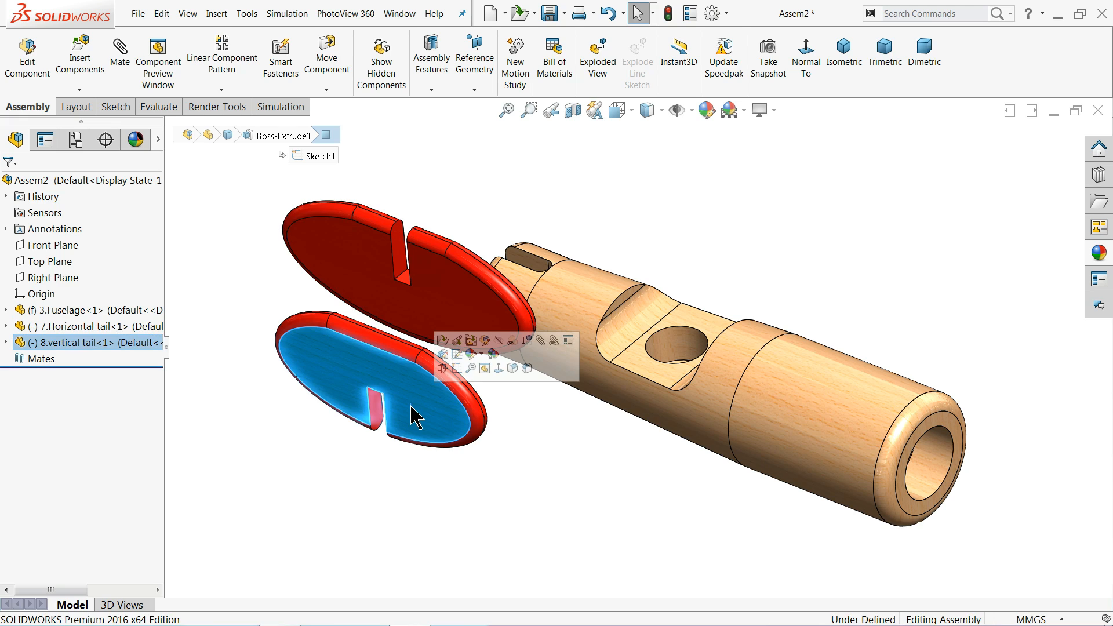
pyautogui.click(567, 374)
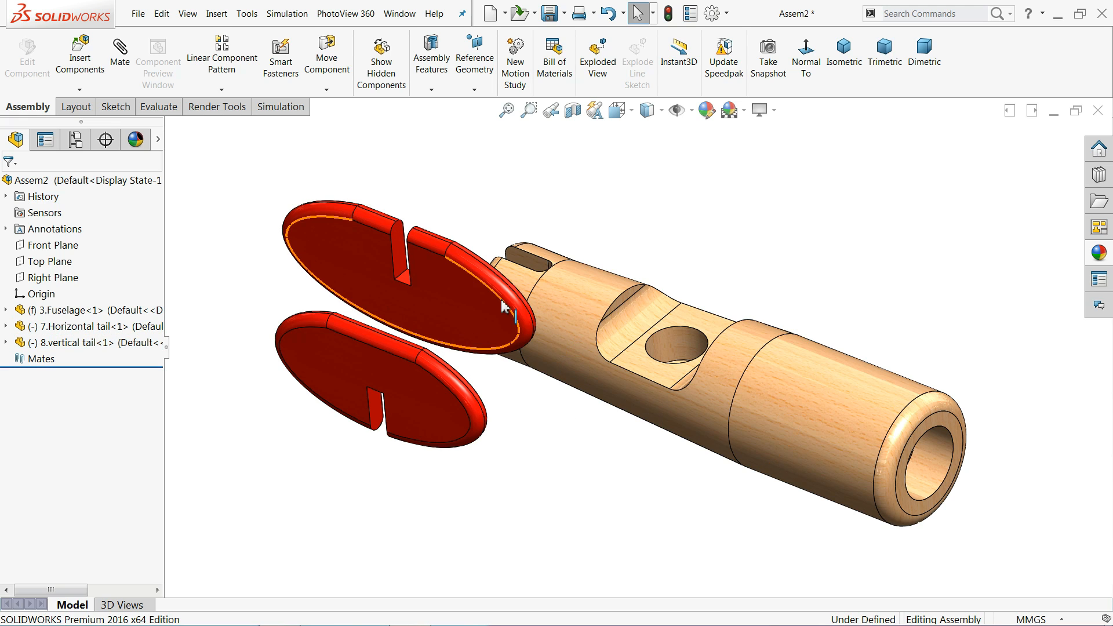
pyautogui.moveTo(508, 298); pyautogui.dragTo(329, 221)
pyautogui.click(435, 260)
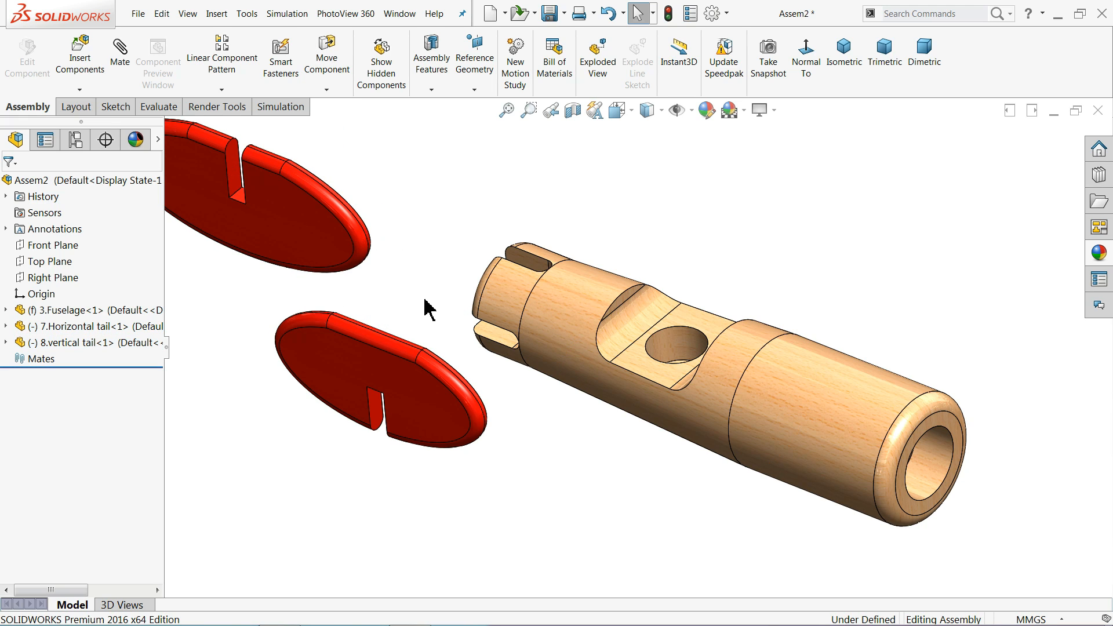
# Step: Rotate the vertical tail freely so that its straight rounded edge faces the fuselage, using Rotate Component with Standard Drag
pyautogui.click(327, 90)
pyautogui.click(364, 121)
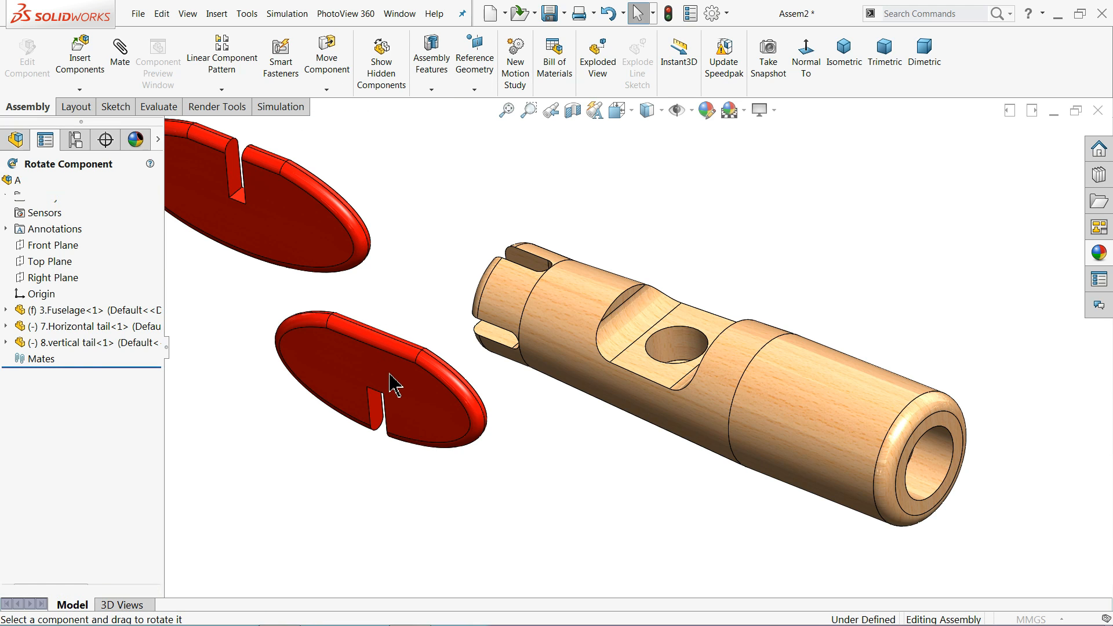
pyautogui.moveTo(390, 385); pyautogui.dragTo(411, 447)
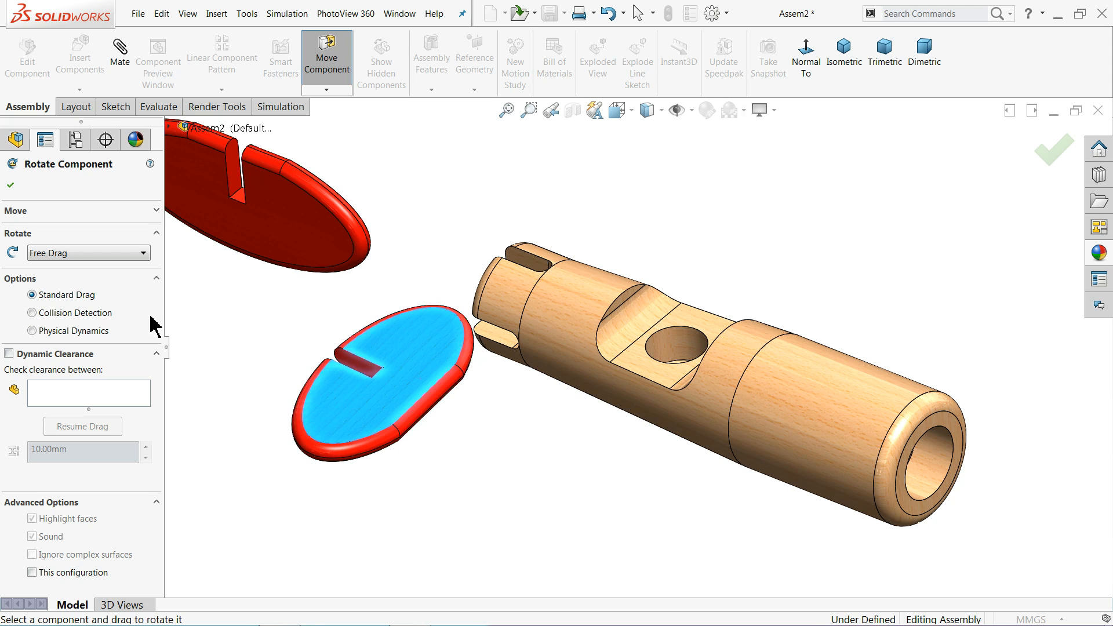
pyautogui.click(11, 185)
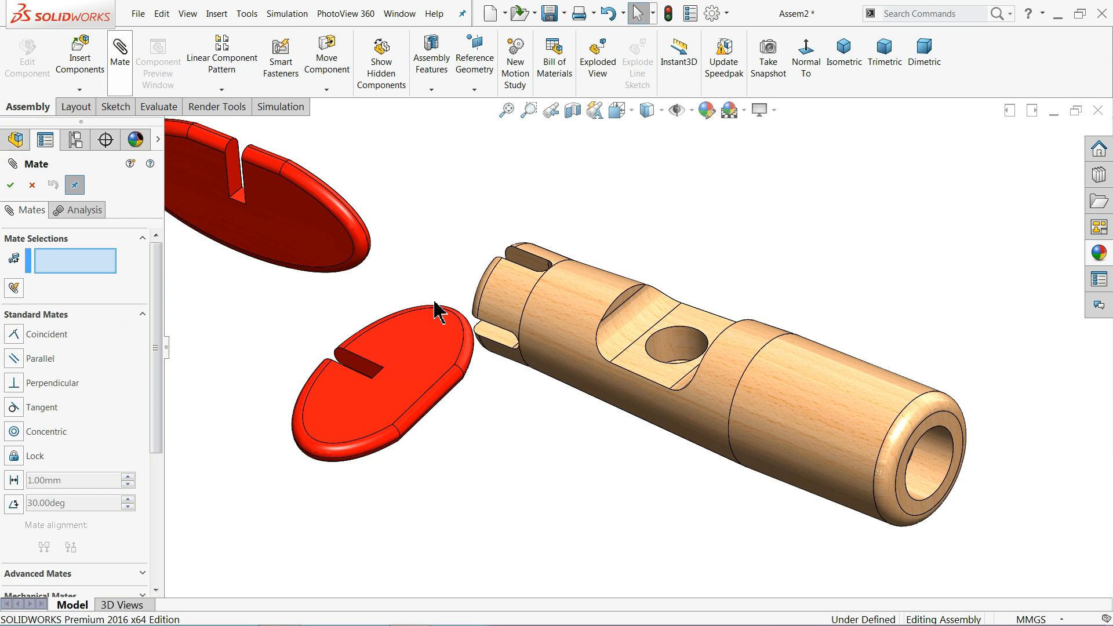
# Step: Add a Concentric mate between the vertical tail's straight rounded edge face and the rounded end of the fuselage's side slot
pyautogui.scroll(-1, 383, 289)
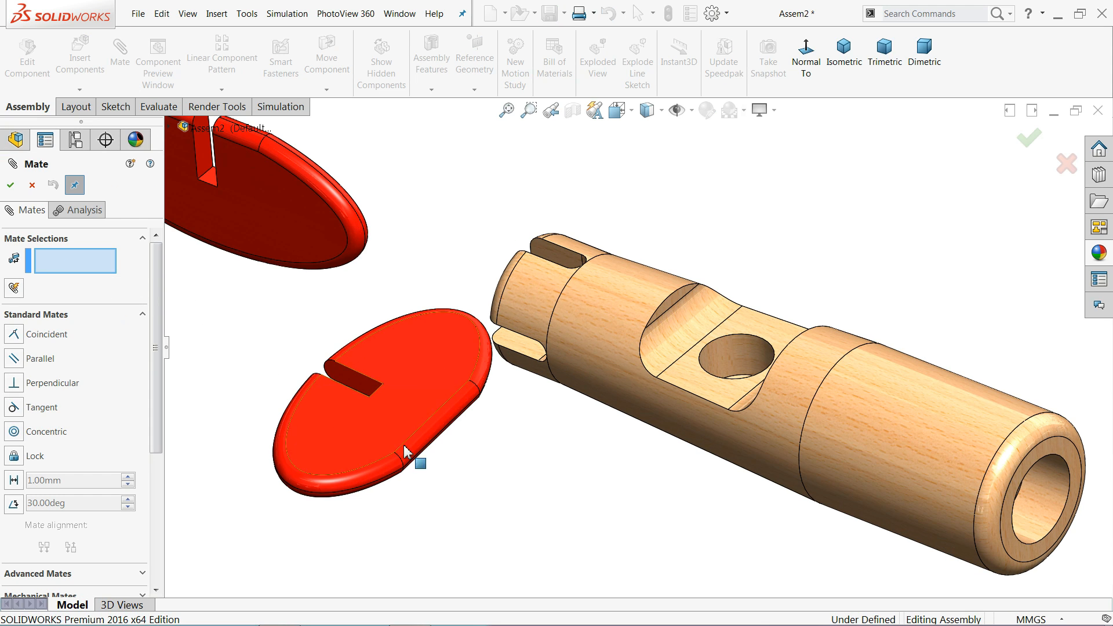
pyautogui.click(441, 444)
pyautogui.moveTo(495, 432); pyautogui.dragTo(621, 415, button='middle')
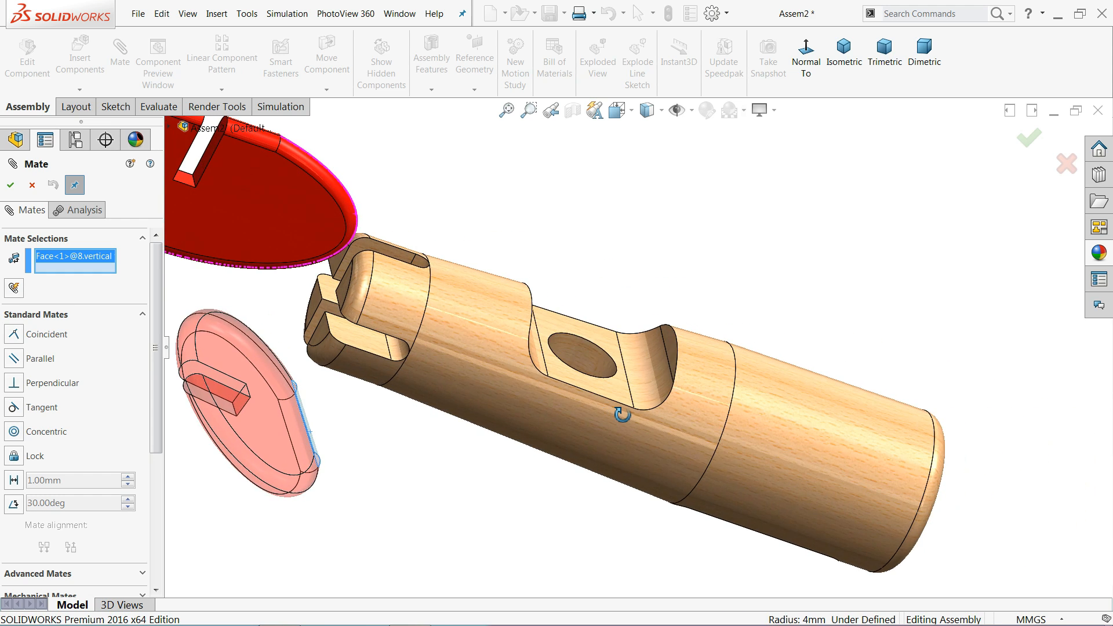
pyautogui.scroll(2, 417, 423)
pyautogui.scroll(-1, 433, 404)
pyautogui.keyDown('ctrl'); pyautogui.moveTo(420, 389); pyautogui.dragTo(467, 378, button='middle'); pyautogui.keyUp('ctrl')
pyautogui.scroll(-3, 555, 343)
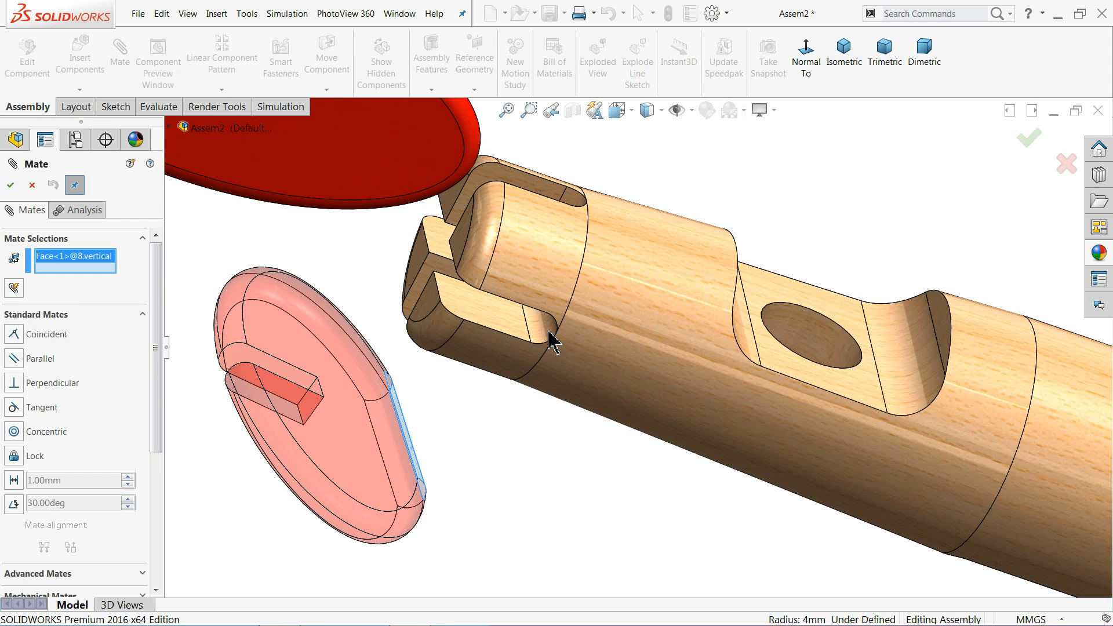
pyautogui.click(553, 337)
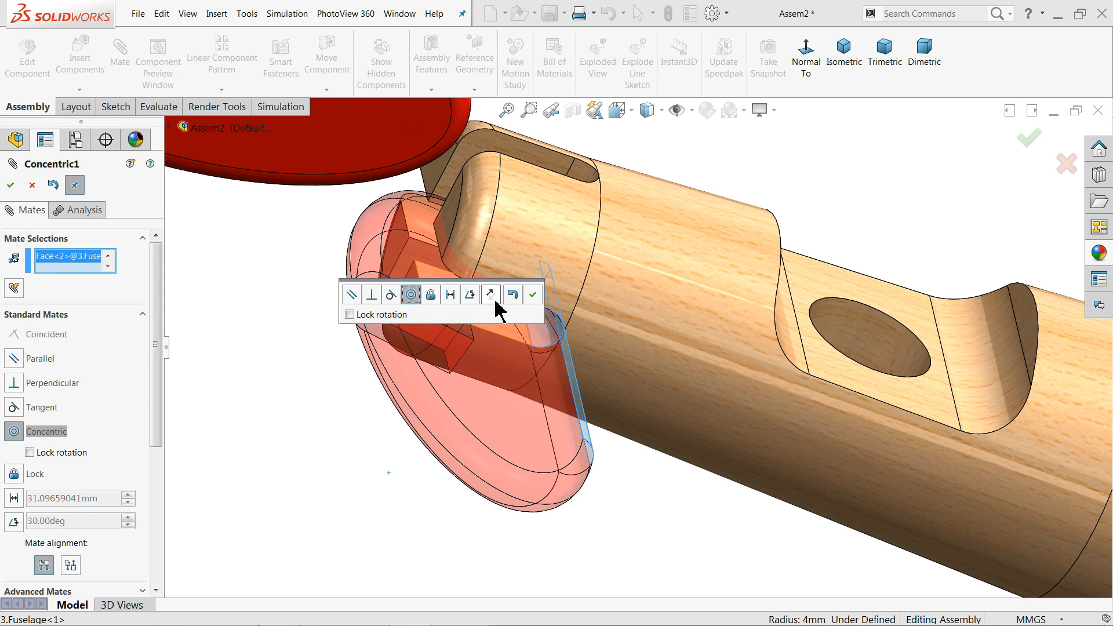
pyautogui.click(532, 295)
# Step: Shift the concentrically mated vertical tail closer into the fuselage's slotted end
pyautogui.scroll(5, 597, 333)
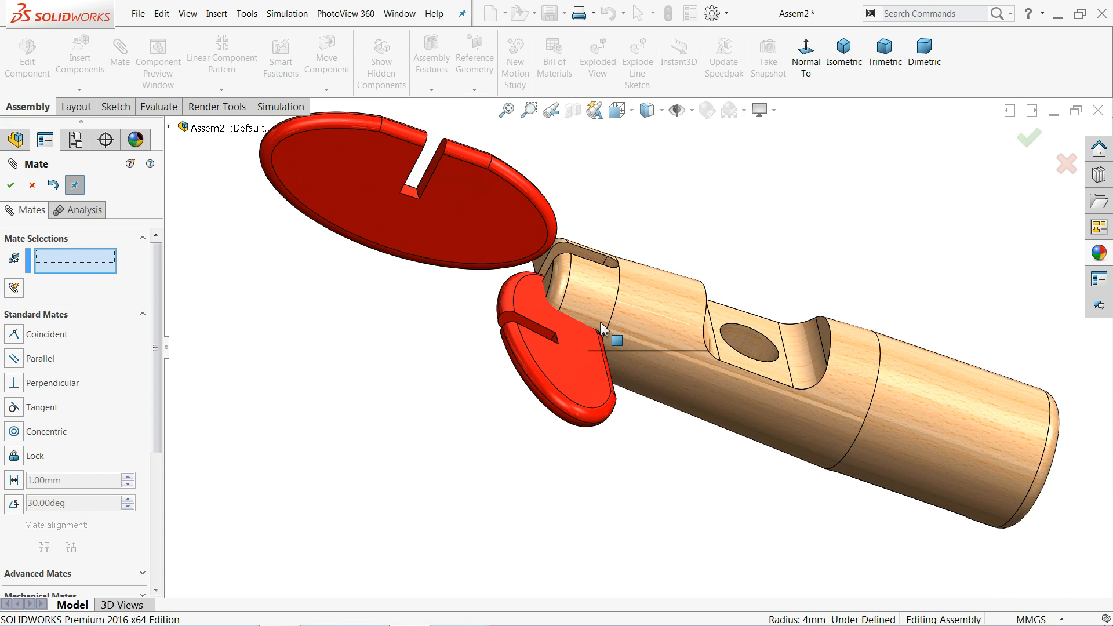
pyautogui.scroll(-2, 601, 350)
pyautogui.moveTo(601, 349); pyautogui.dragTo(606, 350, button='middle')
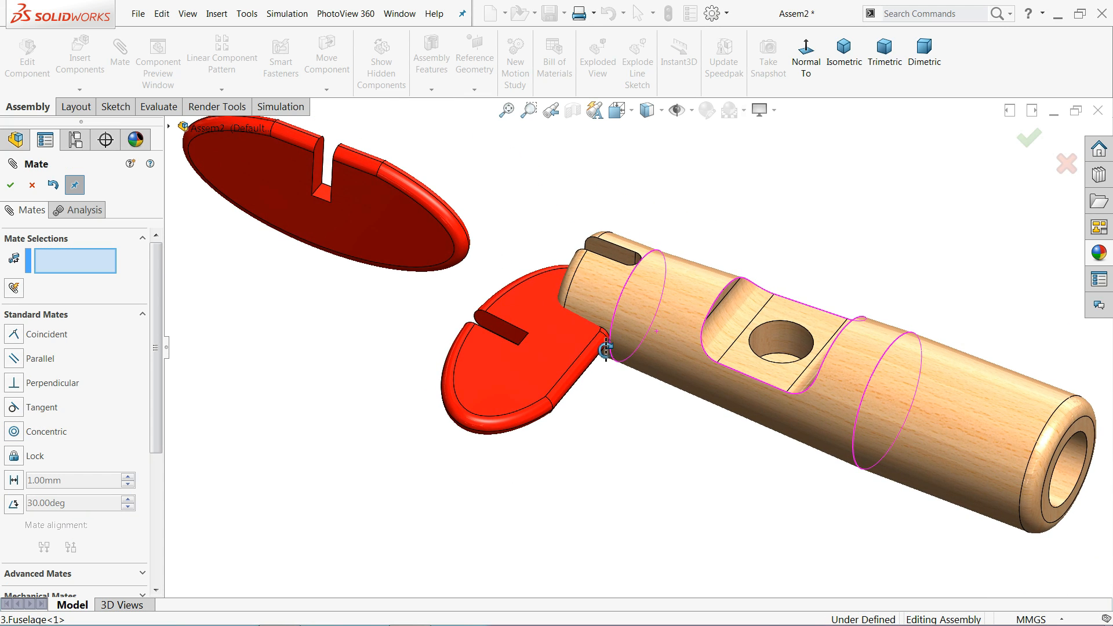
pyautogui.moveTo(617, 305); pyautogui.dragTo(614, 334, button='middle')
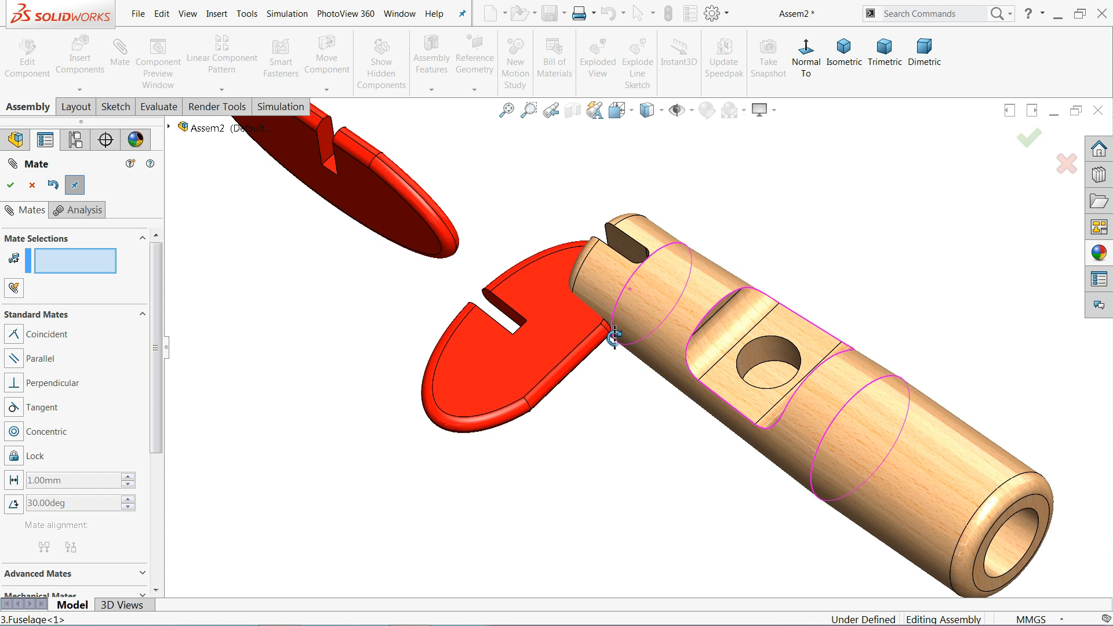
pyautogui.moveTo(541, 352); pyautogui.dragTo(568, 326)
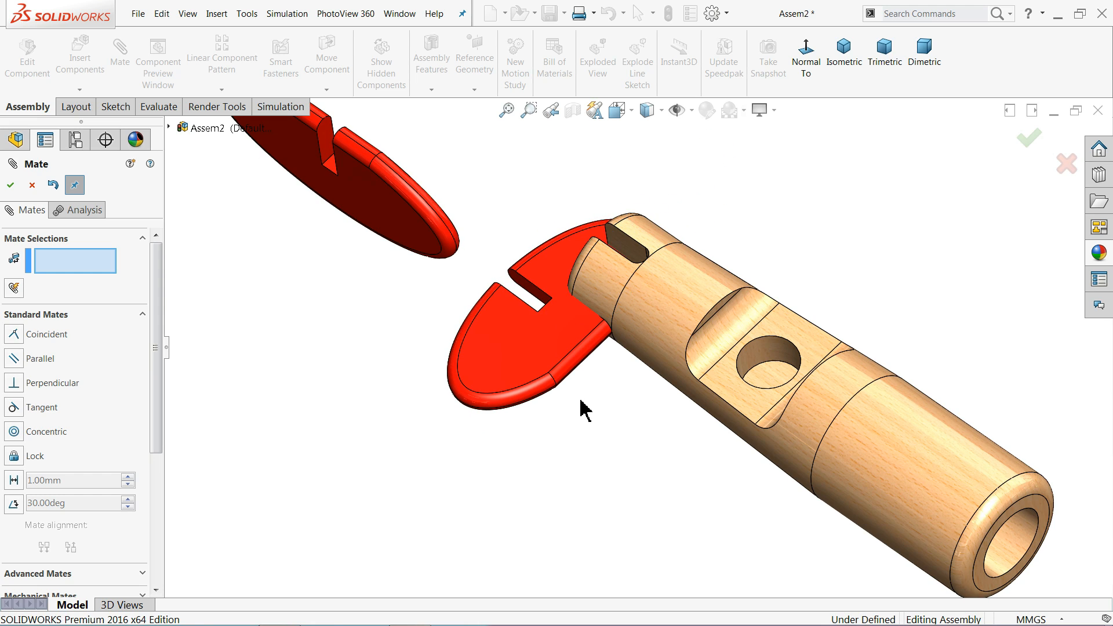
# Step: Add a Coincident mate between the vertical tail's Front Plane and the fuselage's Top Plane
pyautogui.click(32, 187)
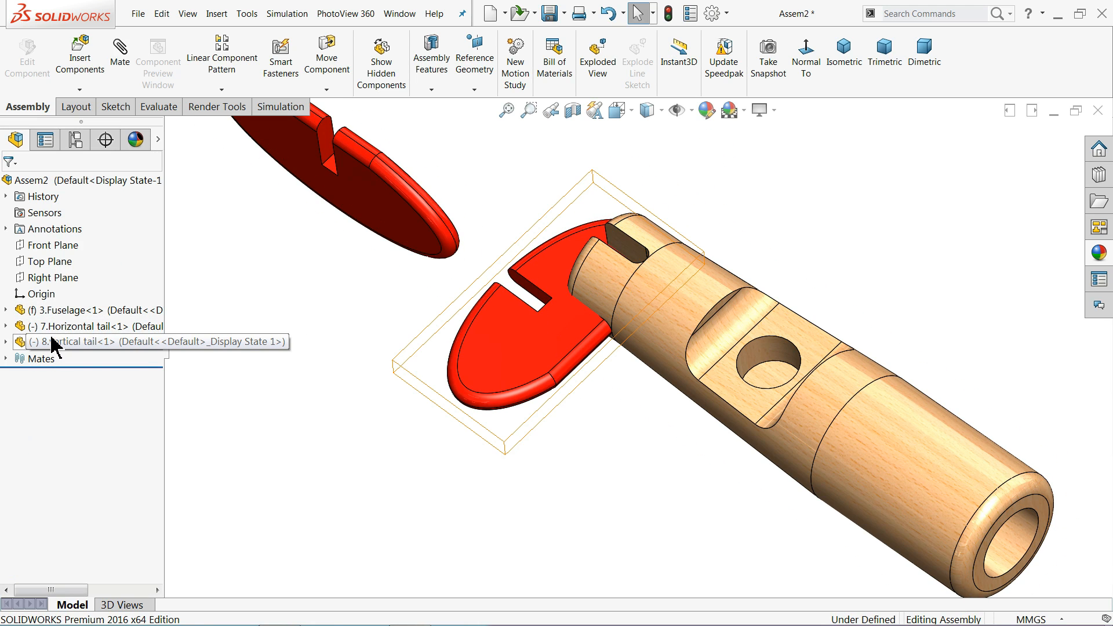
pyautogui.click(45, 343)
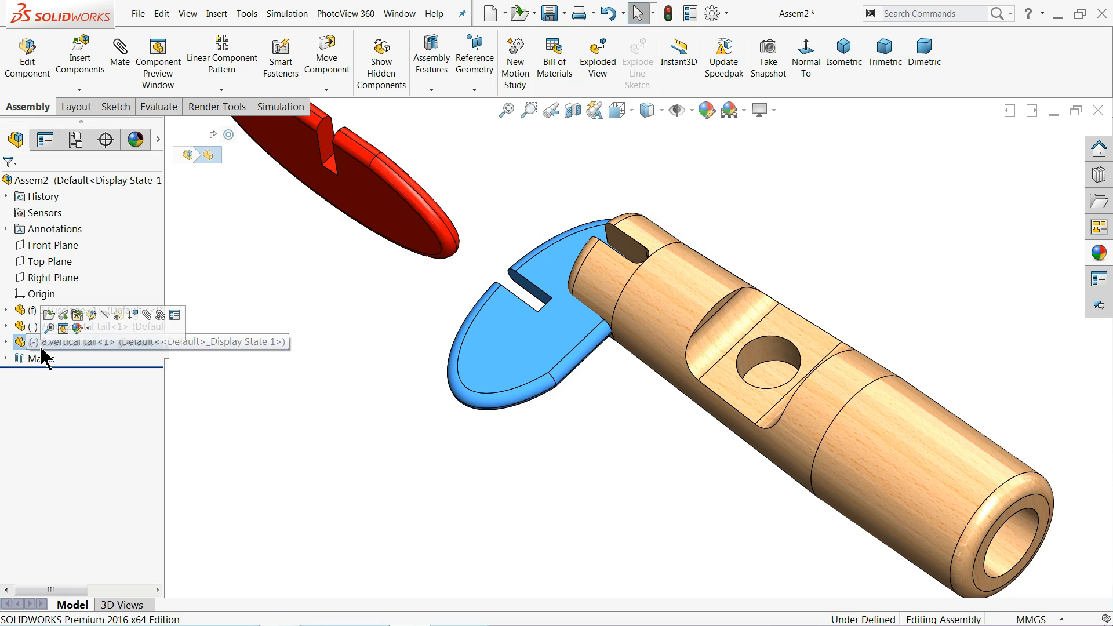
pyautogui.click(4, 343)
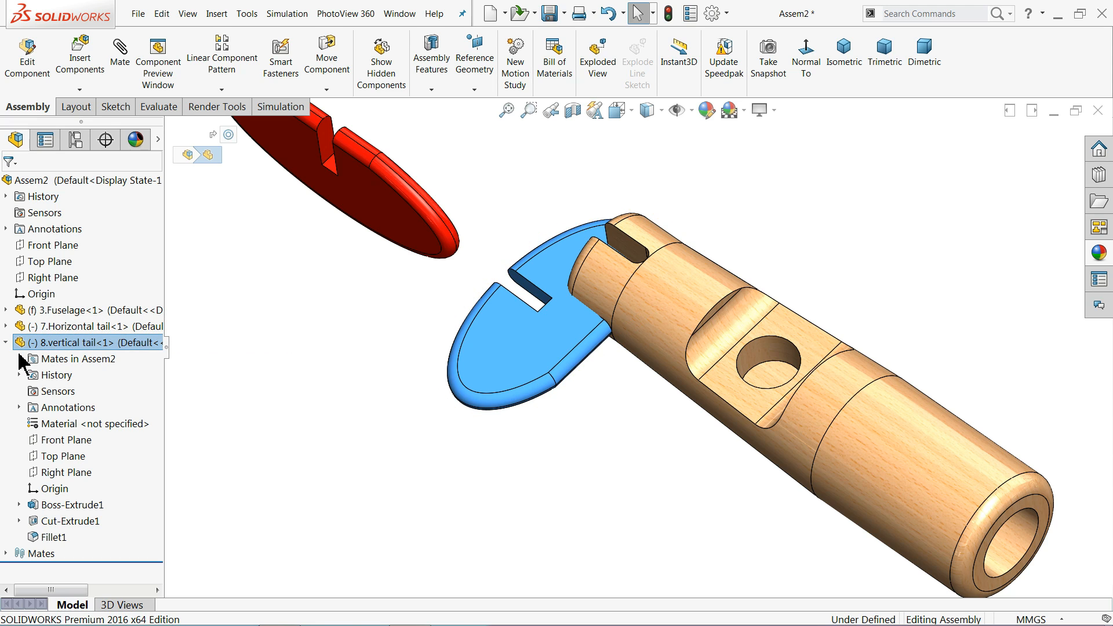
pyautogui.click(62, 444)
pyautogui.moveTo(417, 417); pyautogui.dragTo(430, 342, button='middle')
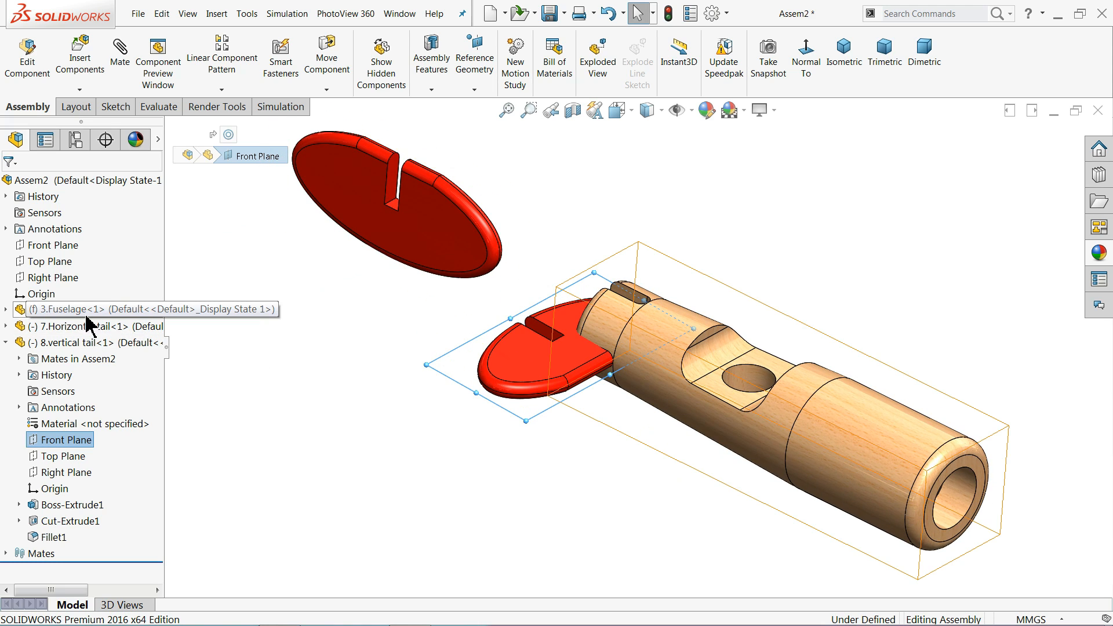
pyautogui.click(6, 309)
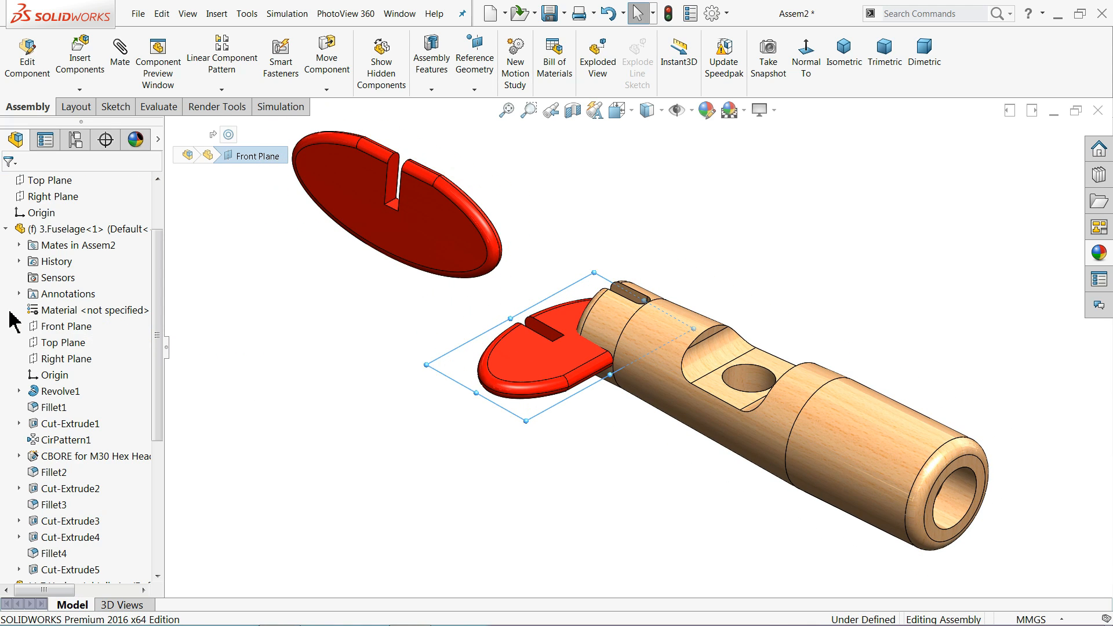
pyautogui.click(77, 351)
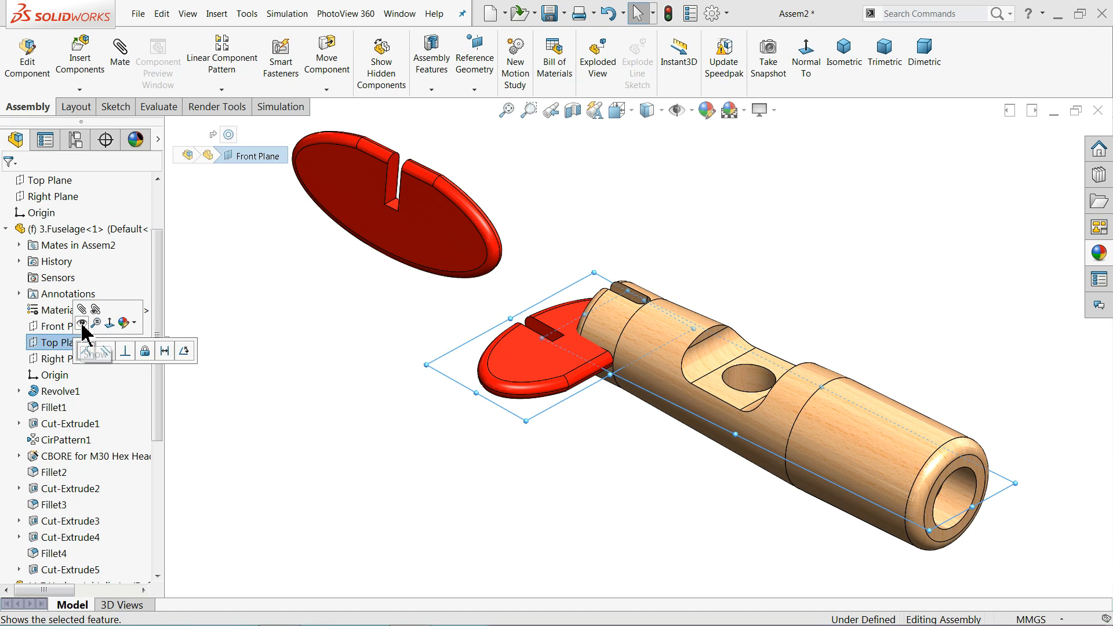
pyautogui.click(120, 65)
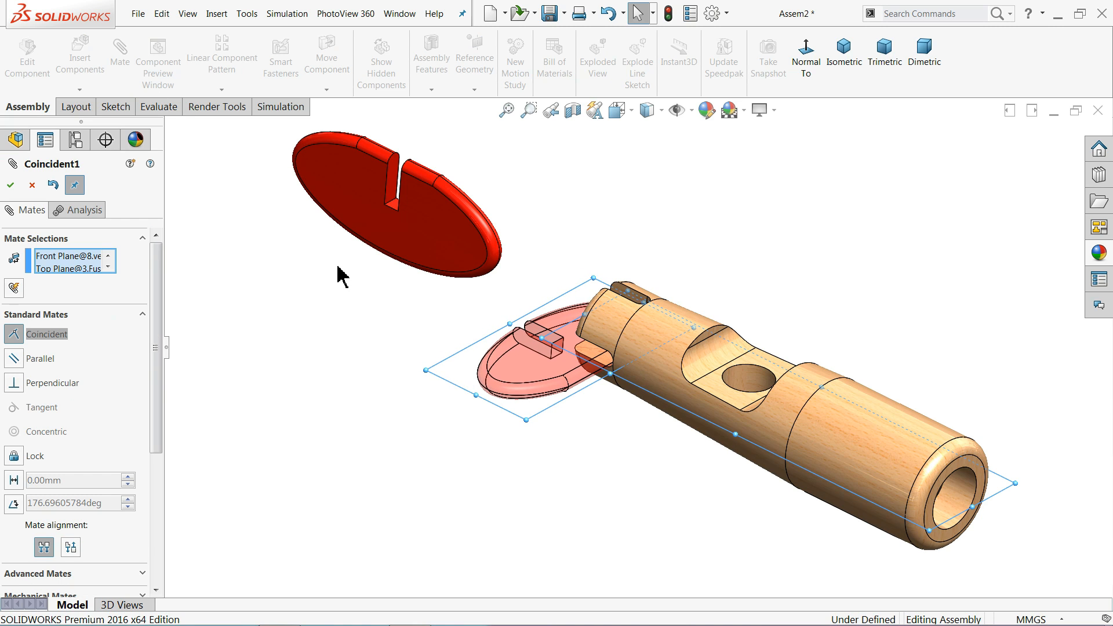
pyautogui.scroll(-3, 599, 464)
pyautogui.moveTo(599, 464)
pyautogui.mouseDown(button='middle')
pyautogui.moveTo(653, 390)
pyautogui.moveTo(601, 486)
pyautogui.mouseUp(button='middle')
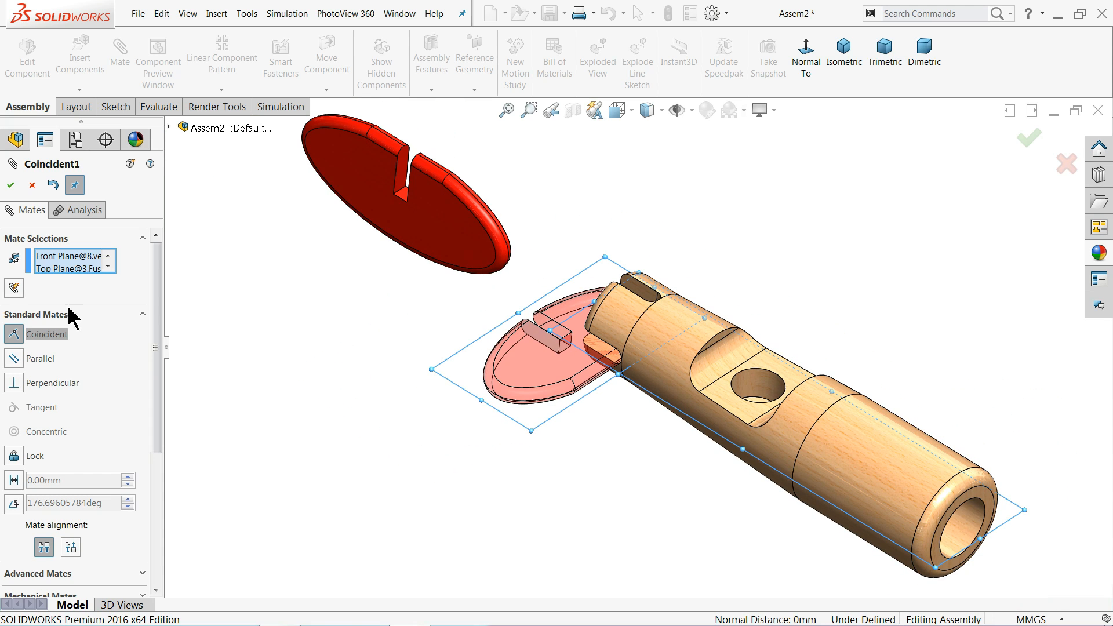
pyautogui.click(11, 185)
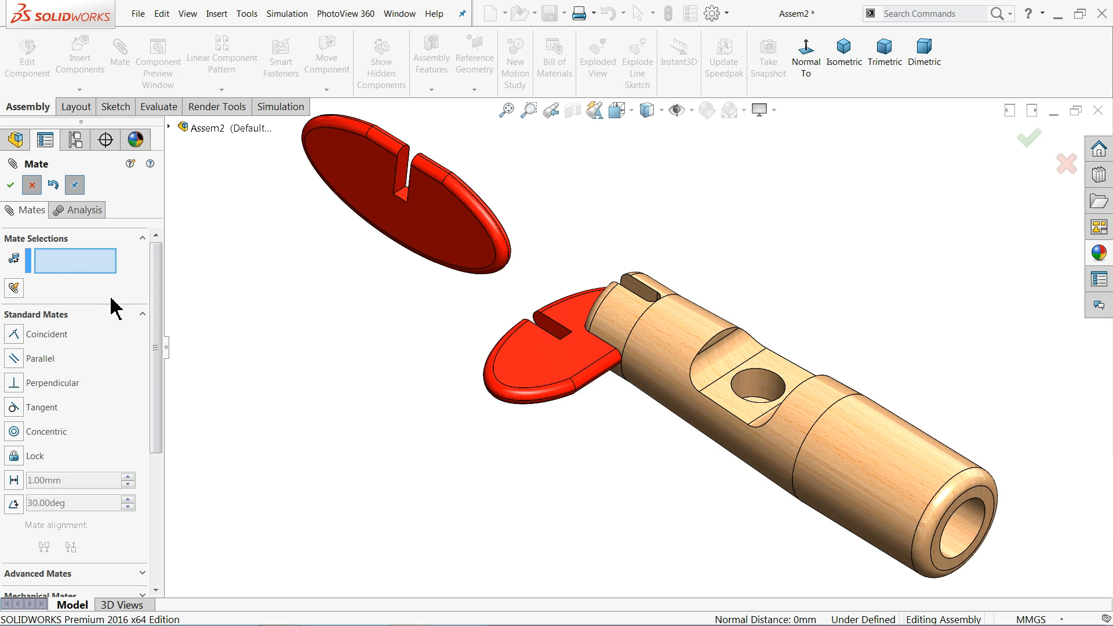
pyautogui.press('Escape')
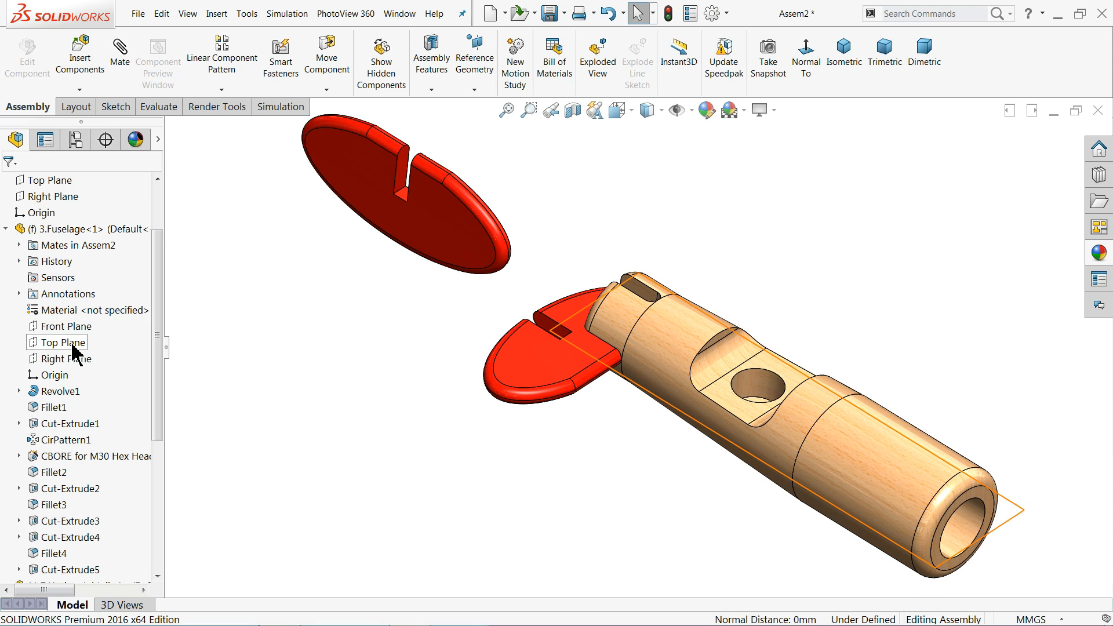
# Step: Add a Coincident mate between the fuselage's Front Plane and the vertical tail's Right Plane
pyautogui.click(75, 328)
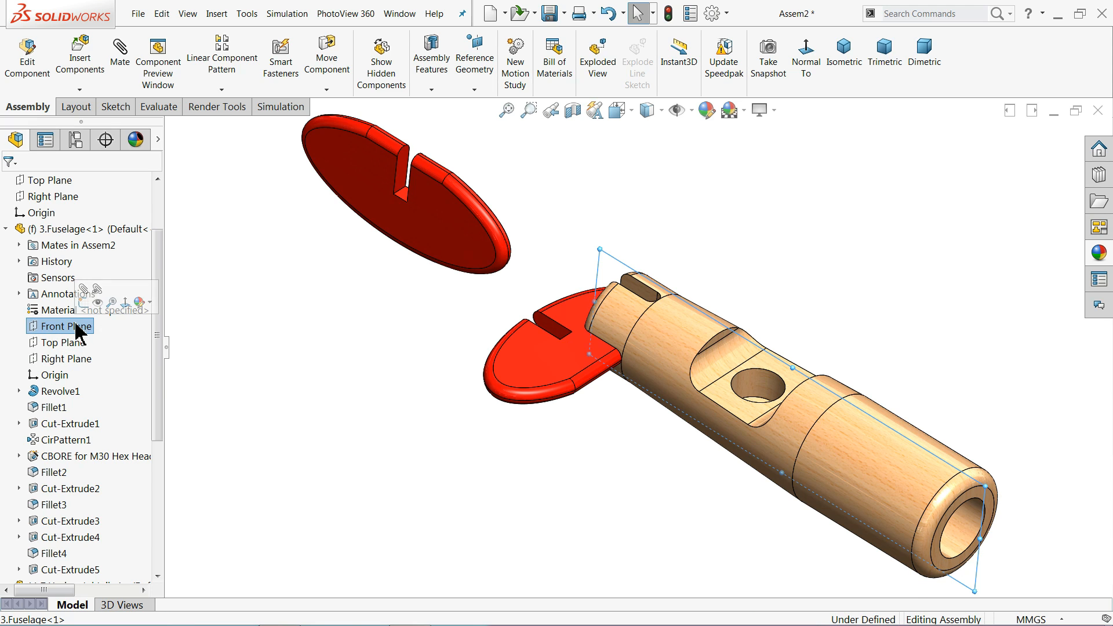
pyautogui.moveTo(219, 390); pyautogui.dragTo(179, 398, button='middle')
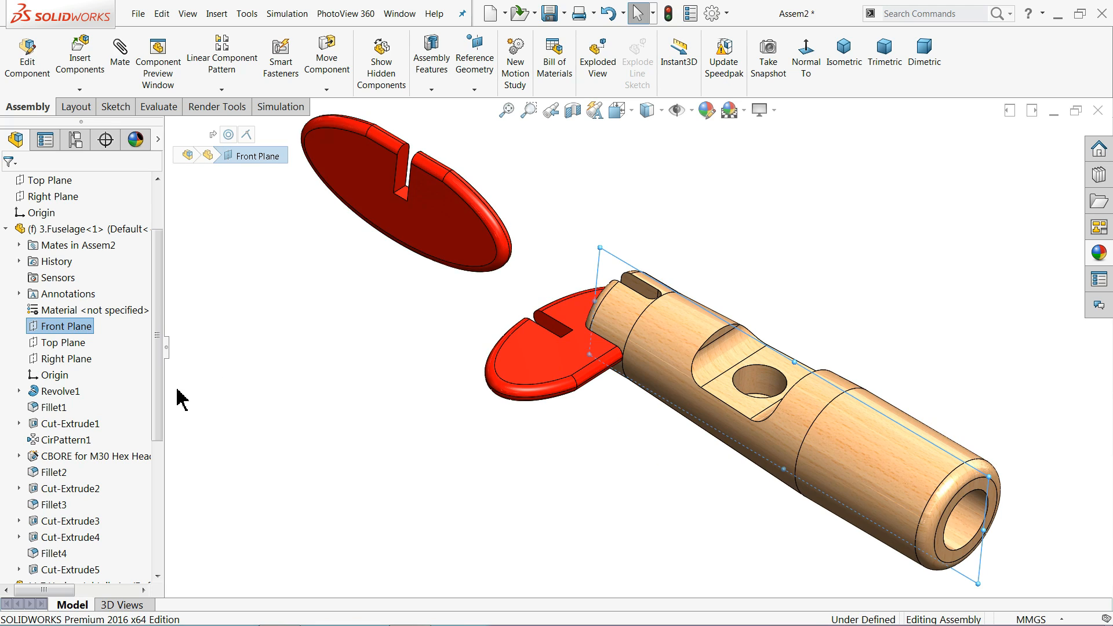
pyautogui.click(58, 343)
pyautogui.click(66, 327)
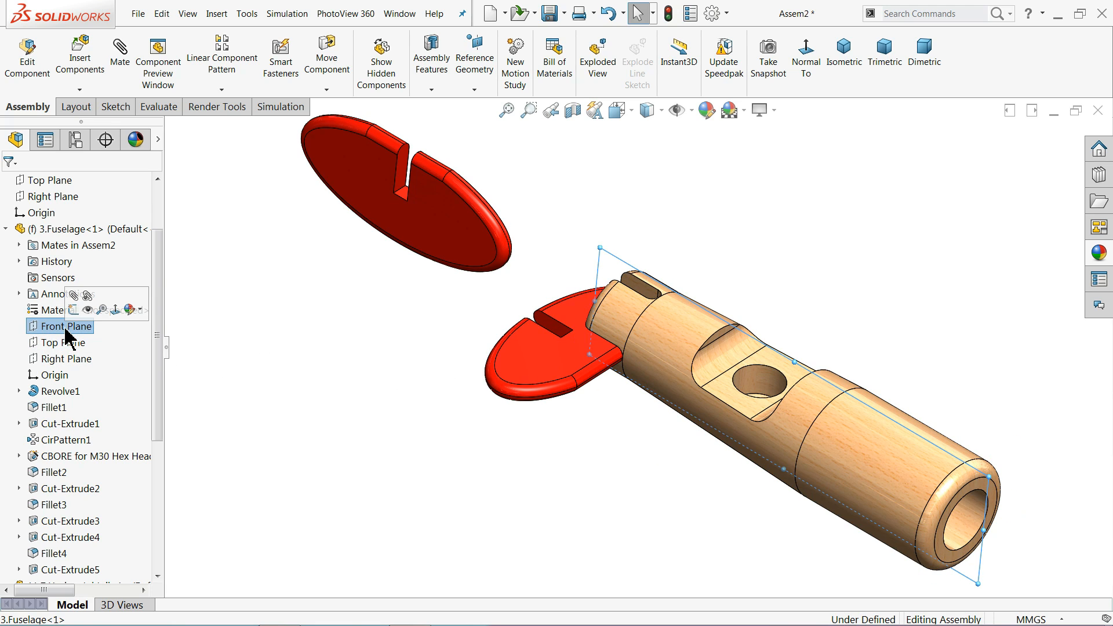
pyautogui.moveTo(157, 378); pyautogui.dragTo(146, 513)
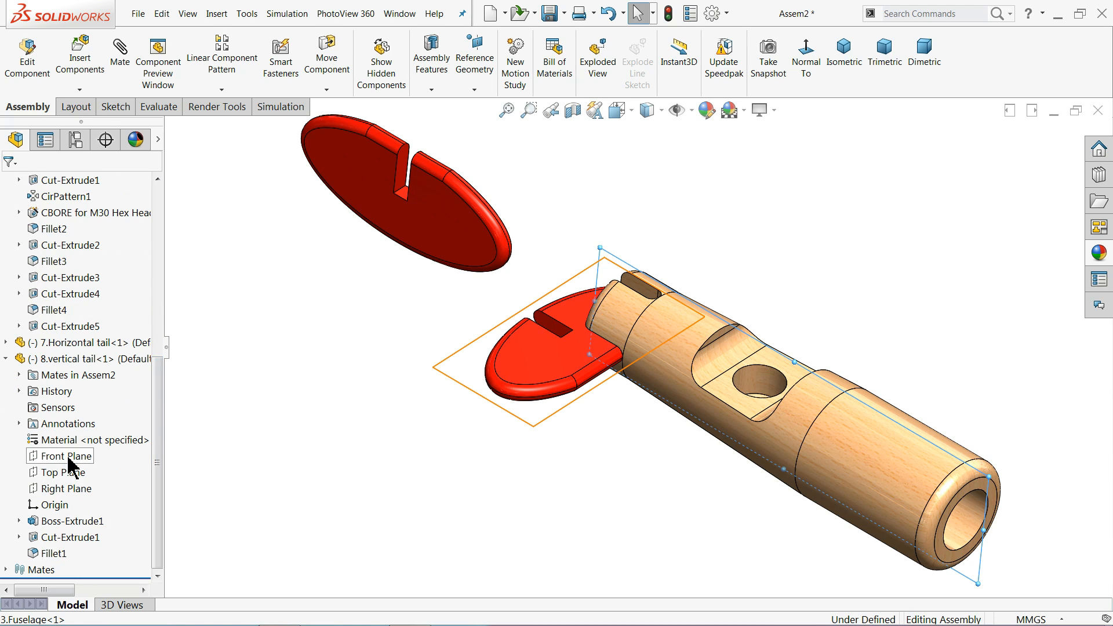
pyautogui.click(67, 490)
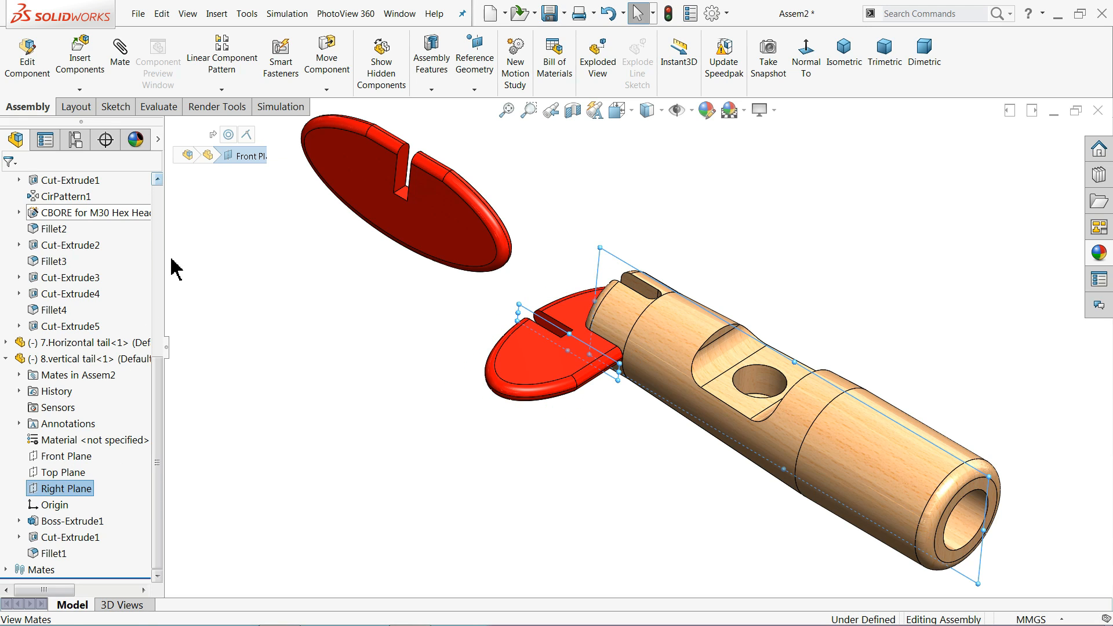
pyautogui.scroll(2, 687, 358)
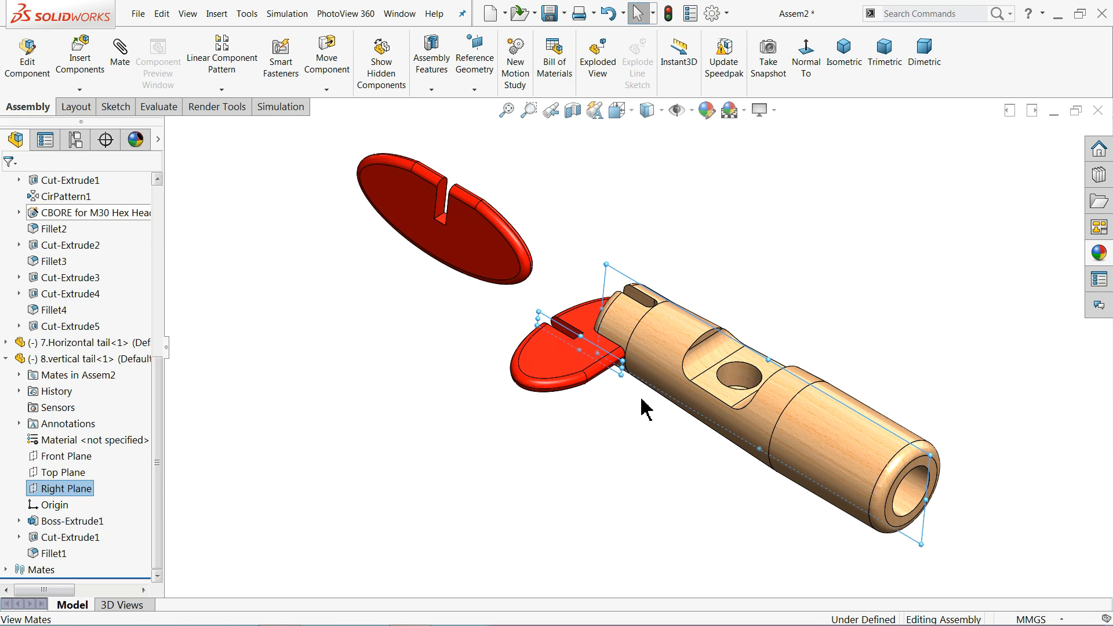
pyautogui.moveTo(663, 456); pyautogui.dragTo(608, 451, button='middle')
pyautogui.scroll(-3, 665, 412)
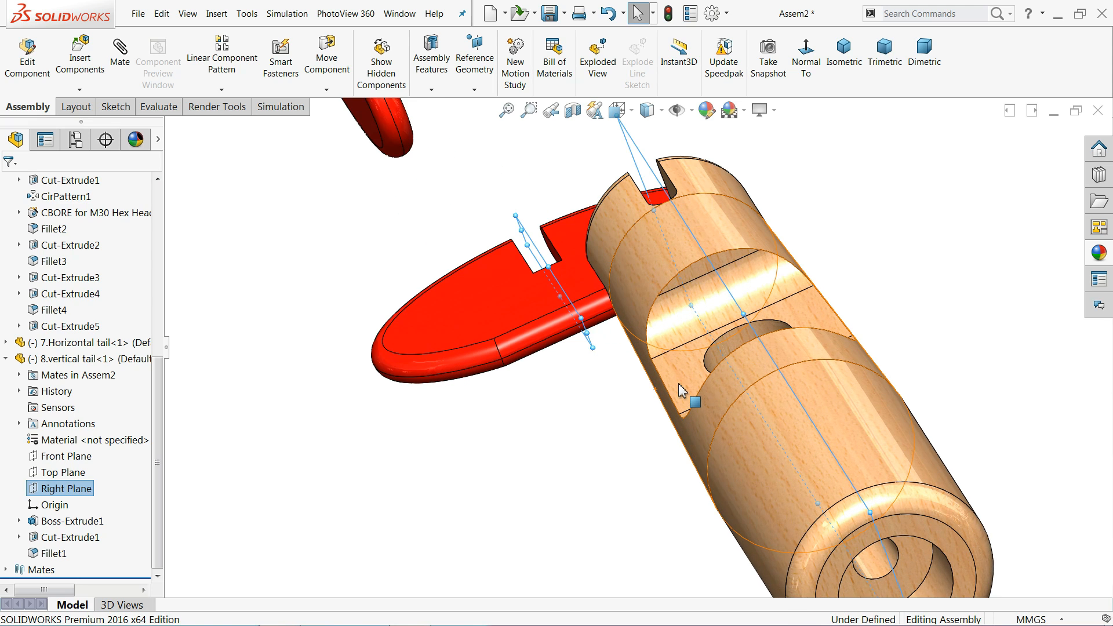
pyautogui.click(120, 72)
pyautogui.click(120, 78)
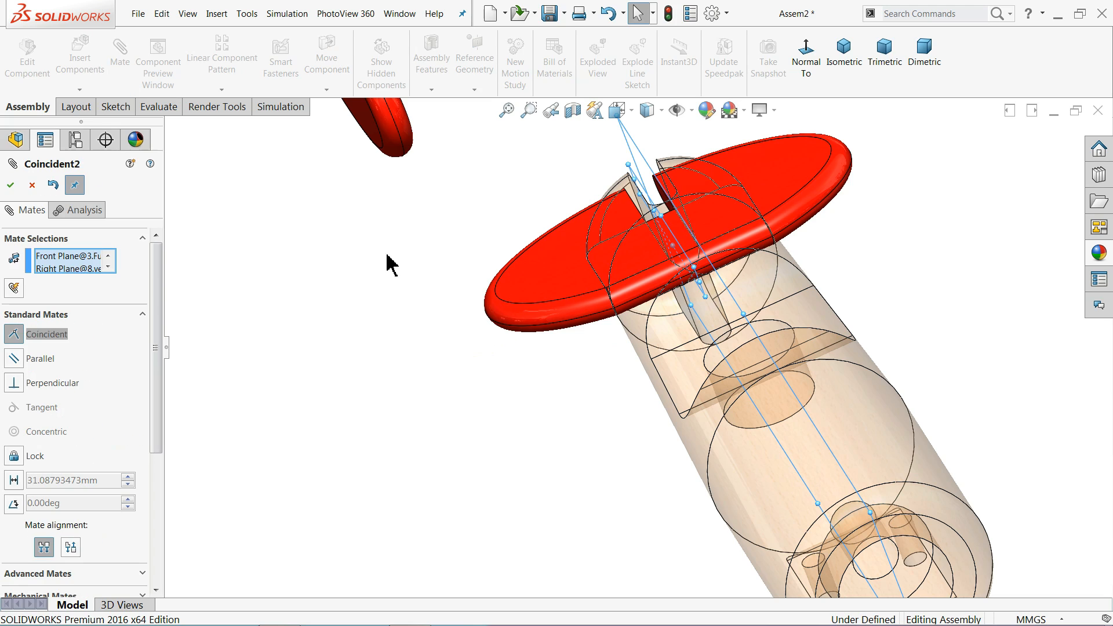
pyautogui.click(11, 185)
# Step: Try to move the vertical tail to check whether it is fully constrained, and leave the Mate command
pyautogui.moveTo(199, 286); pyautogui.dragTo(464, 320, button='middle')
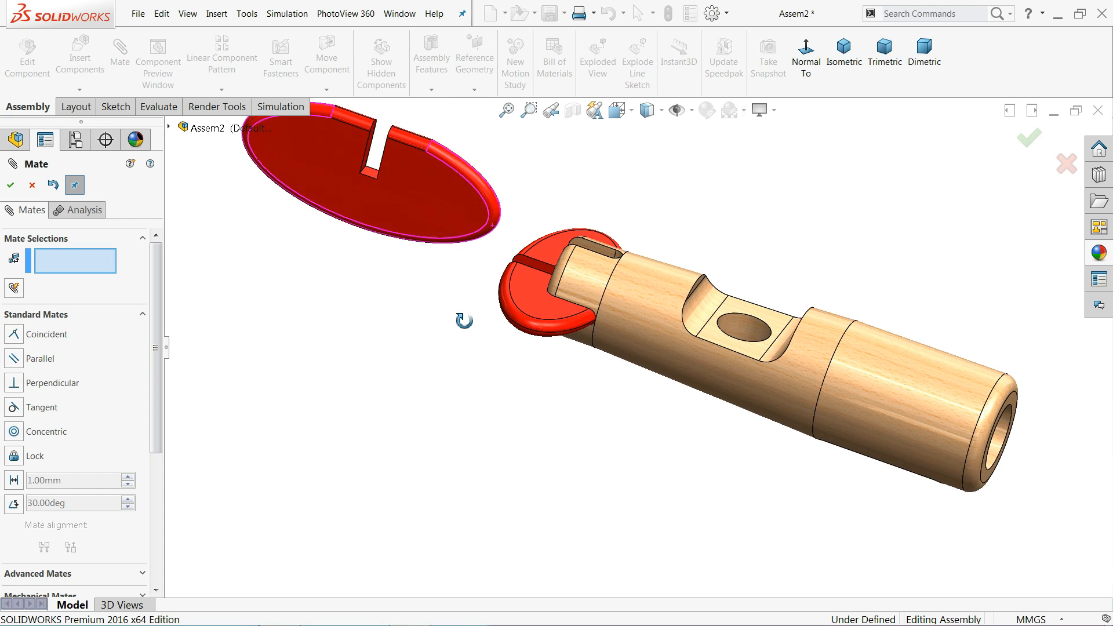
pyautogui.scroll(-3, 599, 237)
pyautogui.moveTo(502, 354); pyautogui.dragTo(474, 374)
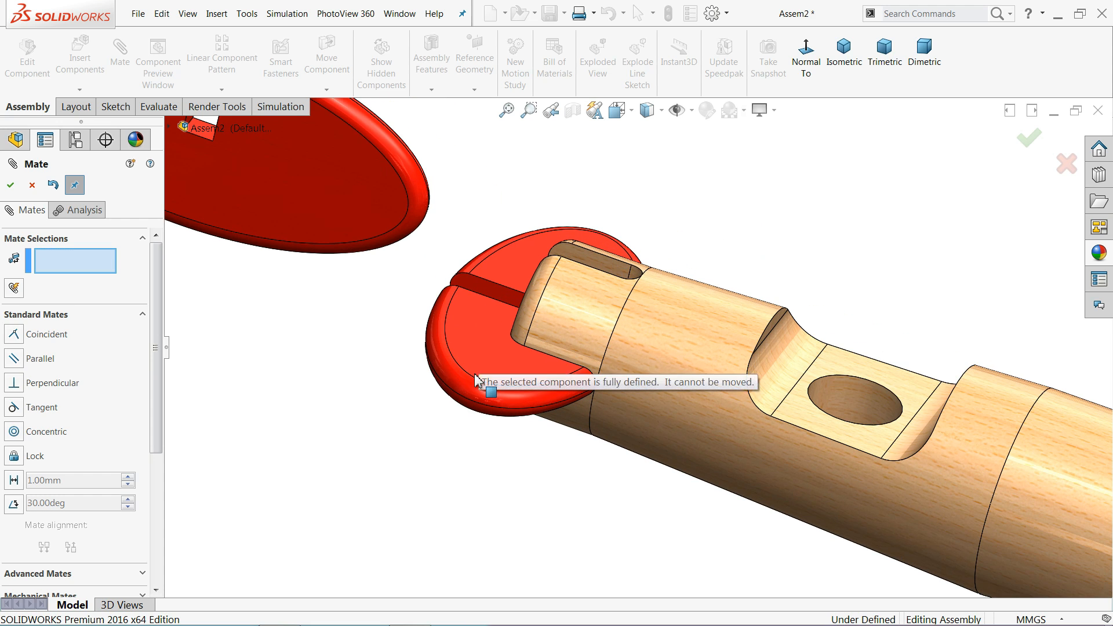
pyautogui.scroll(3, 477, 367)
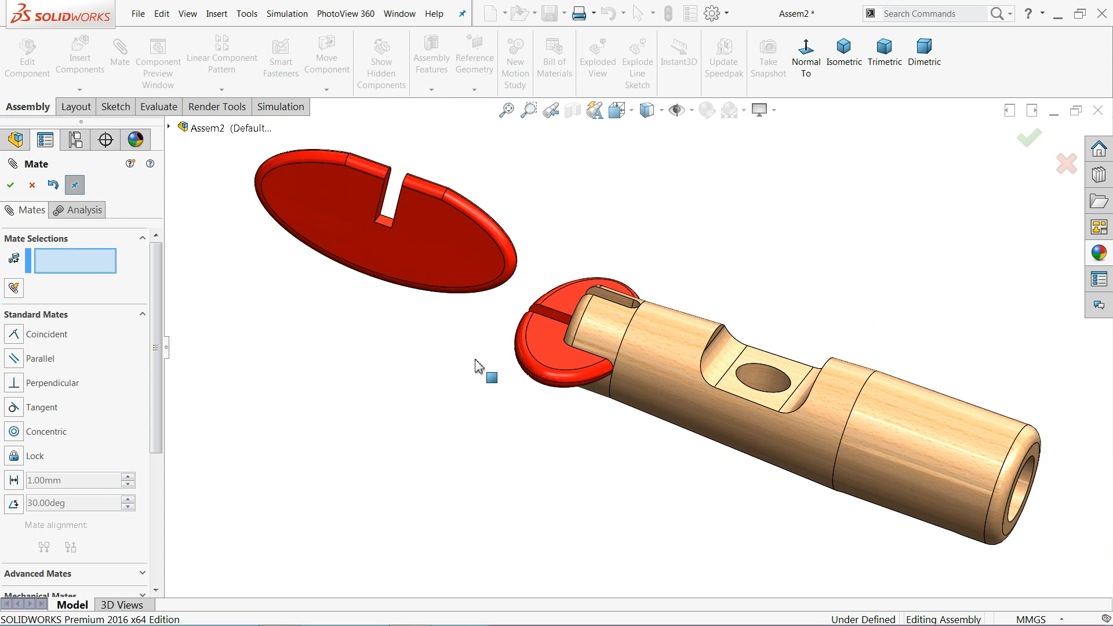
pyautogui.click(33, 185)
# Step: Rotate the horizontal tail freely so that its straight slotted edge faces the fuselage, using Rotate Component with Standard Drag
pyautogui.click(326, 90)
pyautogui.click(324, 119)
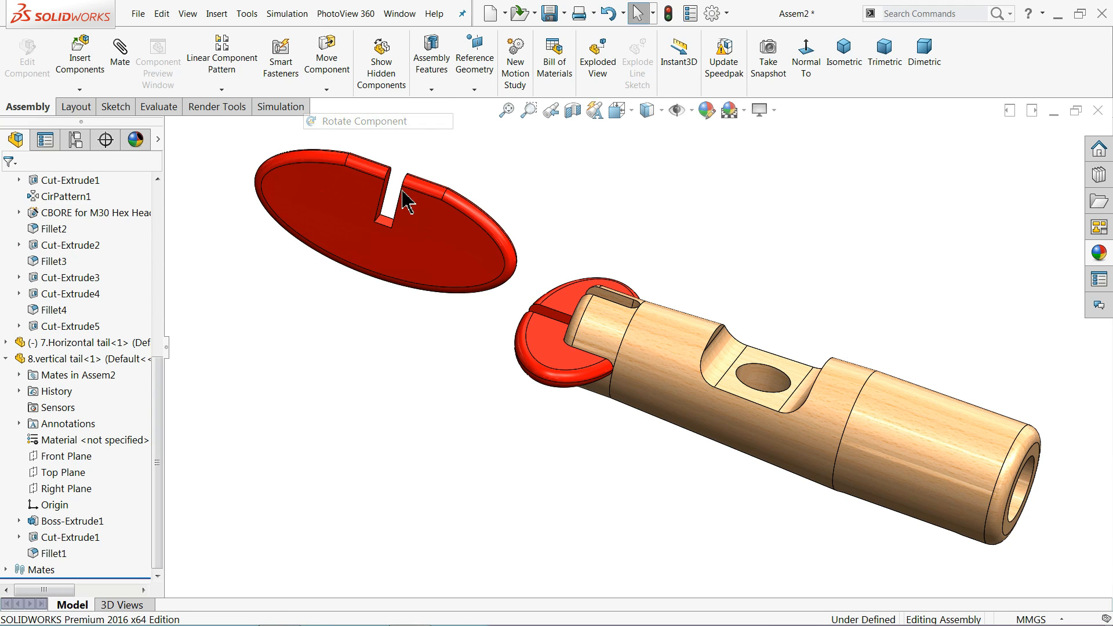
pyautogui.moveTo(473, 238); pyautogui.dragTo(330, 410)
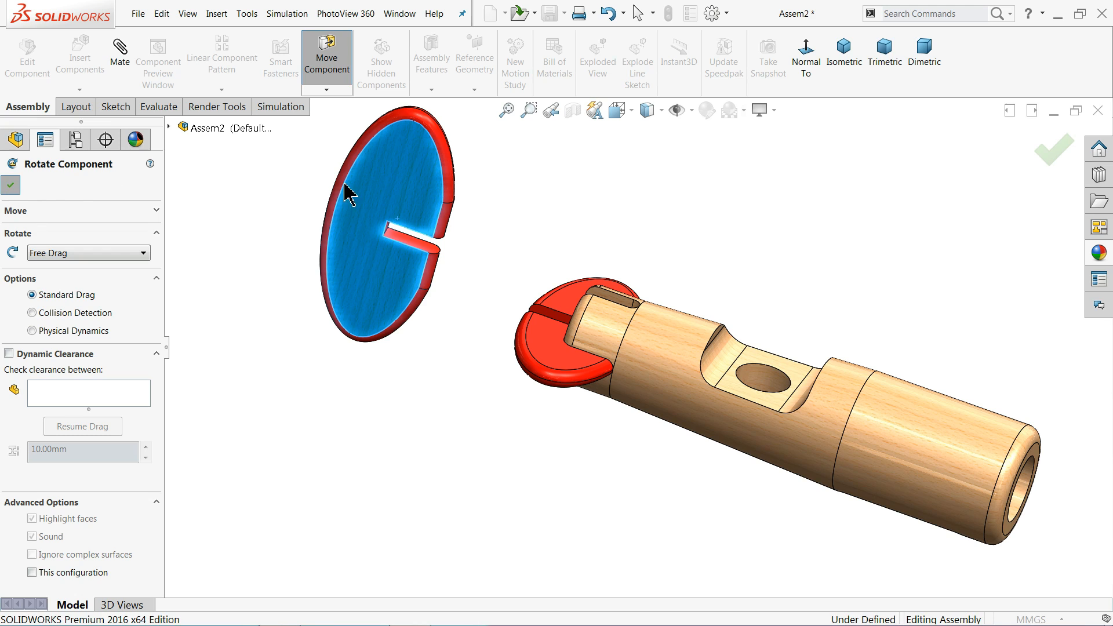
pyautogui.press('Escape')
# Step: Add a Coincident mate between the horizontal tail's flat face and the side wall of the vertical tail's slot
pyautogui.scroll(-3, 489, 232)
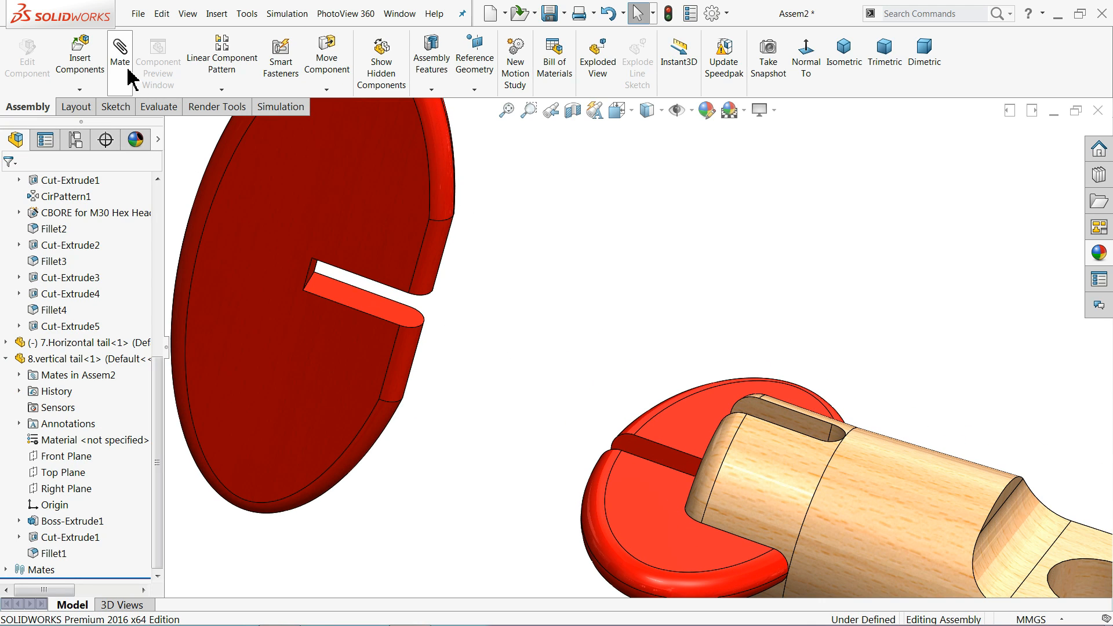
pyautogui.click(7, 360)
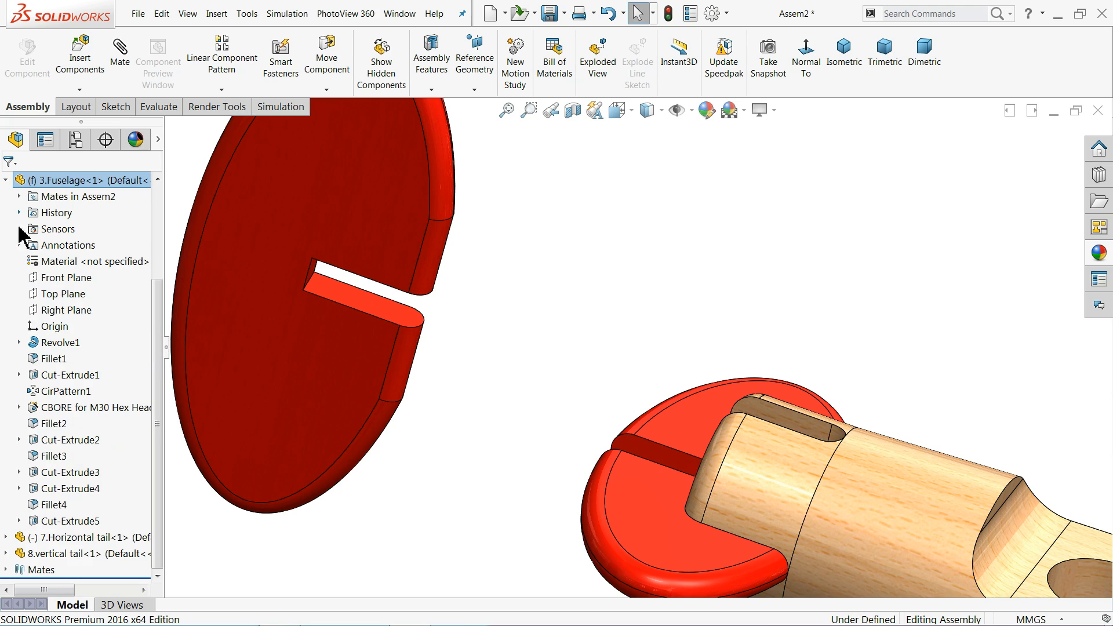
pyautogui.click(6, 181)
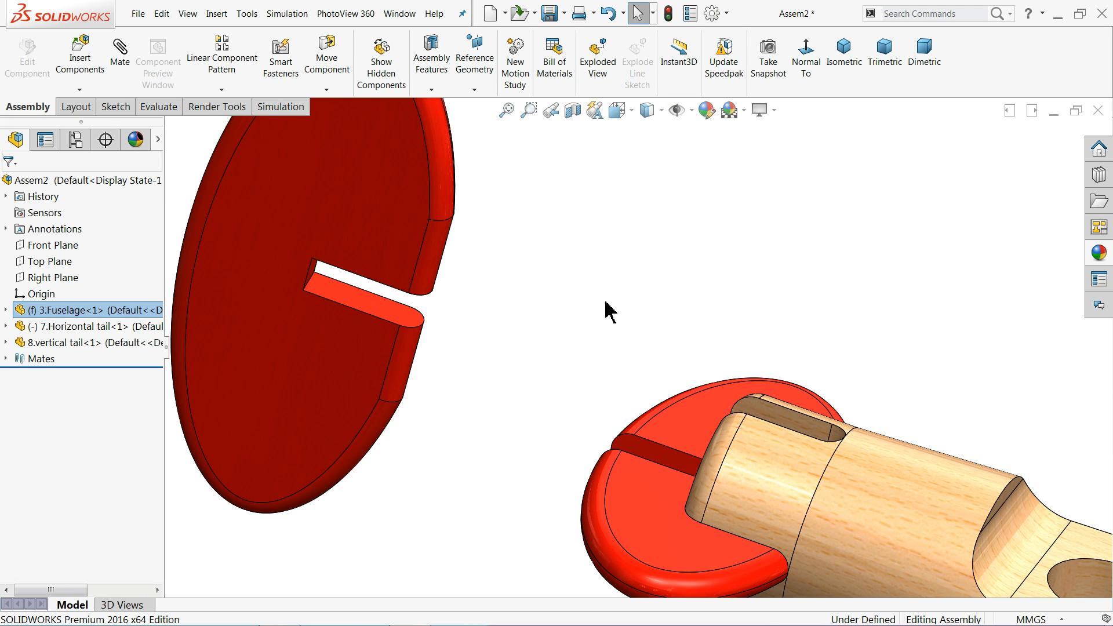
pyautogui.scroll(2, 550, 339)
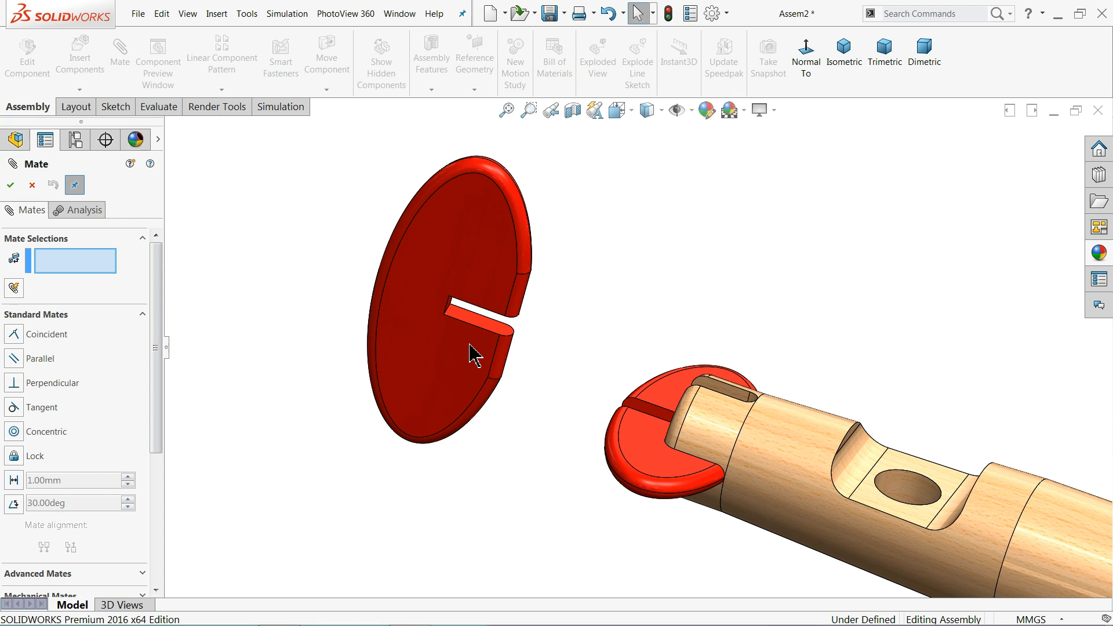
pyautogui.click(485, 360)
pyautogui.moveTo(566, 318); pyautogui.dragTo(529, 460, button='middle')
pyautogui.scroll(-3, 659, 430)
pyautogui.click(584, 402)
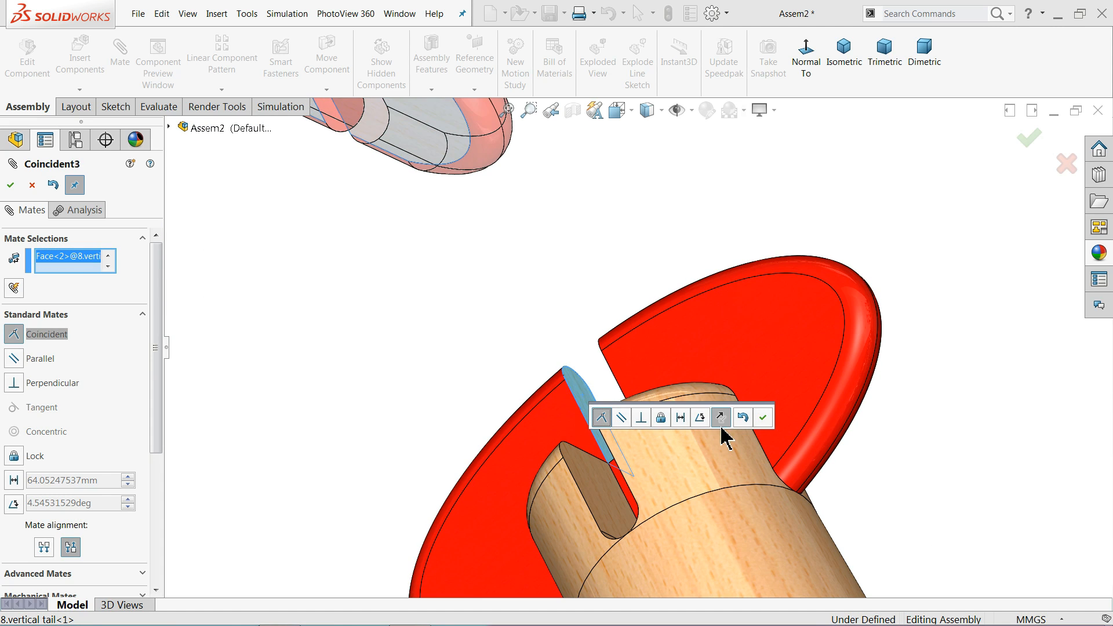
pyautogui.click(764, 418)
# Step: Add a Concentric mate between the horizontal tail's straight rounded edge face and the rounded end of the fuselage's slot
pyautogui.scroll(3, 713, 293)
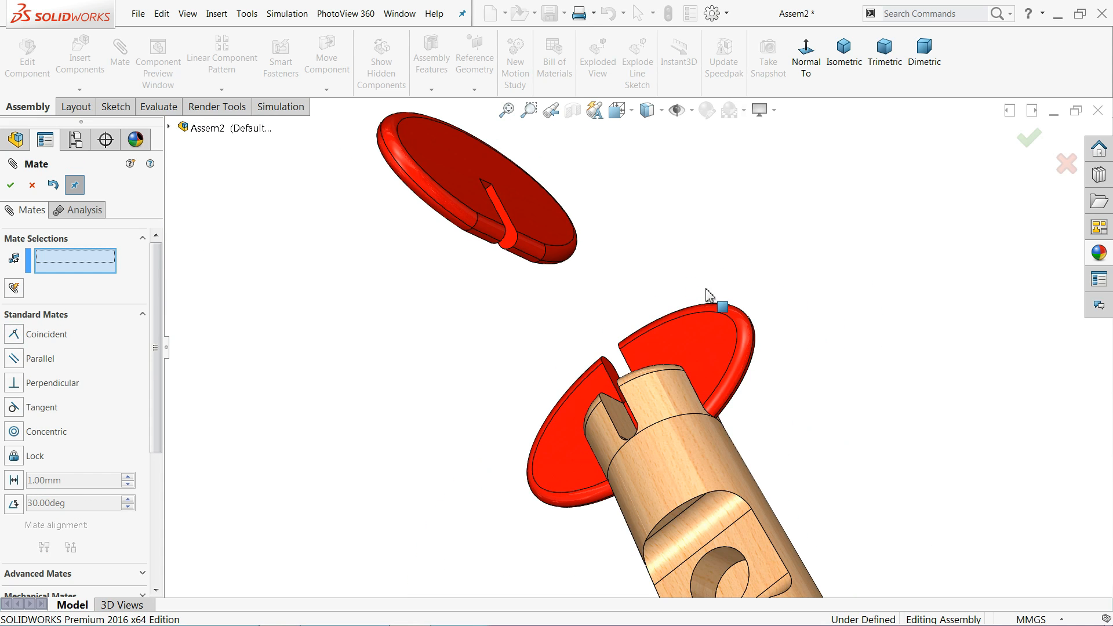
pyautogui.moveTo(710, 298); pyautogui.dragTo(799, 222, button='middle')
pyautogui.scroll(-2, 772, 273)
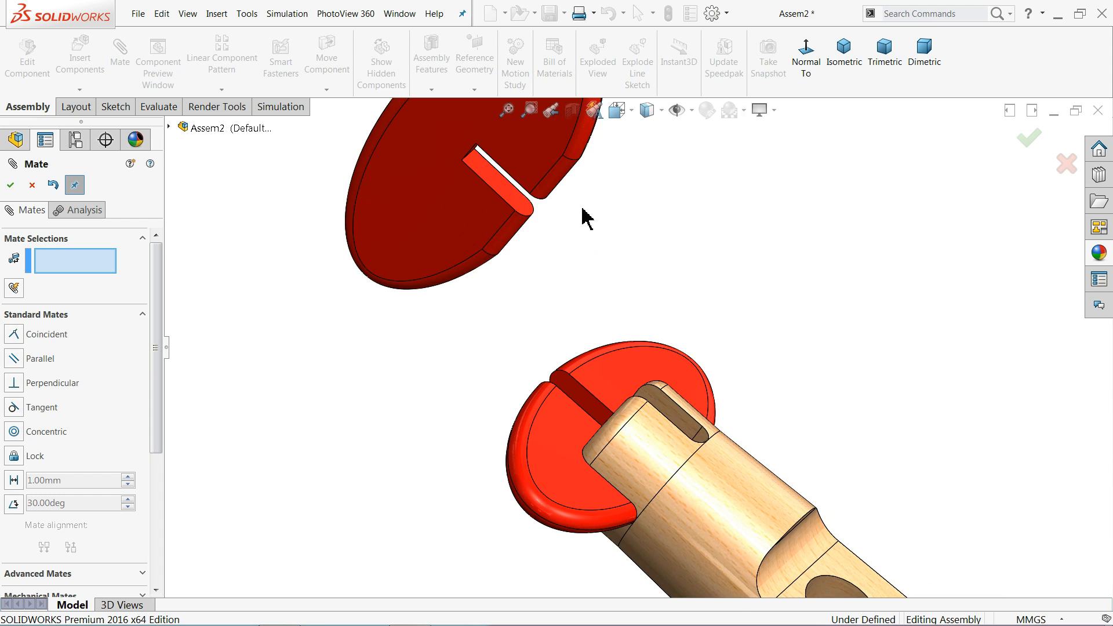
pyautogui.click(562, 184)
pyautogui.scroll(2, 720, 273)
pyautogui.moveTo(720, 273); pyautogui.dragTo(704, 400, button='middle')
pyautogui.scroll(-3, 705, 400)
pyautogui.click(612, 385)
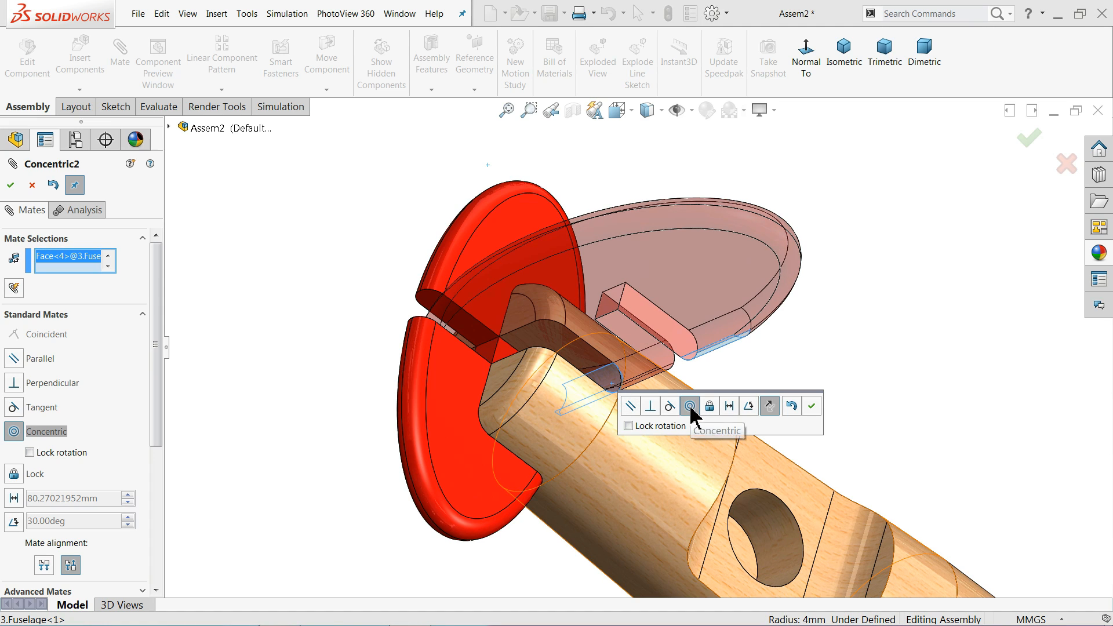
pyautogui.click(812, 412)
# Step: Shift the concentrically mated horizontal tail slightly along the fuselage's slot and leave the Mate command
pyautogui.scroll(2, 780, 381)
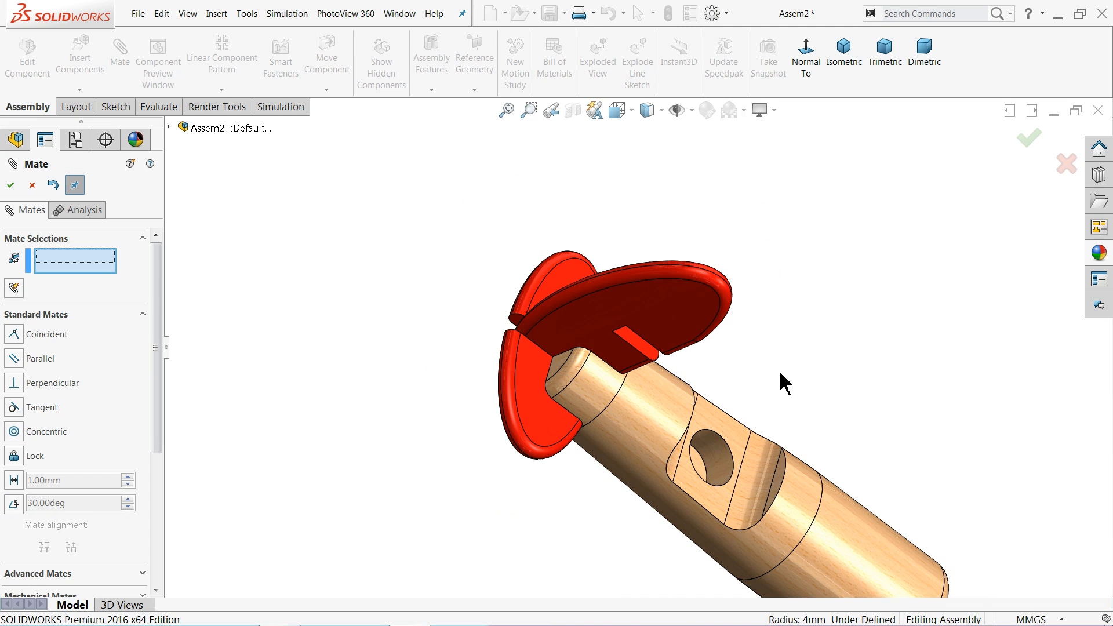
pyautogui.moveTo(781, 380); pyautogui.dragTo(688, 280, button='middle')
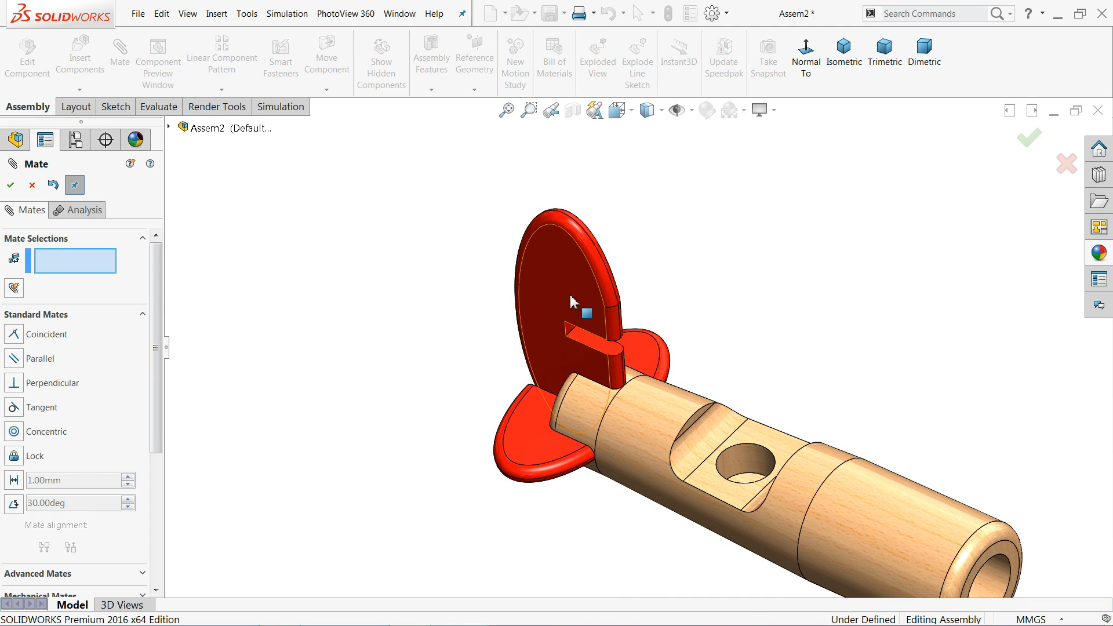
pyautogui.moveTo(587, 313)
pyautogui.mouseDown()
pyautogui.moveTo(589, 429)
pyautogui.moveTo(592, 284)
pyautogui.moveTo(596, 353)
pyautogui.moveTo(600, 307)
pyautogui.mouseUp()
pyautogui.click(32, 185)
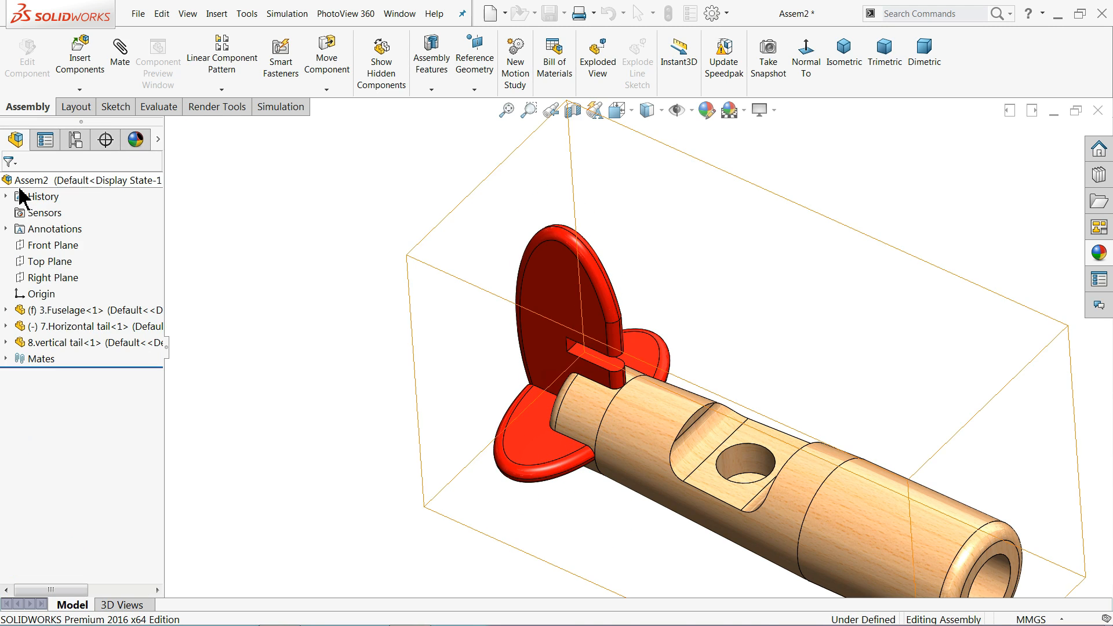
# Step: Add a Coincident mate between the horizontal tail's Right Plane and the fuselage's Top Plane, and leave the Mate command
pyautogui.click(62, 326)
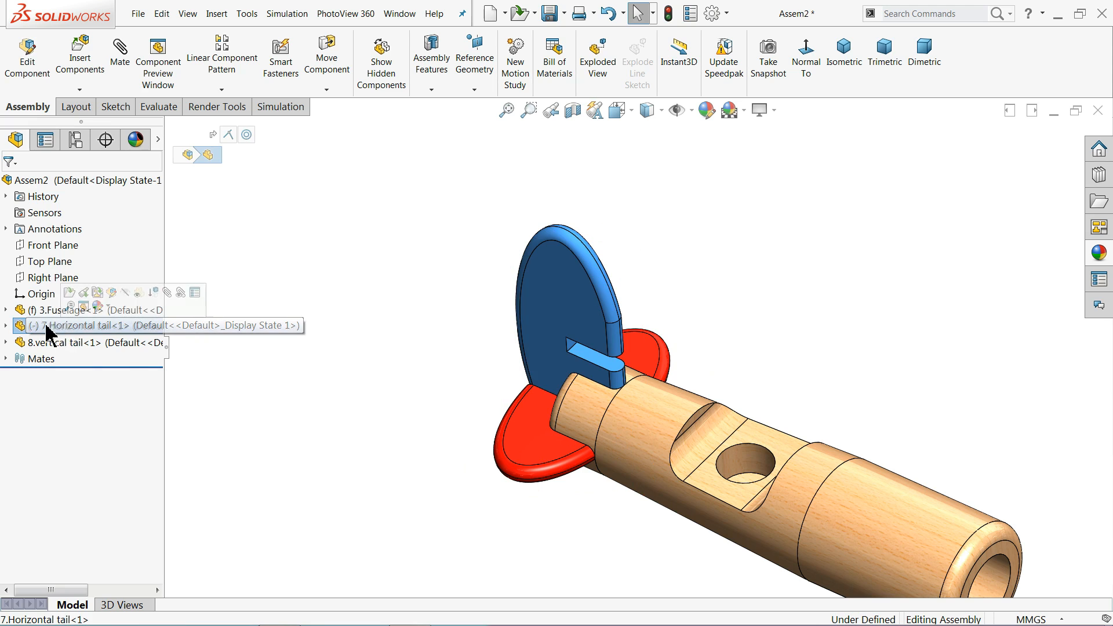
pyautogui.click(7, 327)
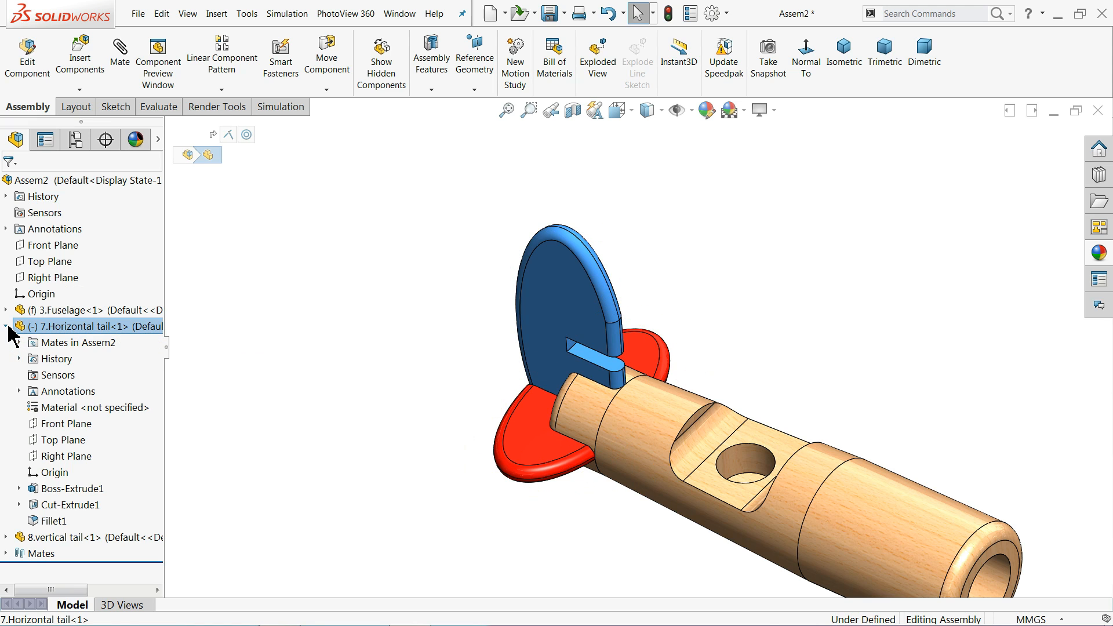
pyautogui.click(64, 457)
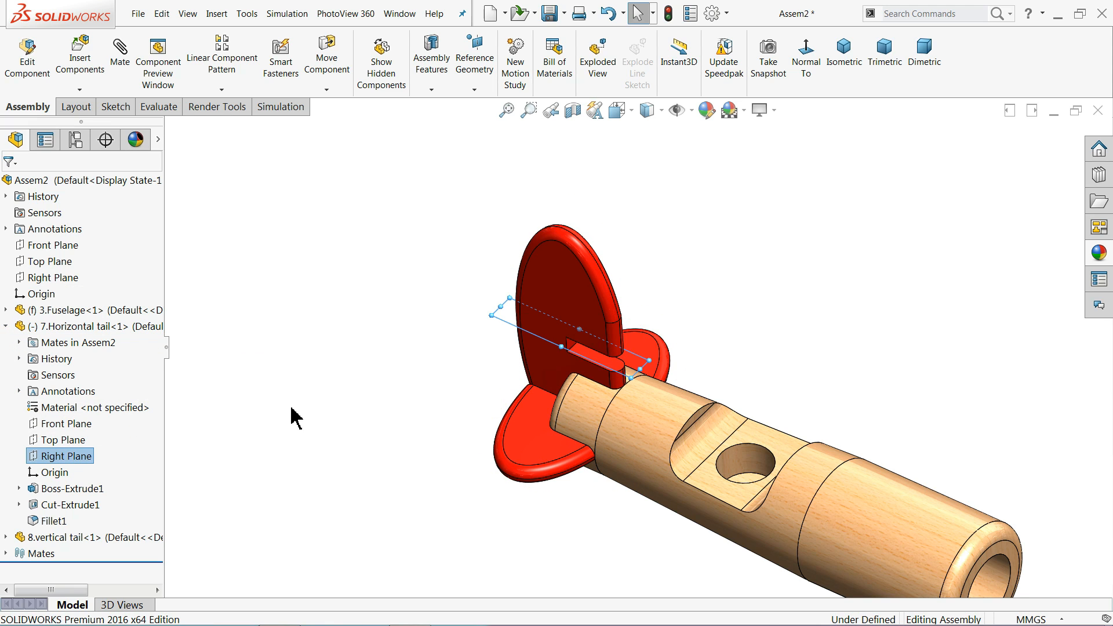
pyautogui.moveTo(291, 408)
pyautogui.mouseDown(button='middle')
pyautogui.moveTo(326, 333)
pyautogui.moveTo(288, 423)
pyautogui.mouseUp(button='middle')
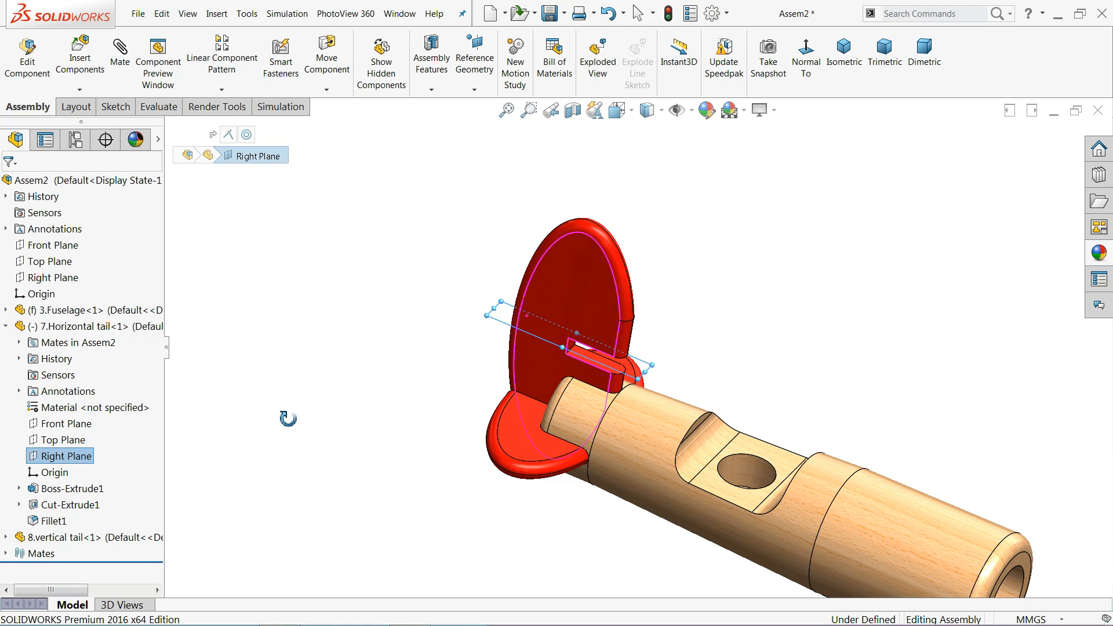
pyautogui.click(6, 312)
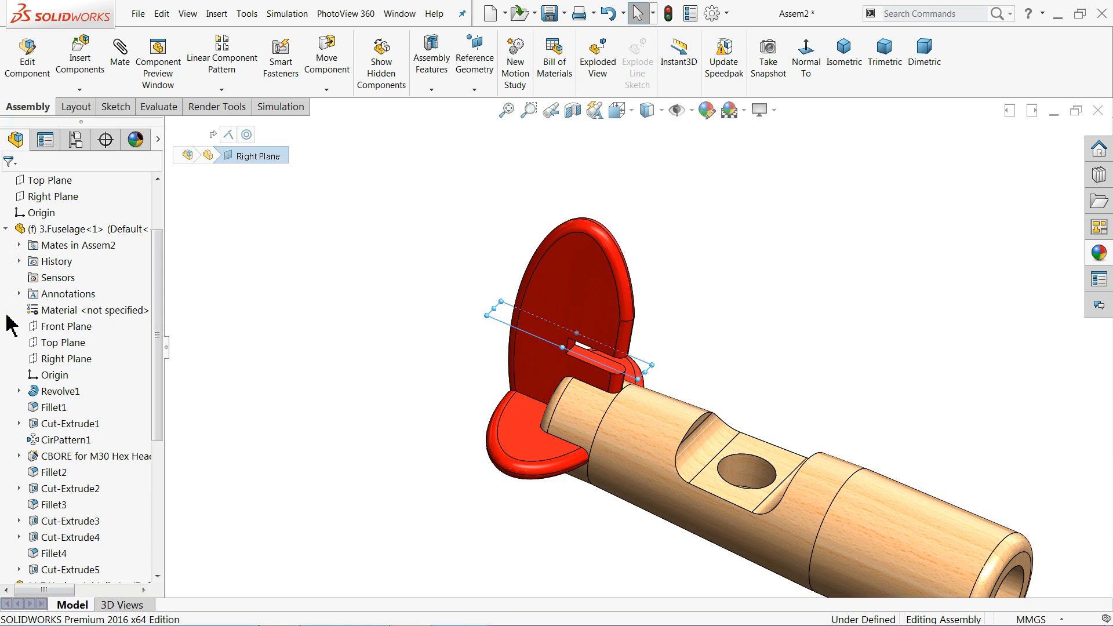
pyautogui.click(58, 345)
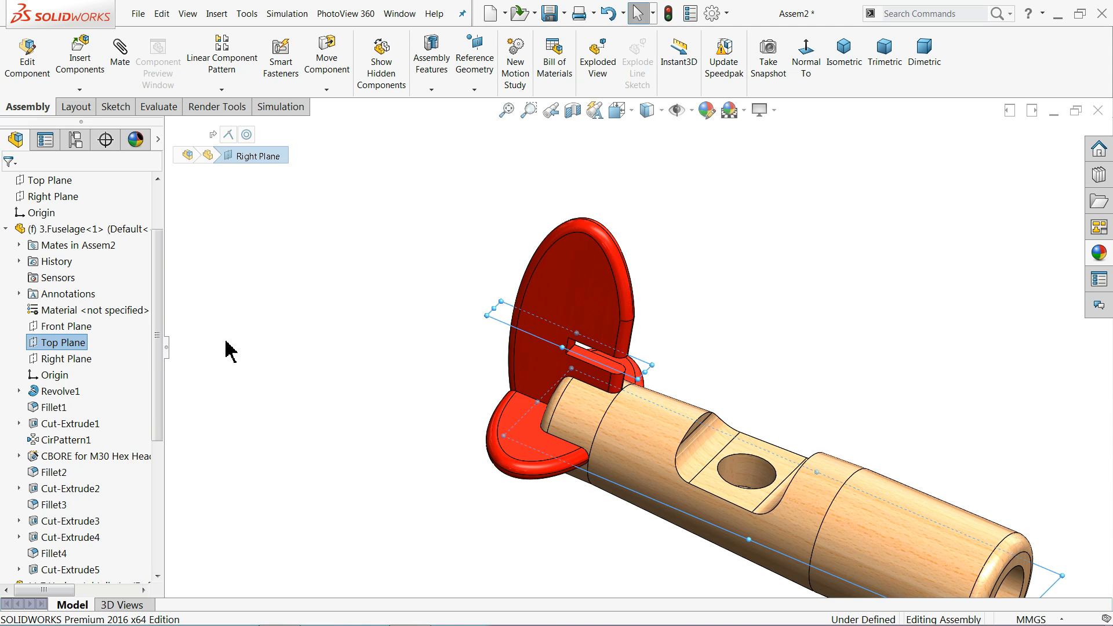
pyautogui.moveTo(472, 476)
pyautogui.mouseDown(button='middle')
pyautogui.moveTo(467, 356)
pyautogui.moveTo(459, 458)
pyautogui.mouseUp(button='middle')
pyautogui.moveTo(157, 371); pyautogui.dragTo(157, 464)
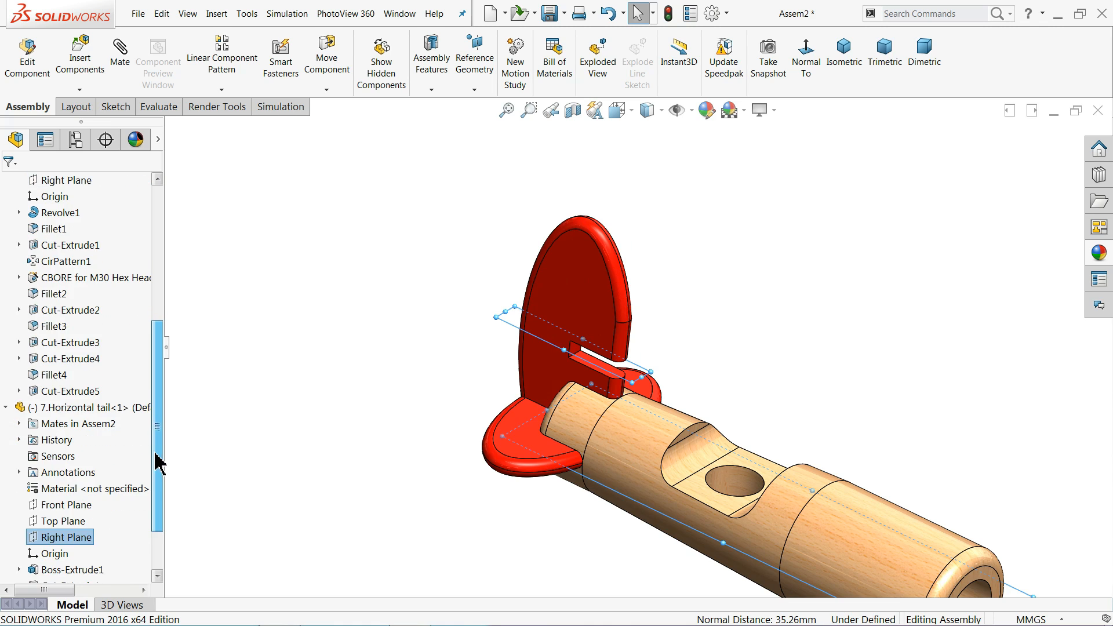
pyautogui.click(120, 55)
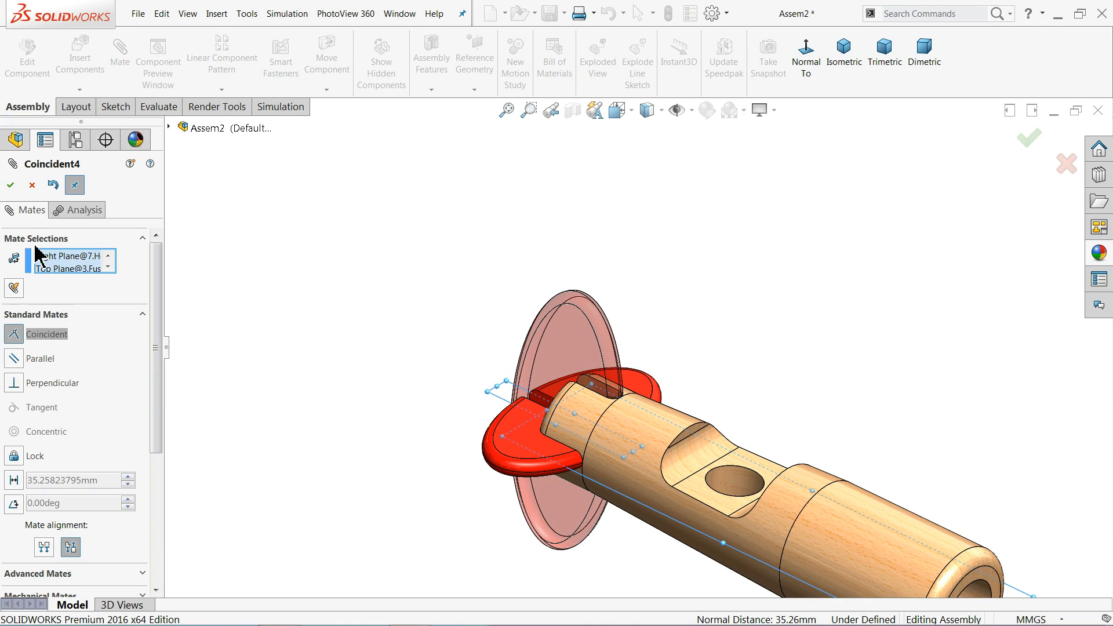
pyautogui.click(11, 185)
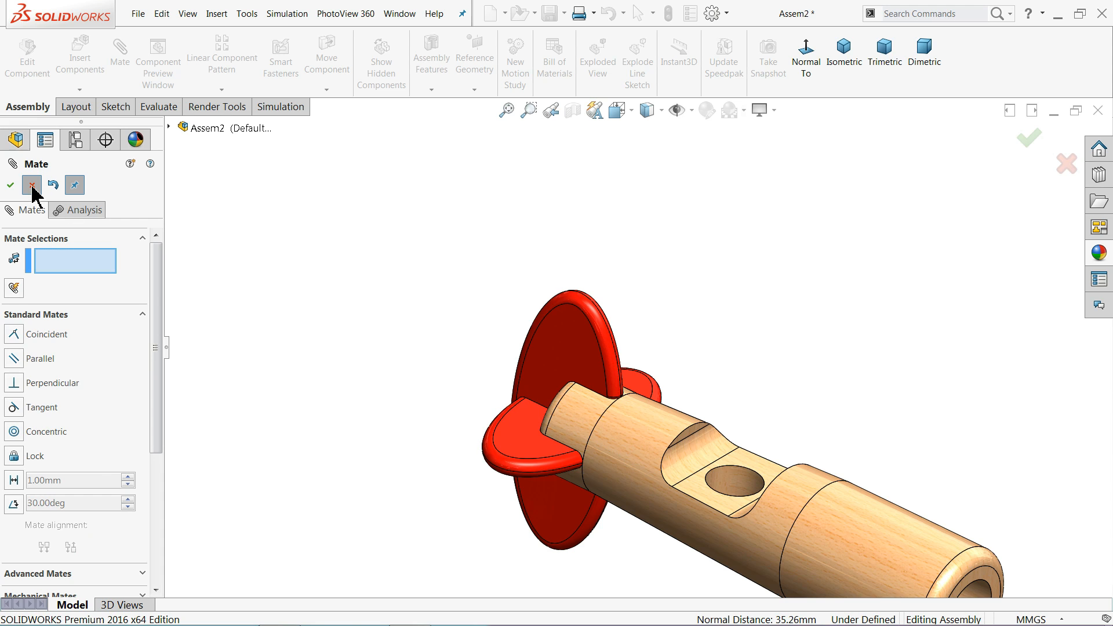
pyautogui.press('Escape')
# Step: Examine how the horizontal and vertical tails fit together in the fuselage's slotted end
pyautogui.scroll(1, 597, 447)
pyautogui.scroll(-1, 703, 464)
pyautogui.scroll(1, 629, 368)
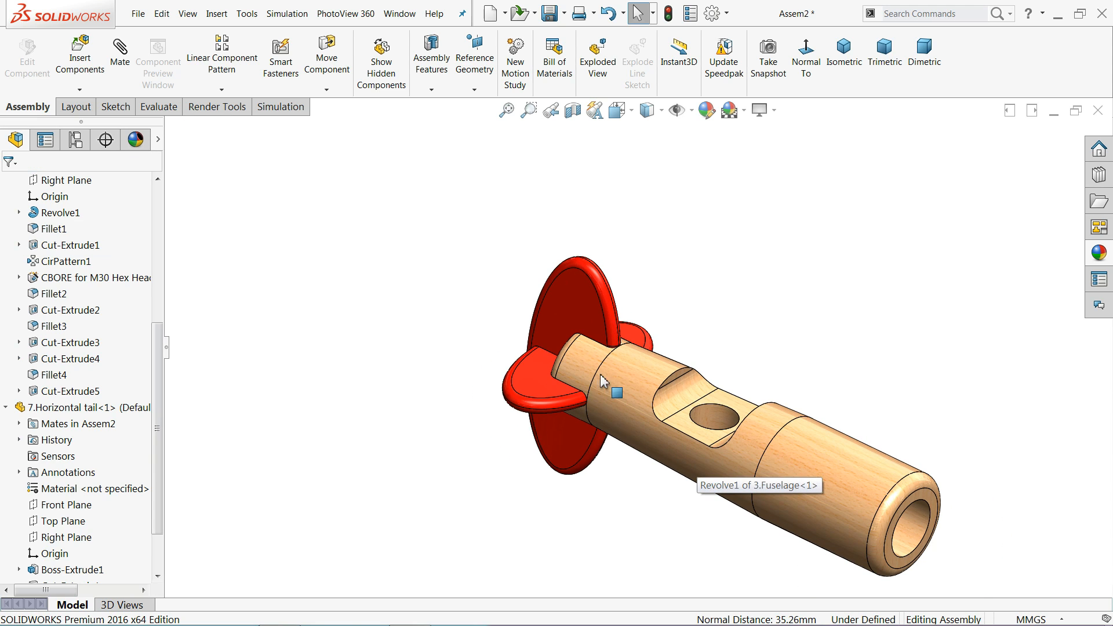
pyautogui.moveTo(600, 376); pyautogui.dragTo(578, 365, button='middle')
pyautogui.scroll(-2, 614, 387)
pyautogui.middleClick(579, 371)
pyautogui.scroll(2, 61, 285)
pyautogui.scroll(-2, 58, 290)
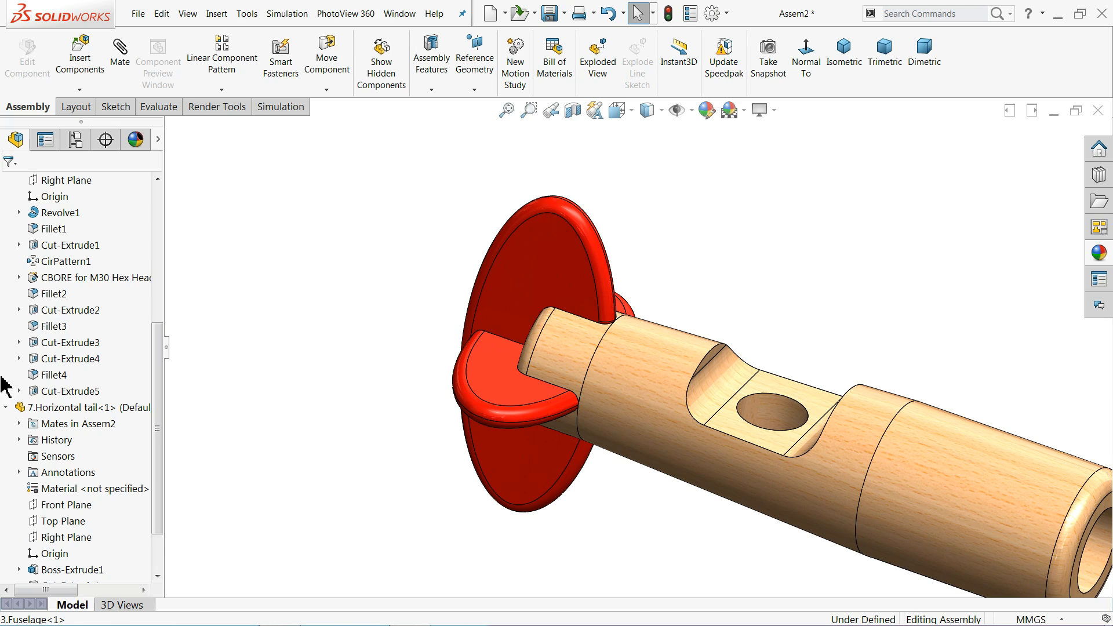
# Step: Collapse the feature lists of the horizontal tail and fuselage and restore the isometric view
pyautogui.click(6, 408)
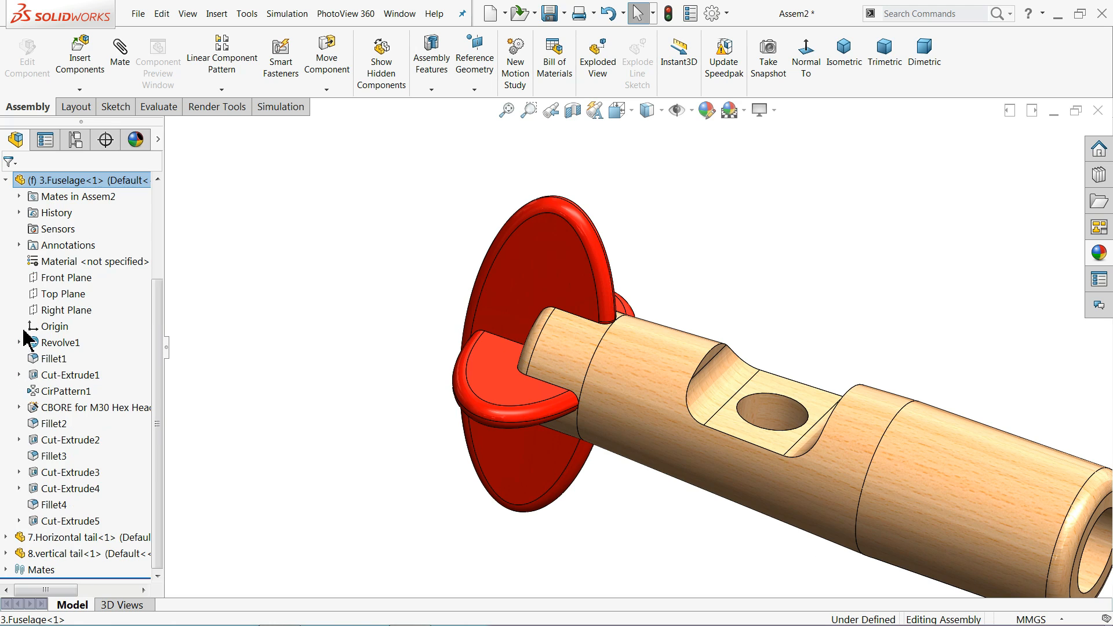
pyautogui.click(6, 180)
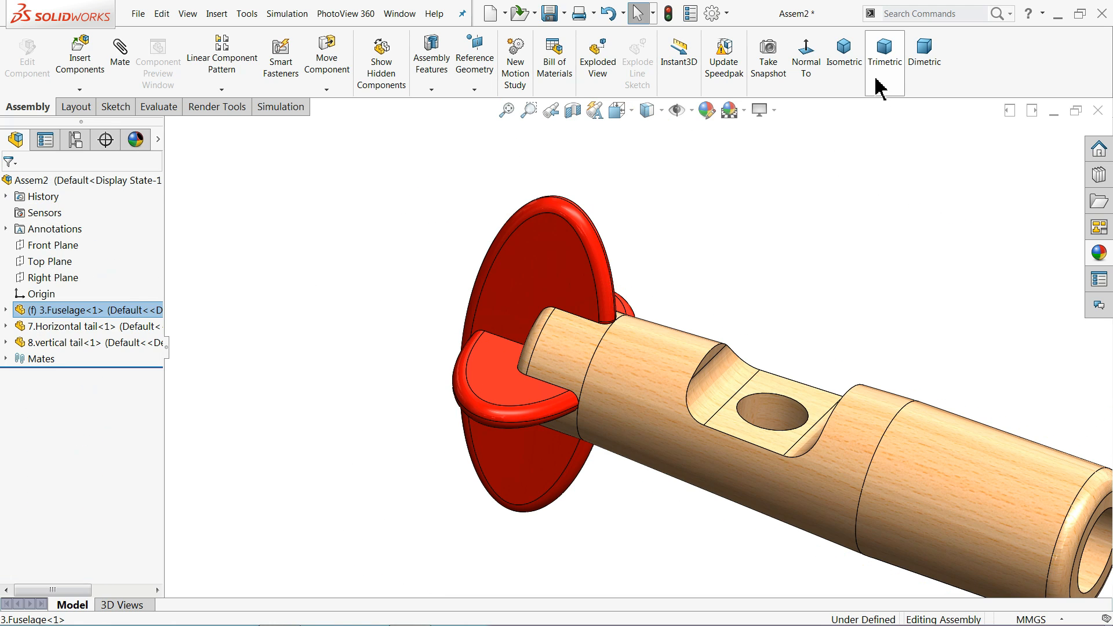
pyautogui.click(857, 78)
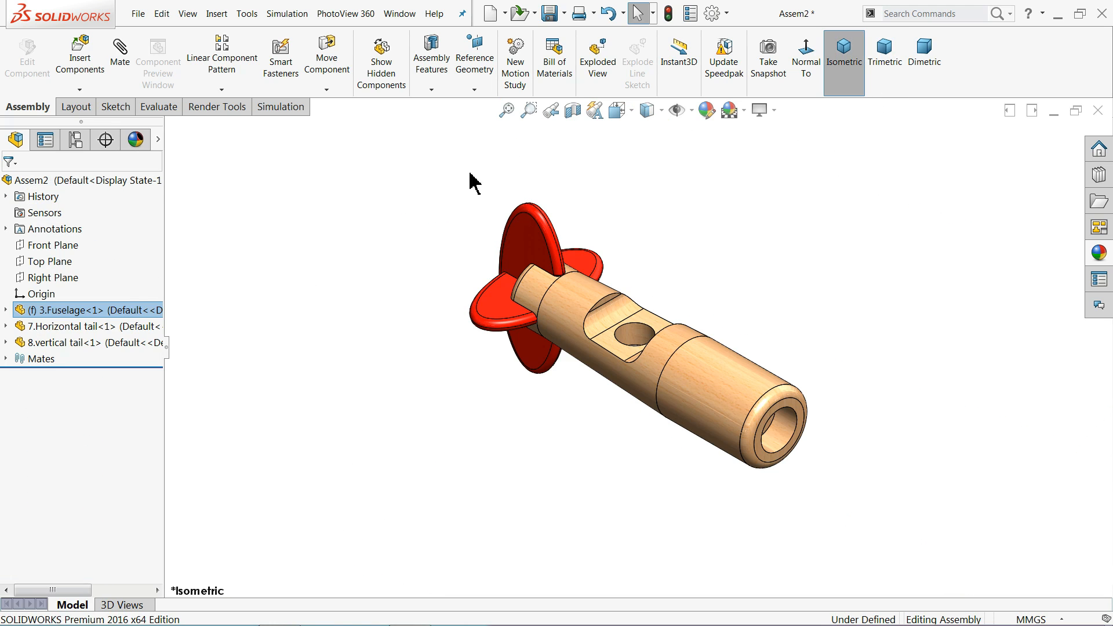
# Step: Insert the parts 1.Lower Wing and 2.Upper wing, placing the lower wing below the fuselage and the upper wing beside the tail
pyautogui.click(90, 55)
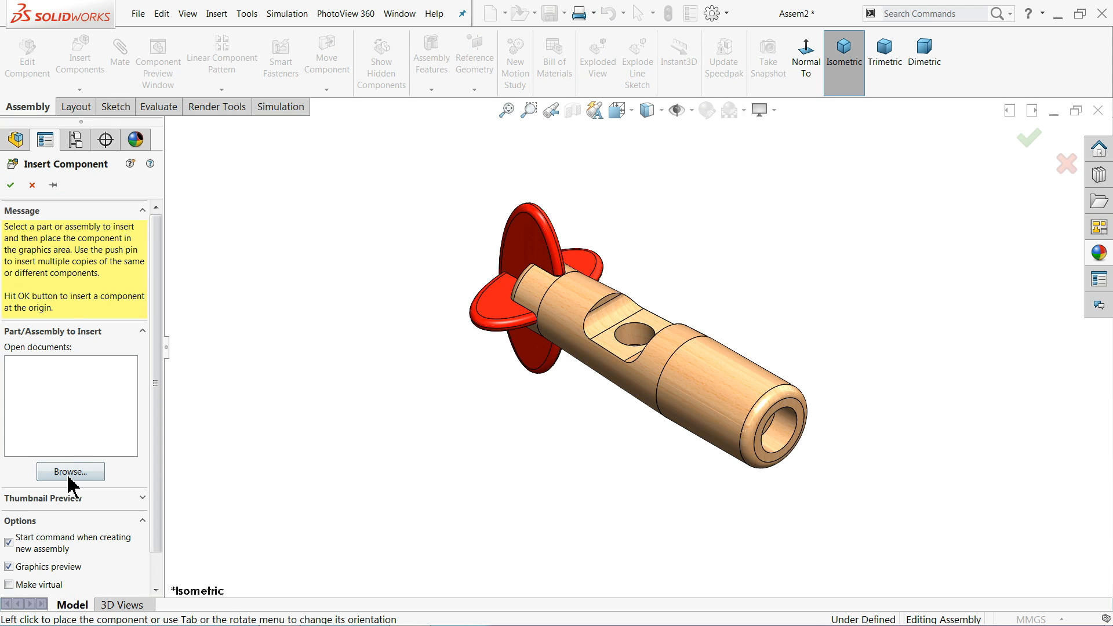
pyautogui.click(68, 474)
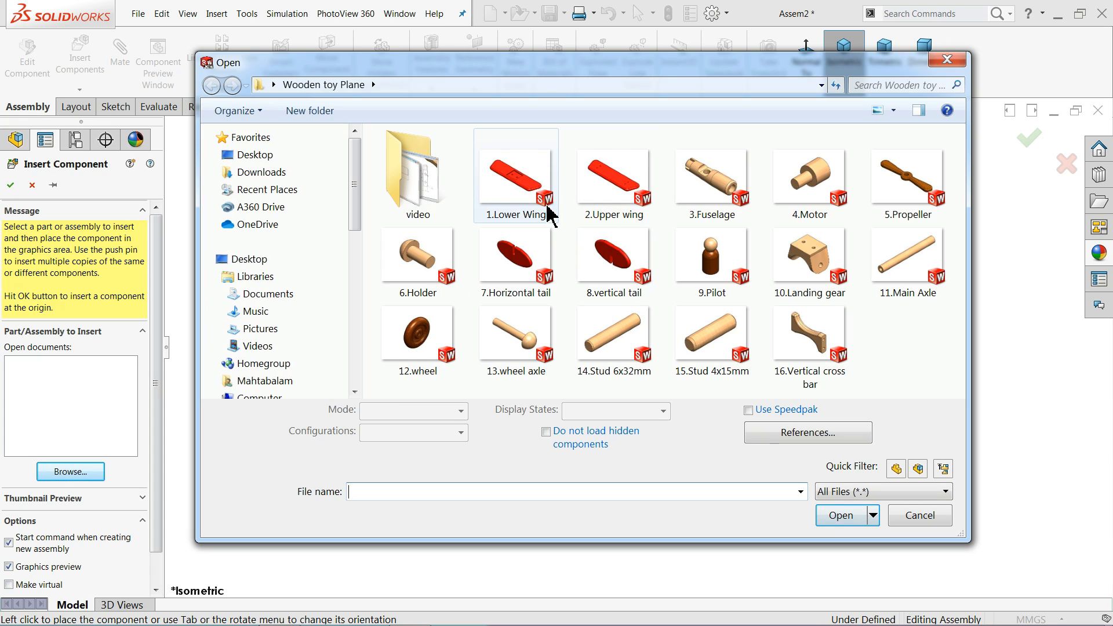
pyautogui.click(513, 207)
pyautogui.keyDown('ctrl'); pyautogui.click(609, 191); pyautogui.keyUp('ctrl')
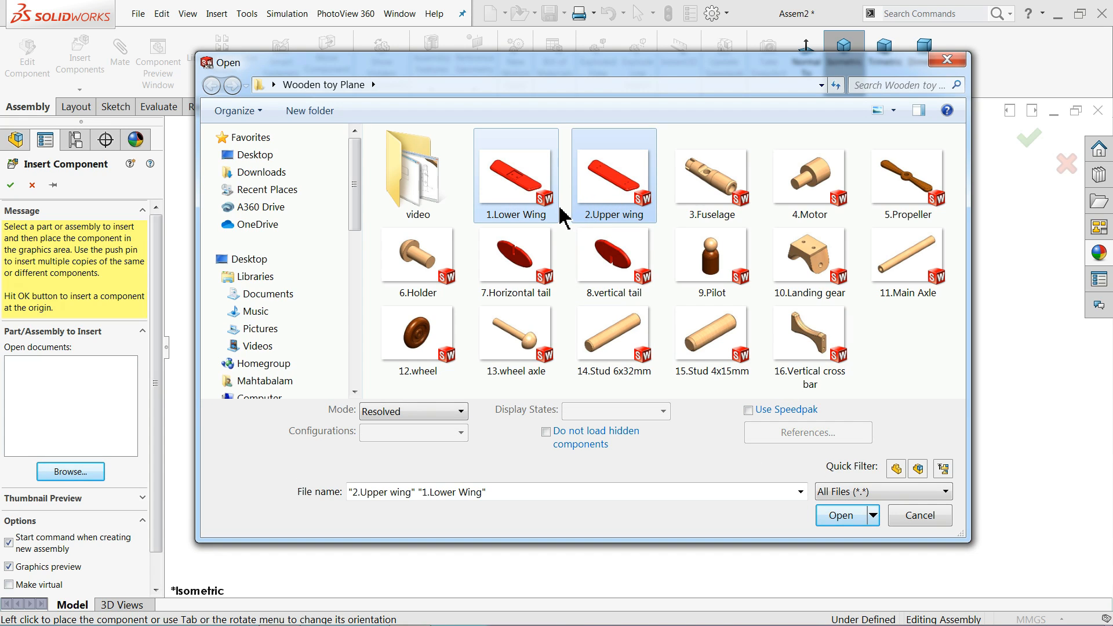
pyautogui.click(842, 516)
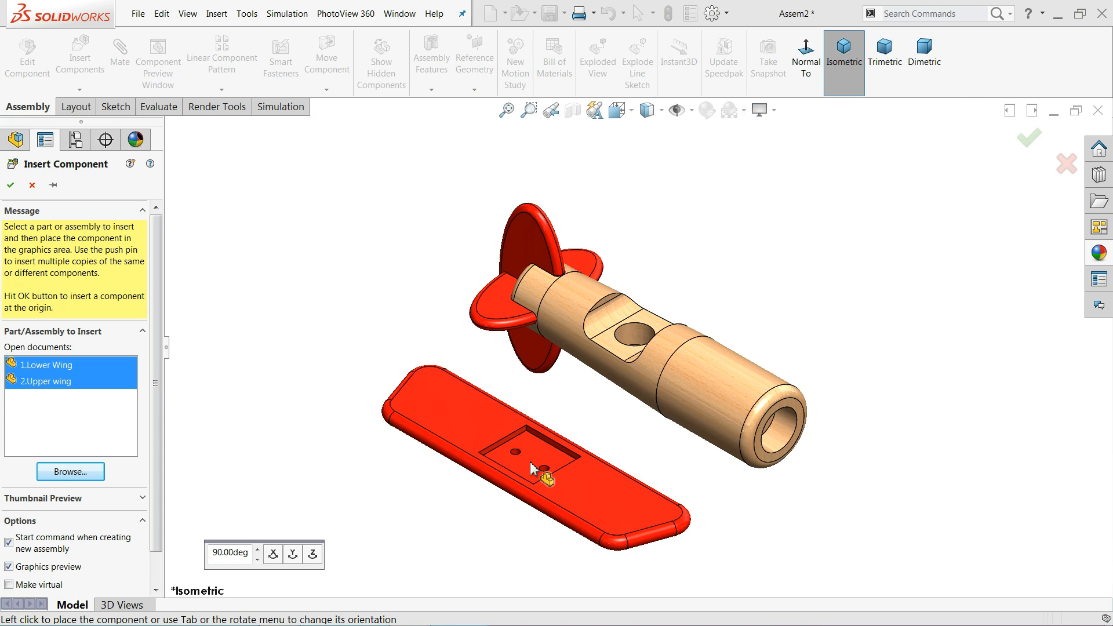
pyautogui.click(541, 461)
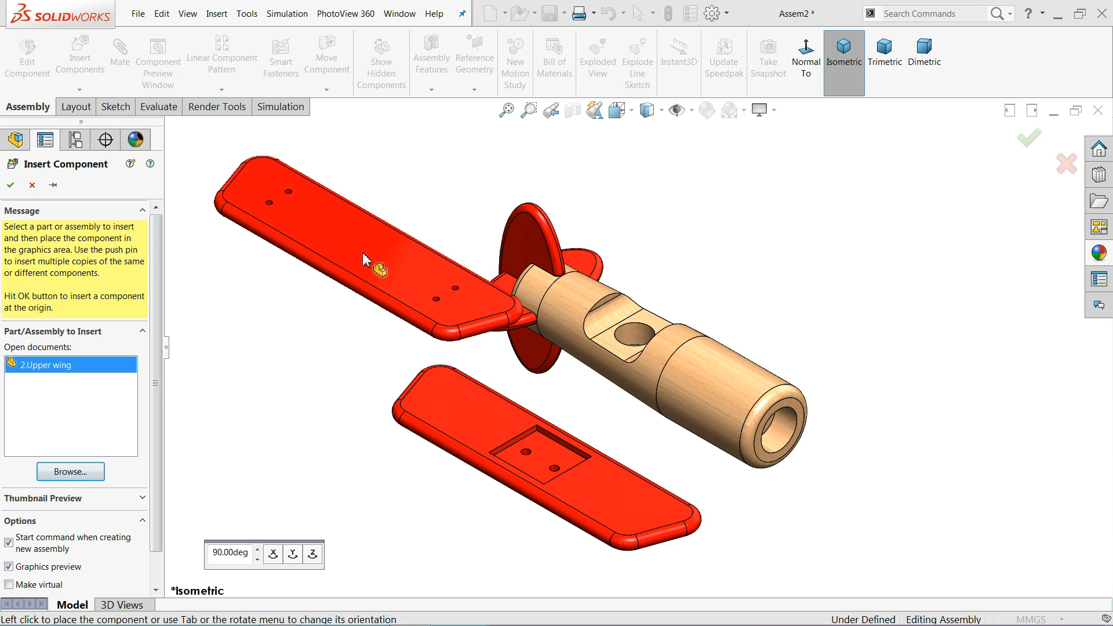
pyautogui.click(363, 258)
pyautogui.click(32, 185)
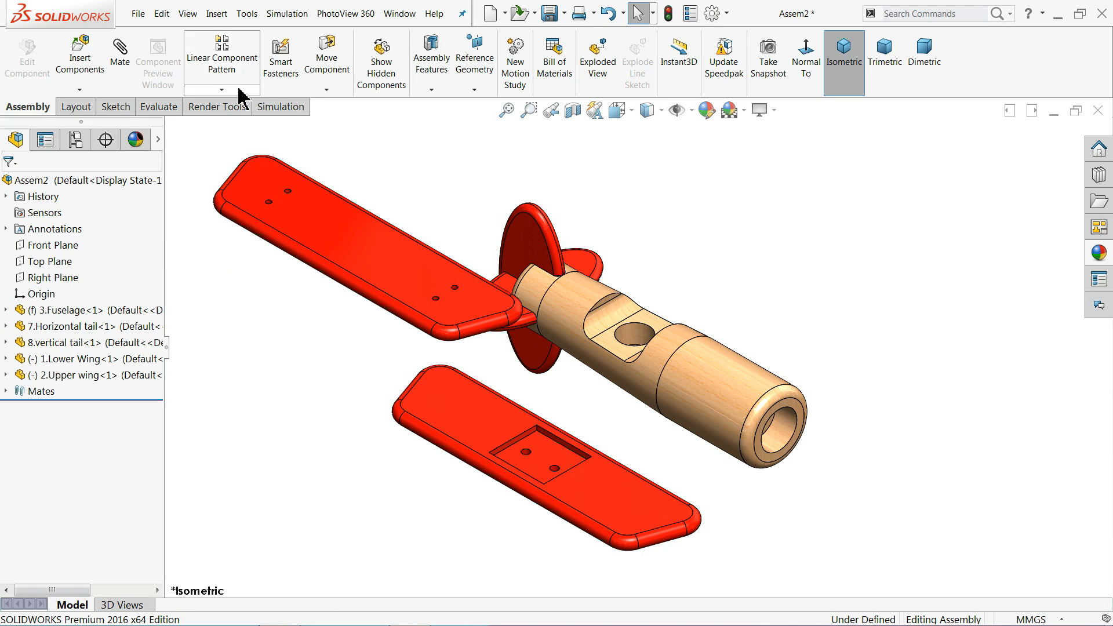
# Step: Rotate both wings freely with Standard Drag so they lie roughly crosswise to the fuselage, with the lower wing's rectangular recess facing down
pyautogui.click(321, 91)
pyautogui.click(355, 121)
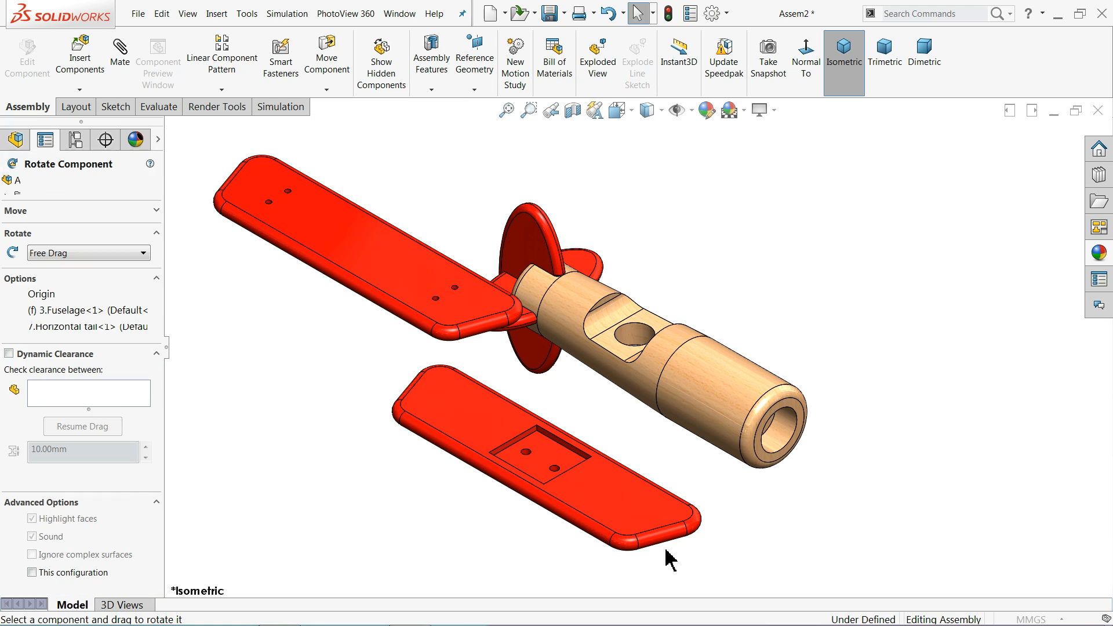
pyautogui.moveTo(651, 506); pyautogui.dragTo(483, 320)
pyautogui.moveTo(538, 522); pyautogui.dragTo(426, 512)
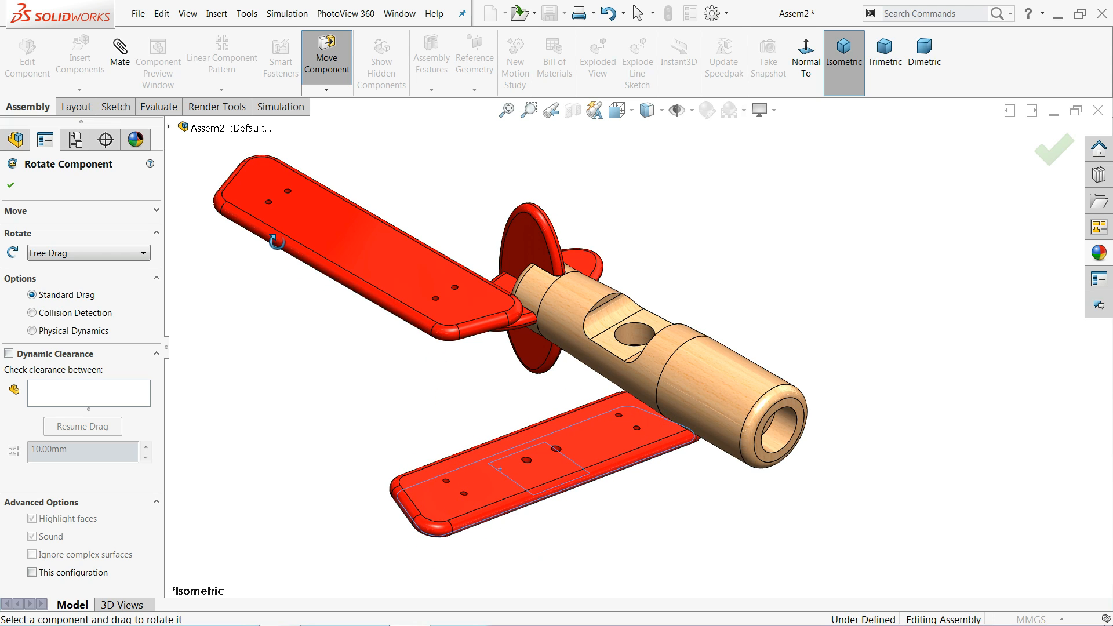
pyautogui.moveTo(489, 316); pyautogui.dragTo(326, 243)
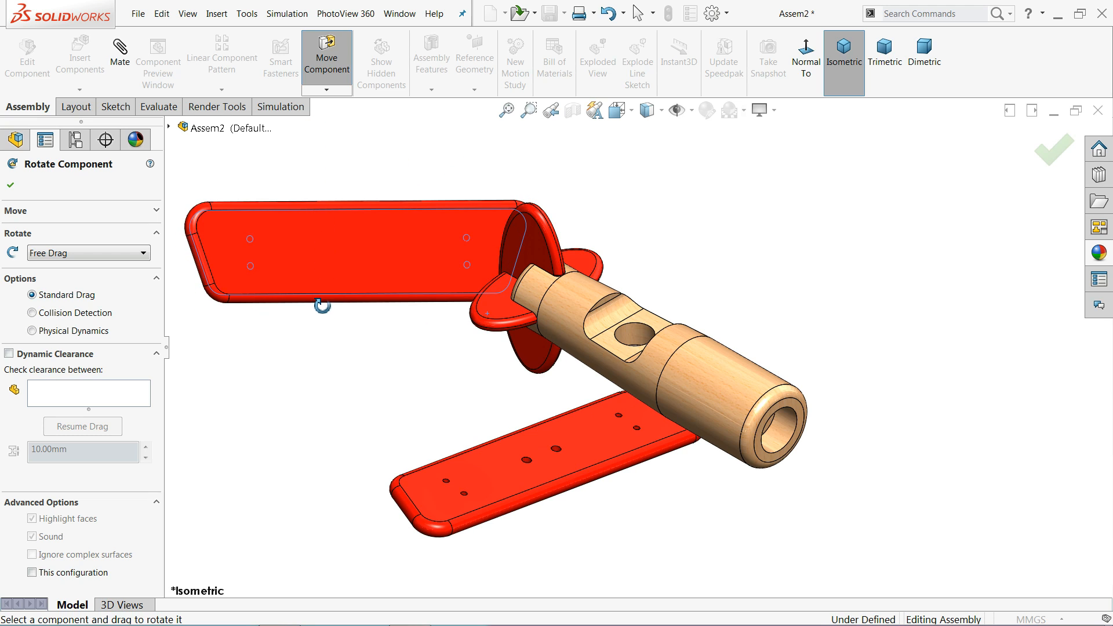
pyautogui.moveTo(321, 306); pyautogui.dragTo(296, 203)
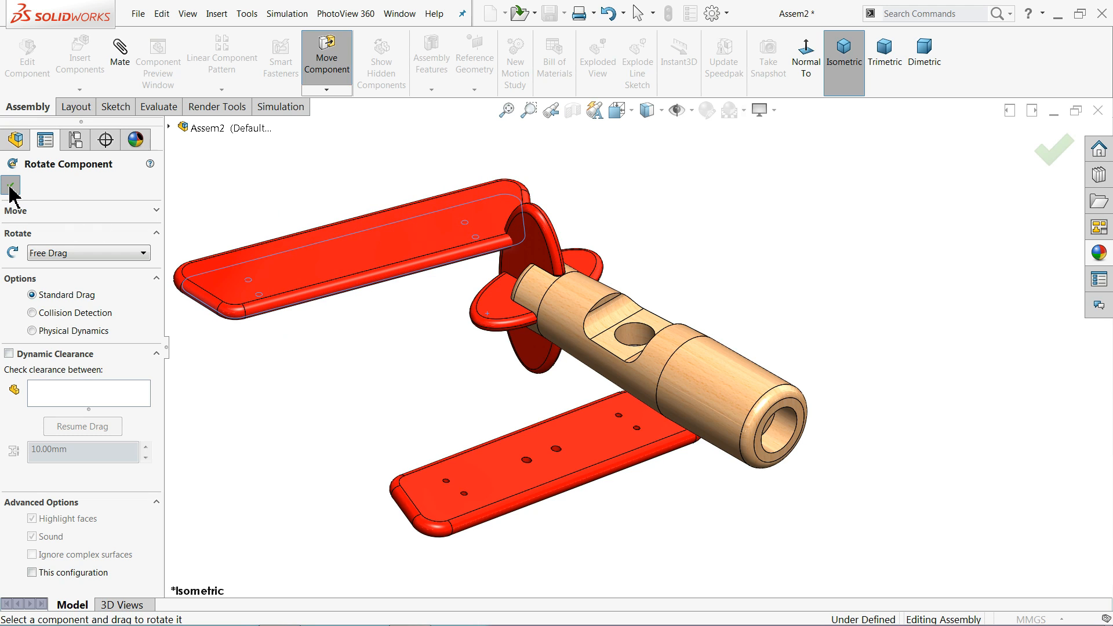
# Step: Add a Coincident mate between the lower wing's flat upper face and the flat cut on the fuselage's underside
pyautogui.scroll(-1, 601, 452)
pyautogui.moveTo(726, 472); pyautogui.dragTo(729, 427, button='middle')
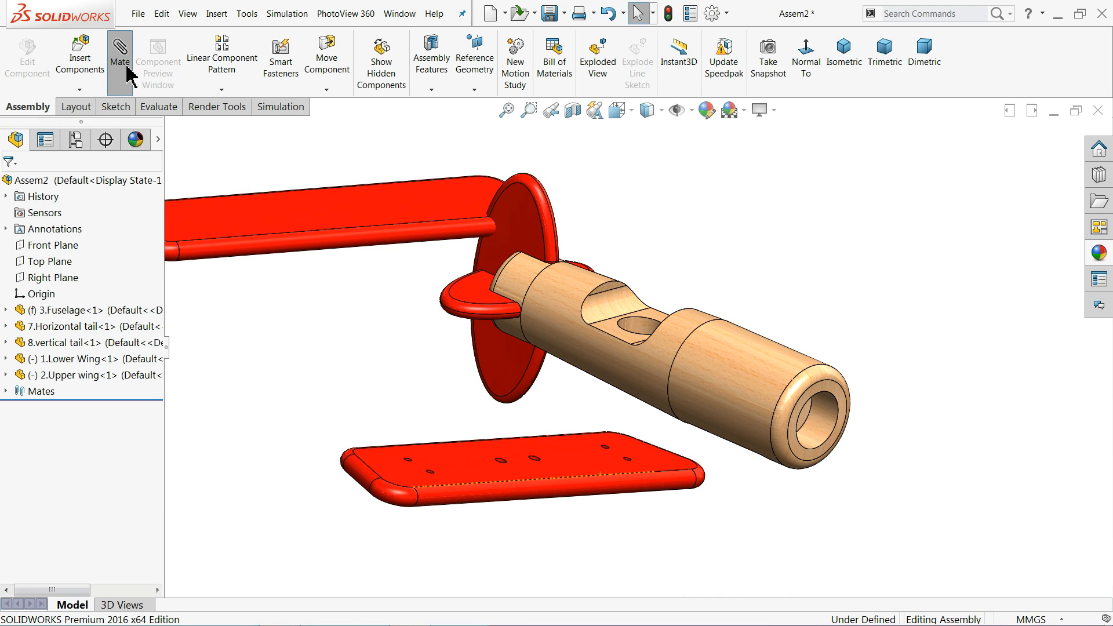
pyautogui.click(579, 470)
pyautogui.moveTo(776, 480); pyautogui.dragTo(798, 323, button='middle')
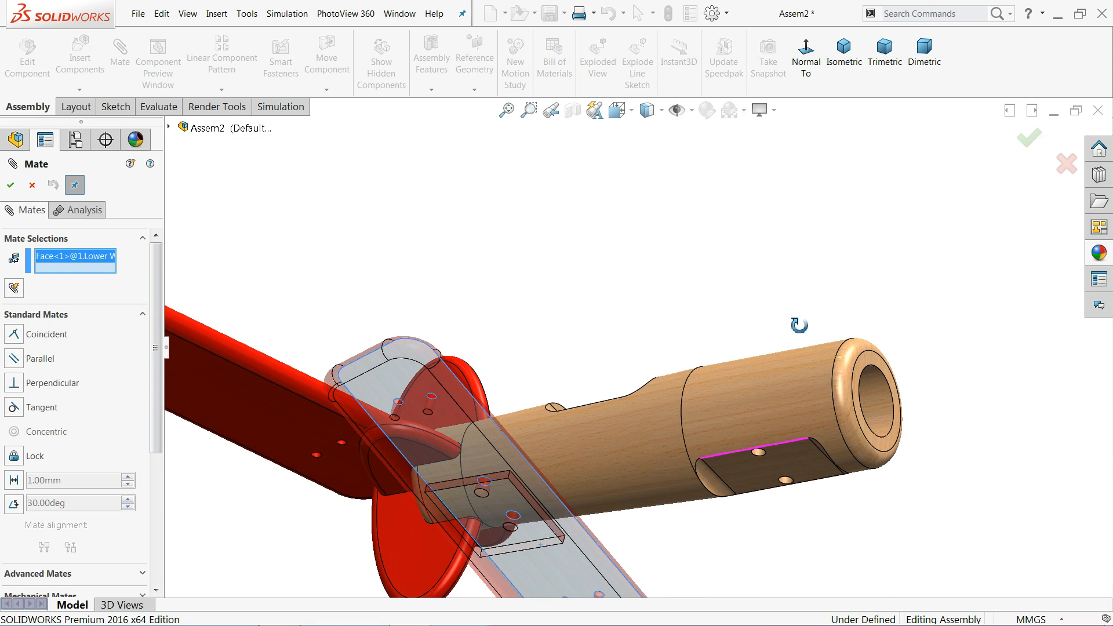
pyautogui.click(785, 465)
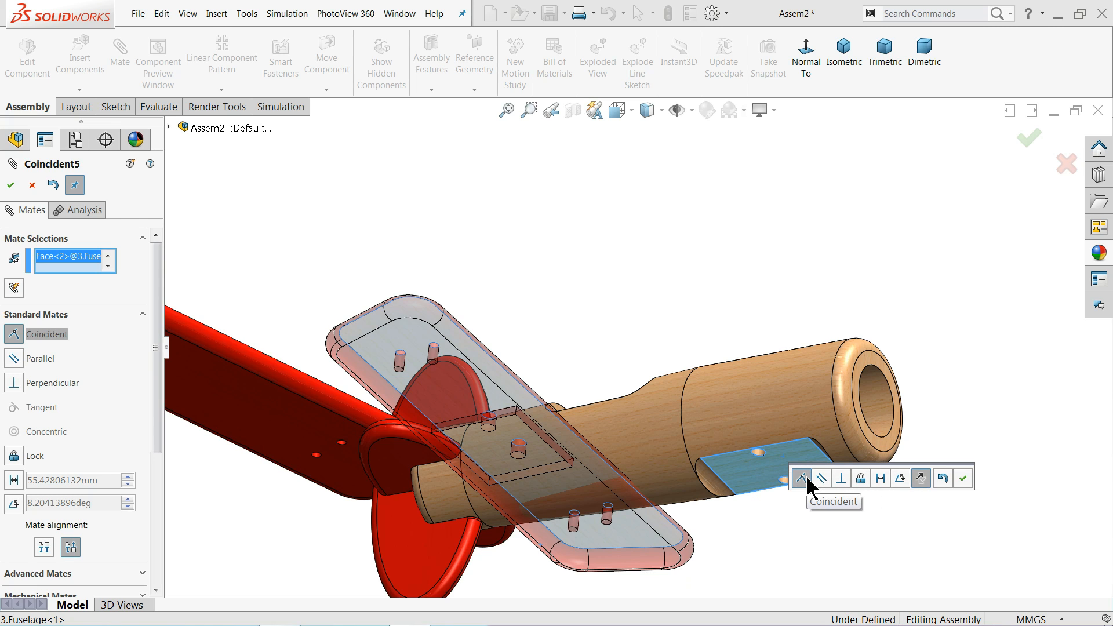
pyautogui.click(963, 479)
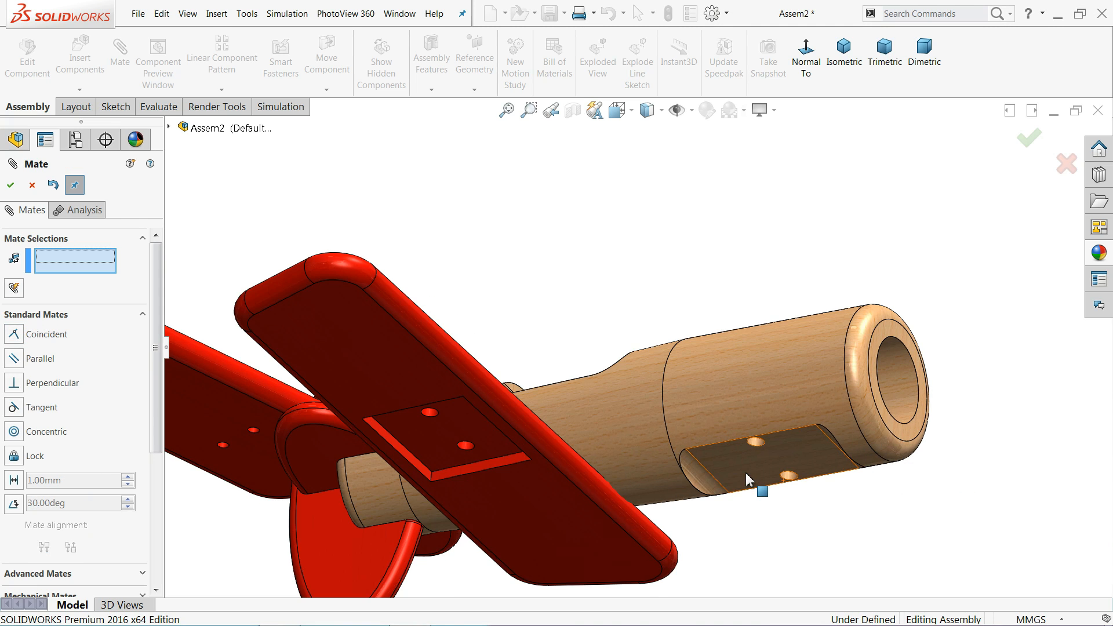
# Step: Add a Concentric mate between one hole in the fuselage's underside cut and the matching hole in the lower wing's recess
pyautogui.scroll(-1, 773, 468)
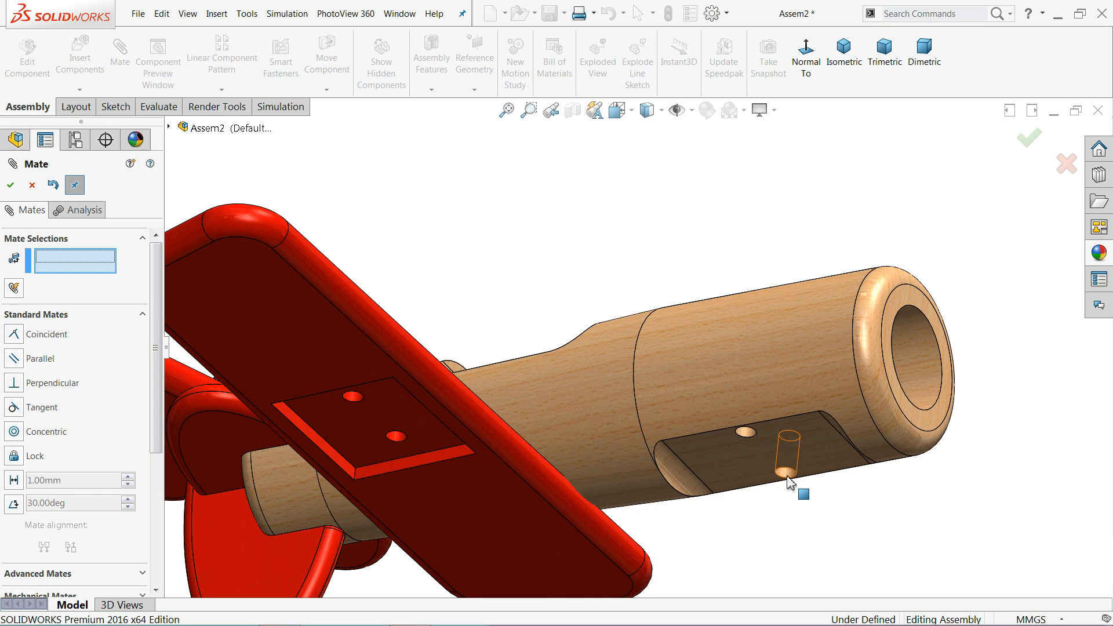
pyautogui.click(788, 480)
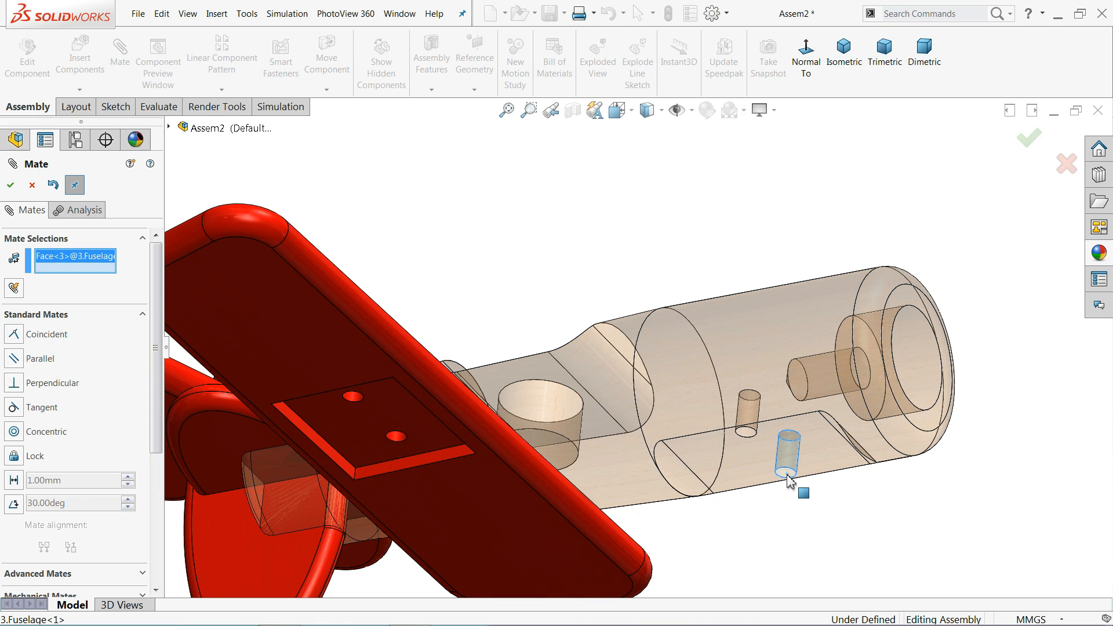
pyautogui.click(397, 439)
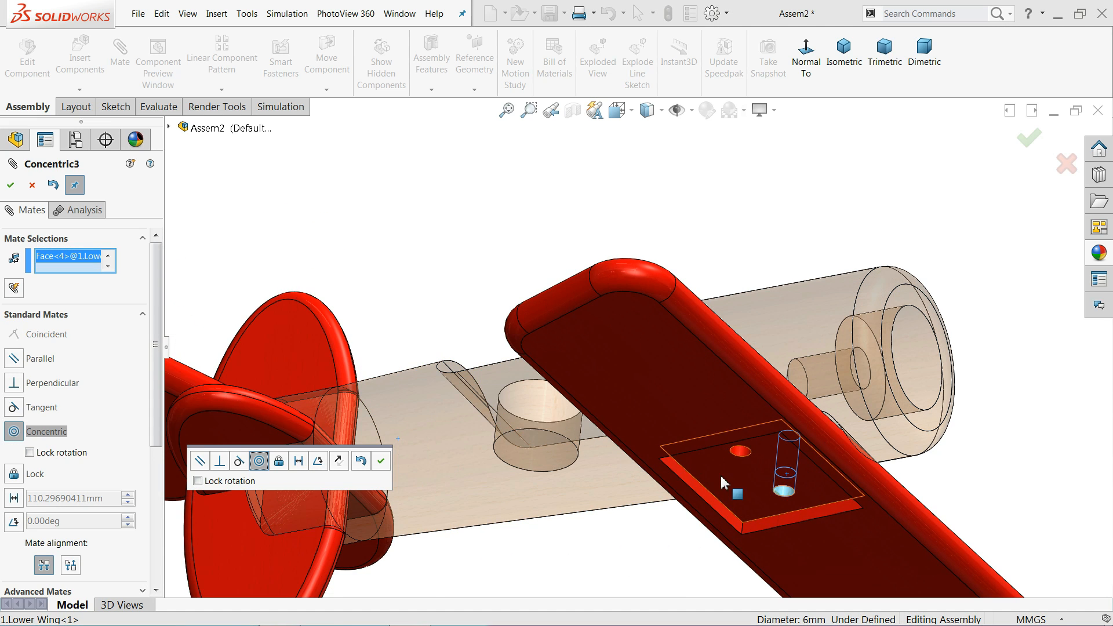
pyautogui.click(381, 462)
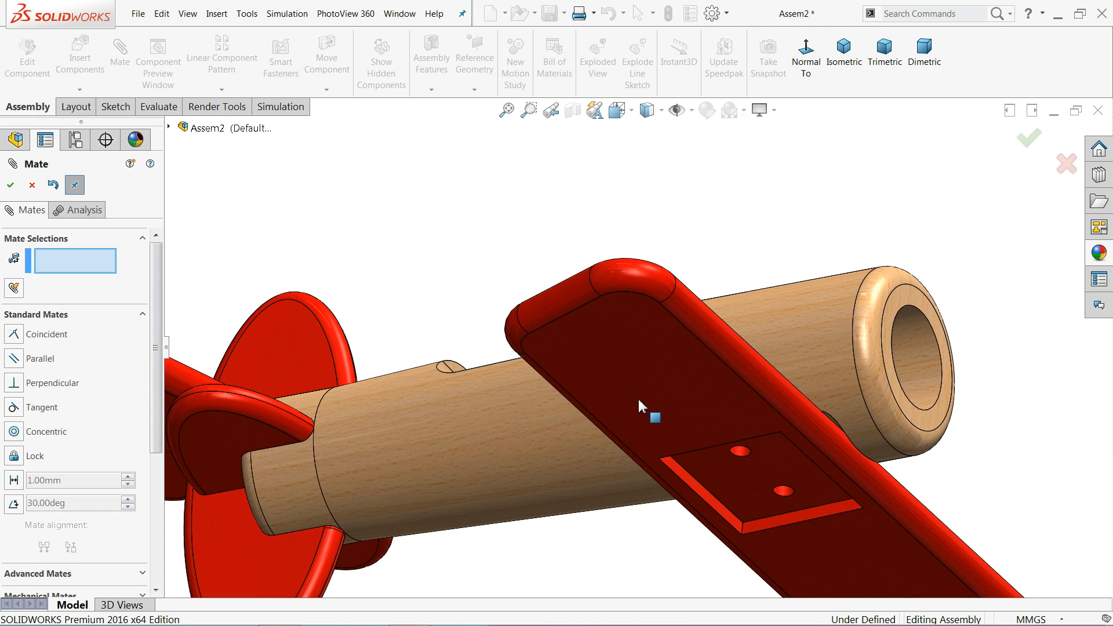
# Step: Swing the lower wing aside and add a Concentric mate between its other recess hole and the matching fuselage hole, closing the Mate command
pyautogui.moveTo(606, 460); pyautogui.dragTo(690, 463)
pyautogui.click(708, 472)
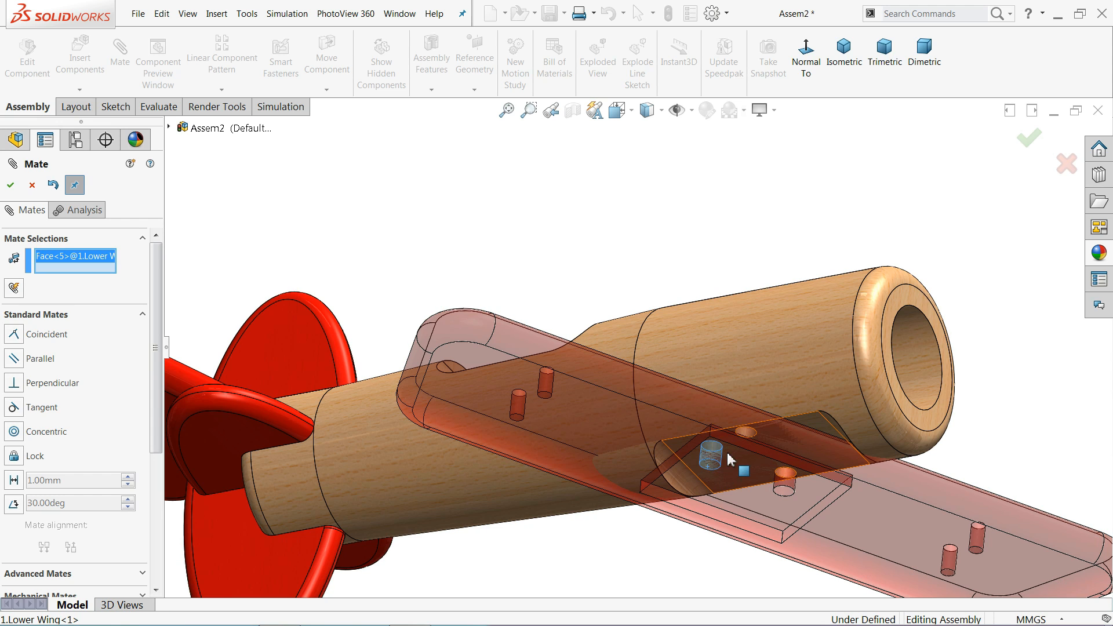
pyautogui.scroll(-5, 729, 459)
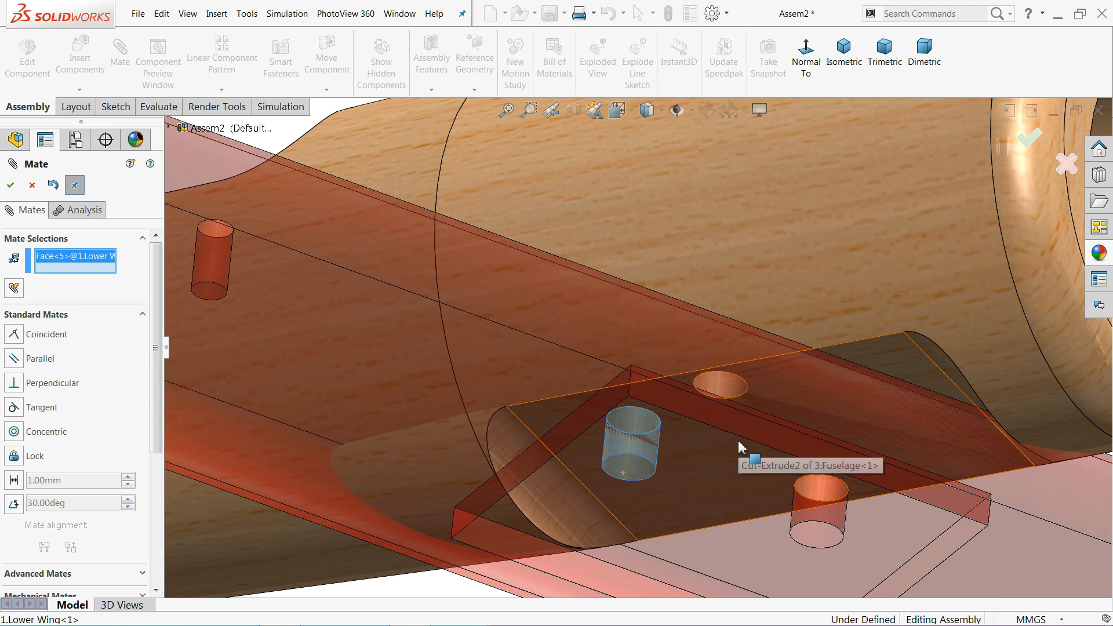
pyautogui.click(719, 386)
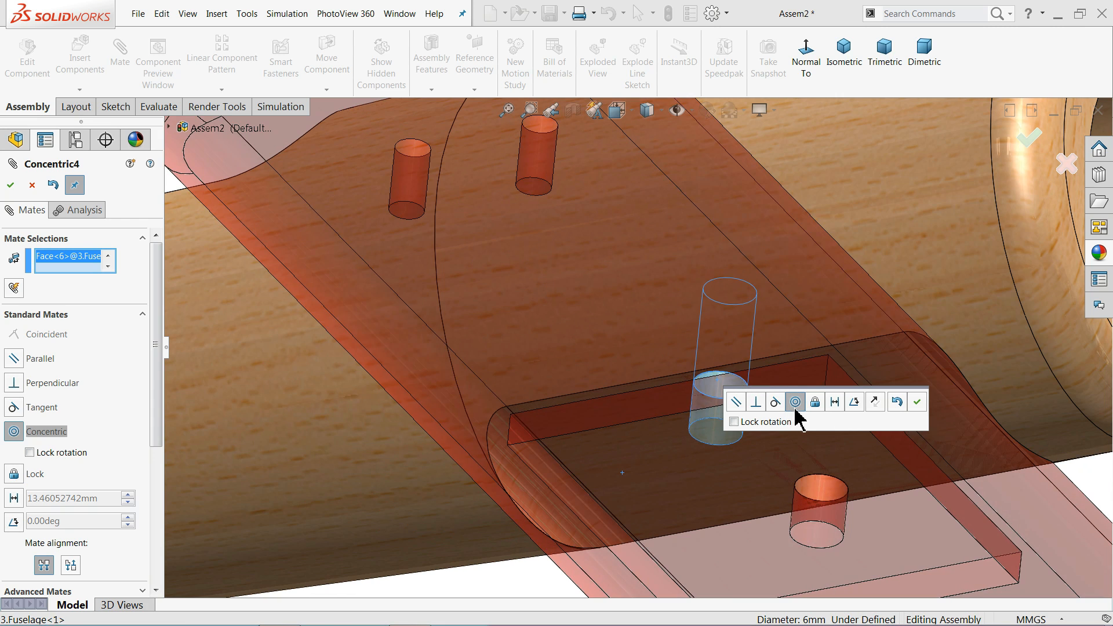
pyautogui.click(917, 401)
pyautogui.scroll(5, 882, 410)
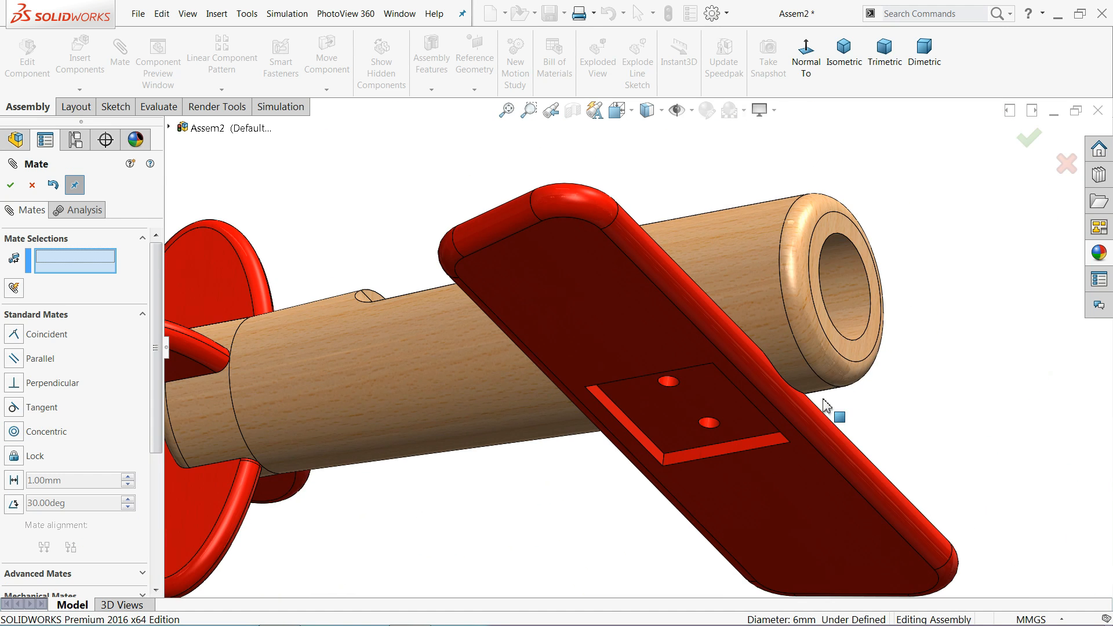
pyautogui.moveTo(802, 394); pyautogui.dragTo(763, 517, button='middle')
pyautogui.scroll(3, 730, 458)
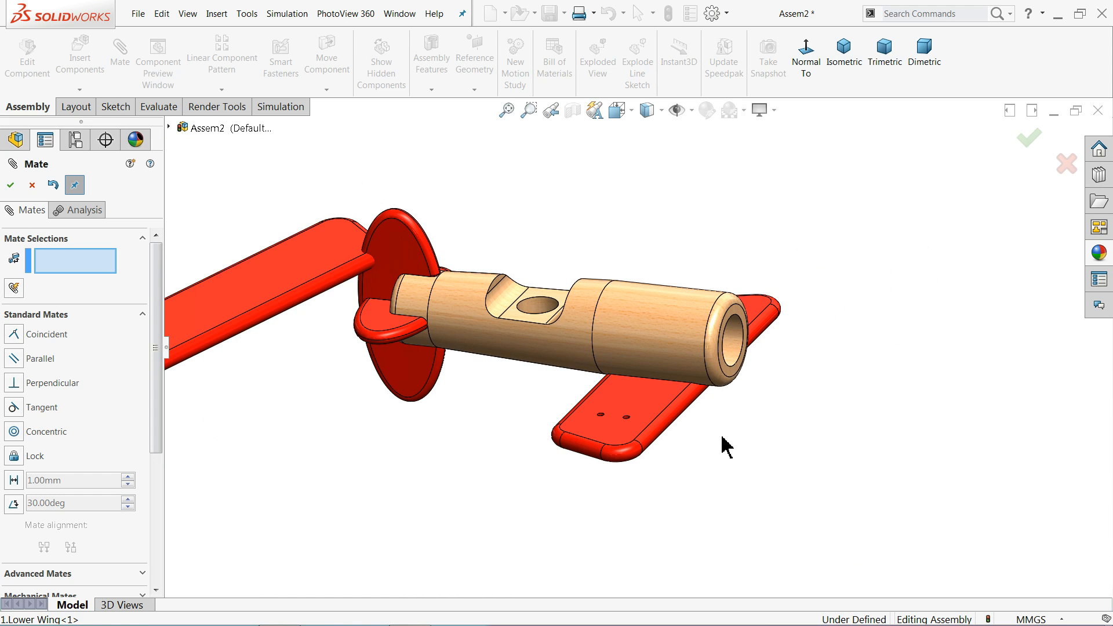
pyautogui.scroll(-2, 676, 327)
pyautogui.moveTo(631, 340)
pyautogui.mouseDown(button='middle')
pyautogui.moveTo(618, 308)
pyautogui.moveTo(629, 357)
pyautogui.moveTo(628, 347)
pyautogui.mouseUp(button='middle')
pyautogui.scroll(2, 627, 347)
pyautogui.moveTo(358, 262); pyautogui.dragTo(666, 166, button='middle')
pyautogui.scroll(-2, 655, 282)
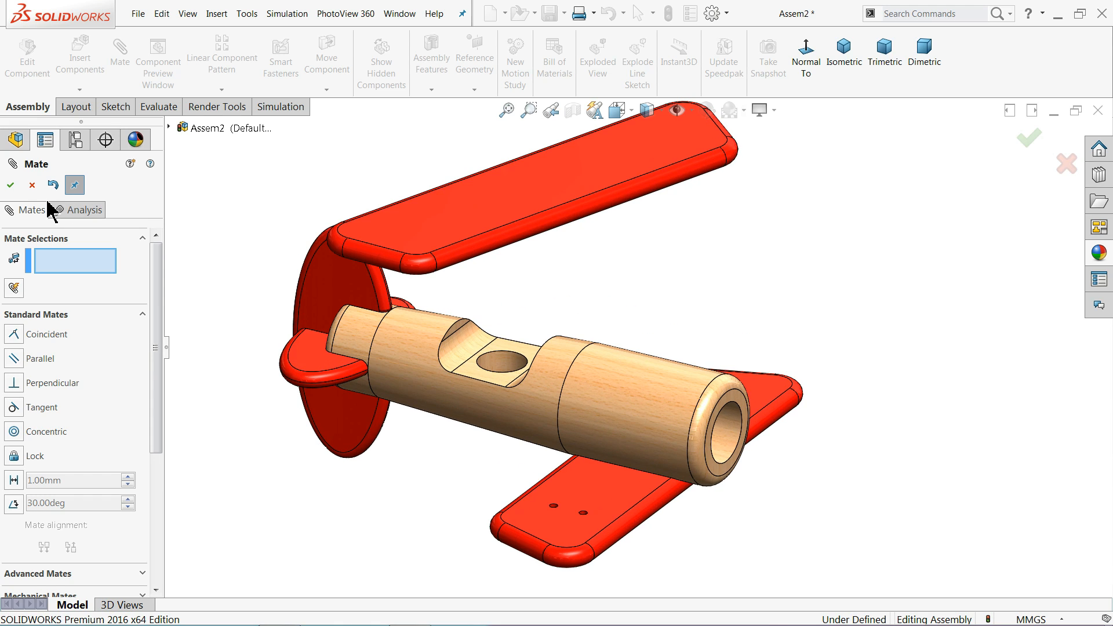
pyautogui.click(32, 186)
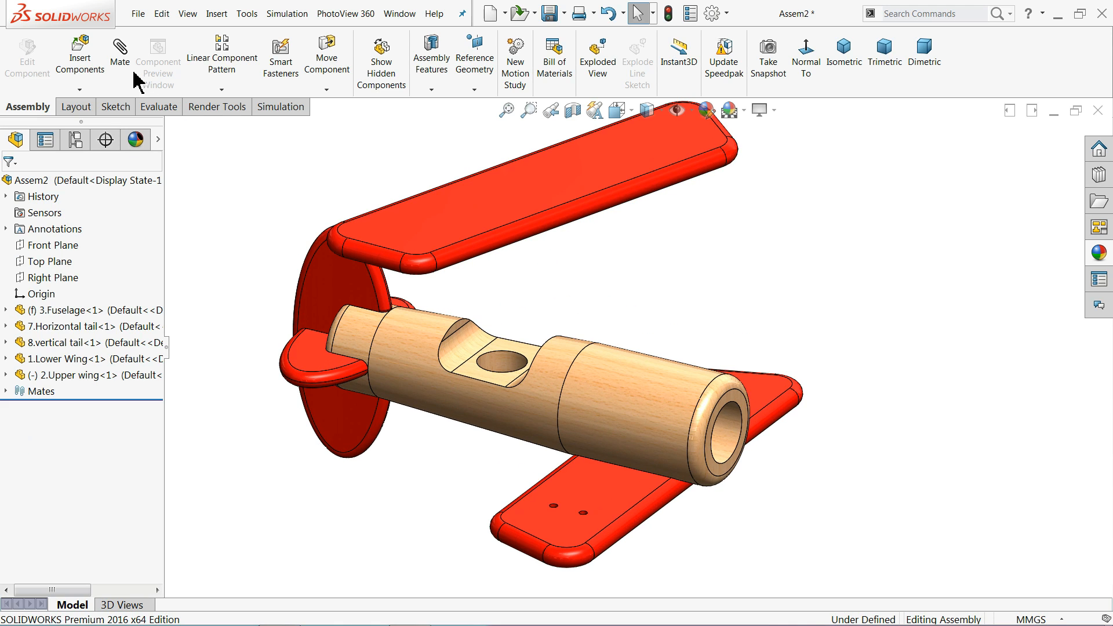
# Step: Insert the part 14.Stud 6x32mm beside the lower wing and place a second copy of it just above the first
pyautogui.click(91, 54)
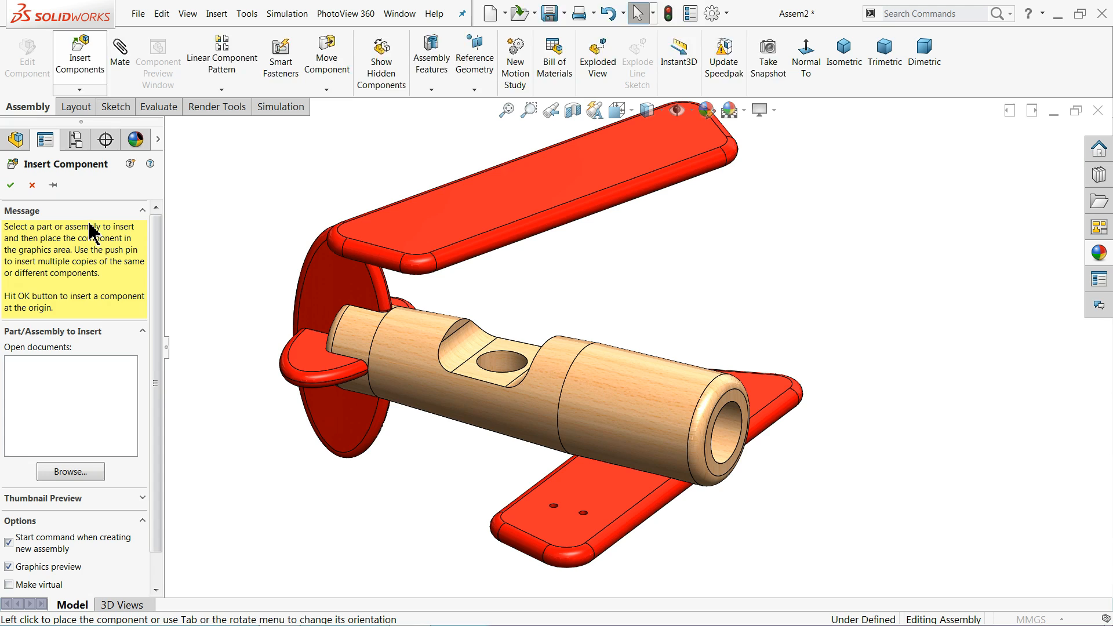
pyautogui.click(70, 472)
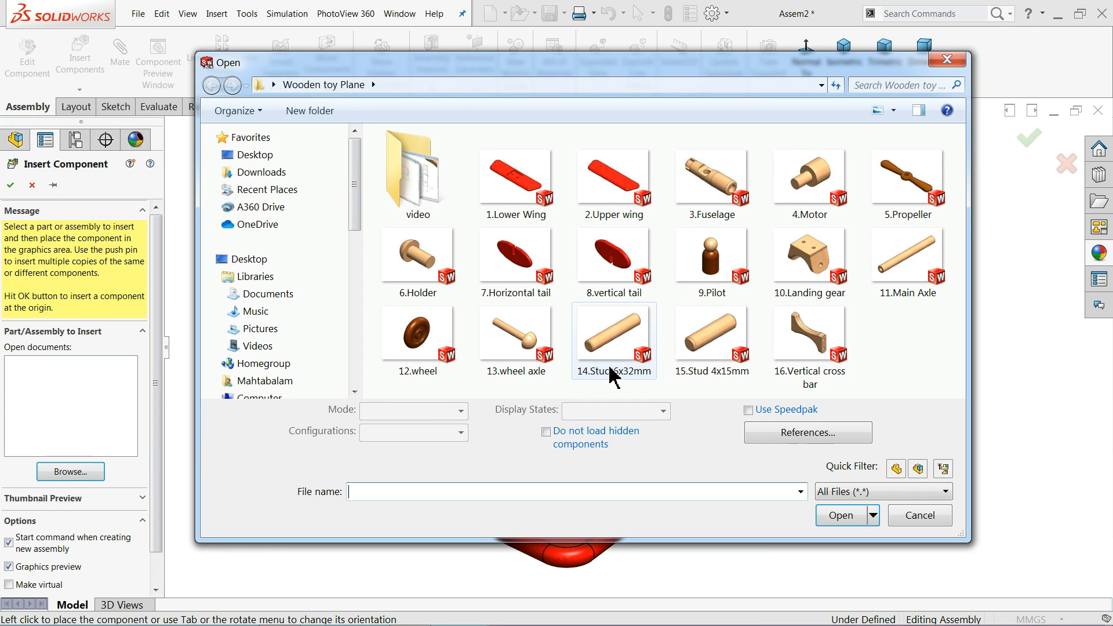
pyautogui.click(611, 342)
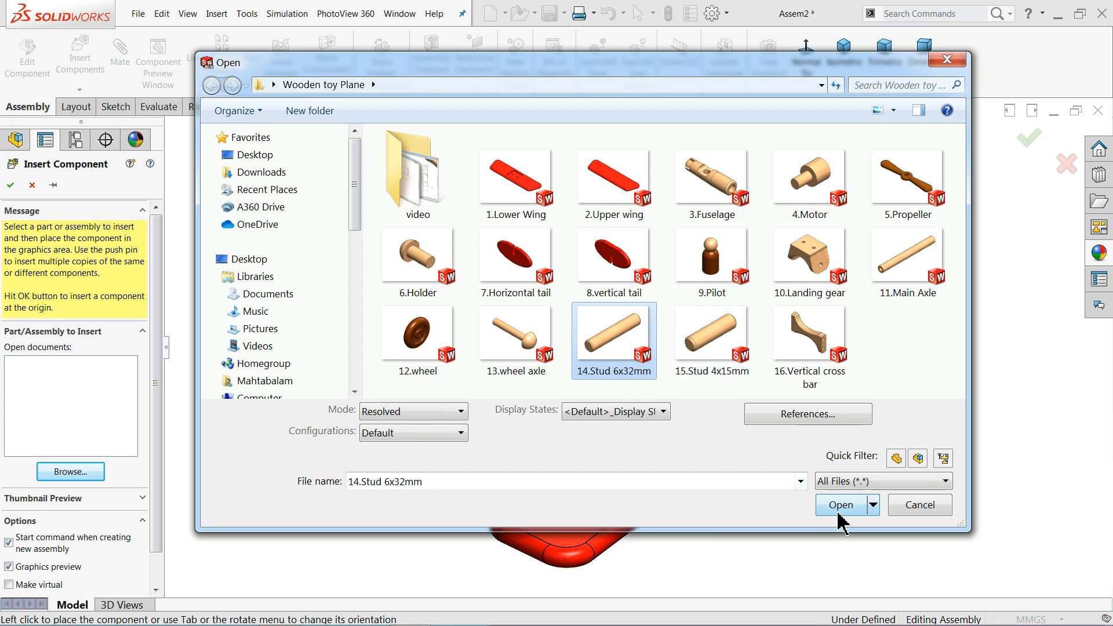
pyautogui.click(839, 513)
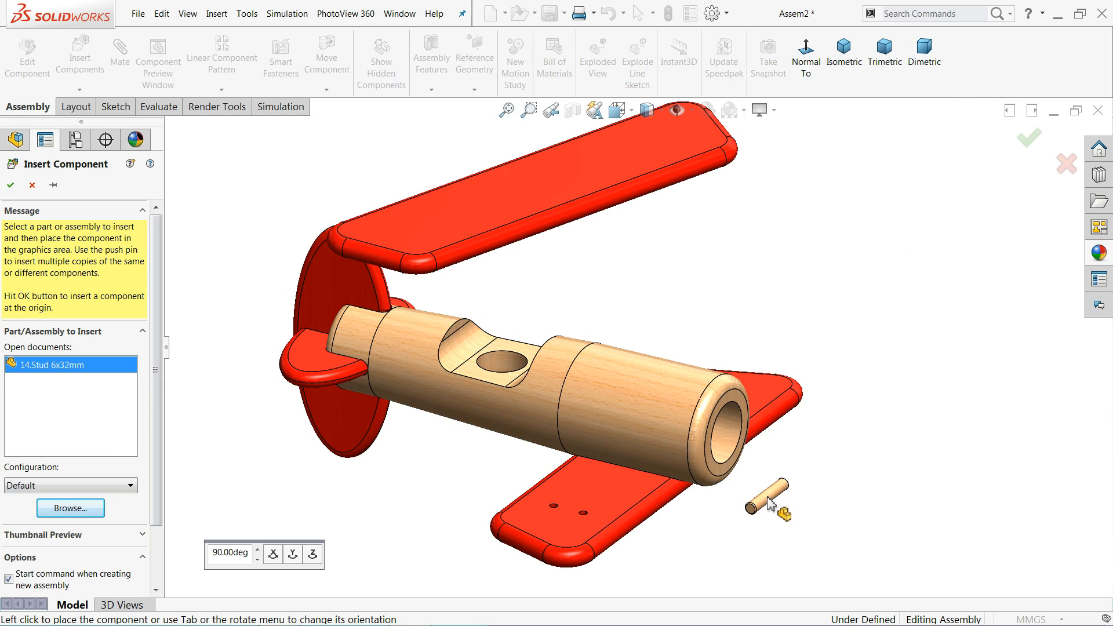
pyautogui.click(770, 503)
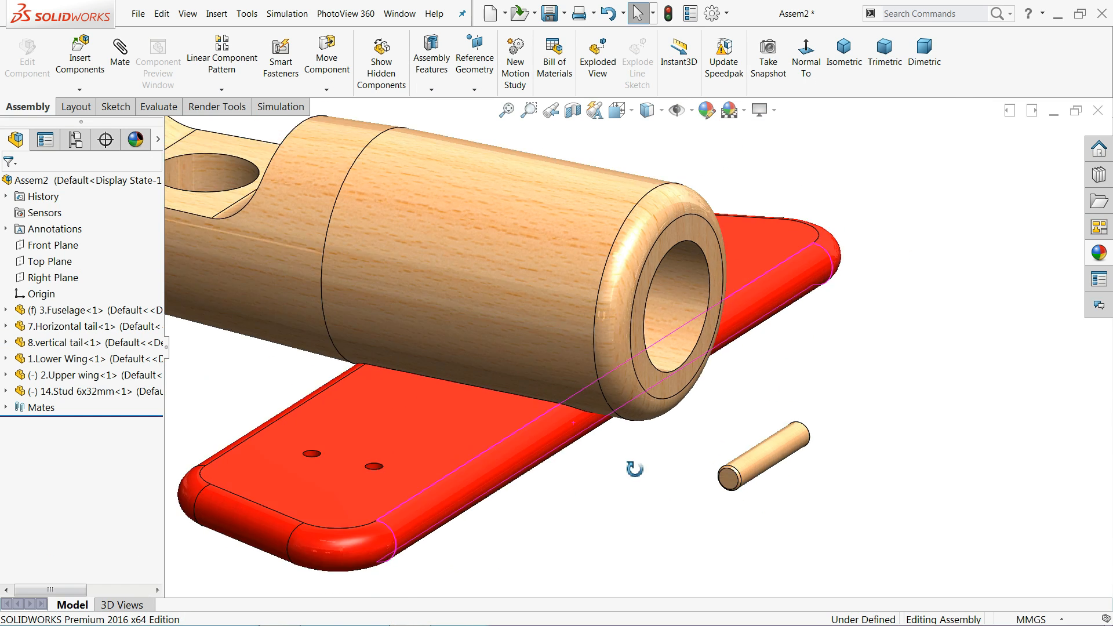
pyautogui.moveTo(634, 467); pyautogui.dragTo(684, 436, button='middle')
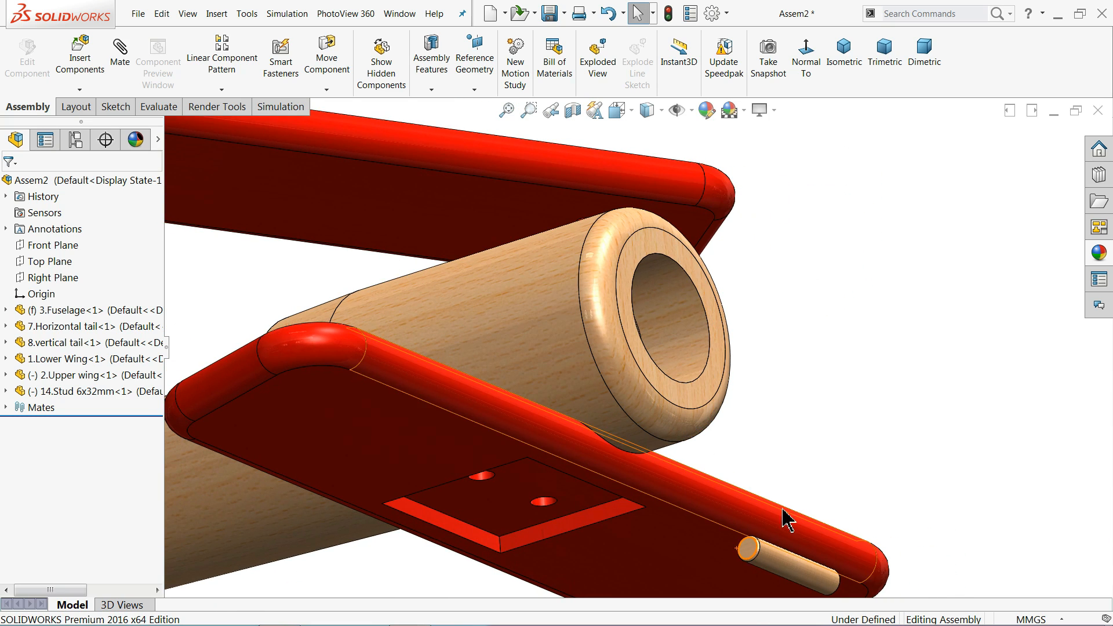
pyautogui.keyDown('ctrl'); pyautogui.moveTo(775, 567); pyautogui.dragTo(796, 459); pyautogui.keyUp('ctrl')
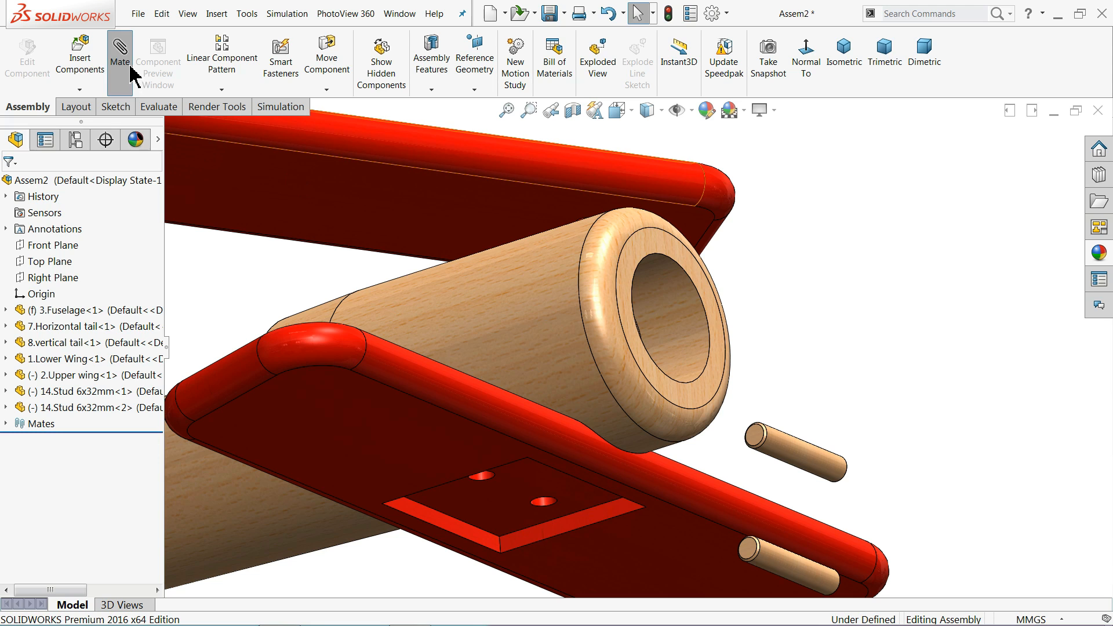
pyautogui.scroll(-3, 552, 506)
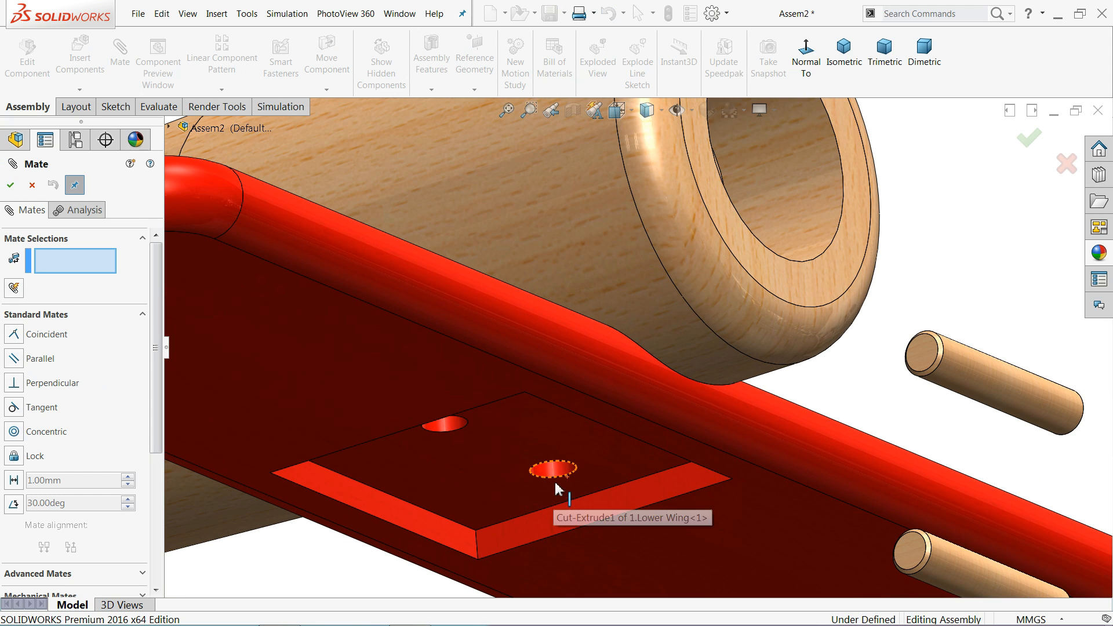
pyautogui.click(557, 469)
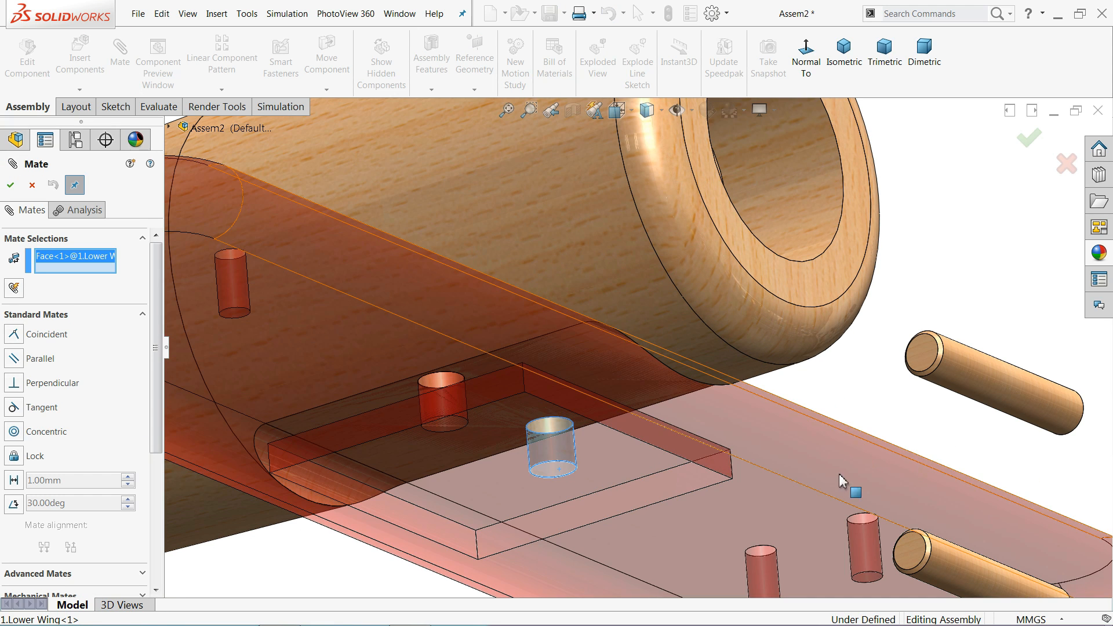
pyautogui.click(975, 370)
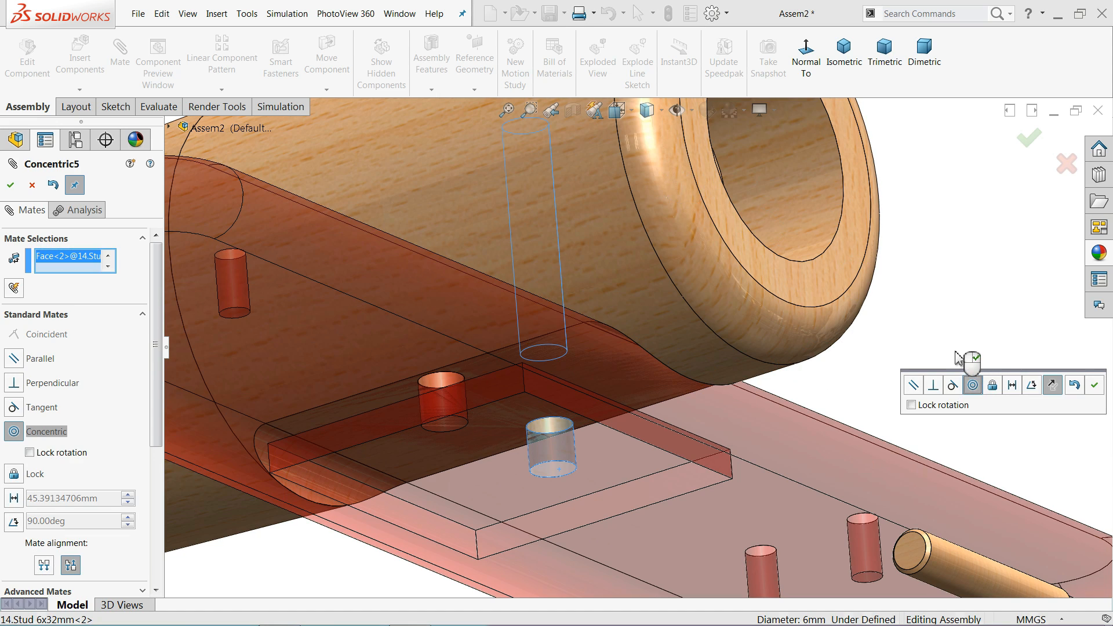
pyautogui.moveTo(870, 347); pyautogui.dragTo(644, 366, button='middle')
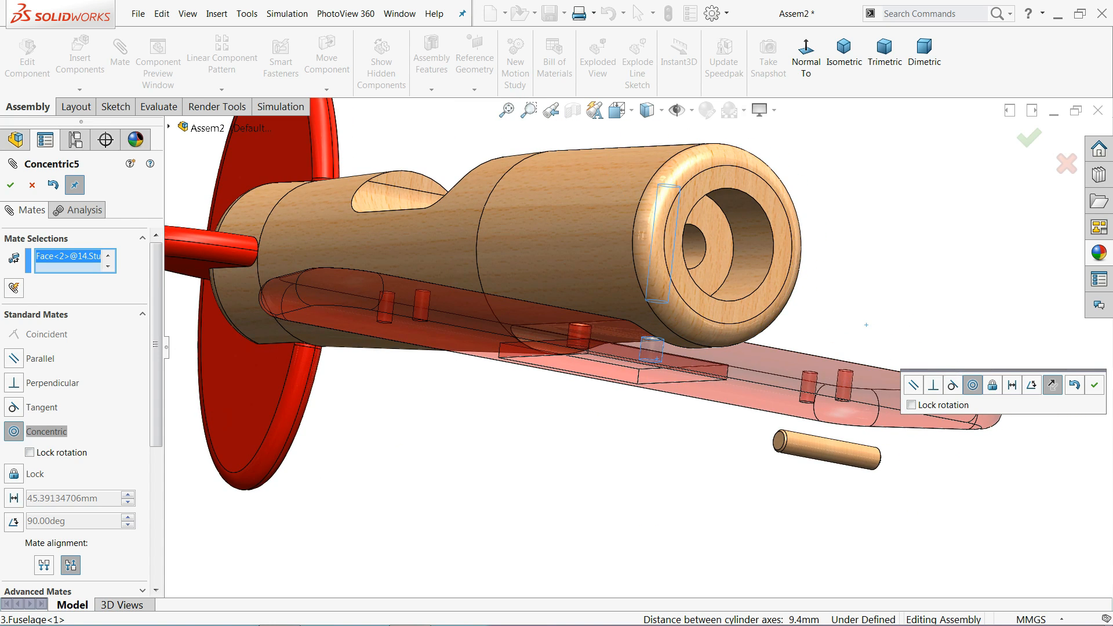
pyautogui.click(51, 186)
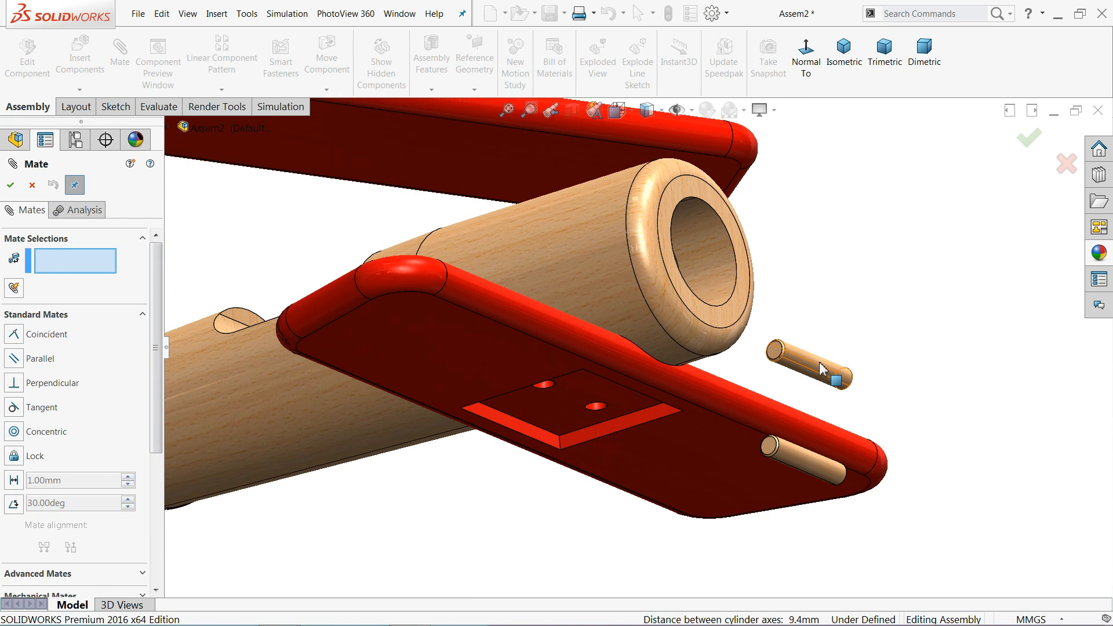
# Step: Move the copied stud away from the wing and add a Concentric mate between it and the recess hole nearest the fuselage's nose
pyautogui.moveTo(823, 369); pyautogui.dragTo(956, 365)
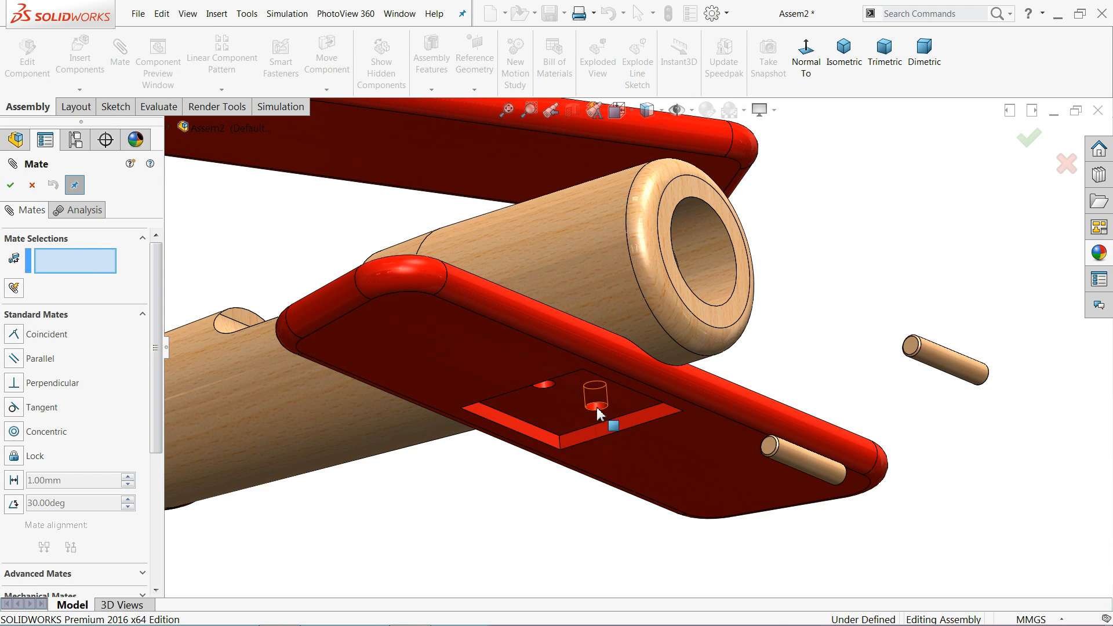
pyautogui.click(600, 413)
pyautogui.click(954, 368)
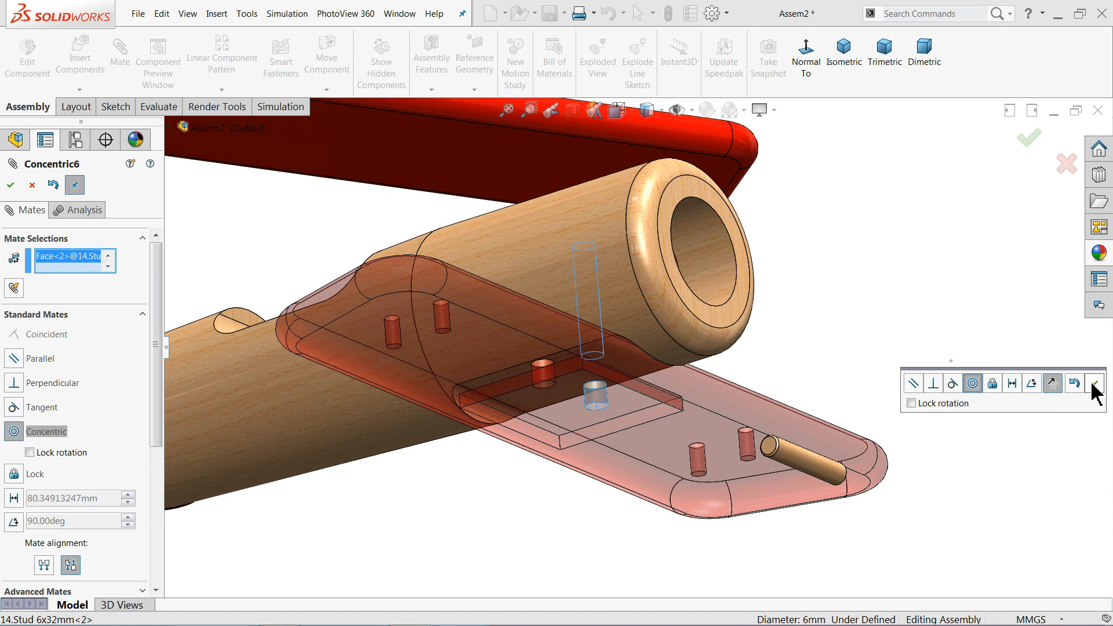
pyautogui.click(1095, 386)
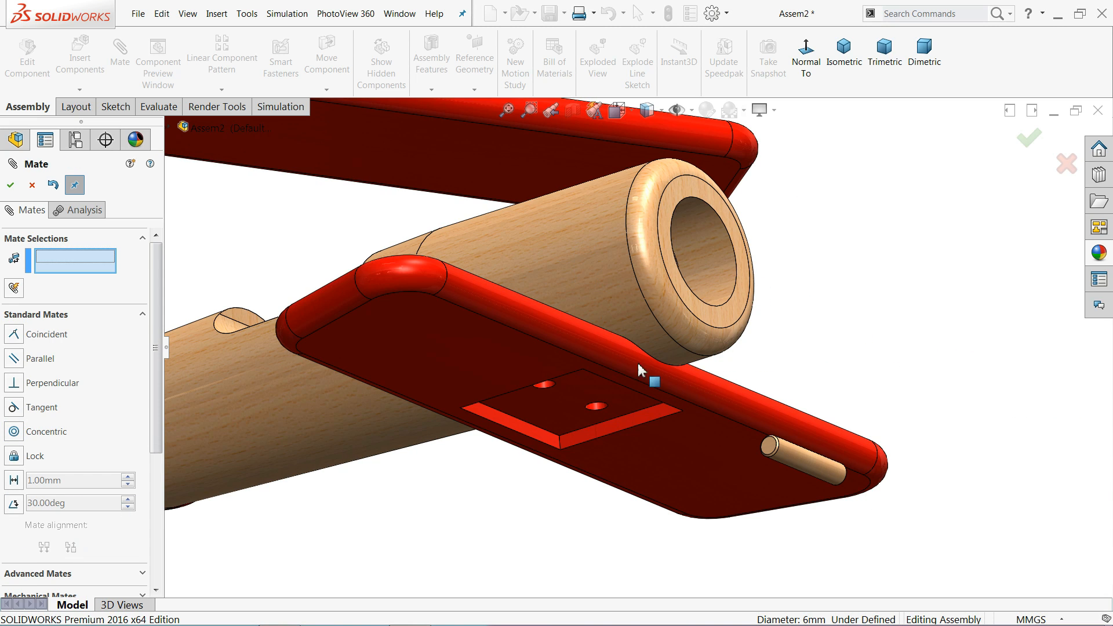
pyautogui.moveTo(603, 341)
pyautogui.mouseDown(button='middle')
pyautogui.moveTo(602, 368)
pyautogui.moveTo(586, 329)
pyautogui.mouseUp(button='middle')
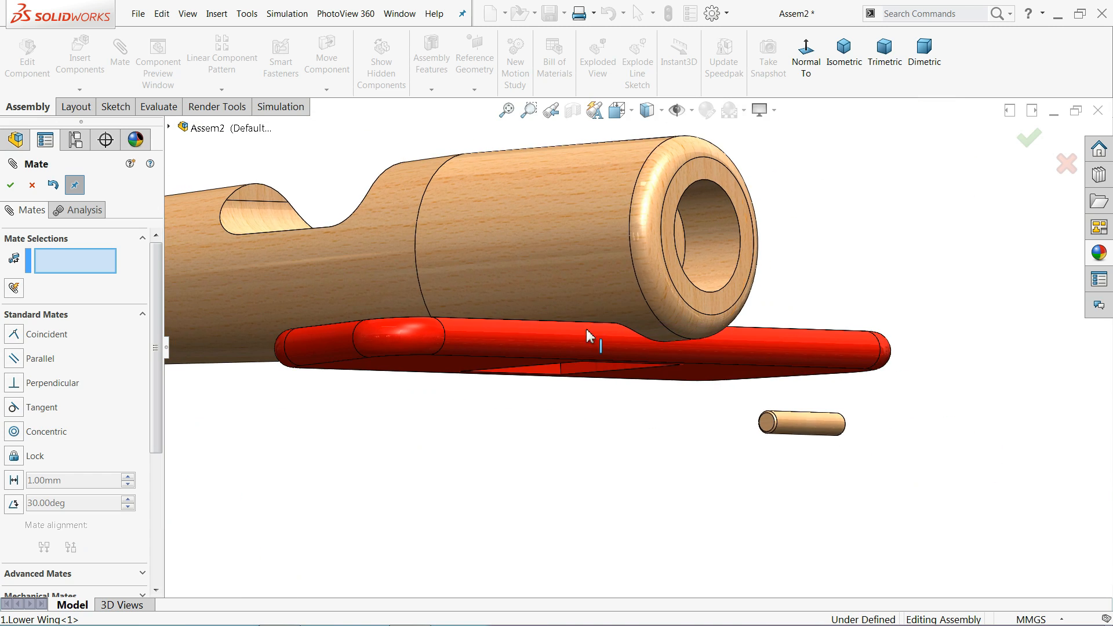
pyautogui.rightClick(582, 277)
pyautogui.click(423, 137)
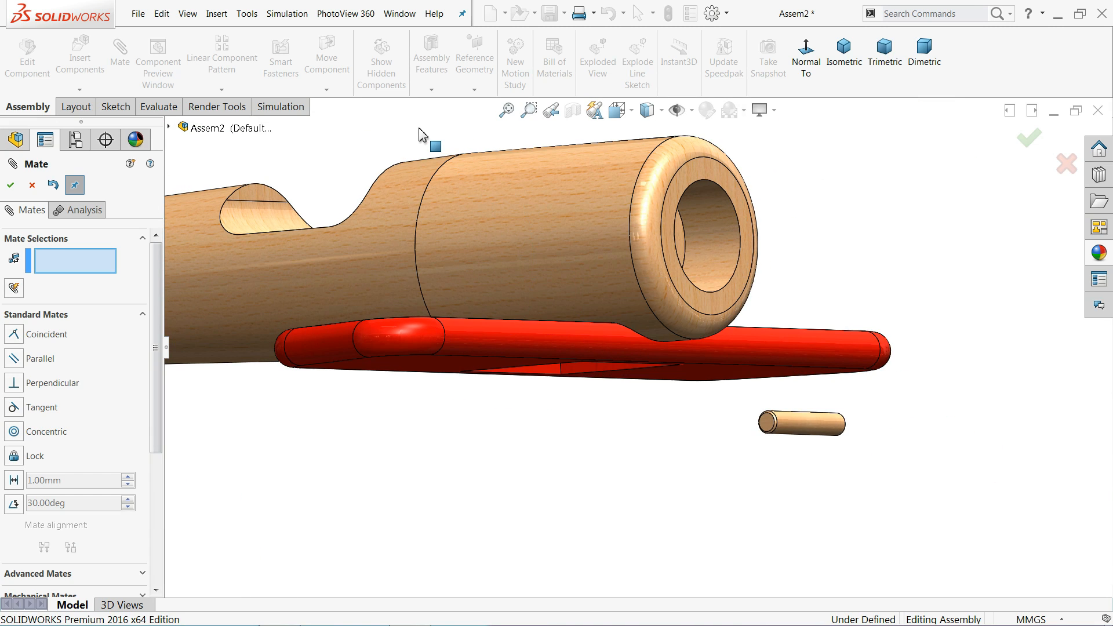
pyautogui.click(40, 185)
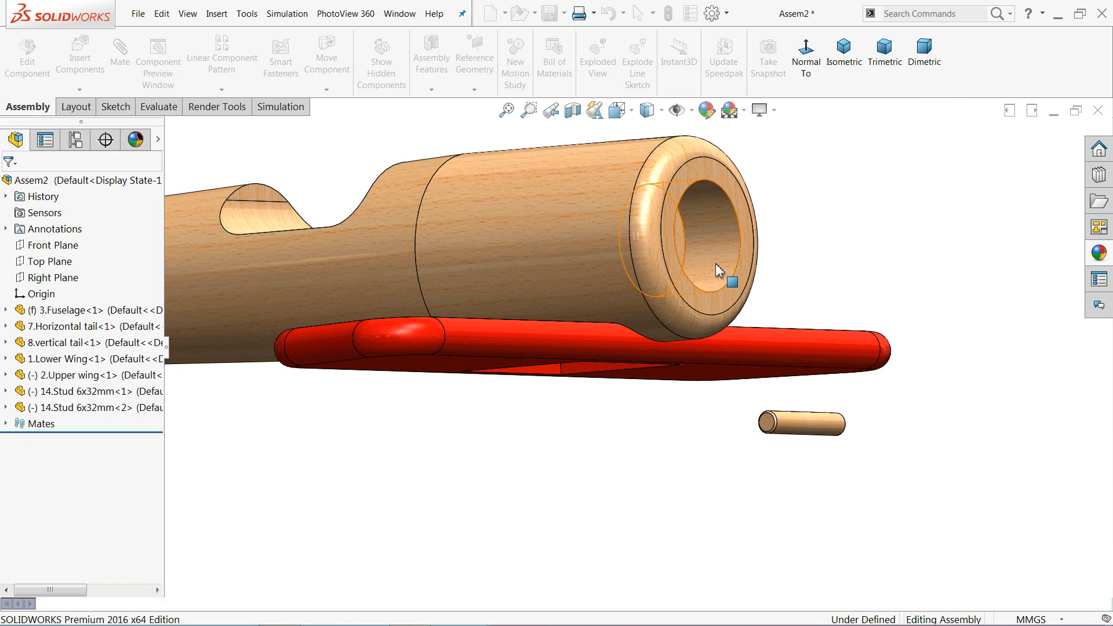
# Step: Pull the mated stud down clear of the lower wing while the fuselage is hidden, and show the fuselage again
pyautogui.click(573, 255)
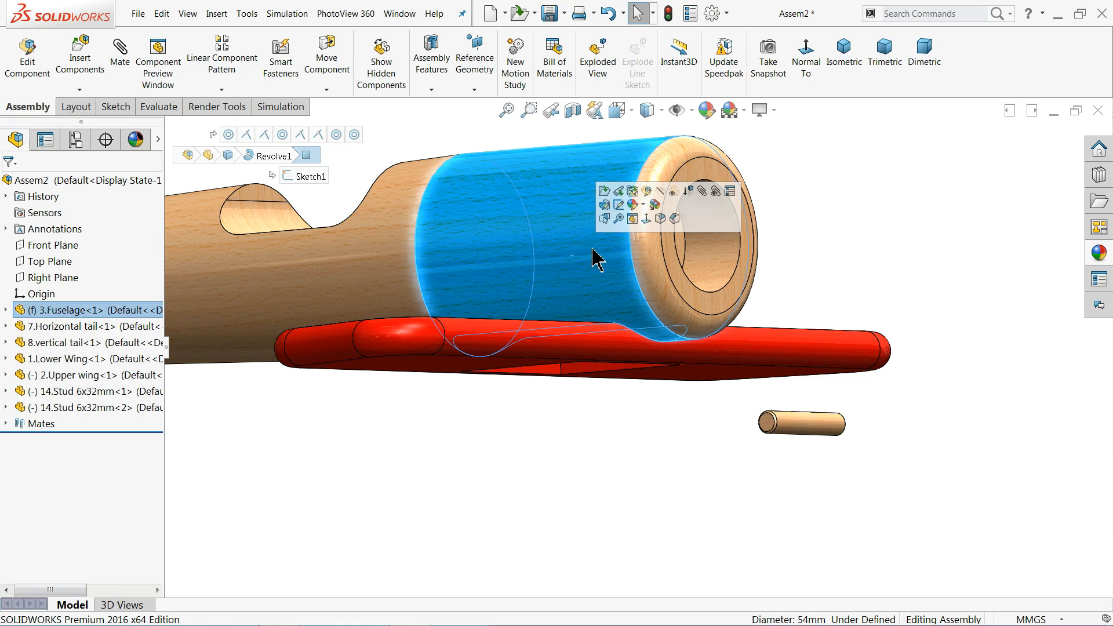
pyautogui.click(664, 200)
pyautogui.moveTo(601, 227); pyautogui.dragTo(599, 451)
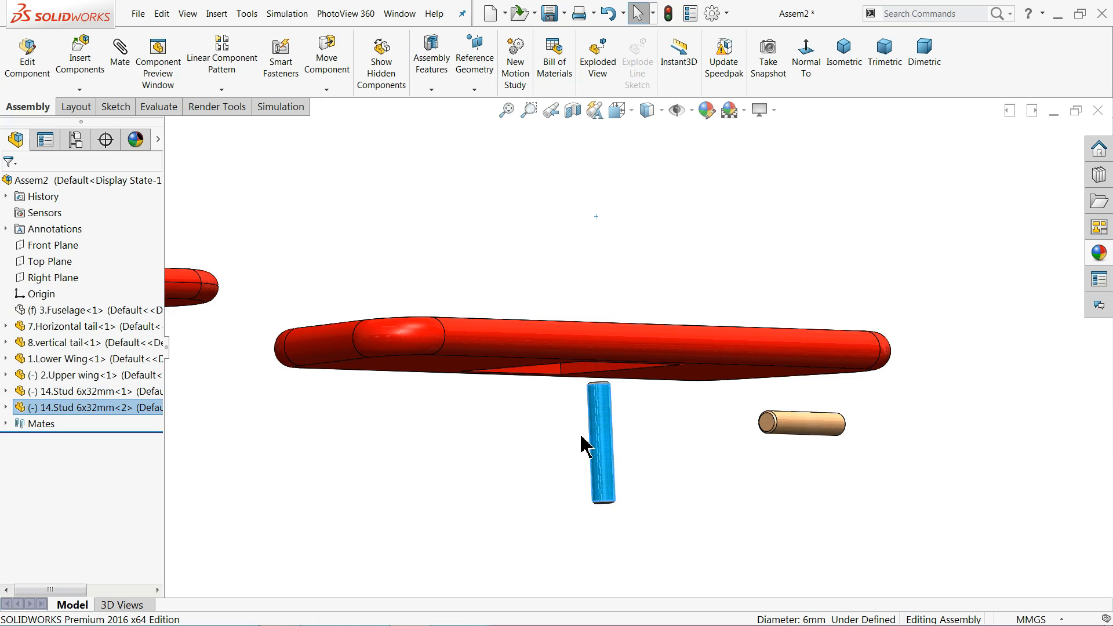
pyautogui.rightClick(55, 311)
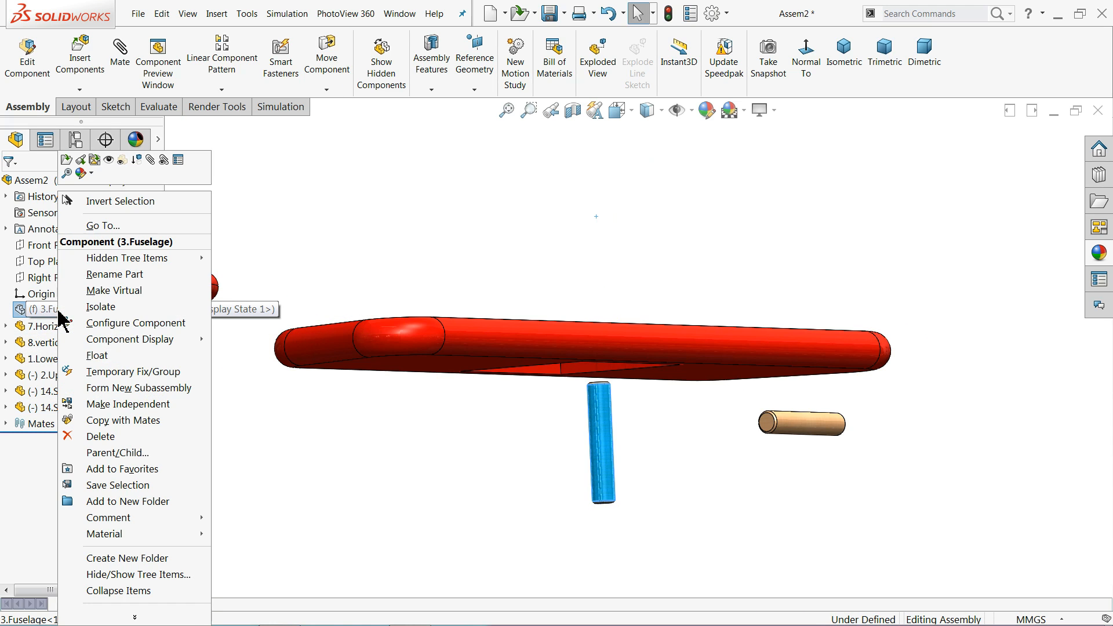
pyautogui.click(108, 161)
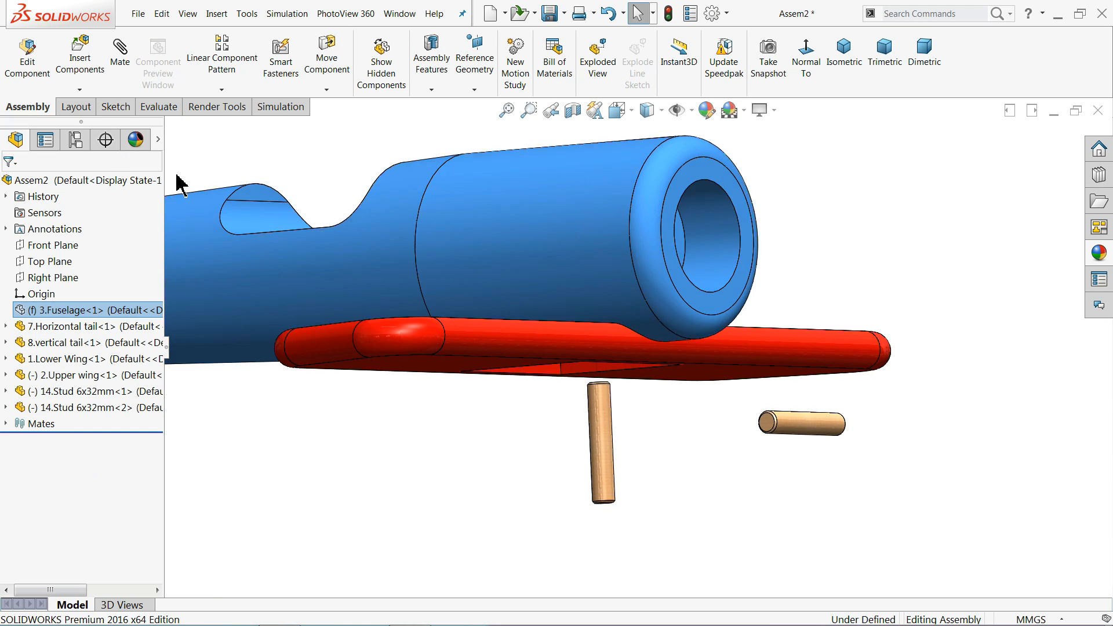
pyautogui.click(814, 230)
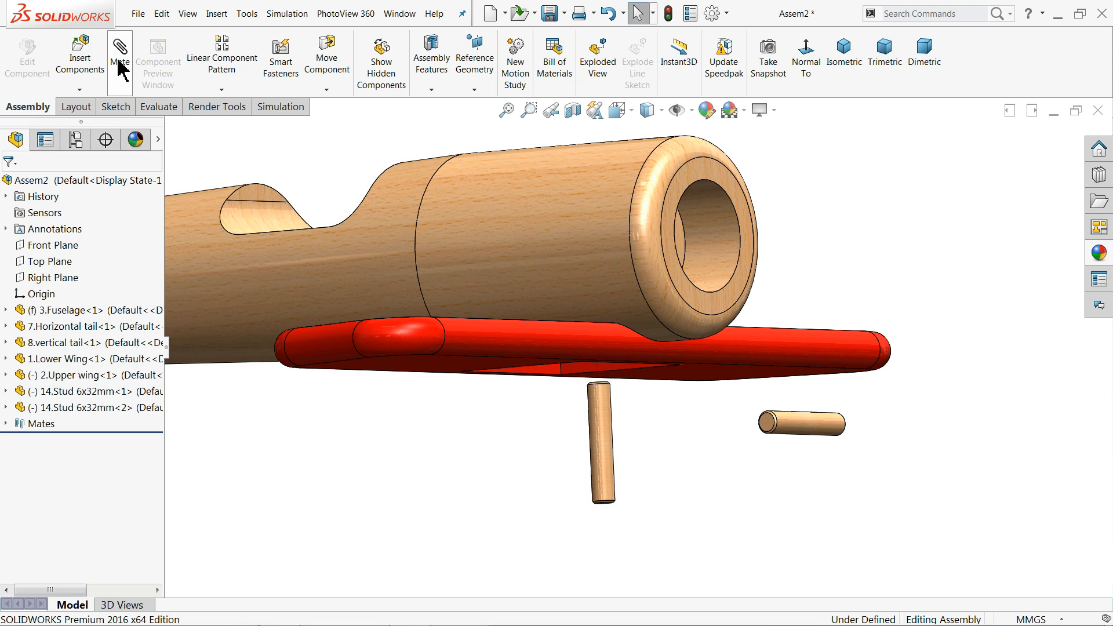
# Step: Add a Concentric mate between the loose stud and the remaining hole in the lower wing's recess, and pull the stud below the wing
pyautogui.moveTo(644, 376); pyautogui.dragTo(647, 328, button='middle')
pyautogui.scroll(-1, 744, 273)
pyautogui.click(793, 290)
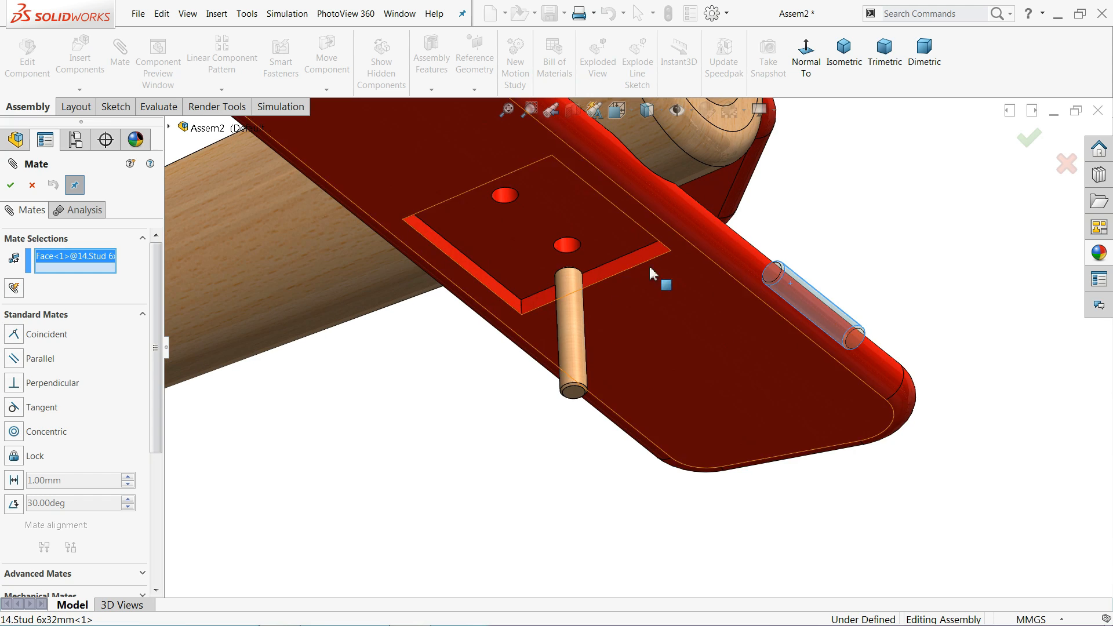
pyautogui.click(505, 202)
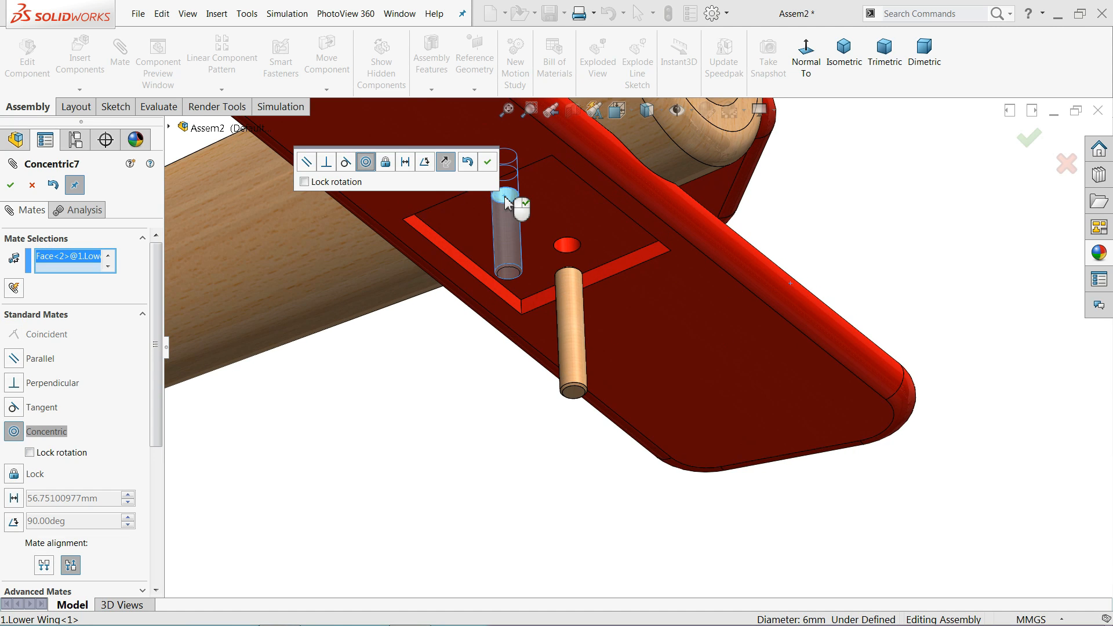
pyautogui.click(487, 163)
pyautogui.moveTo(508, 224); pyautogui.dragTo(518, 354)
pyautogui.scroll(-5, 574, 261)
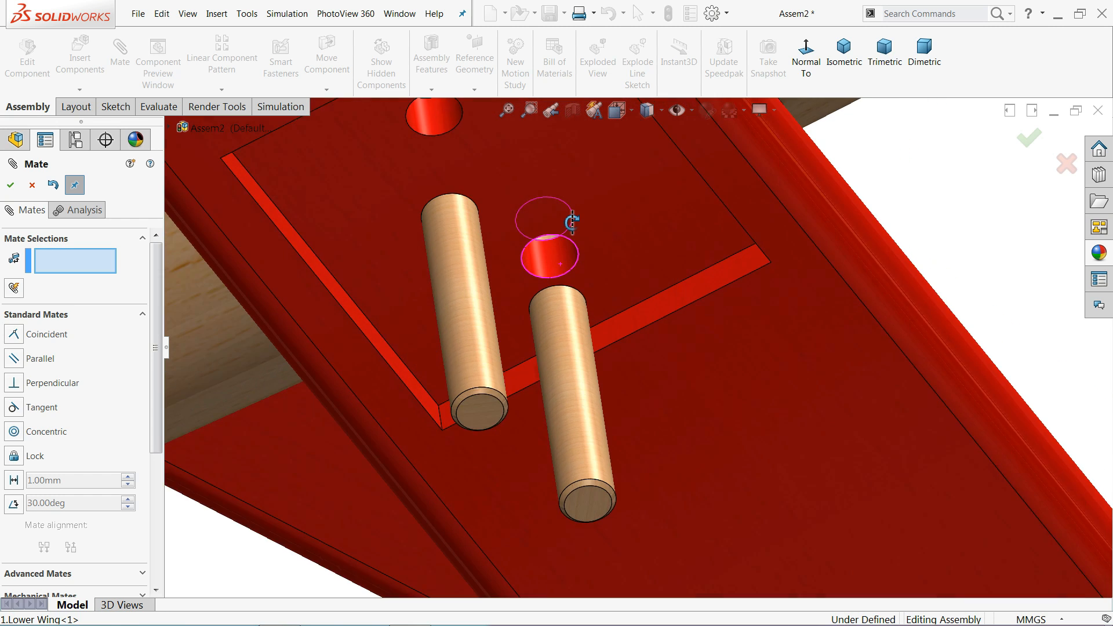
pyautogui.scroll(-2, 565, 229)
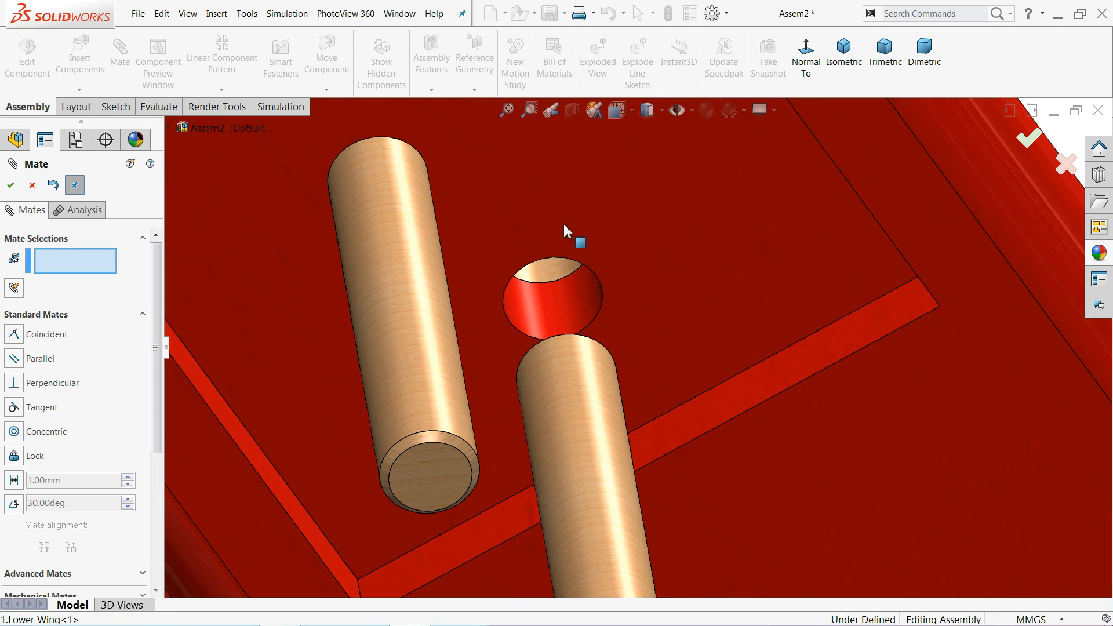
pyautogui.click(565, 278)
pyautogui.scroll(3, 577, 293)
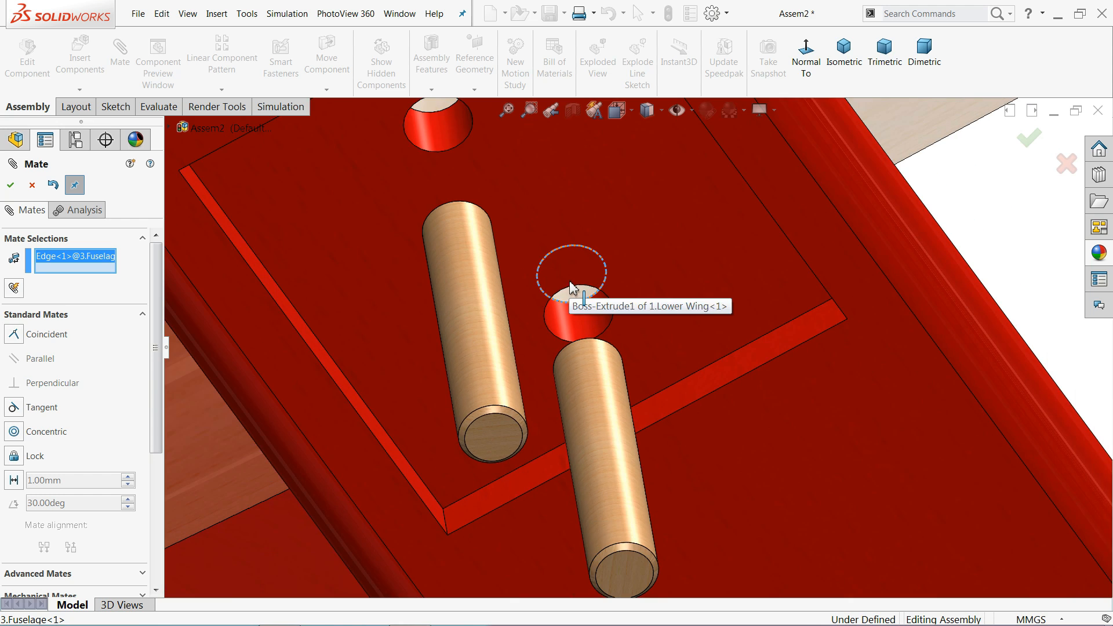
pyautogui.moveTo(577, 293); pyautogui.dragTo(589, 427, button='middle')
pyautogui.scroll(-3, 583, 352)
pyautogui.scroll(-1, 583, 356)
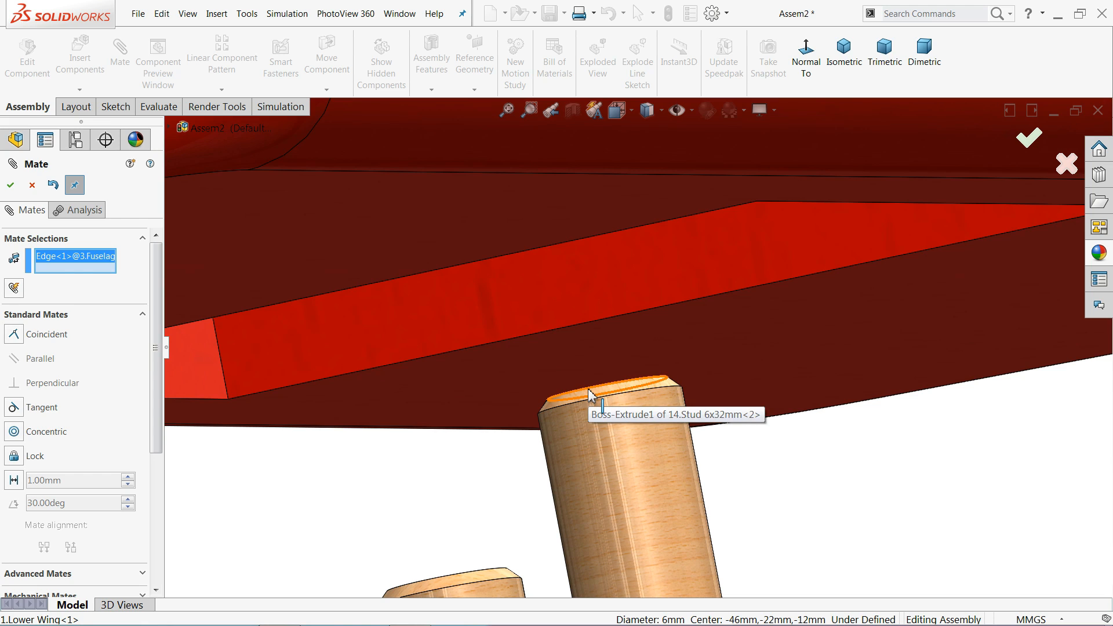
pyautogui.click(588, 388)
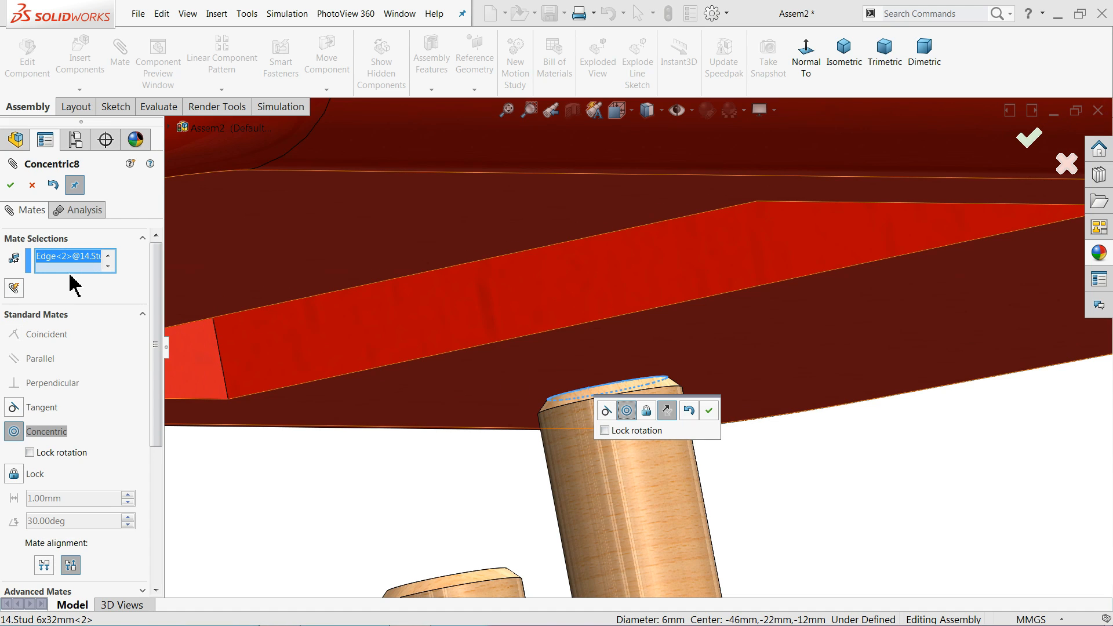
pyautogui.rightClick(87, 273)
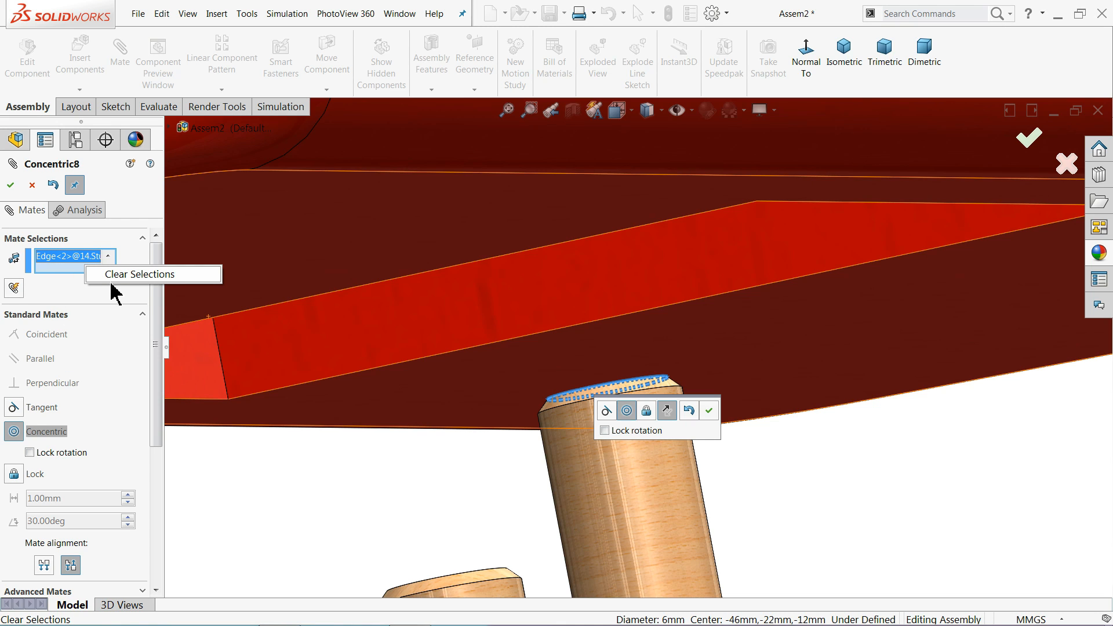
pyautogui.click(139, 280)
# Step: Add a Coincident mate between the upper end face of the stud nearest the nose and the end face of its fuselage hole
pyautogui.moveTo(608, 401)
pyautogui.mouseDown(button='middle')
pyautogui.moveTo(622, 448)
pyautogui.moveTo(600, 405)
pyautogui.mouseUp(button='middle')
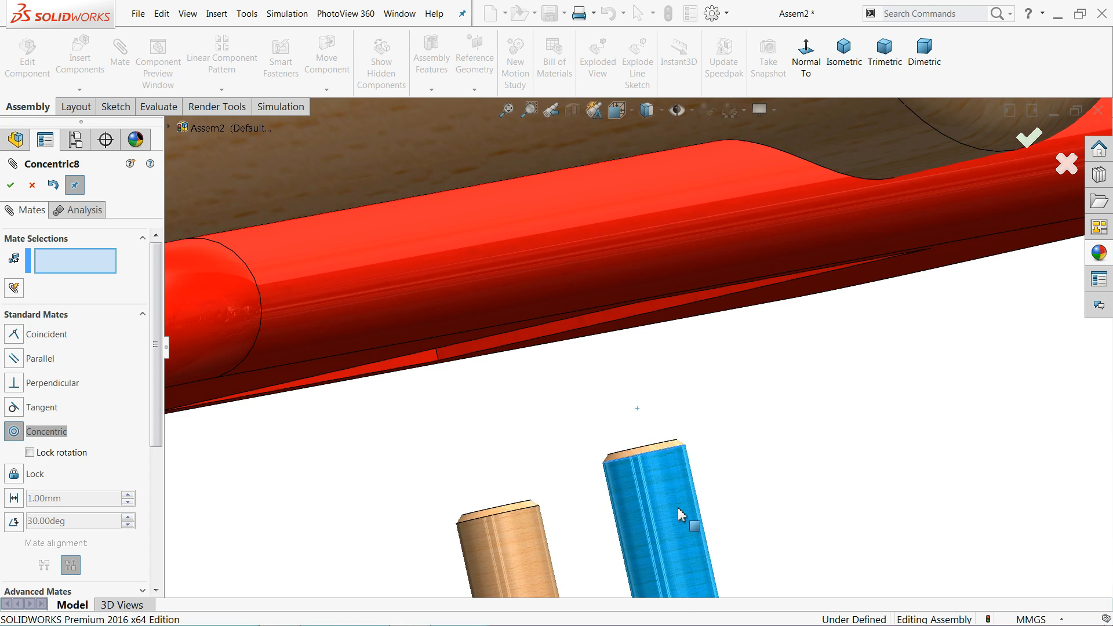
pyautogui.moveTo(708, 452)
pyautogui.mouseDown(button='middle')
pyautogui.moveTo(711, 439)
pyautogui.moveTo(714, 454)
pyautogui.mouseUp(button='middle')
pyautogui.scroll(-3, 708, 458)
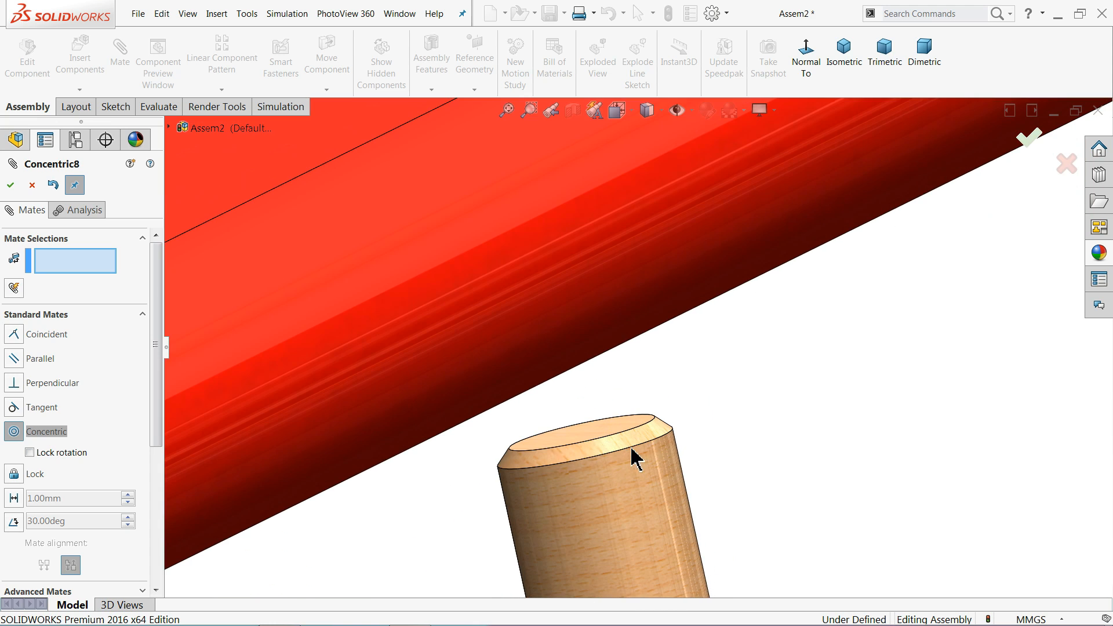
pyautogui.click(579, 430)
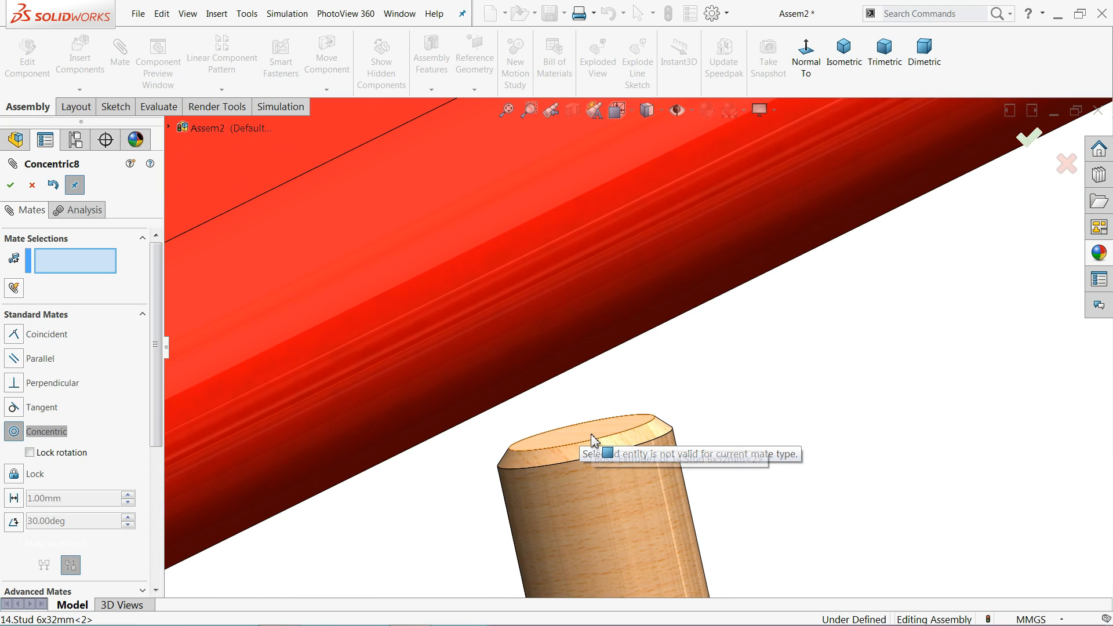
pyautogui.click(40, 335)
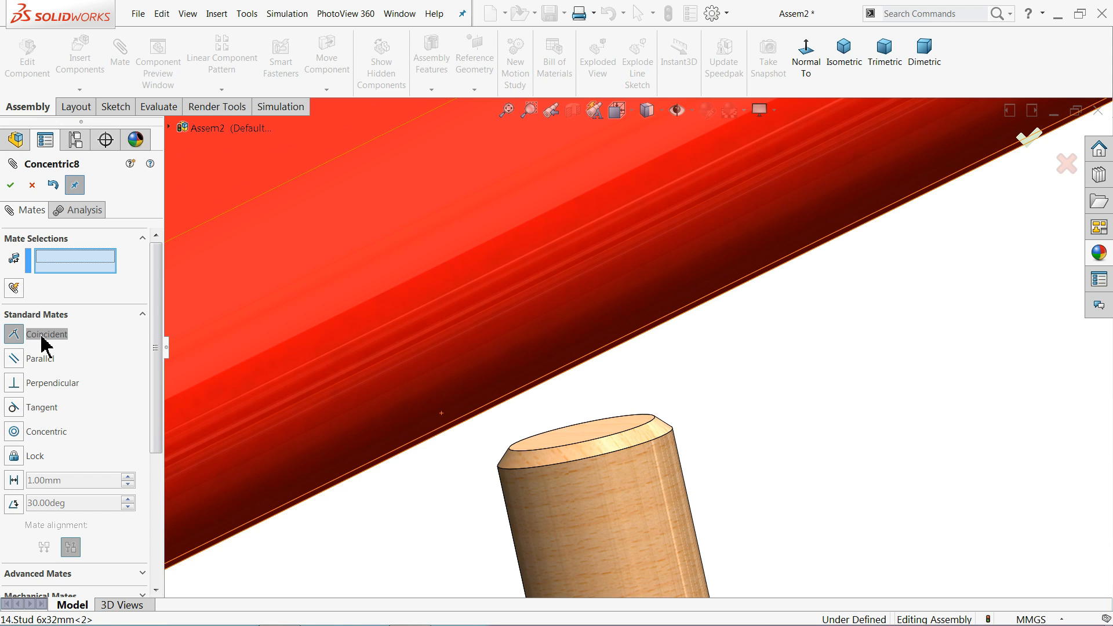
pyautogui.click(602, 444)
pyautogui.scroll(5, 661, 441)
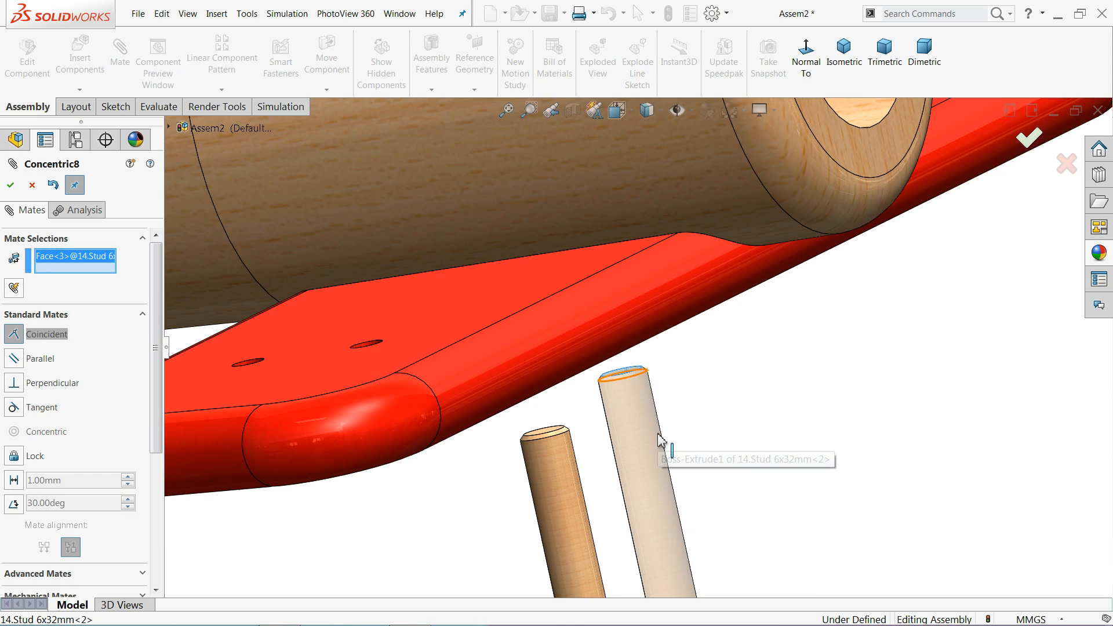
pyautogui.moveTo(658, 434); pyautogui.dragTo(631, 253, button='middle')
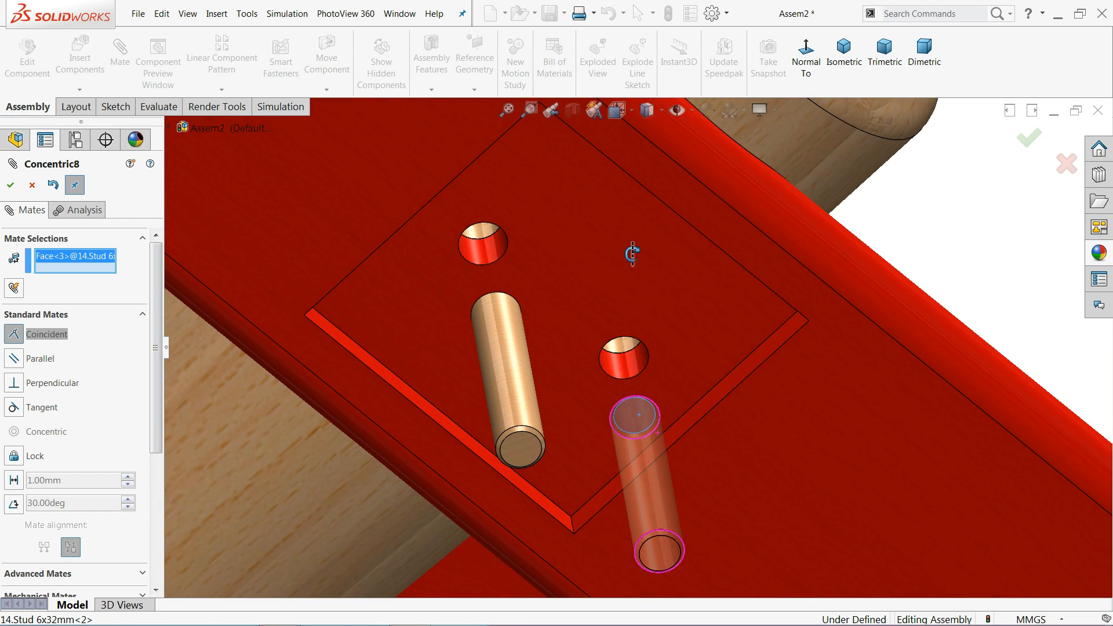
pyautogui.scroll(-2, 624, 345)
pyautogui.click(628, 346)
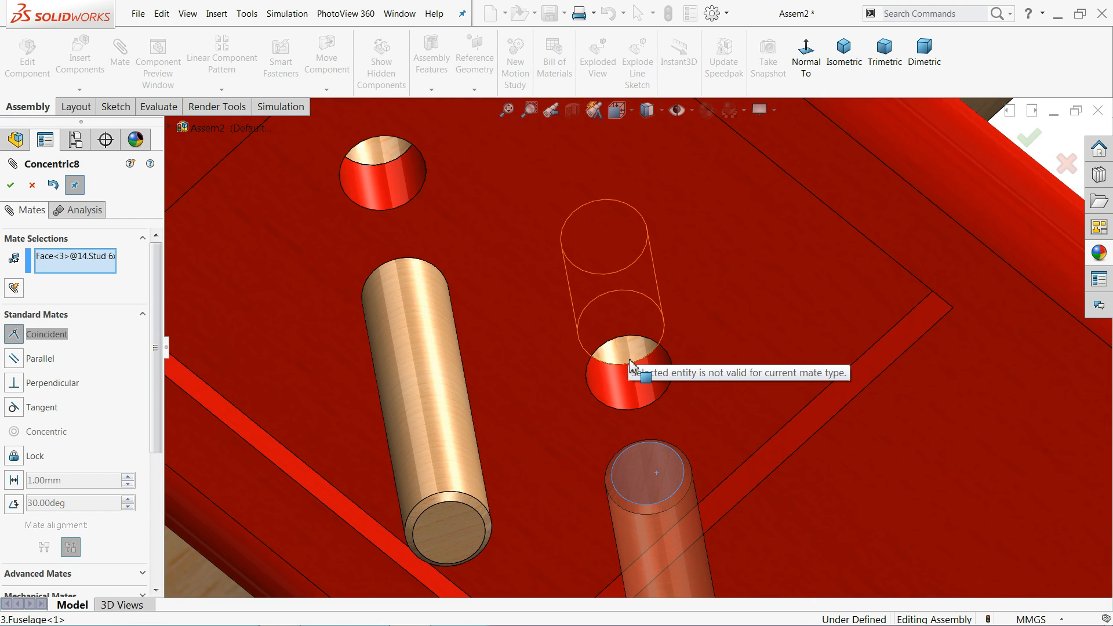
pyautogui.moveTo(642, 365); pyautogui.dragTo(628, 320, button='middle')
pyautogui.click(632, 322)
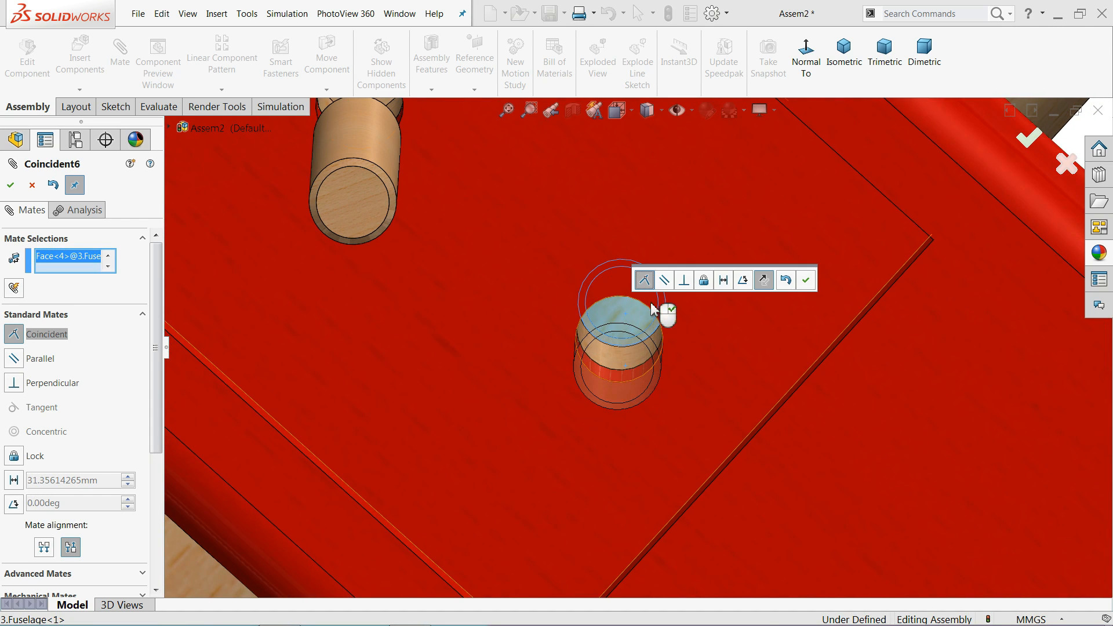
pyautogui.click(805, 281)
# Step: Add a Coincident mate between the other stud's upper end face and the end face of its fuselage hole, and finish mating
pyautogui.scroll(3, 544, 280)
pyautogui.scroll(-4, 497, 211)
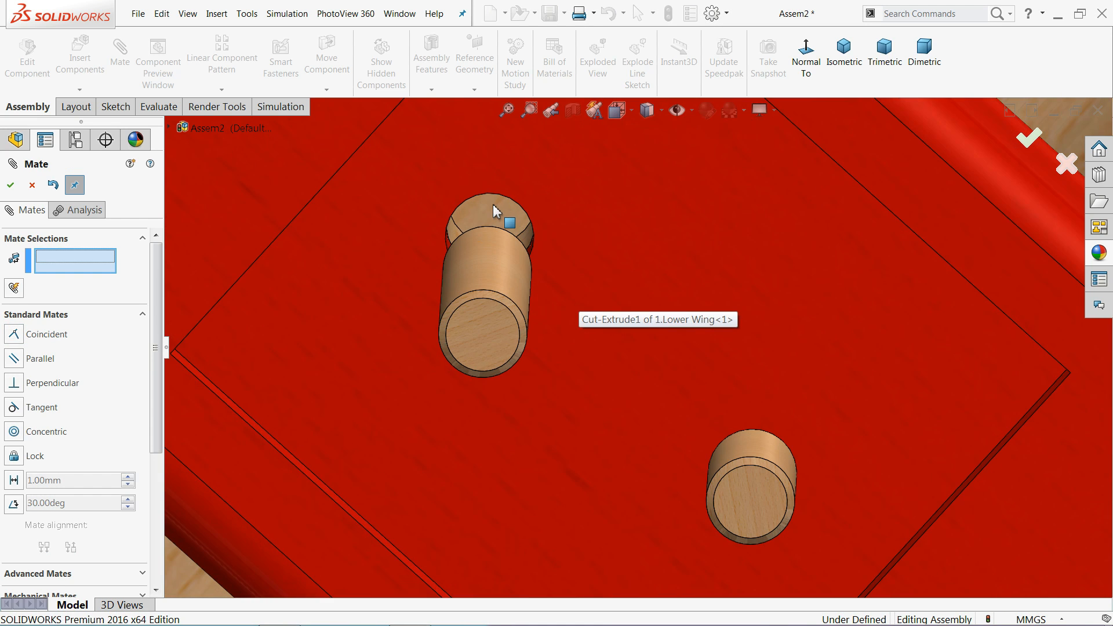
pyautogui.click(492, 207)
pyautogui.scroll(5, 505, 226)
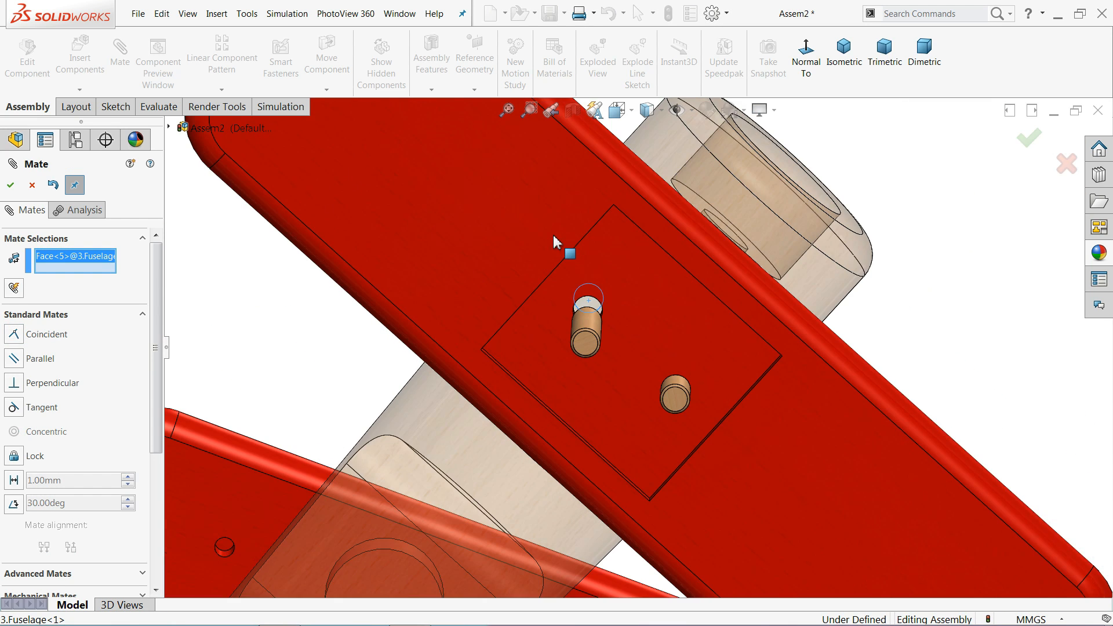
pyautogui.moveTo(554, 242); pyautogui.dragTo(577, 507, button='middle')
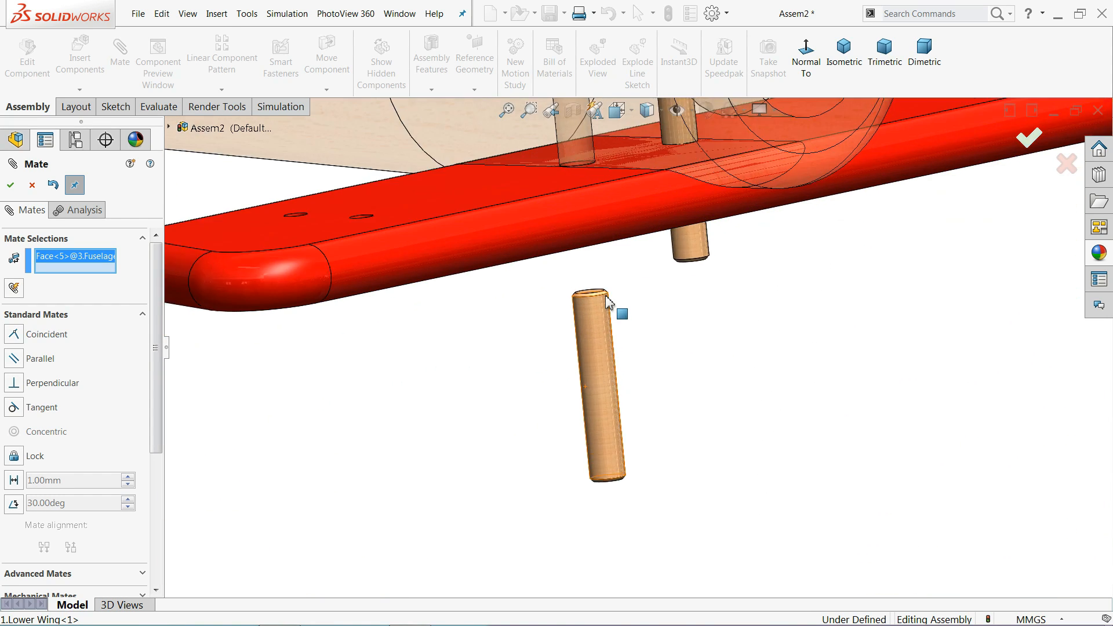
pyautogui.scroll(-3, 603, 303)
pyautogui.click(586, 318)
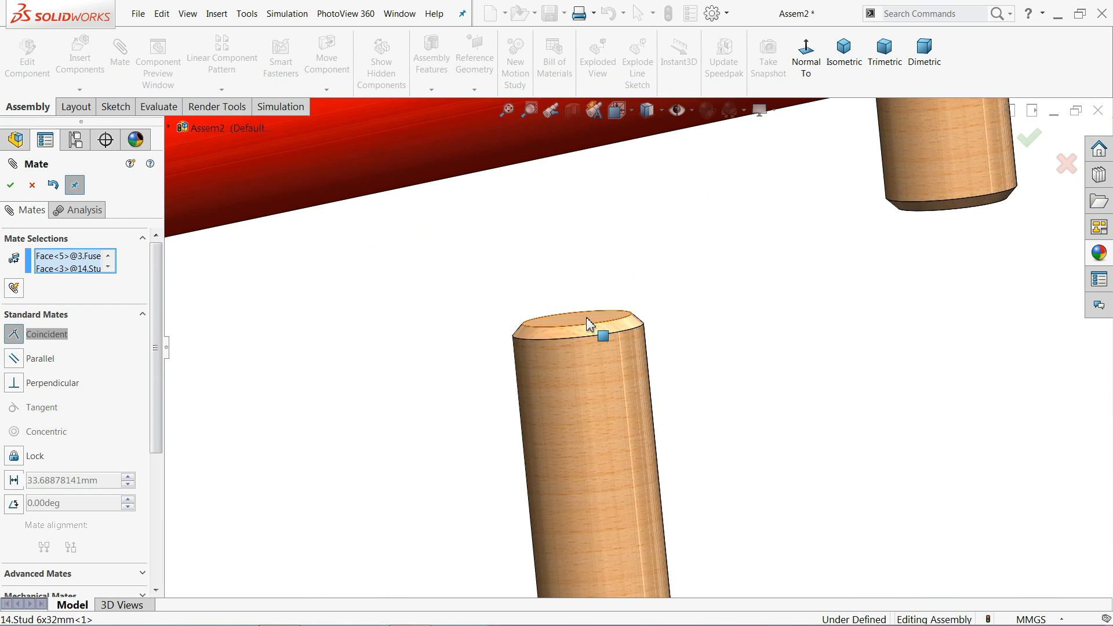
pyautogui.scroll(4, 641, 351)
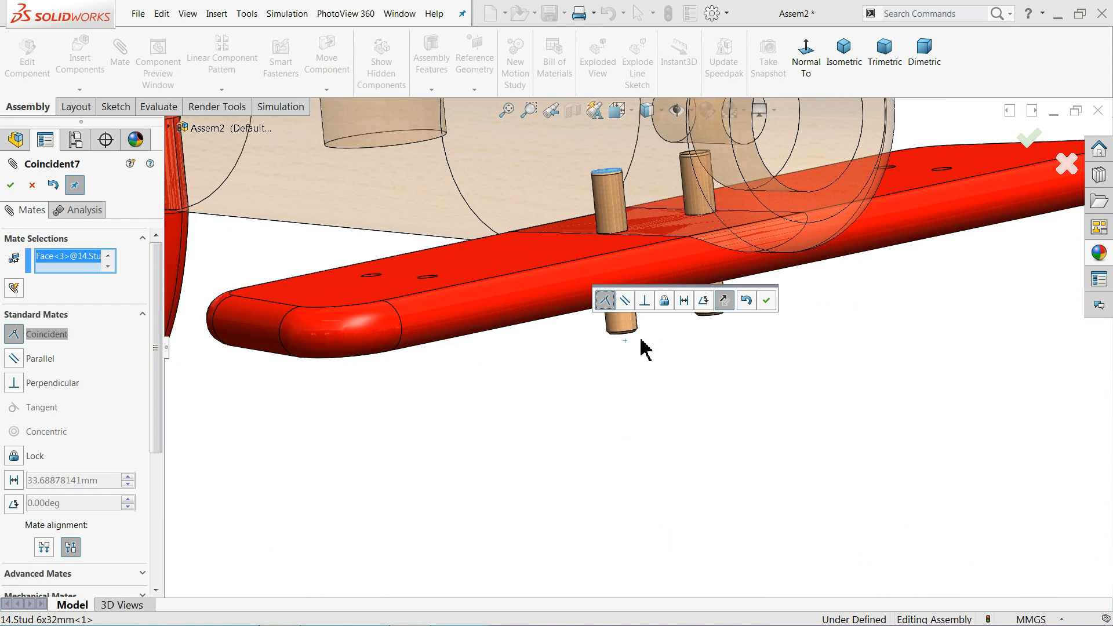
pyautogui.click(766, 300)
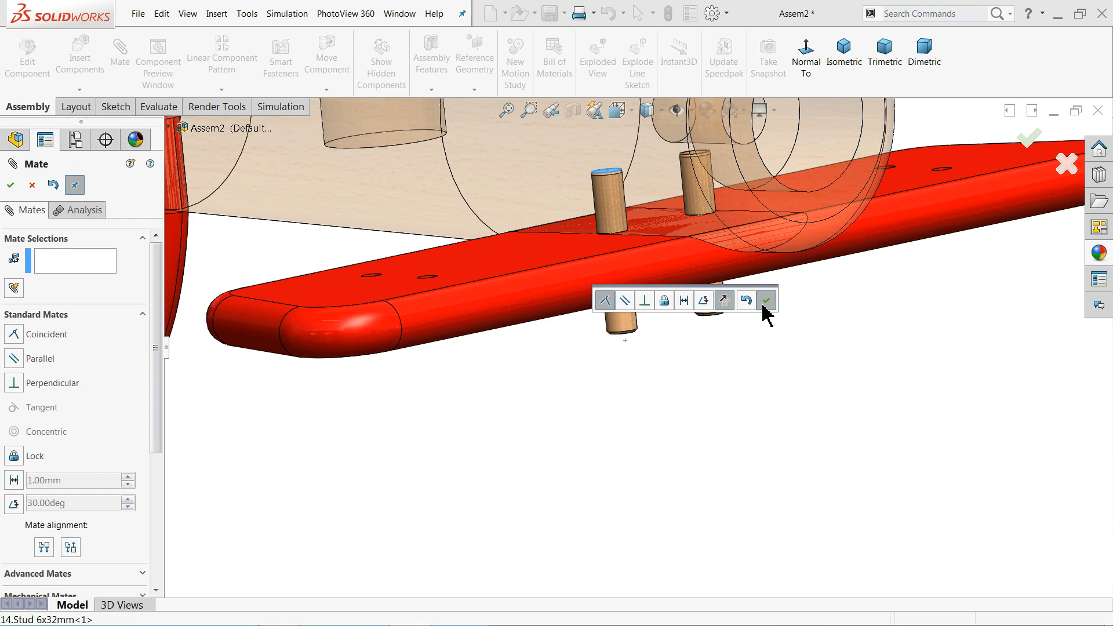
pyautogui.scroll(5, 552, 316)
pyautogui.moveTo(589, 281); pyautogui.dragTo(600, 380, button='middle')
pyautogui.scroll(-2, 255, 238)
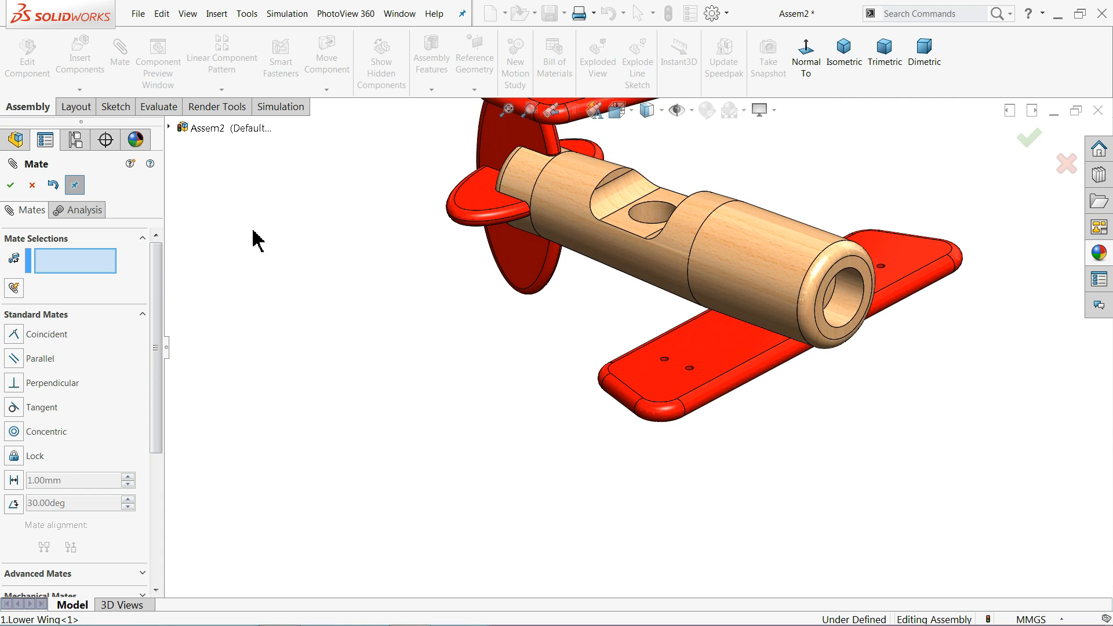
pyautogui.click(32, 185)
# Step: Insert the part 10.Landing gear from the Wooden toy Plane folder and place it below the lower wing near the fuselage's nose
pyautogui.click(80, 58)
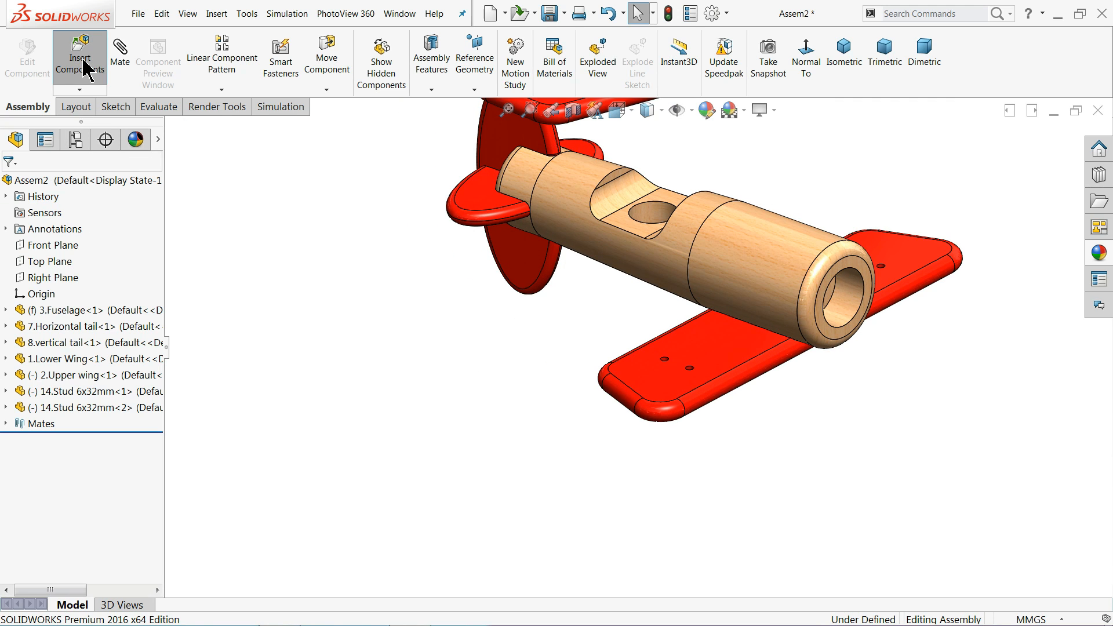
pyautogui.click(56, 473)
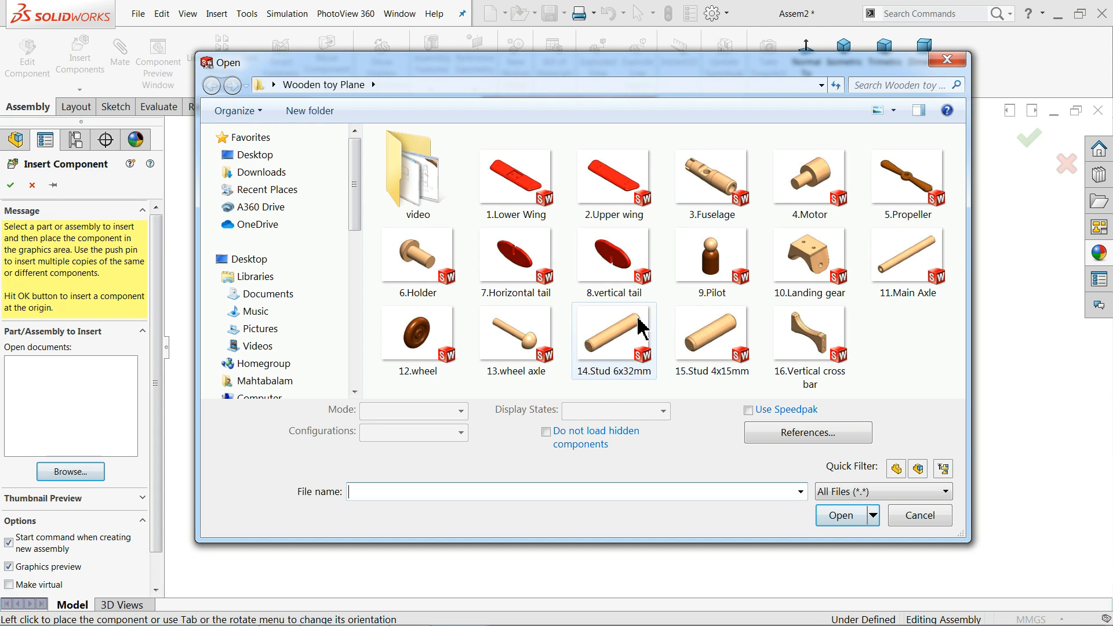
pyautogui.click(810, 265)
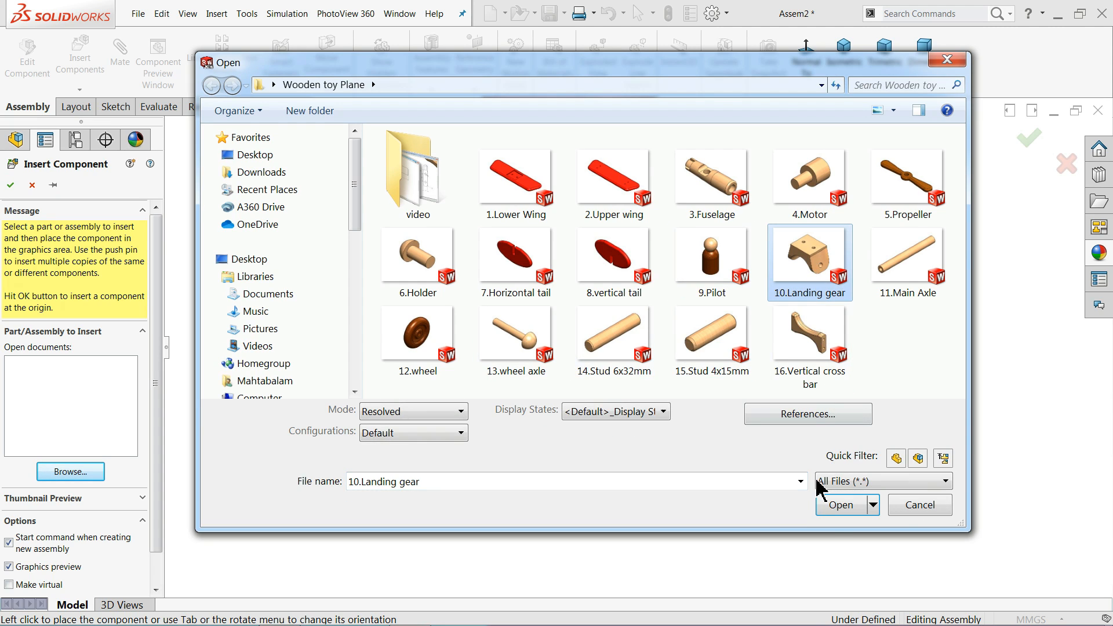
pyautogui.click(841, 504)
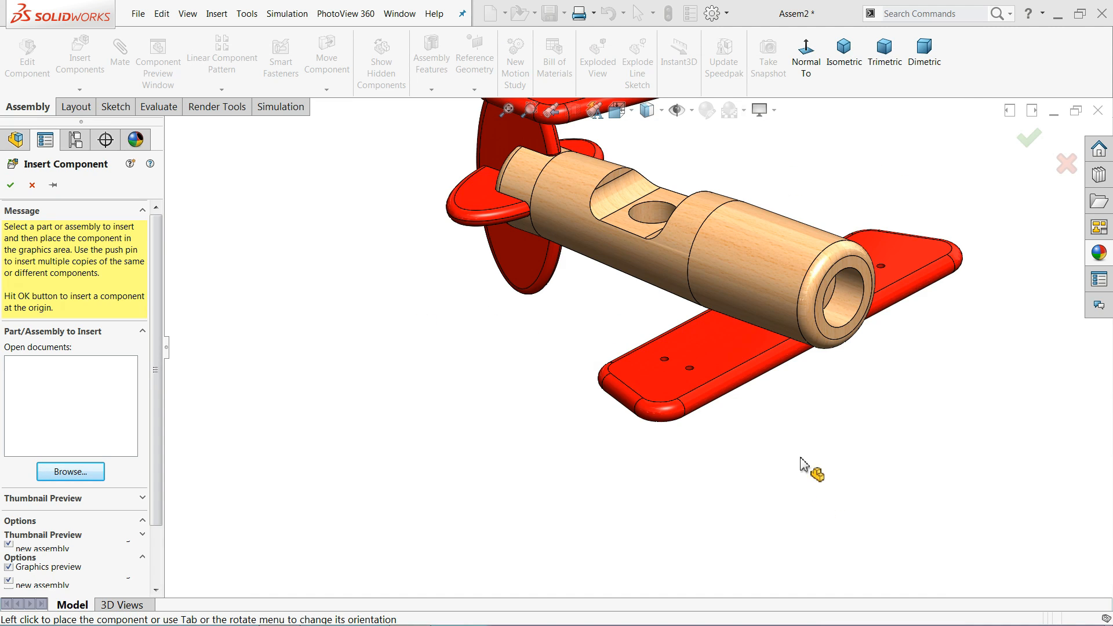
pyautogui.click(848, 432)
# Step: Add a Concentric mate between the stud nearest the nose and the corresponding hole in the landing gear's top face
pyautogui.scroll(-1, 902, 425)
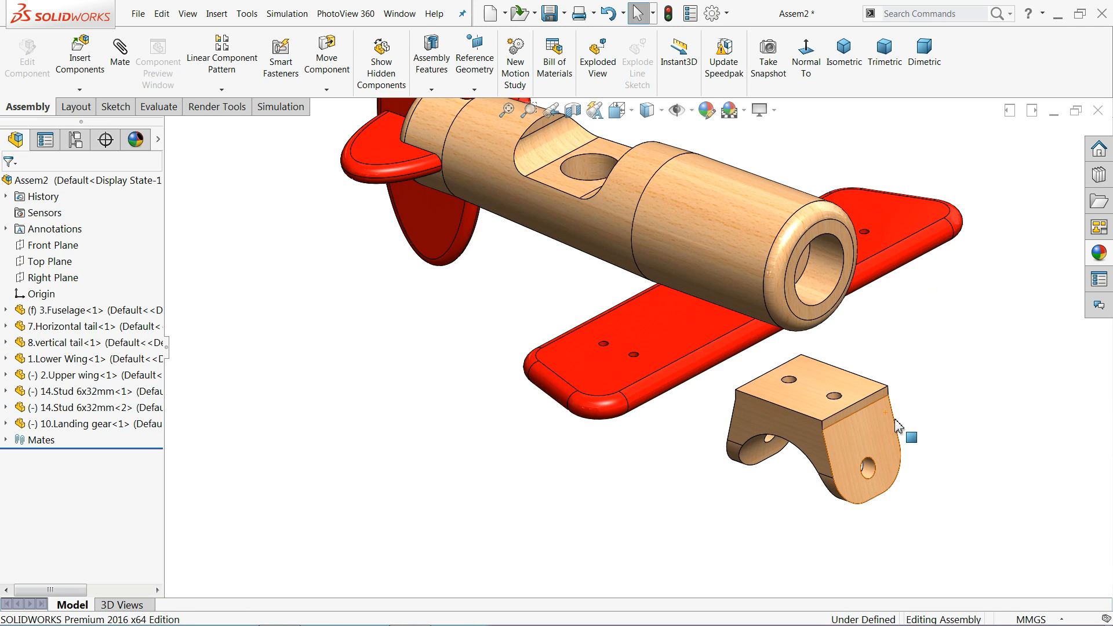
pyautogui.scroll(1, 893, 428)
pyautogui.scroll(-1, 878, 432)
pyautogui.moveTo(763, 380); pyautogui.dragTo(773, 303, button='middle')
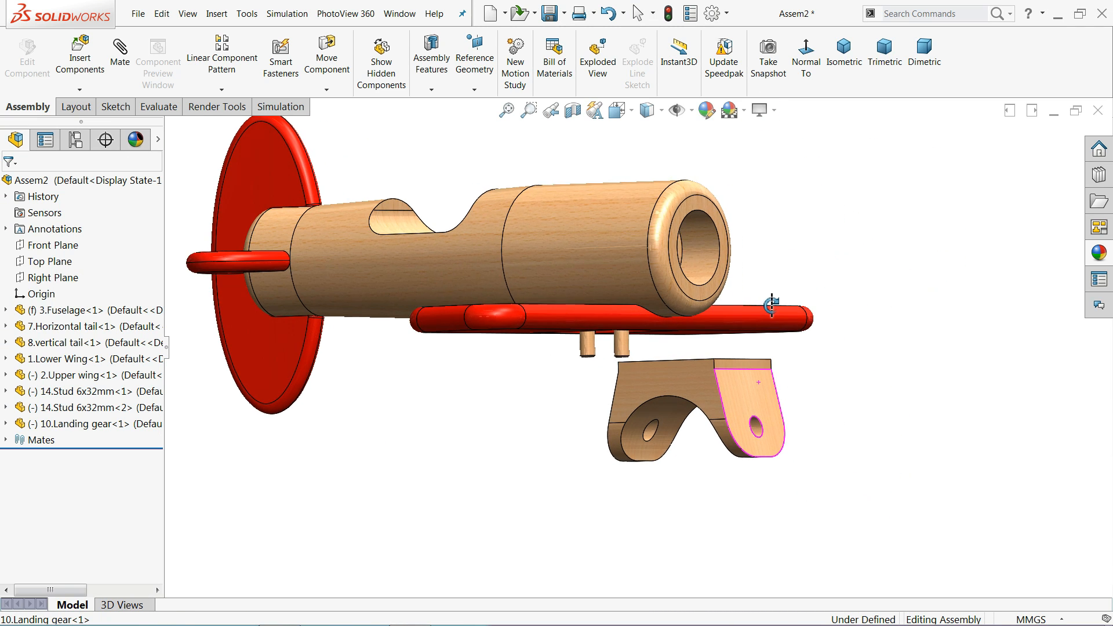
pyautogui.scroll(-3, 653, 356)
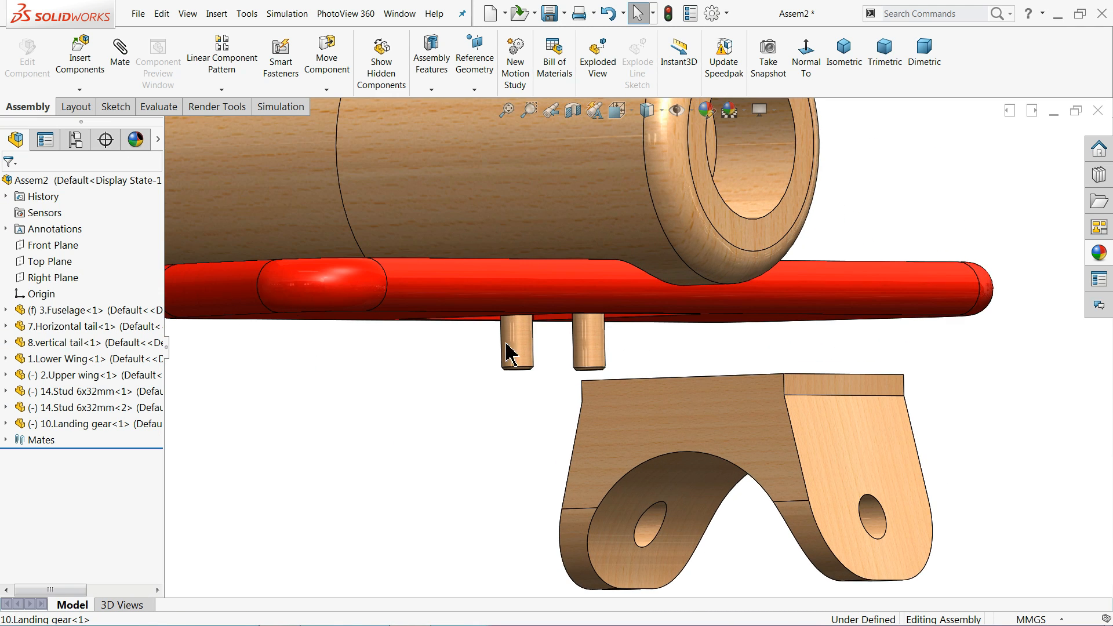
pyautogui.click(123, 69)
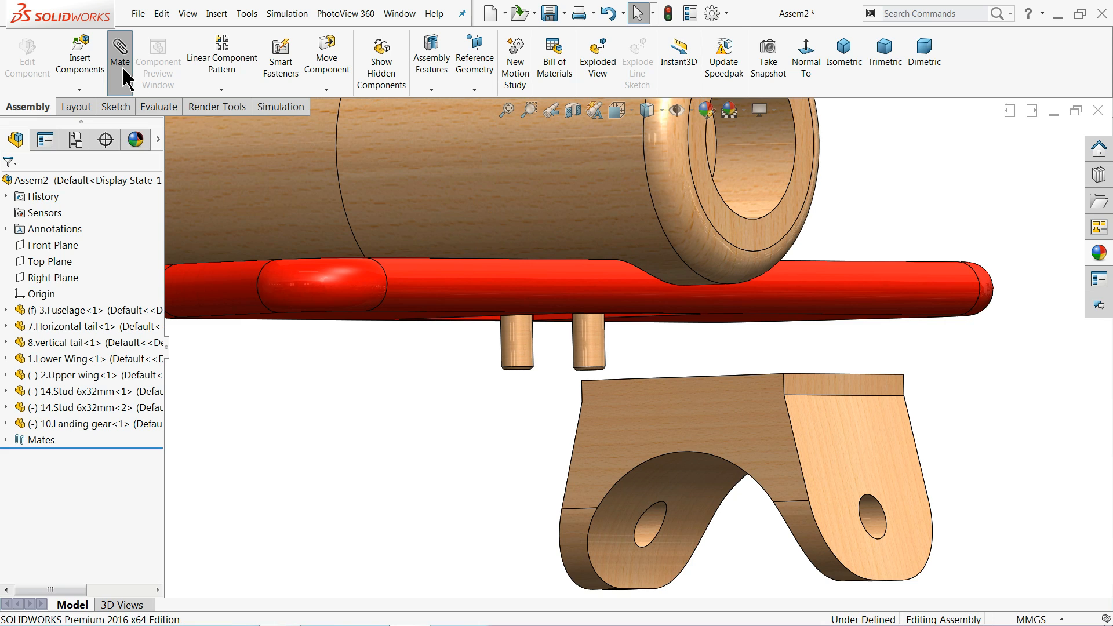
pyautogui.click(591, 350)
pyautogui.moveTo(651, 363); pyautogui.dragTo(707, 410, button='middle')
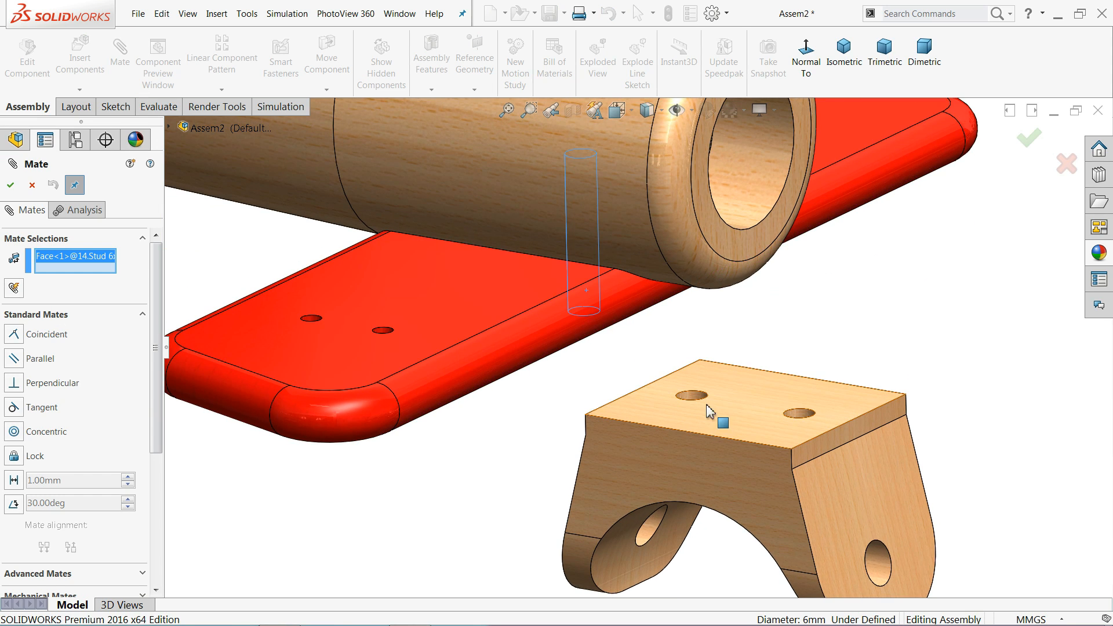
pyautogui.click(805, 416)
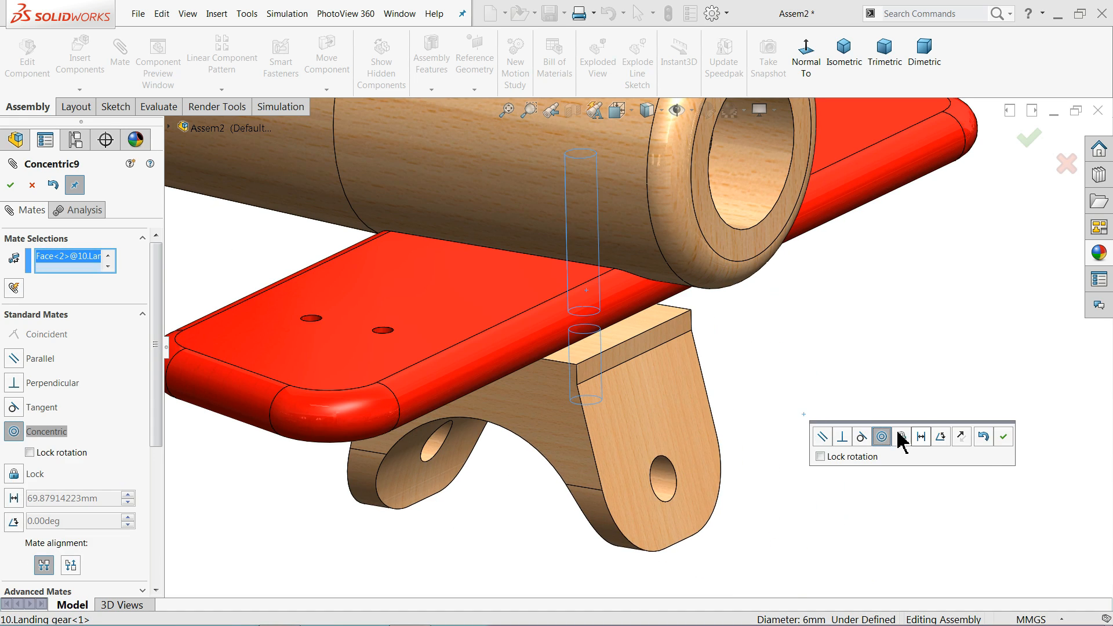
pyautogui.click(1003, 436)
# Step: Add a Concentric mate between the second stud and the remaining hole in the landing gear's top face
pyautogui.moveTo(675, 415); pyautogui.dragTo(670, 348, button='middle')
pyautogui.click(527, 292)
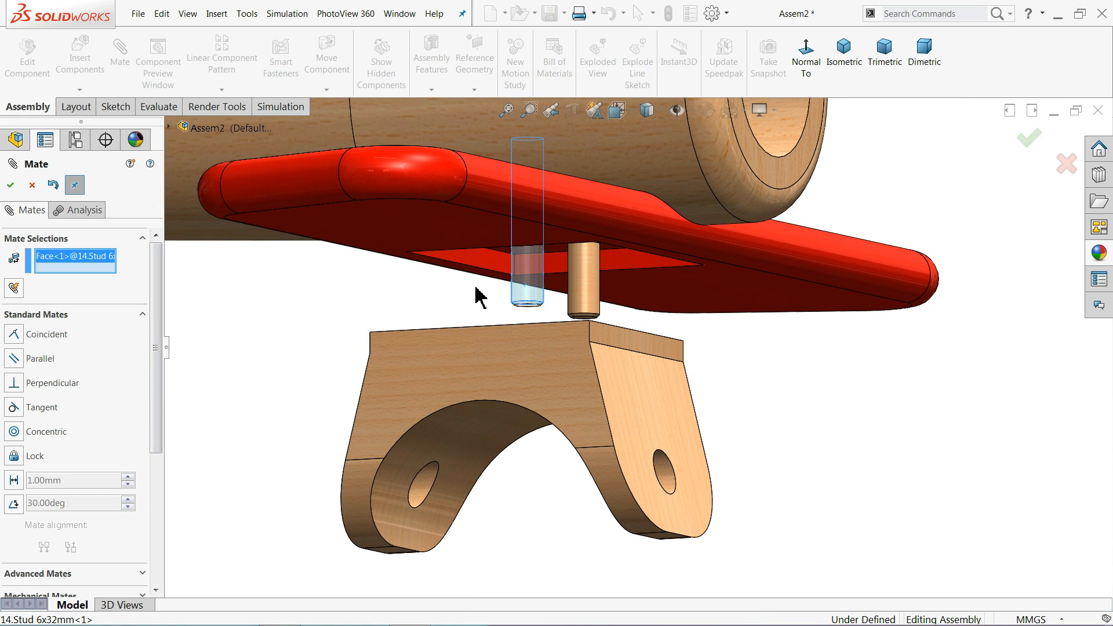
pyautogui.moveTo(479, 293); pyautogui.dragTo(534, 348, button='middle')
pyautogui.scroll(-3, 500, 357)
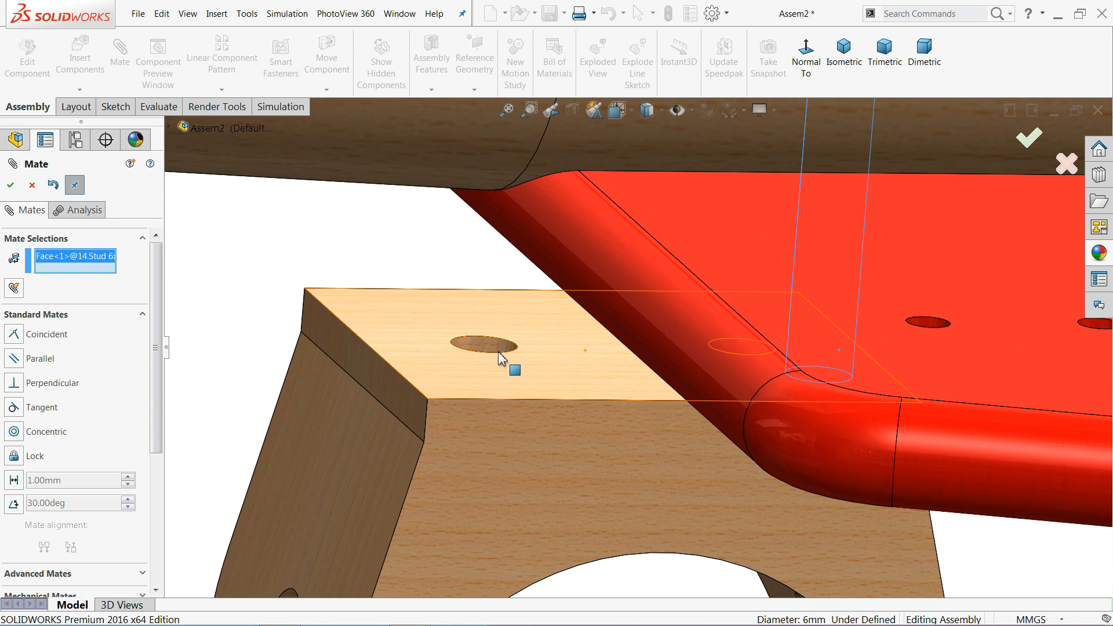
pyautogui.click(486, 347)
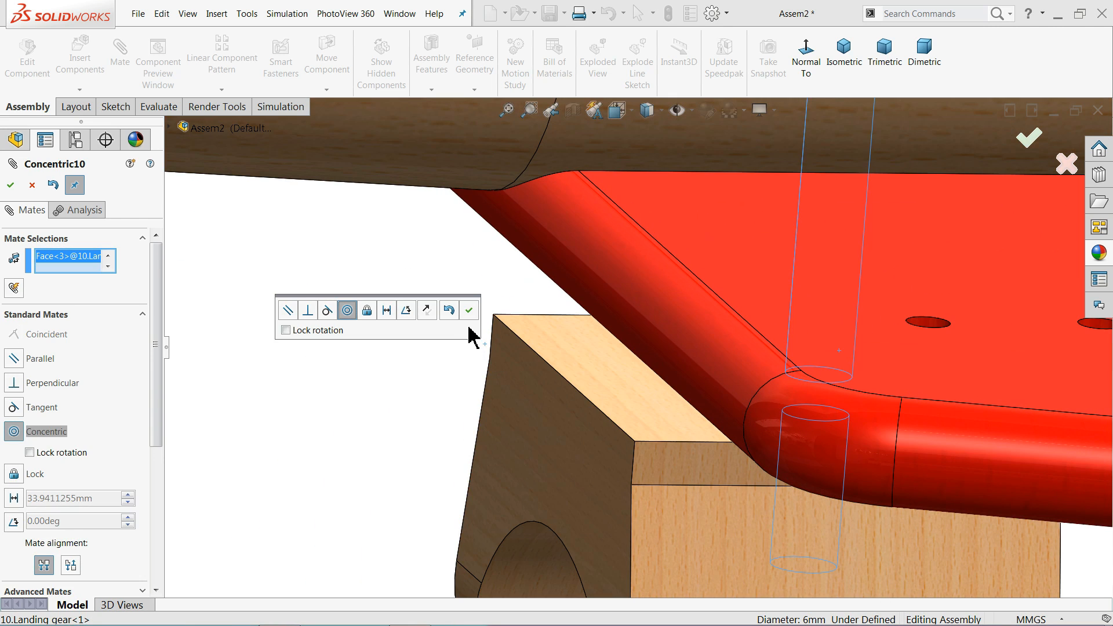
pyautogui.click(469, 311)
# Step: Add a Coincident mate between the landing gear's top face and the recess face in the lower wing's underside, and finish mating
pyautogui.scroll(3, 566, 367)
pyautogui.moveTo(566, 368); pyautogui.dragTo(737, 325, button='middle')
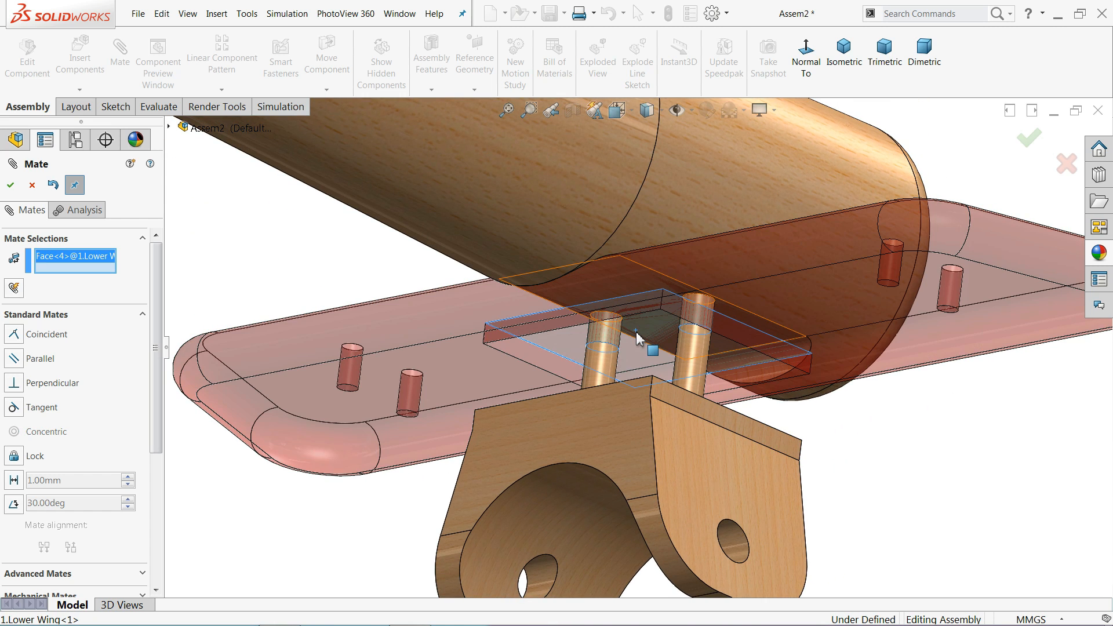
pyautogui.moveTo(636, 337); pyautogui.dragTo(632, 466, button='middle')
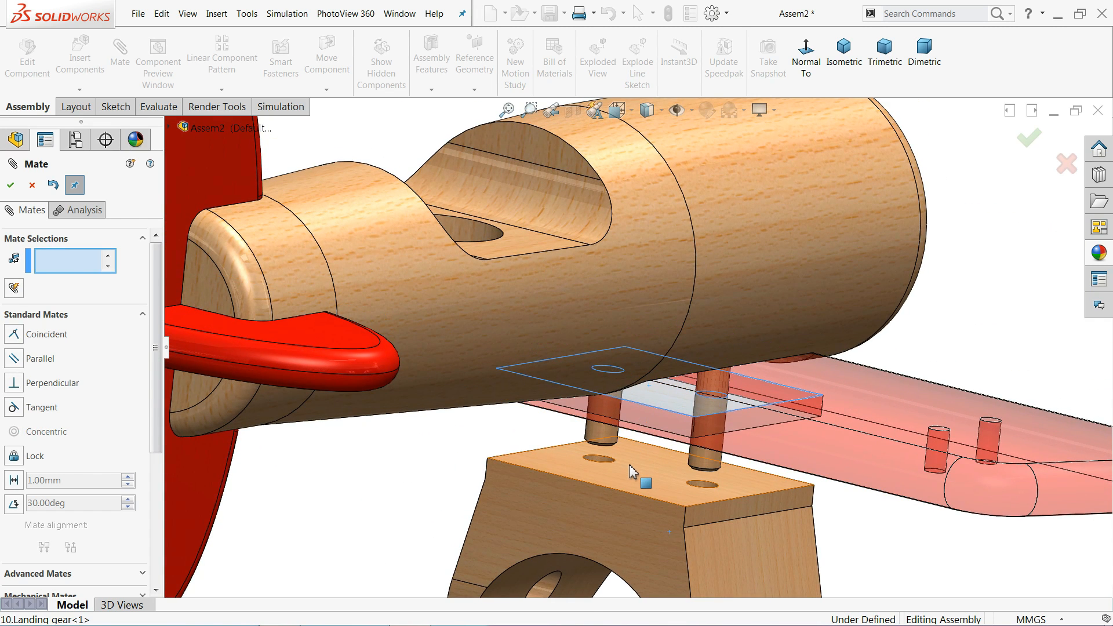
pyautogui.click(632, 472)
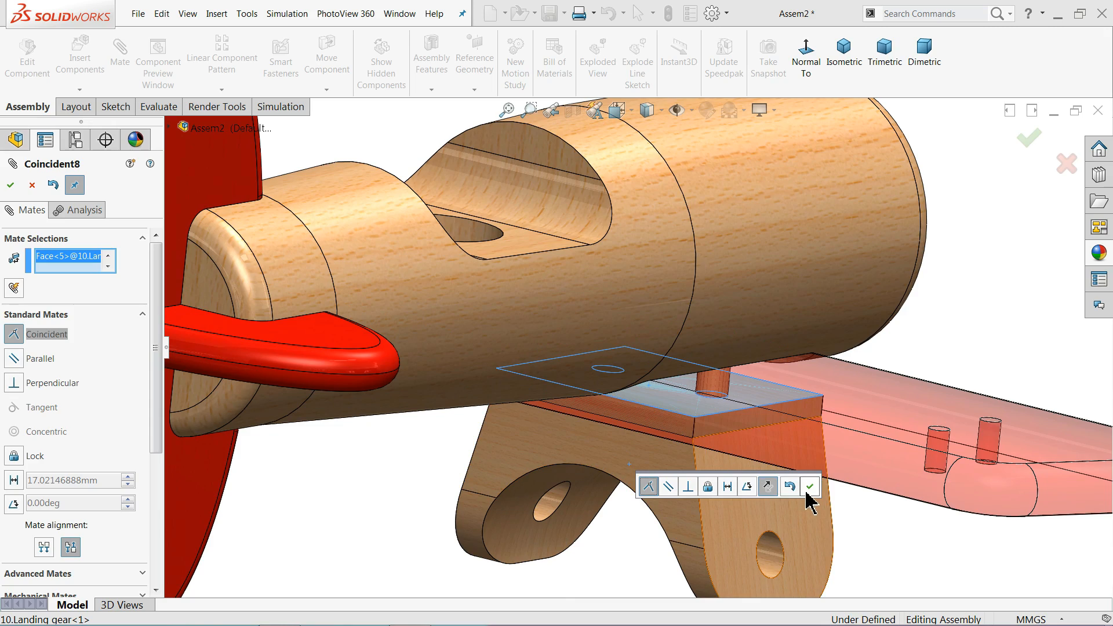
pyautogui.click(810, 487)
pyautogui.moveTo(820, 496); pyautogui.dragTo(669, 458, button='middle')
pyautogui.scroll(5, 667, 461)
pyautogui.scroll(-1, 790, 371)
pyautogui.scroll(1, 778, 371)
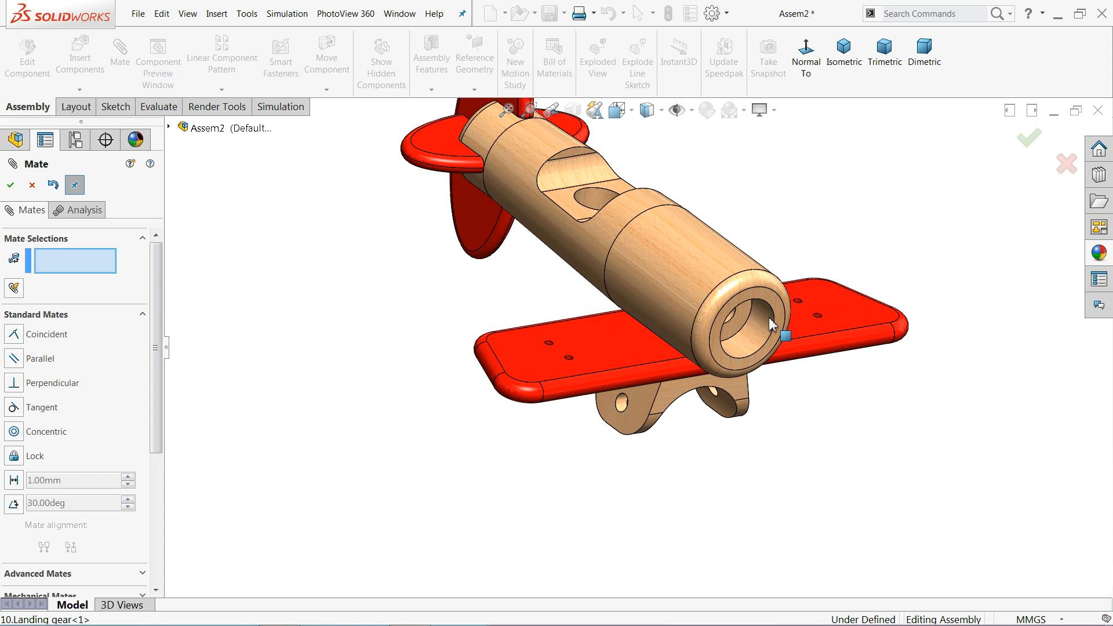
pyautogui.scroll(-3, 768, 317)
pyautogui.click(10, 185)
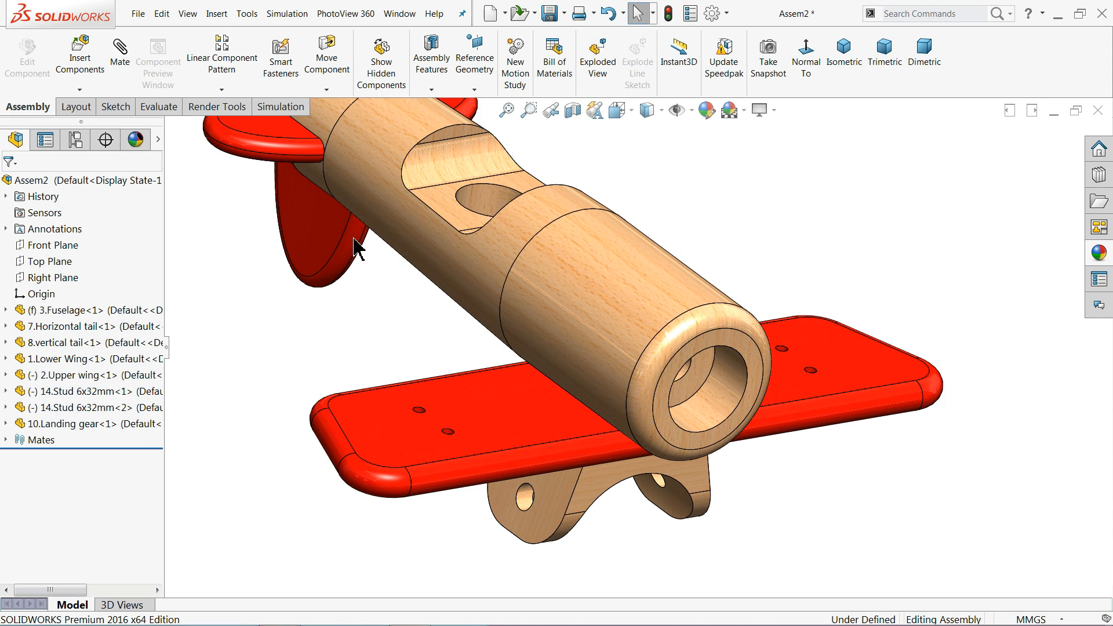
# Step: Insert the parts 11.Main Axle, 12.wheel and 13.wheel axle from the Wooden toy Plane folder and place them beside and below the landing gear
pyautogui.moveTo(497, 303); pyautogui.dragTo(591, 422, button='middle')
pyautogui.click(81, 53)
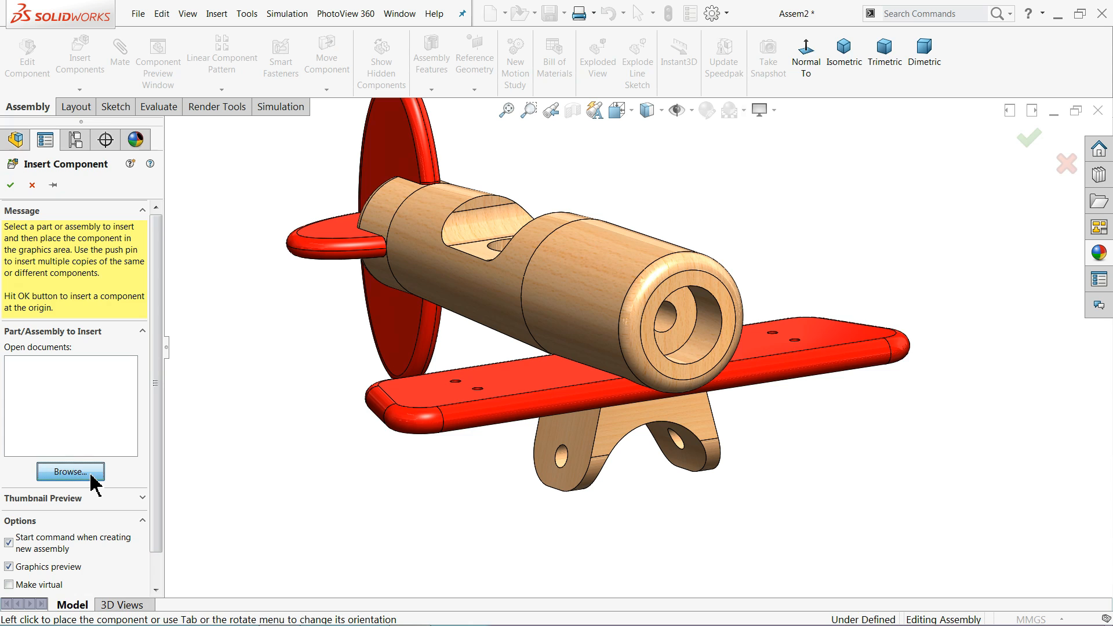
pyautogui.click(91, 472)
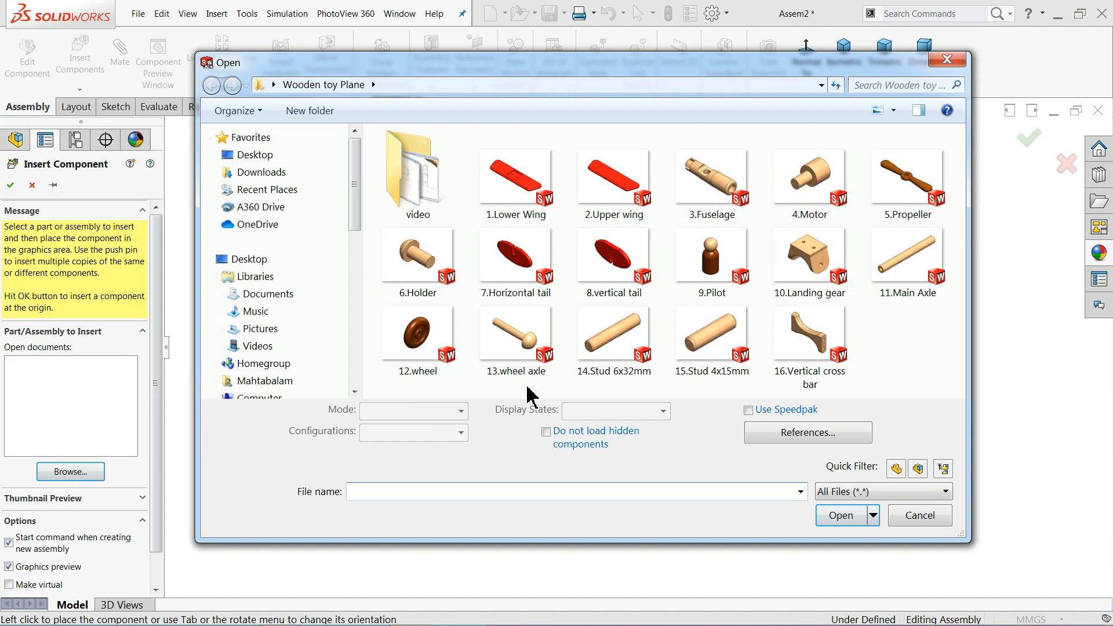
pyautogui.click(906, 272)
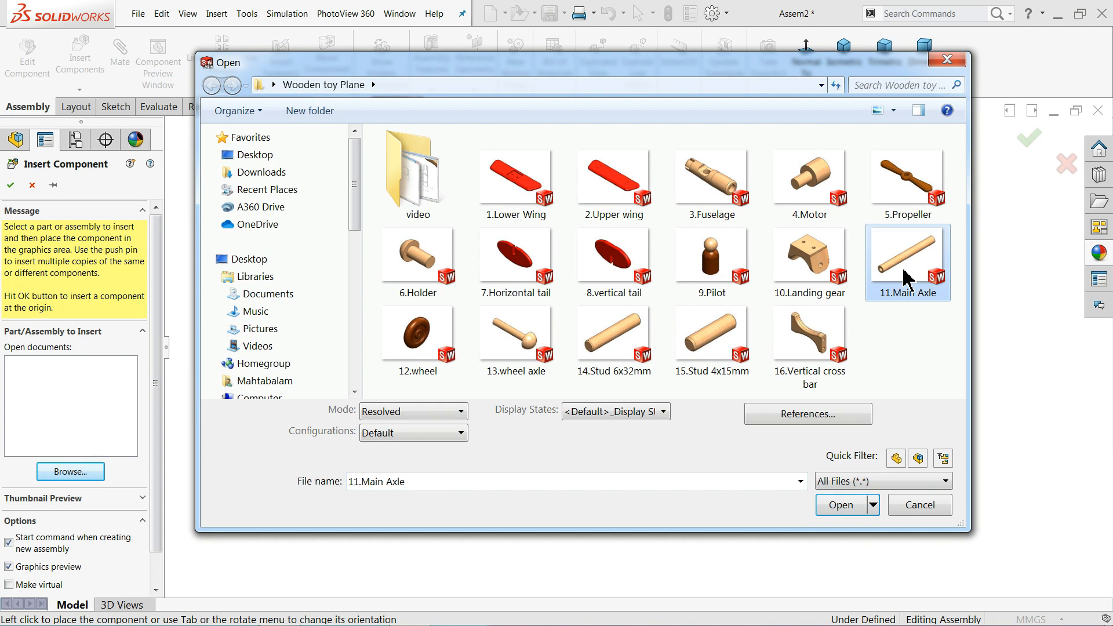
pyautogui.keyDown('ctrl'); pyautogui.click(524, 342); pyautogui.keyUp('ctrl')
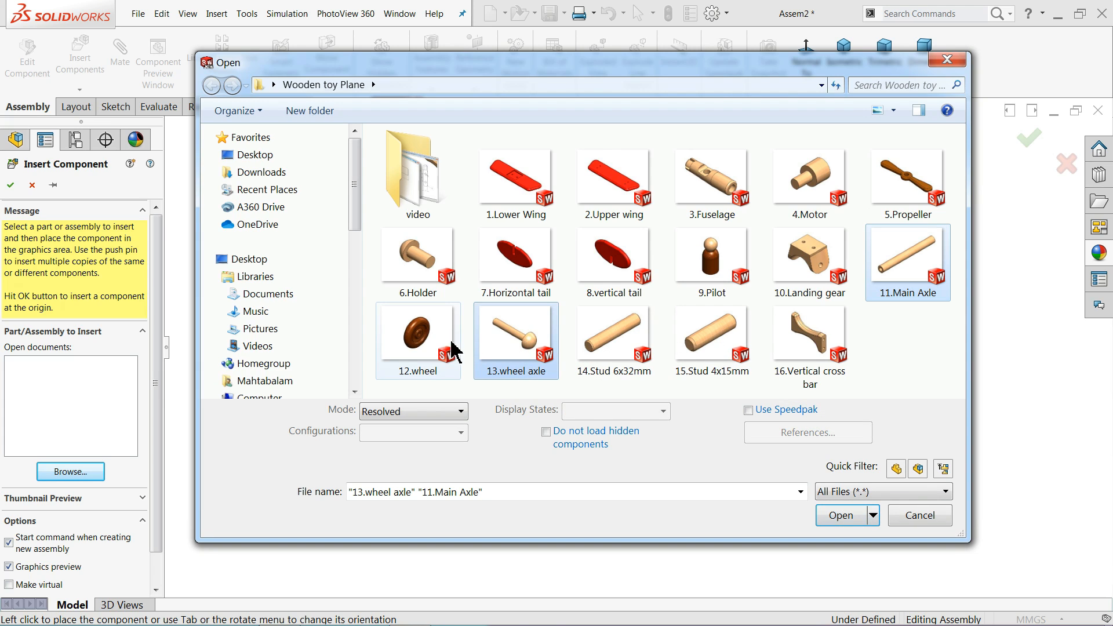
pyautogui.keyDown('ctrl'); pyautogui.click(427, 348); pyautogui.keyUp('ctrl')
pyautogui.click(859, 517)
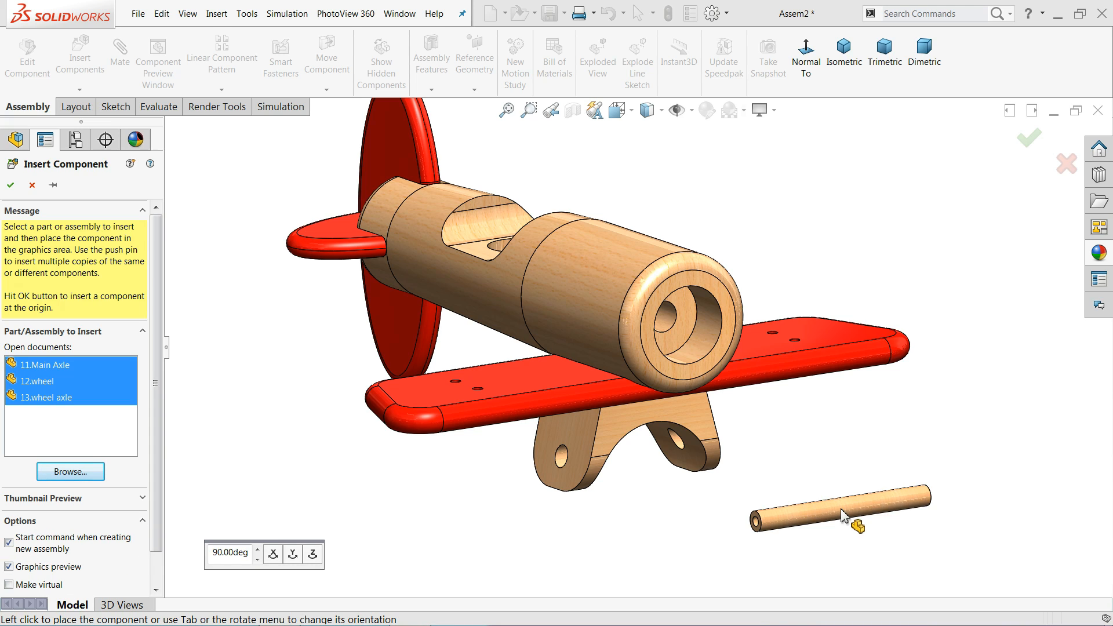
pyautogui.click(844, 516)
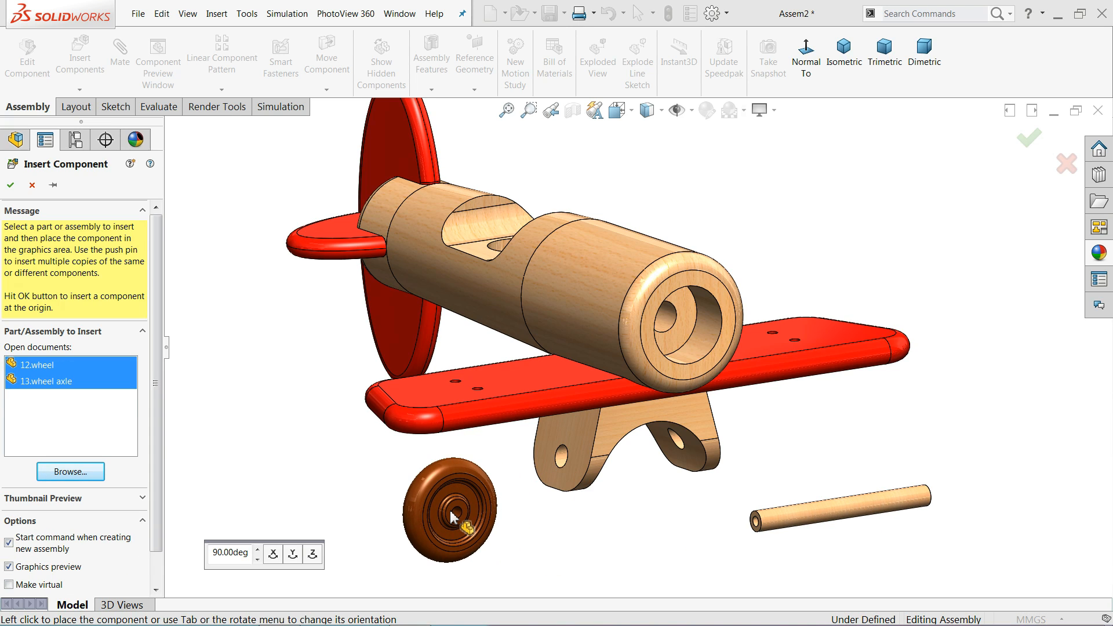
pyautogui.click(453, 515)
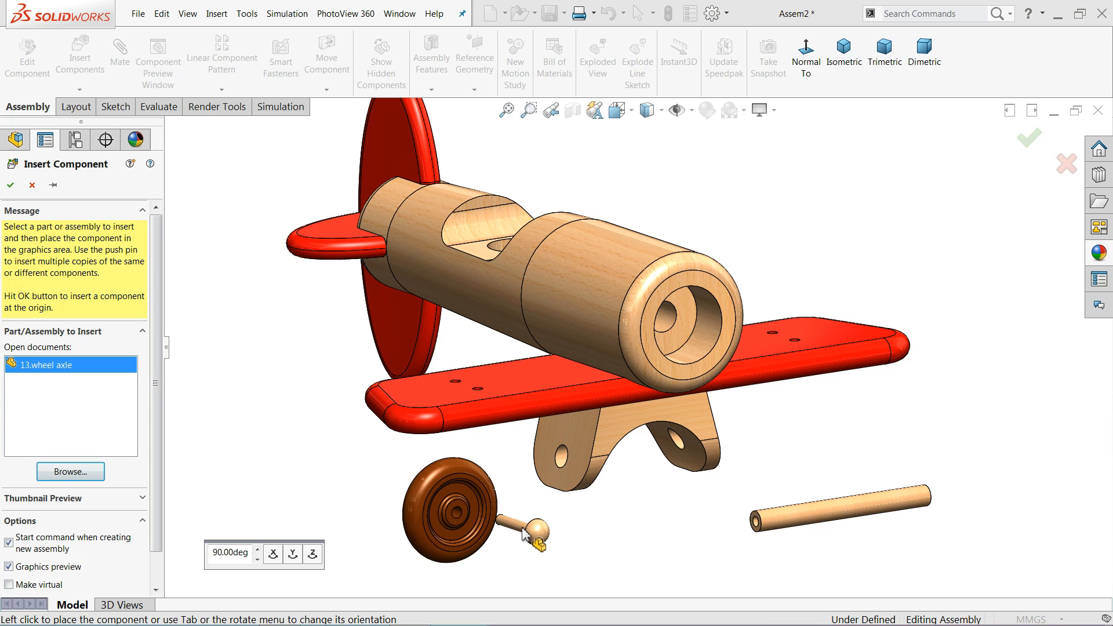
pyautogui.click(525, 534)
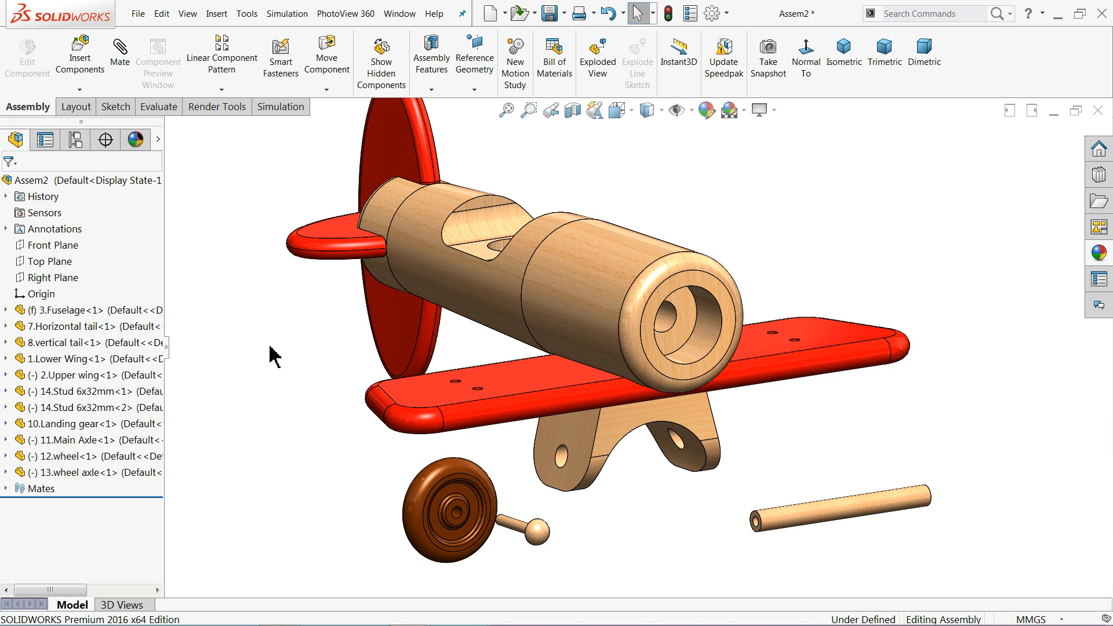
# Step: Add a Concentric mate between the main axle's cylindrical face and the landing gear's side hole, and close the mate command
pyautogui.scroll(-2, 931, 507)
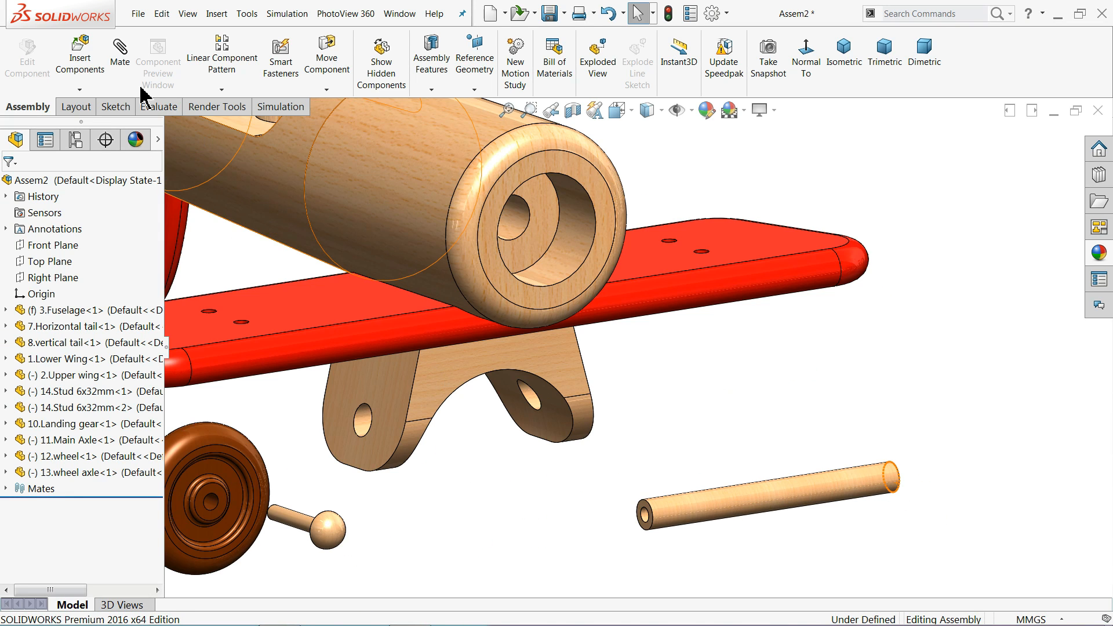
pyautogui.click(367, 423)
pyautogui.click(731, 500)
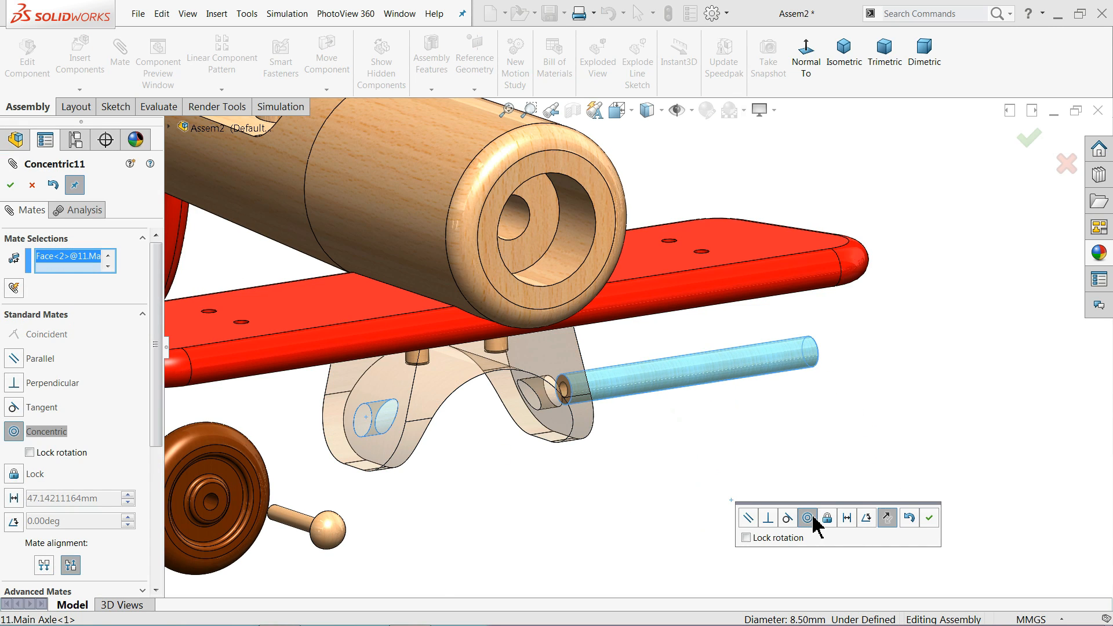
pyautogui.click(926, 517)
pyautogui.scroll(2, 746, 444)
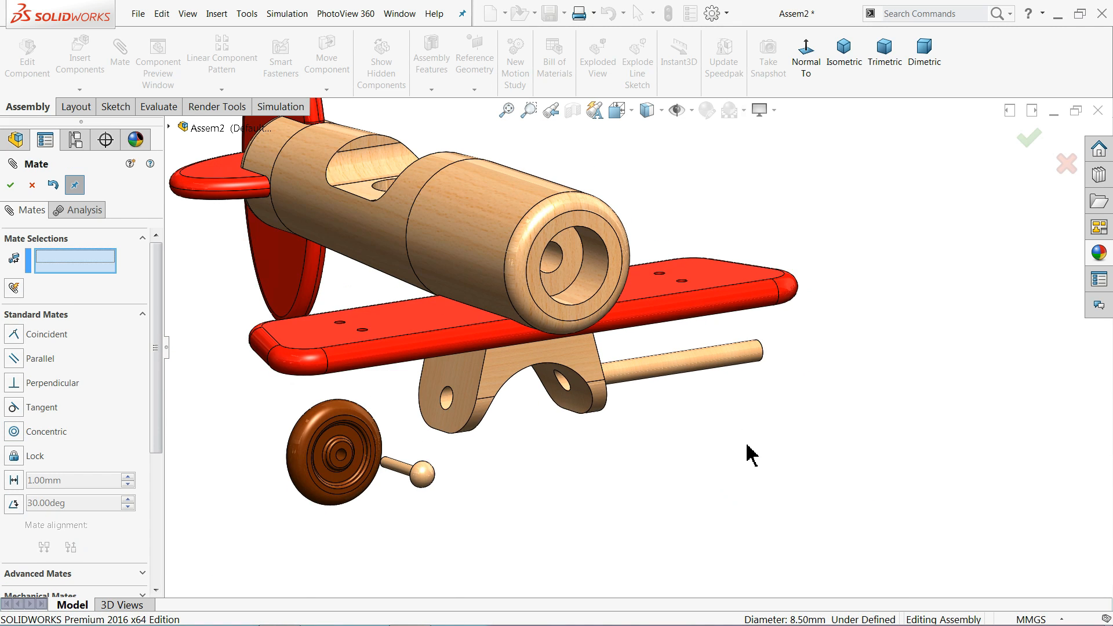
pyautogui.scroll(-2, 559, 351)
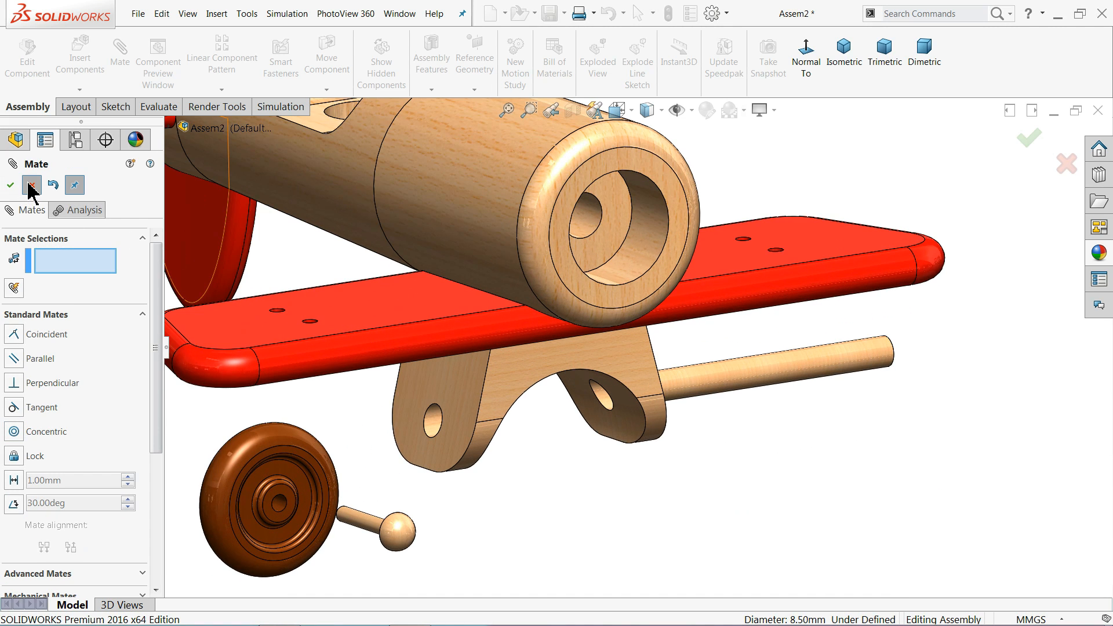
pyautogui.click(32, 185)
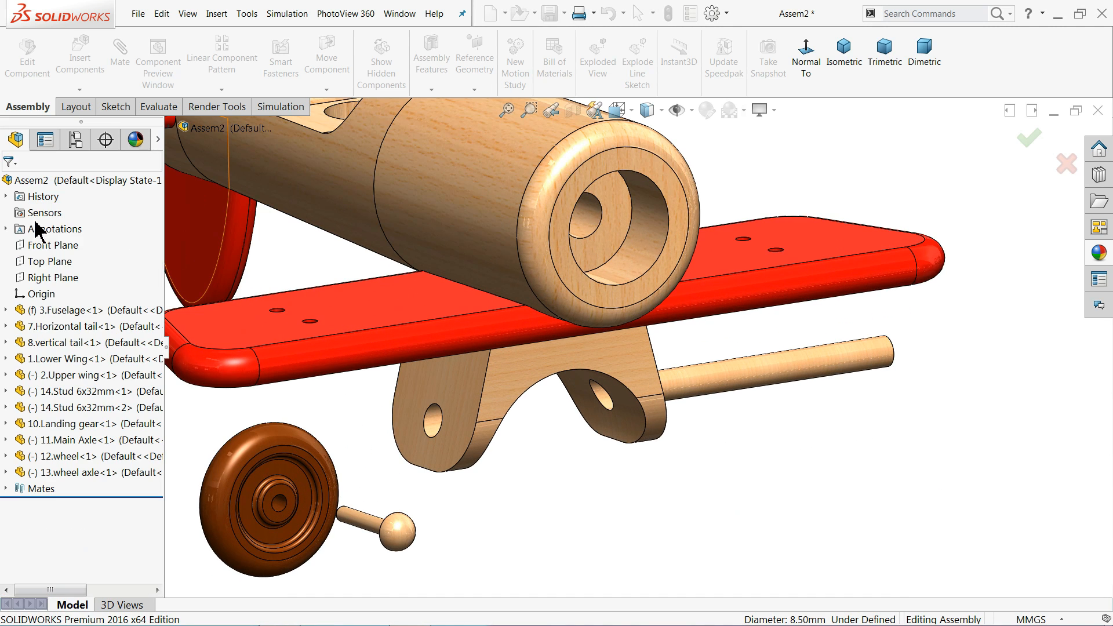
# Step: Centre the main axle in the landing gear with a Coincident mate between the gear's Right Plane and the axle's Front Plane
pyautogui.click(46, 458)
pyautogui.click(38, 441)
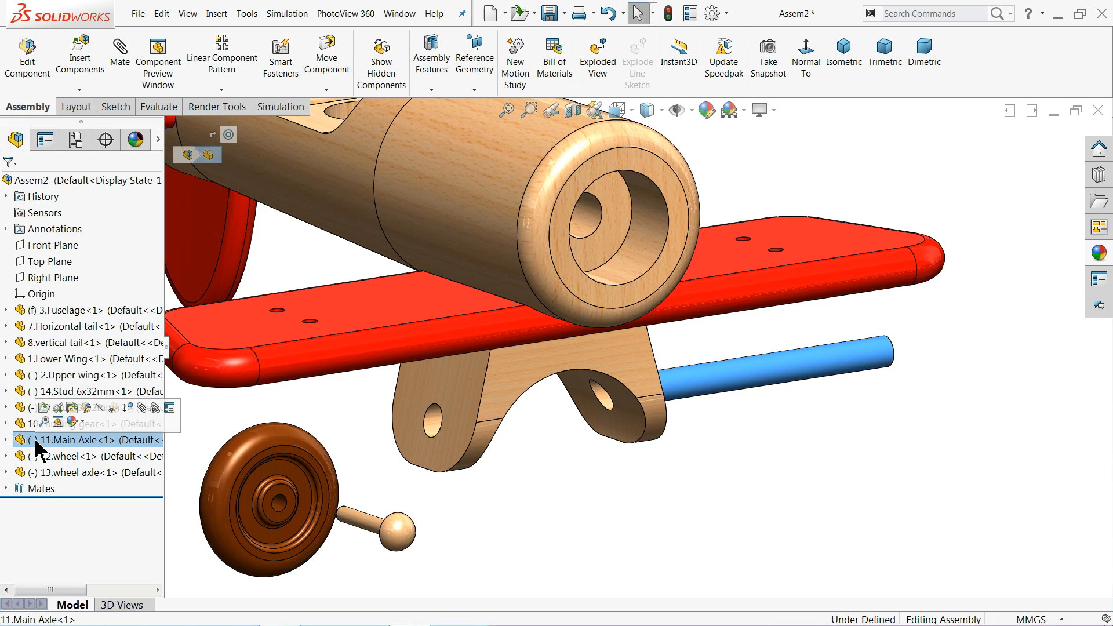
pyautogui.click(6, 440)
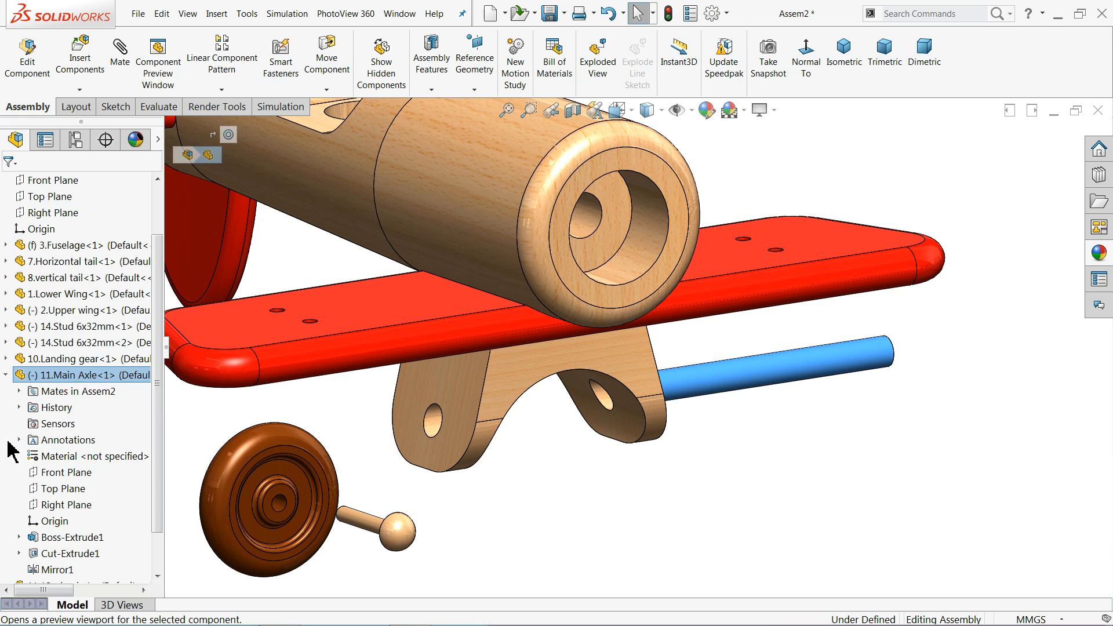
pyautogui.click(16, 360)
pyautogui.click(6, 359)
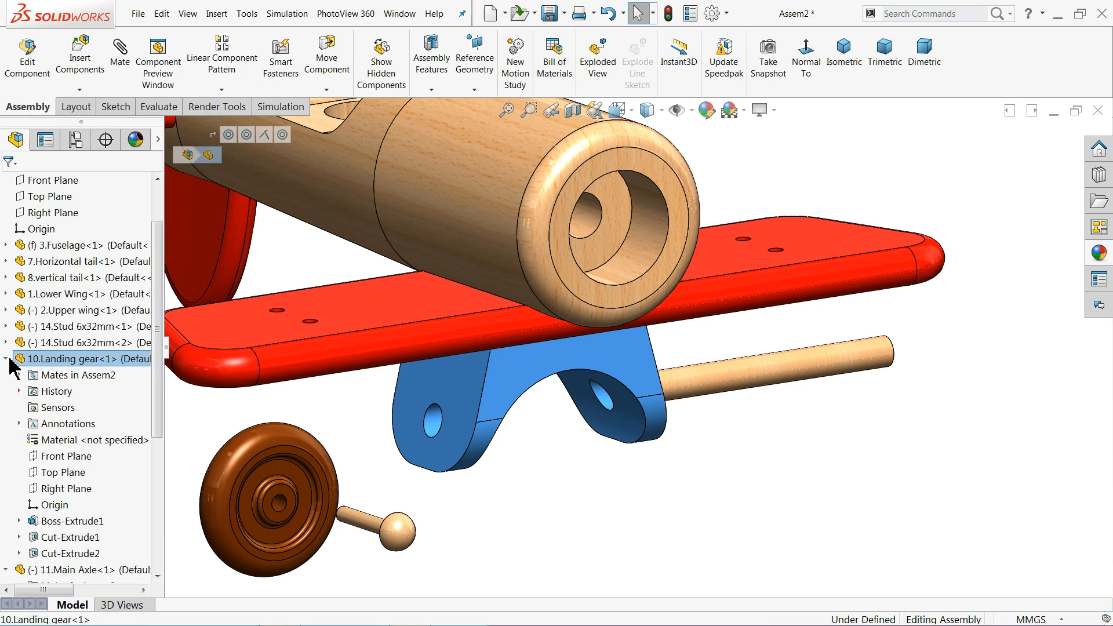
pyautogui.click(64, 490)
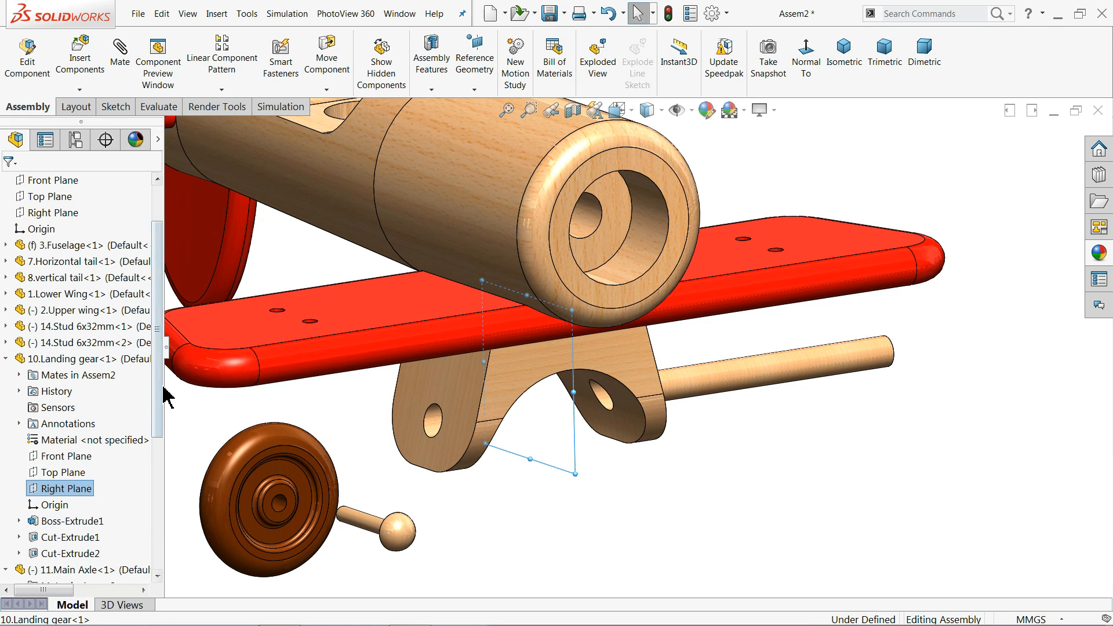
pyautogui.moveTo(160, 383); pyautogui.dragTo(159, 473)
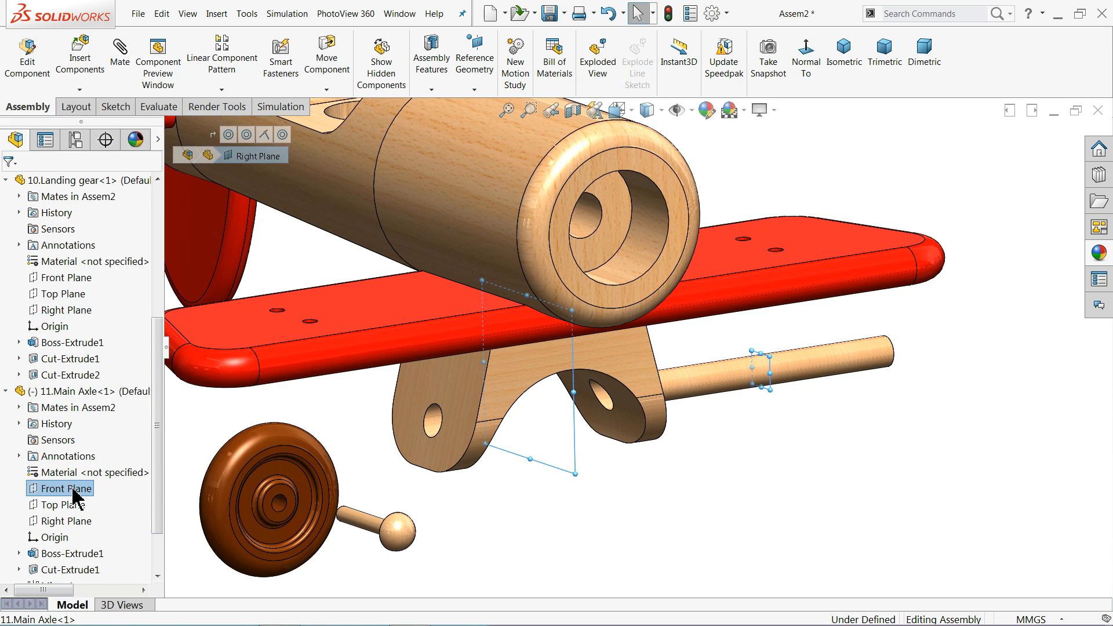
pyautogui.click(74, 497)
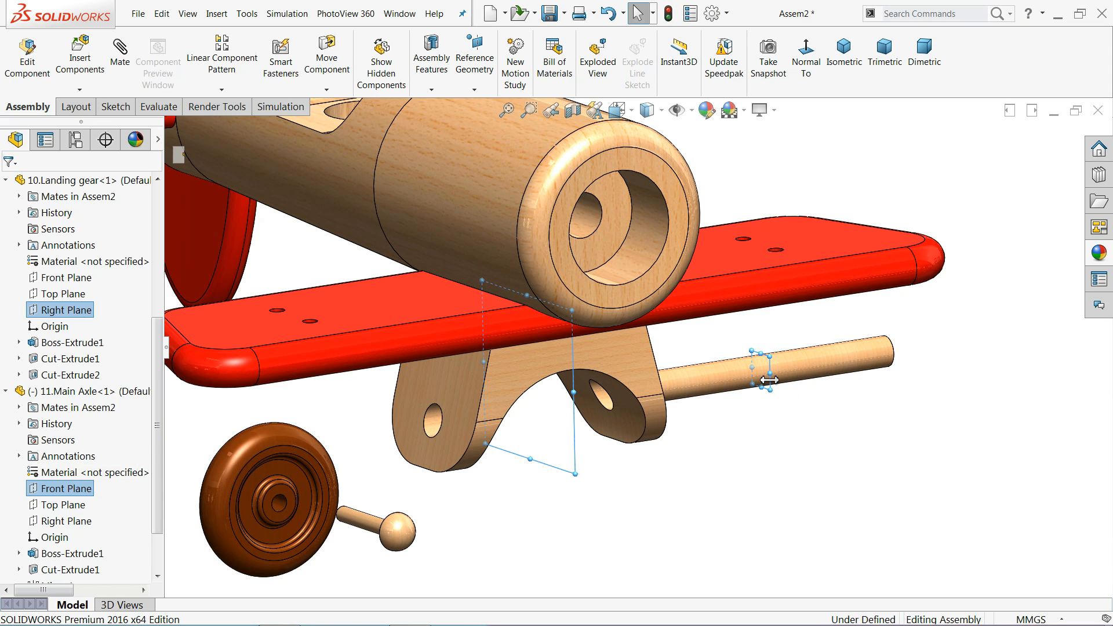
pyautogui.click(121, 55)
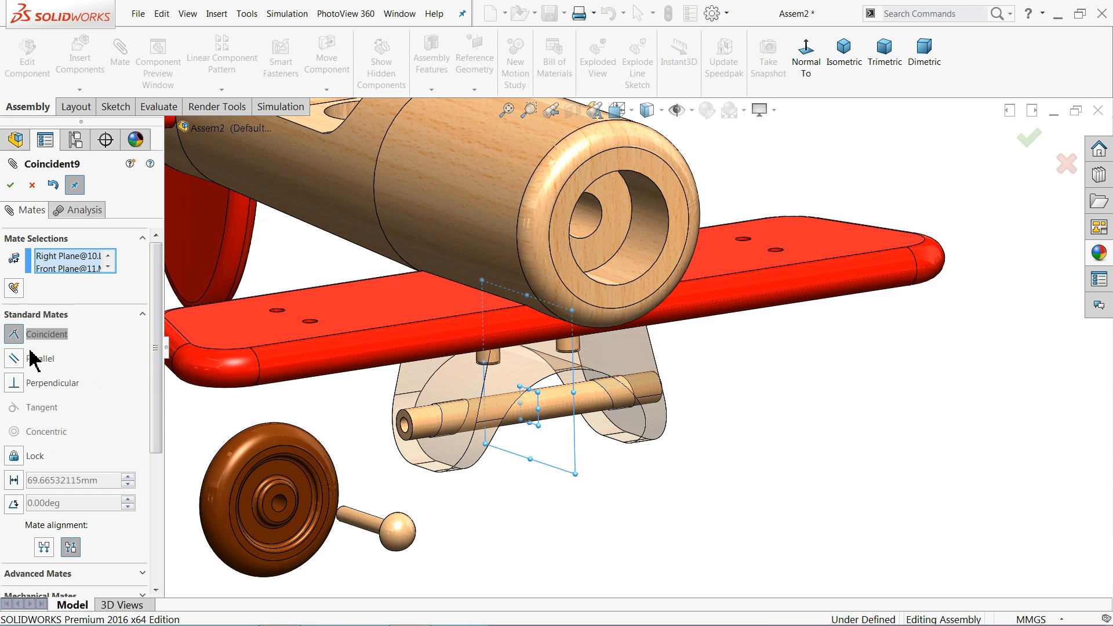
pyautogui.moveTo(607, 453)
pyautogui.mouseDown(button='middle')
pyautogui.moveTo(564, 442)
pyautogui.moveTo(611, 448)
pyautogui.mouseUp(button='middle')
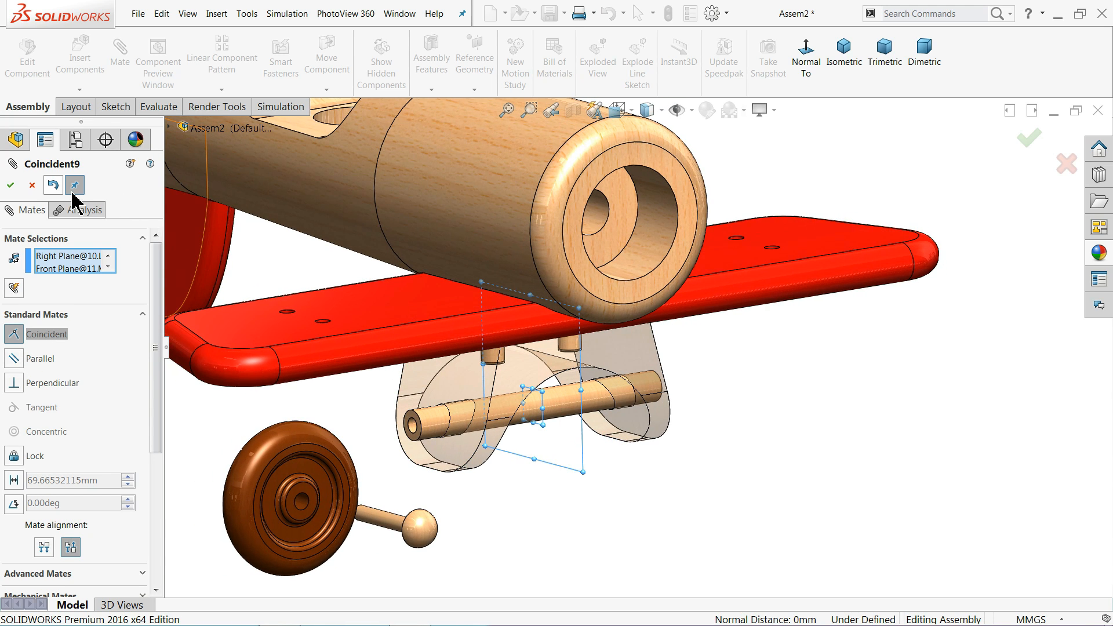
pyautogui.click(11, 185)
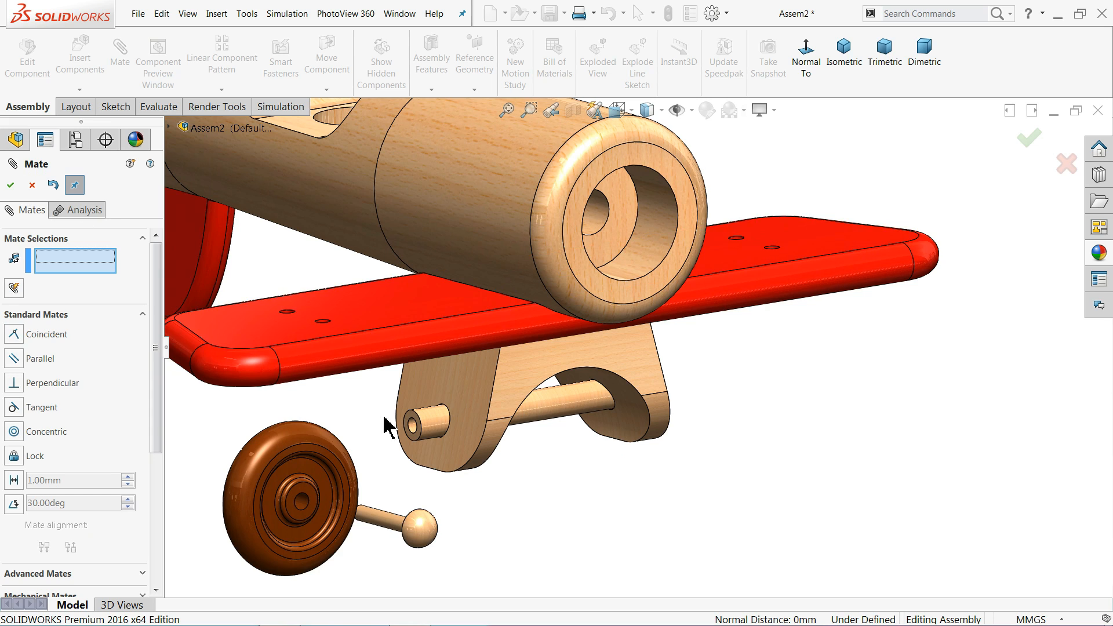
# Step: Add a Concentric mate between the wheel's centre hole and the hole in the main axle's end
pyautogui.scroll(2, 569, 479)
pyautogui.scroll(-4, 537, 462)
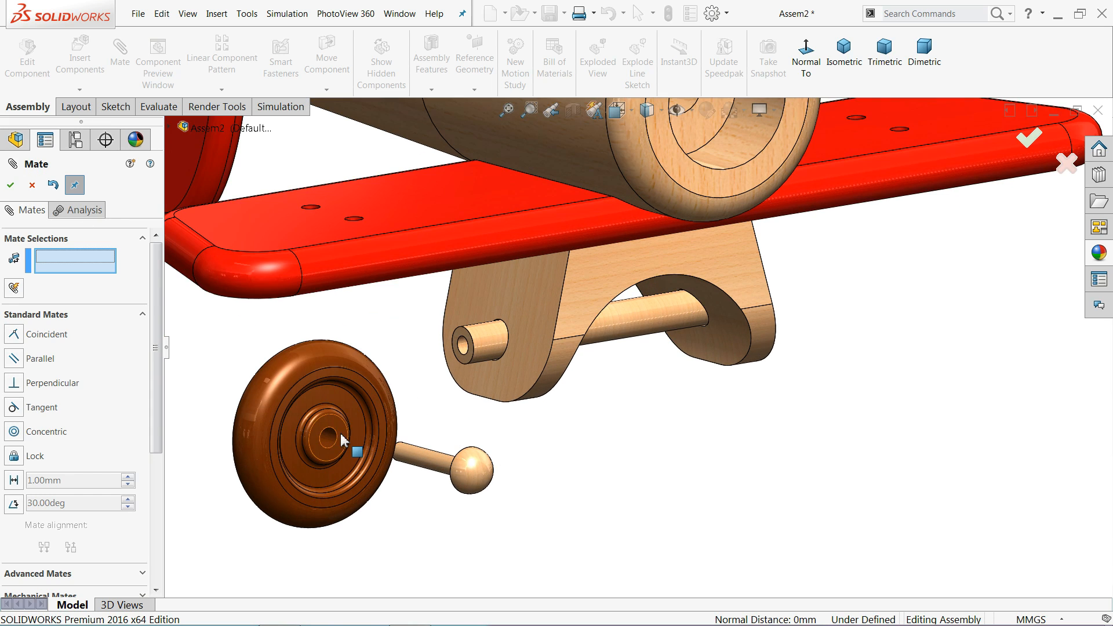
pyautogui.click(328, 440)
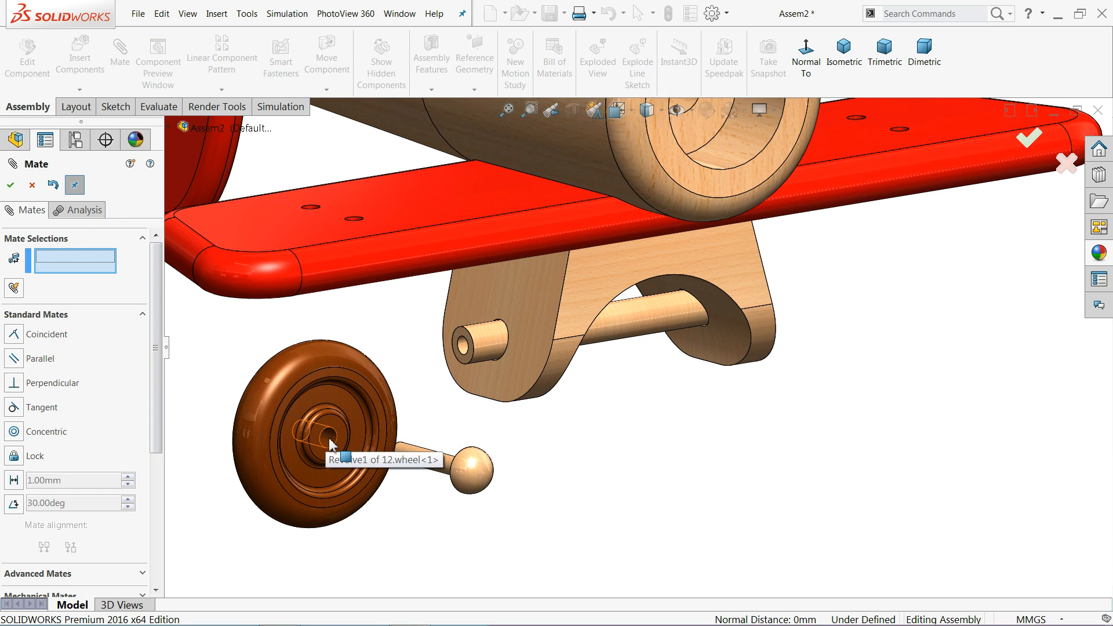
pyautogui.click(465, 352)
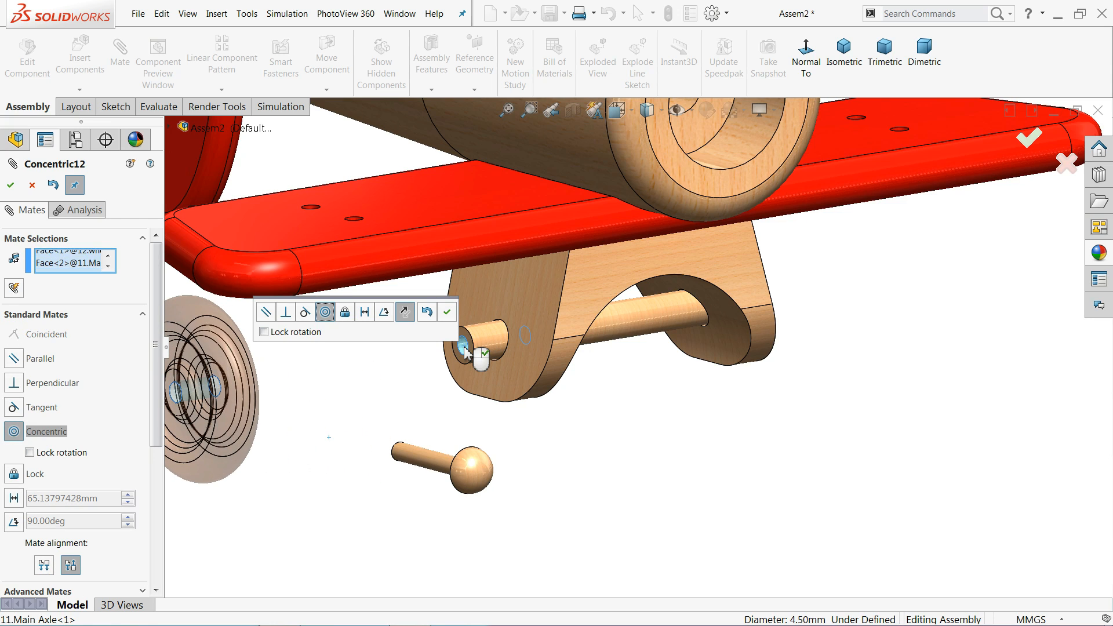
pyautogui.click(447, 314)
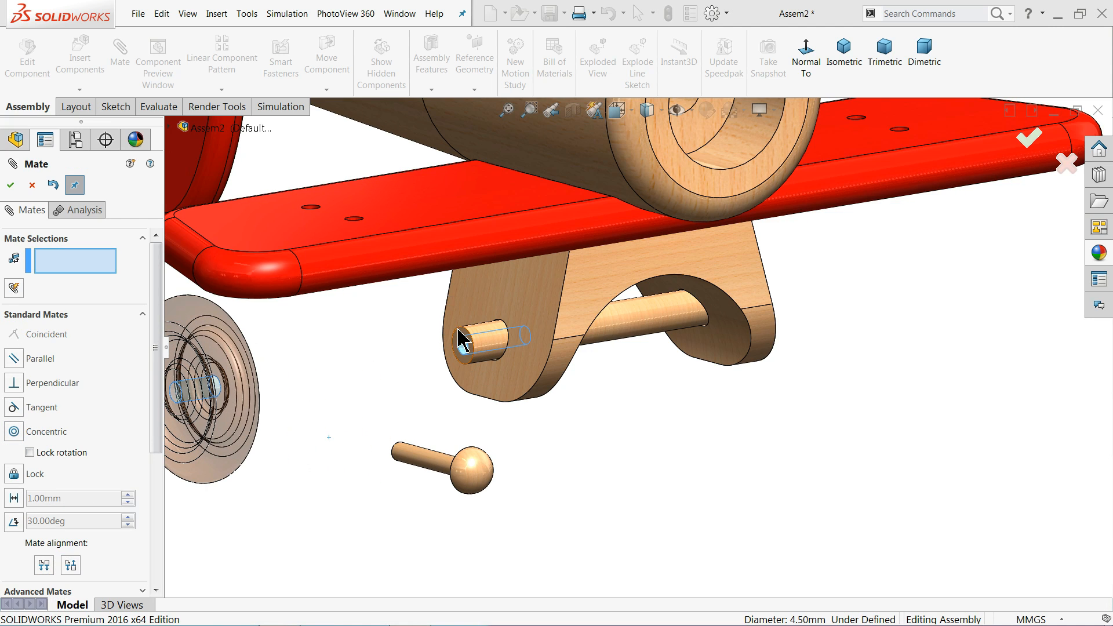
# Step: Add a Coincident mate between the main axle's end face and the wheel's inner hub face
pyautogui.click(469, 365)
pyautogui.moveTo(472, 307); pyautogui.dragTo(347, 397, button='middle')
pyautogui.scroll(-3, 347, 397)
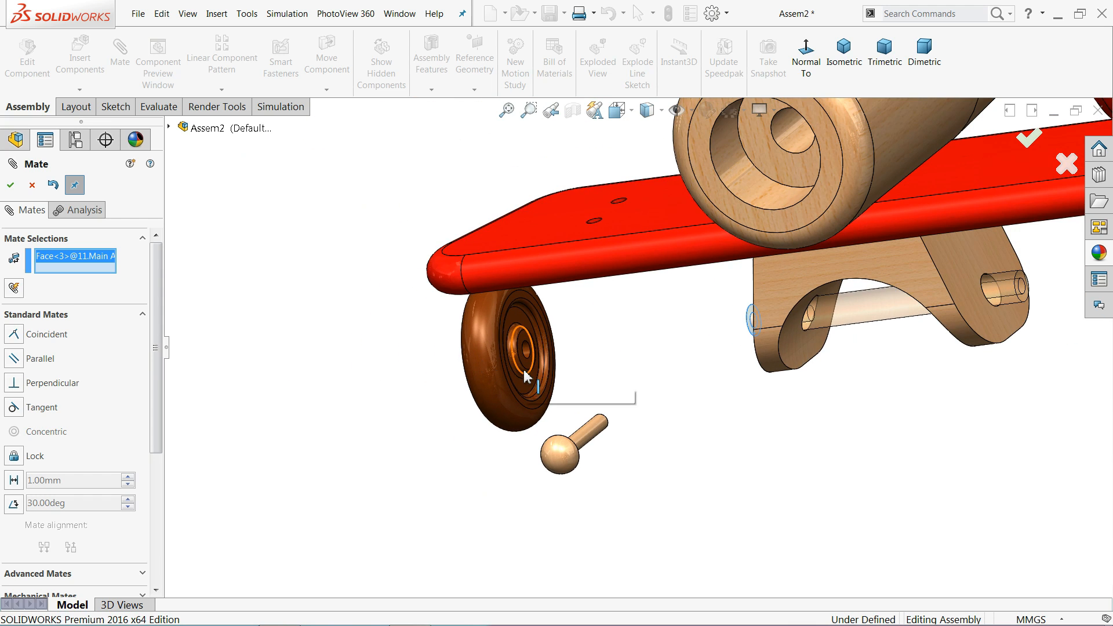
pyautogui.click(526, 363)
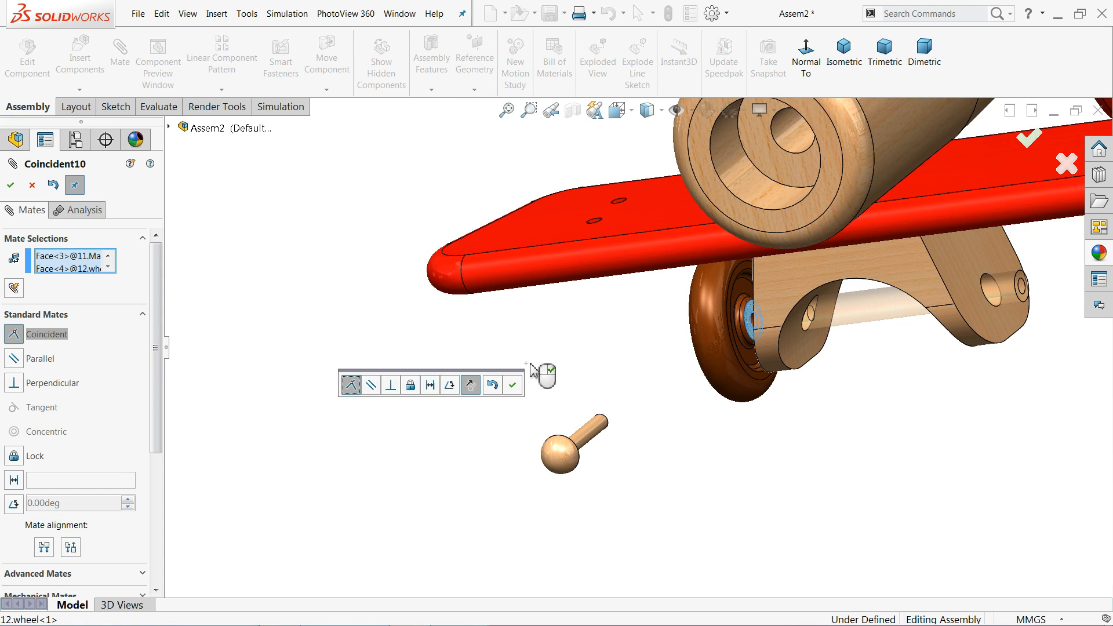
pyautogui.click(512, 384)
# Step: Add a Concentric mate between the wheel axle's cylindrical face and the wheel's centre hole, with the mate alignment flipped
pyautogui.moveTo(597, 390); pyautogui.dragTo(696, 351, button='middle')
pyautogui.scroll(-2, 694, 346)
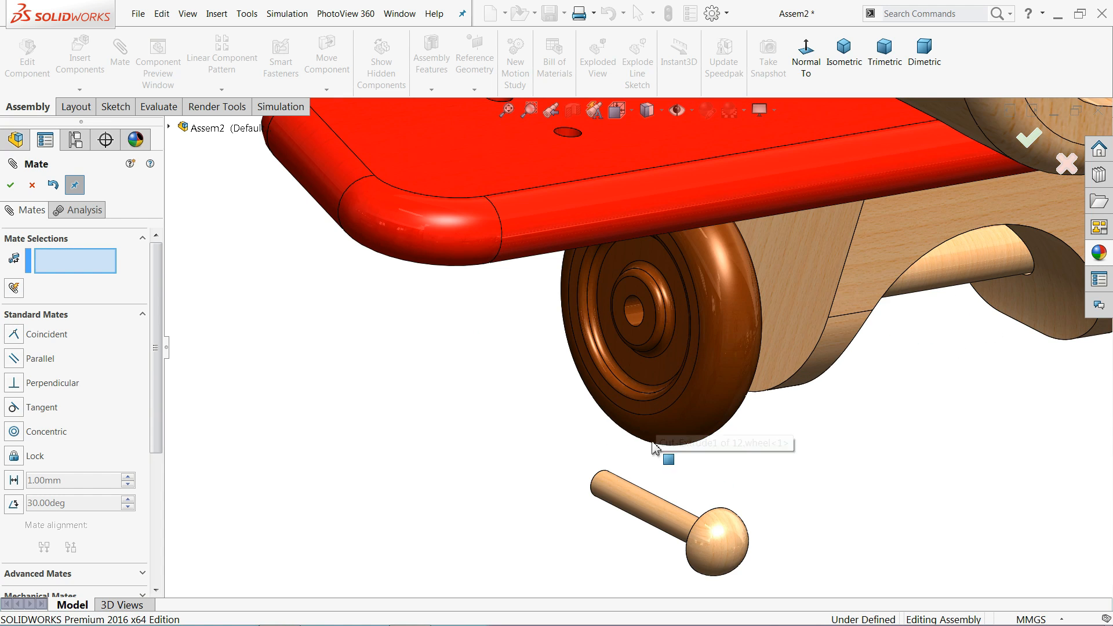
pyautogui.click(640, 499)
pyautogui.click(635, 311)
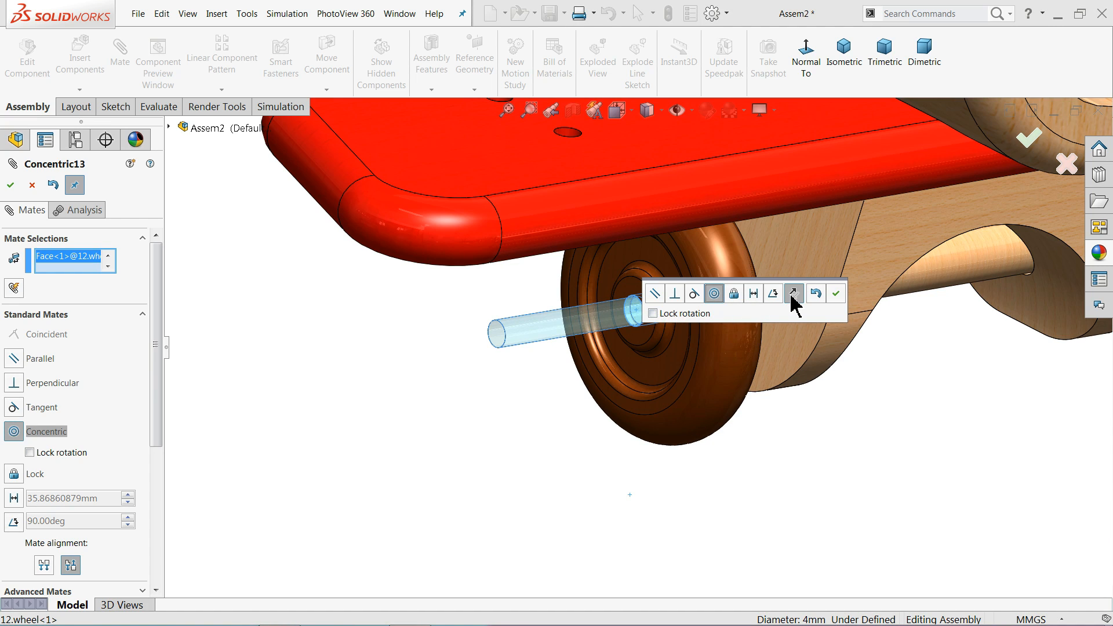
pyautogui.click(793, 294)
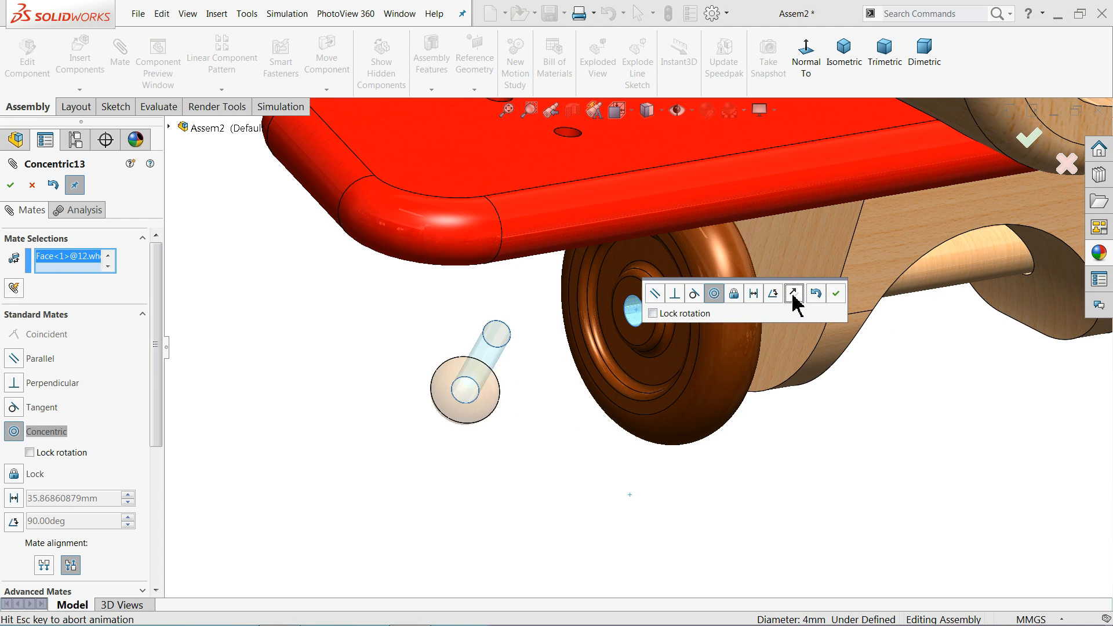
pyautogui.click(836, 295)
# Step: Seat the wheel axle's head with a Coincident mate between its flat underside and the wheel's outer hub face, and close the mate command
pyautogui.click(625, 344)
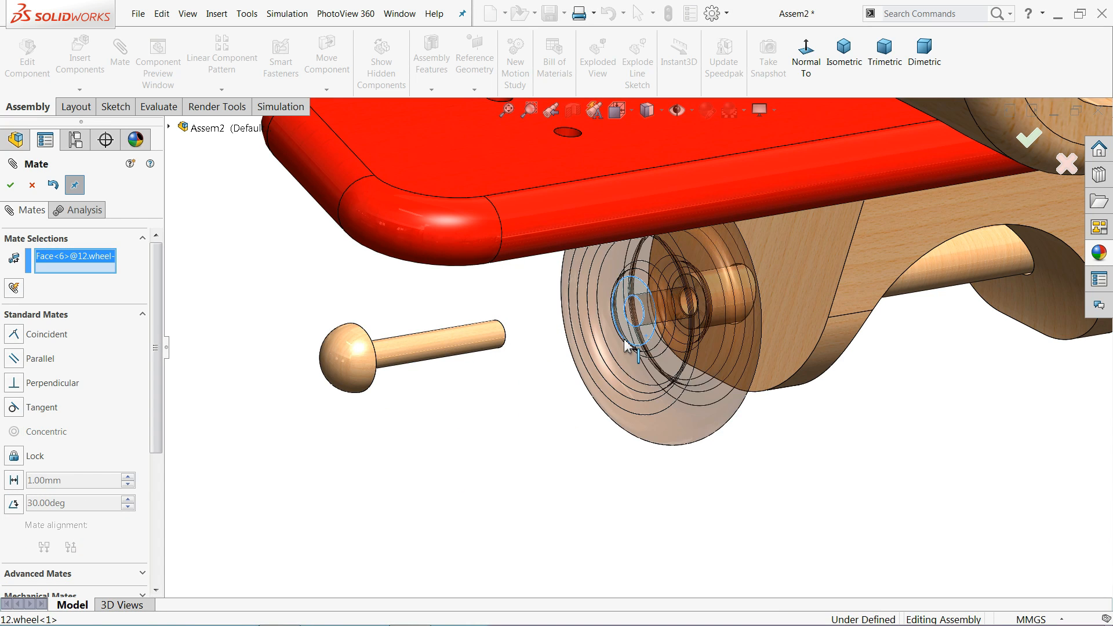
pyautogui.moveTo(624, 342); pyautogui.dragTo(339, 438, button='middle')
pyautogui.click(247, 390)
pyautogui.click(274, 409)
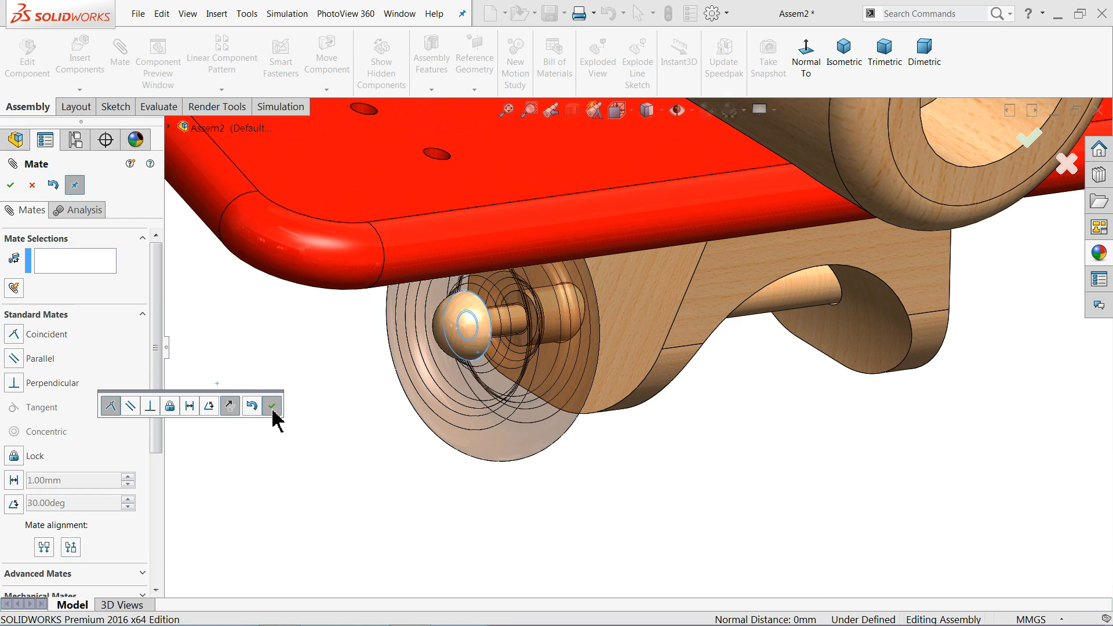
pyautogui.moveTo(442, 390); pyautogui.dragTo(589, 373, button='middle')
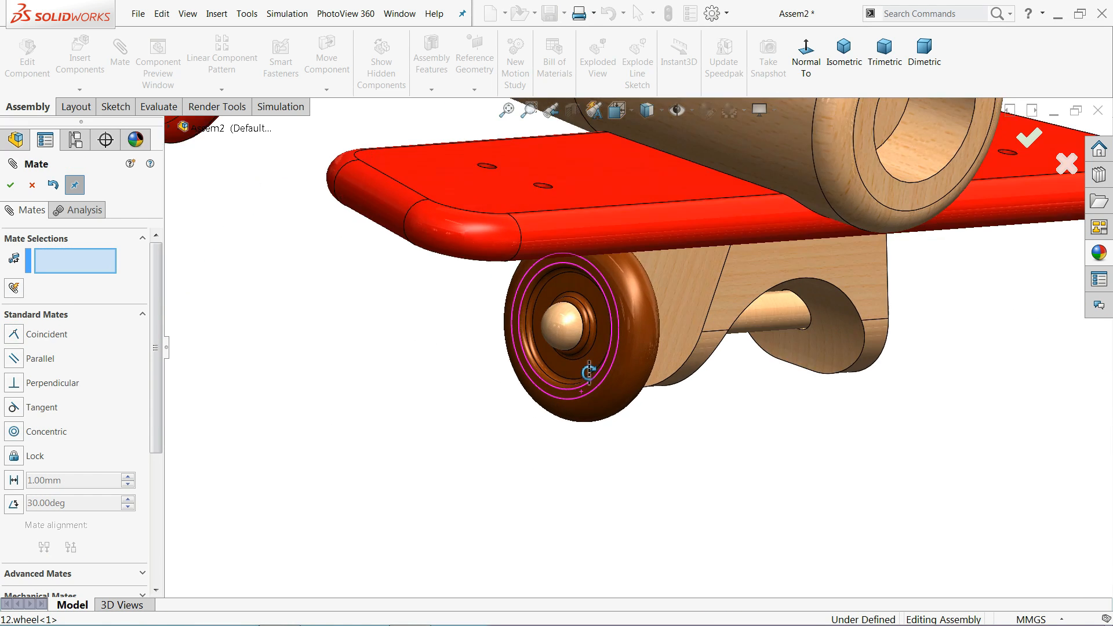
pyautogui.press('Escape')
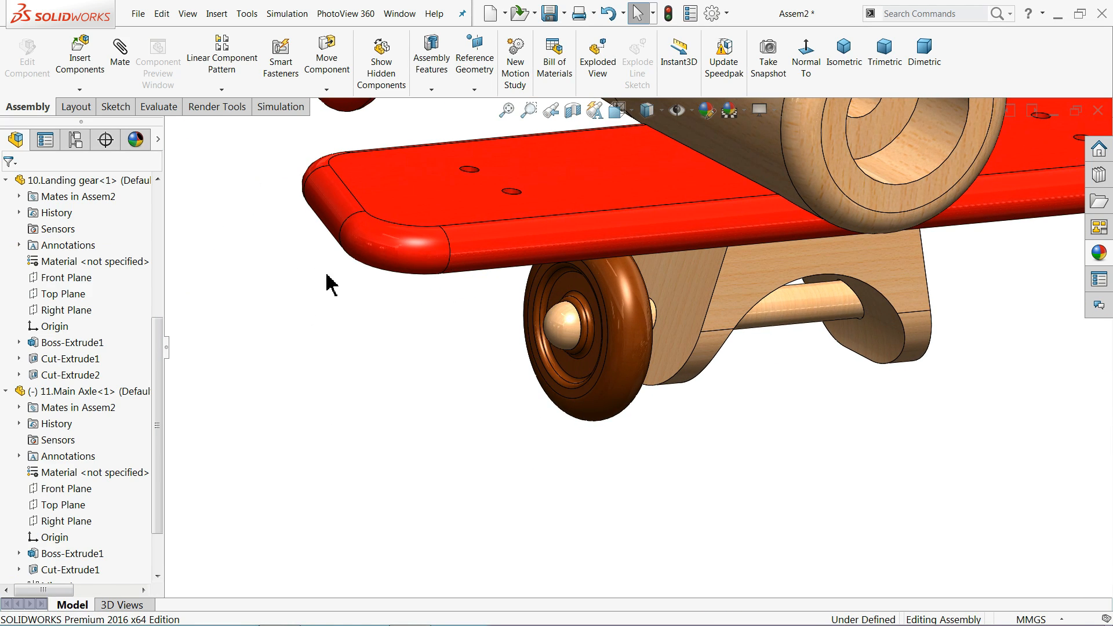
# Step: Copy the mated wheel and wheel axle within the assembly, placing both copies in free space below the opposite side of the landing gear
pyautogui.keyDown('ctrl'); pyautogui.moveTo(605, 392); pyautogui.dragTo(1057, 391); pyautogui.keyUp('ctrl')
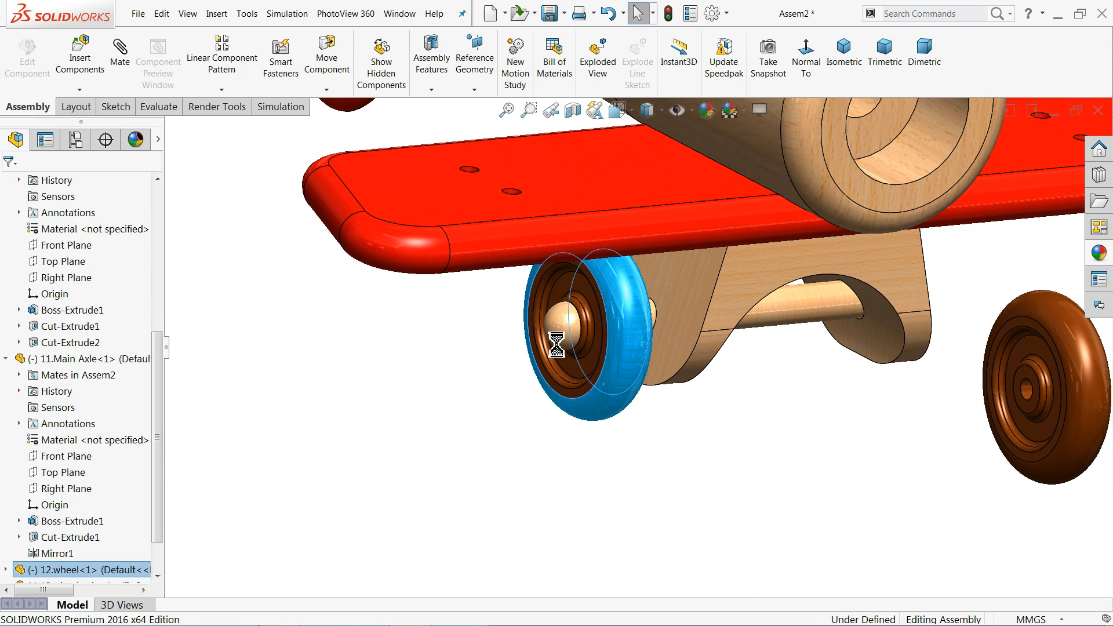
pyautogui.keyDown('ctrl'); pyautogui.moveTo(565, 328); pyautogui.dragTo(906, 451); pyautogui.keyUp('ctrl')
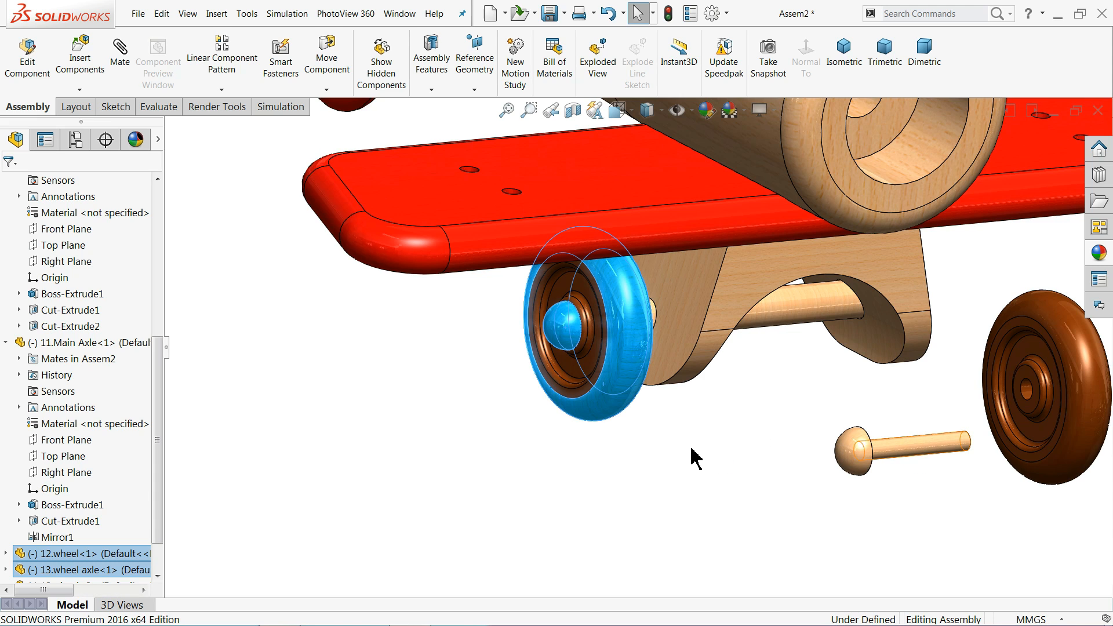
pyautogui.click(717, 447)
# Step: Collapse the landing gear and main axle components in the assembly tree
pyautogui.moveTo(718, 447); pyautogui.dragTo(772, 412, button='middle')
pyautogui.scroll(-2, 811, 380)
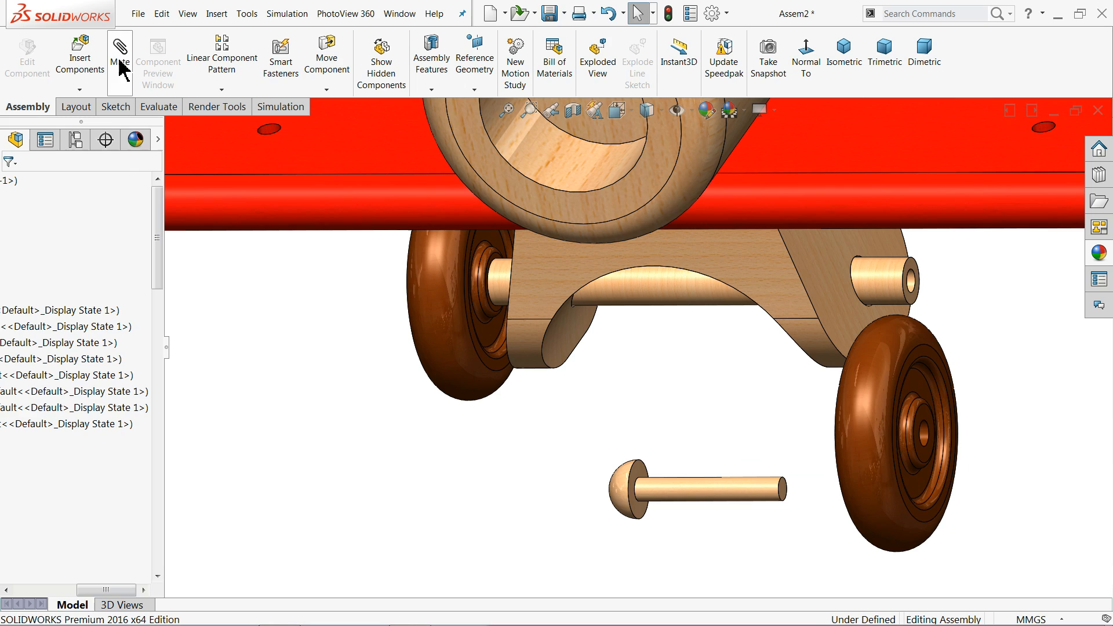
pyautogui.moveTo(91, 590); pyautogui.dragTo(23, 589)
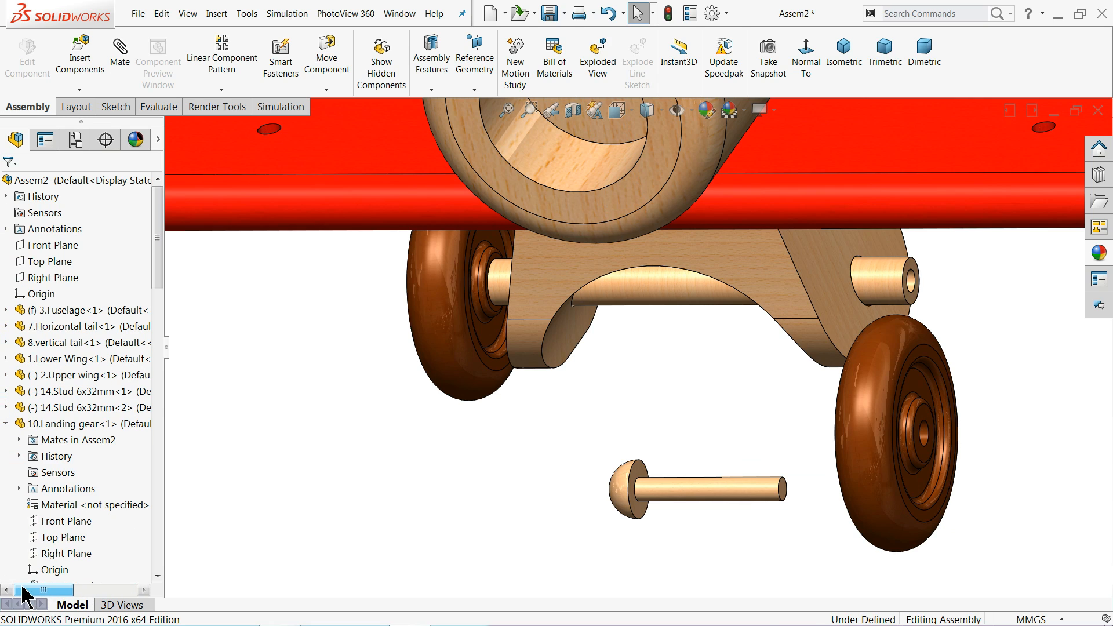
pyautogui.click(6, 424)
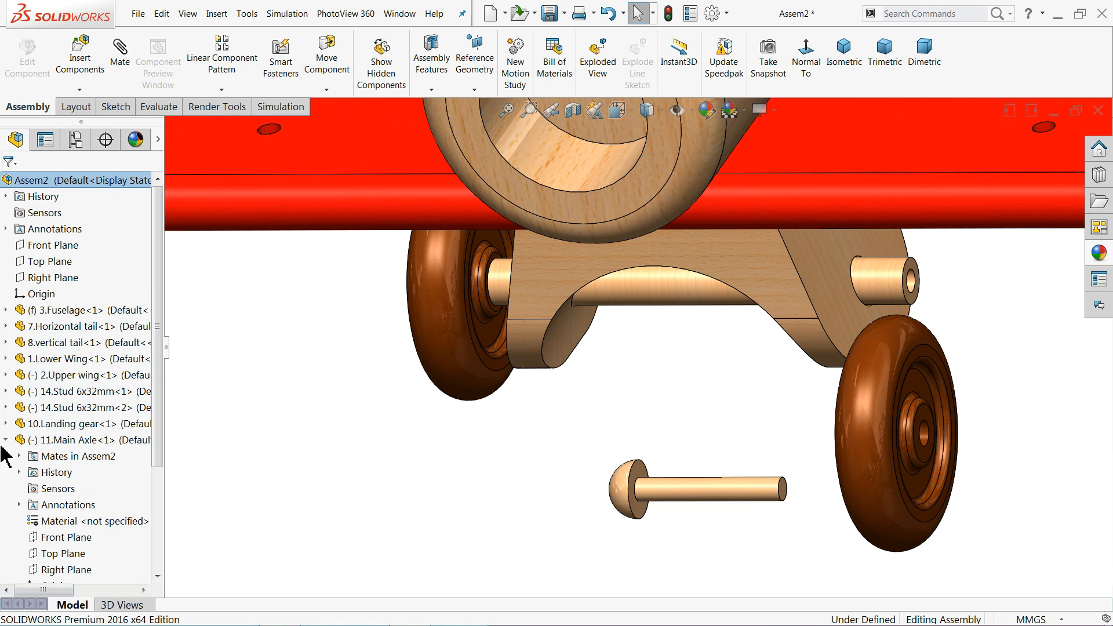
pyautogui.click(6, 440)
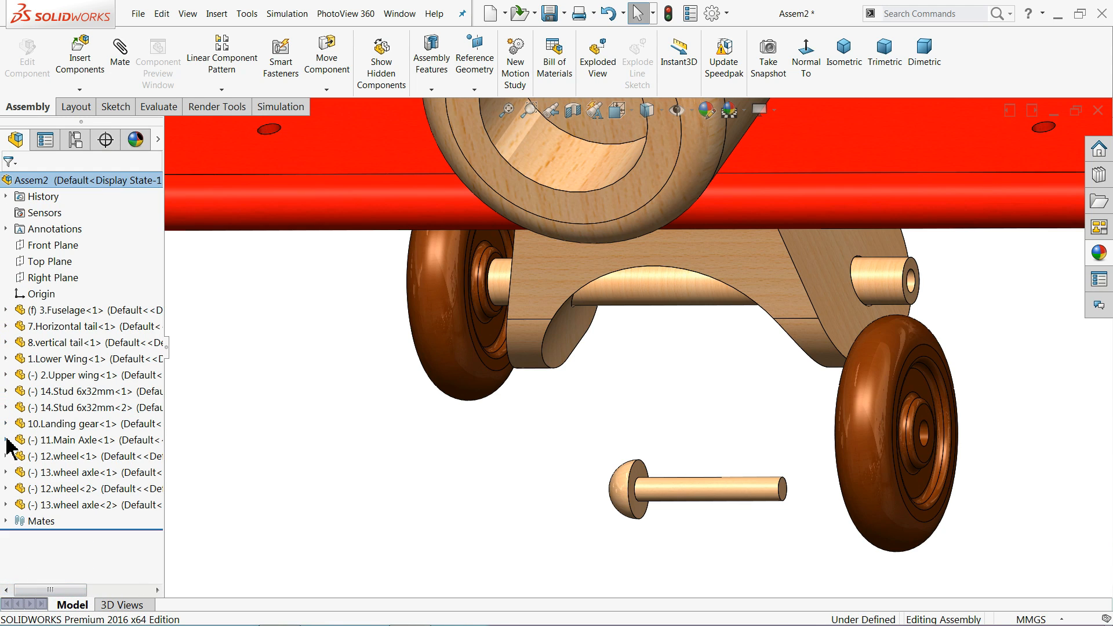
pyautogui.click(80, 55)
pyautogui.scroll(-3, 852, 426)
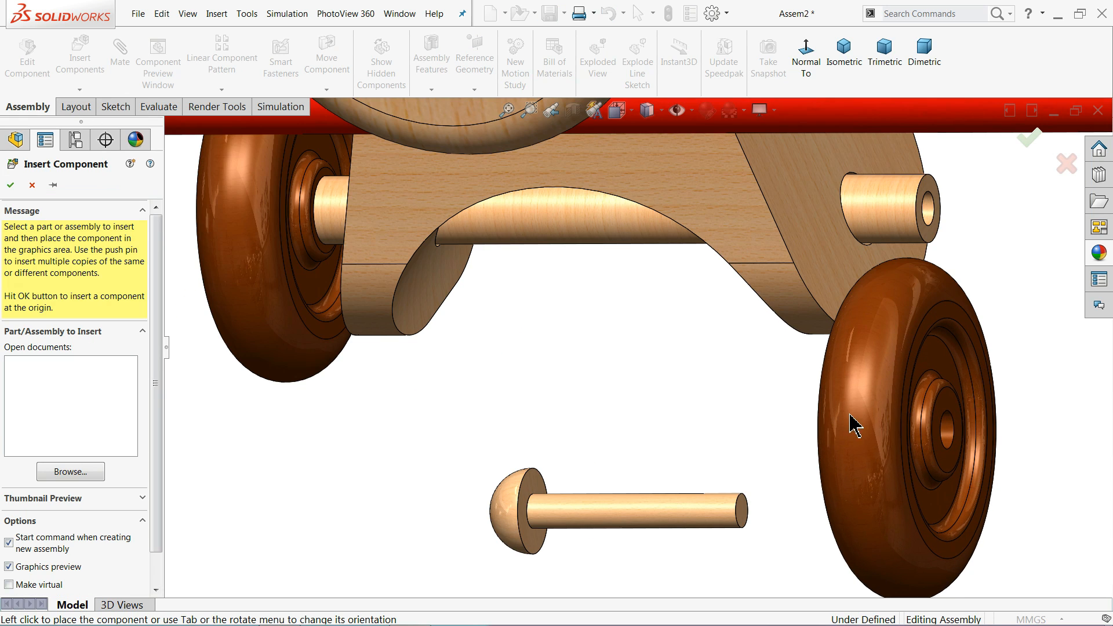
pyautogui.click(952, 432)
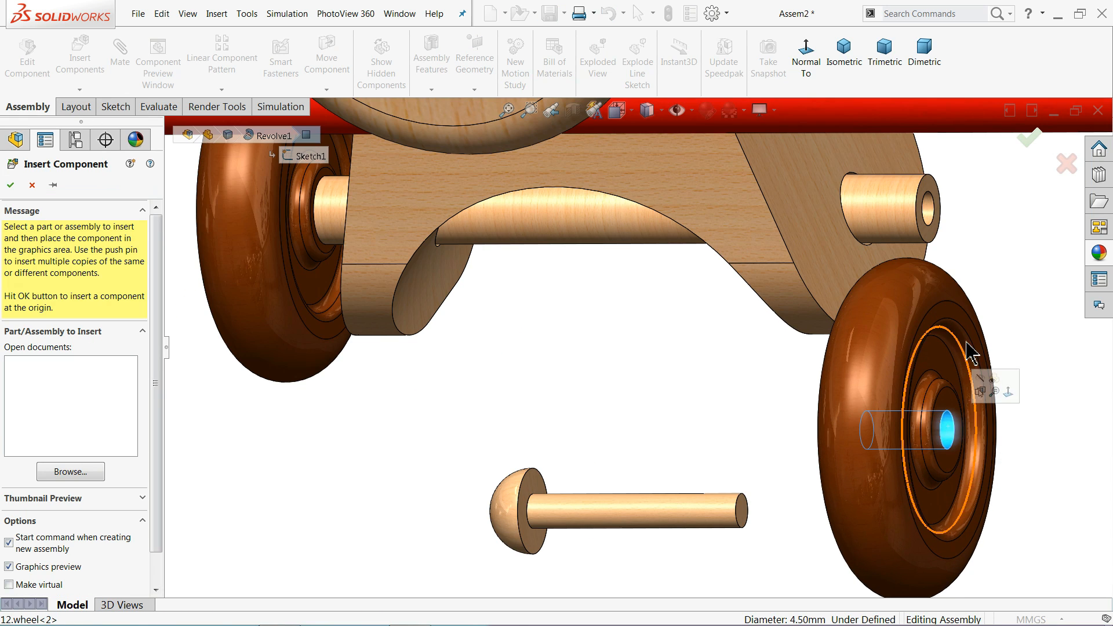
pyautogui.click(929, 220)
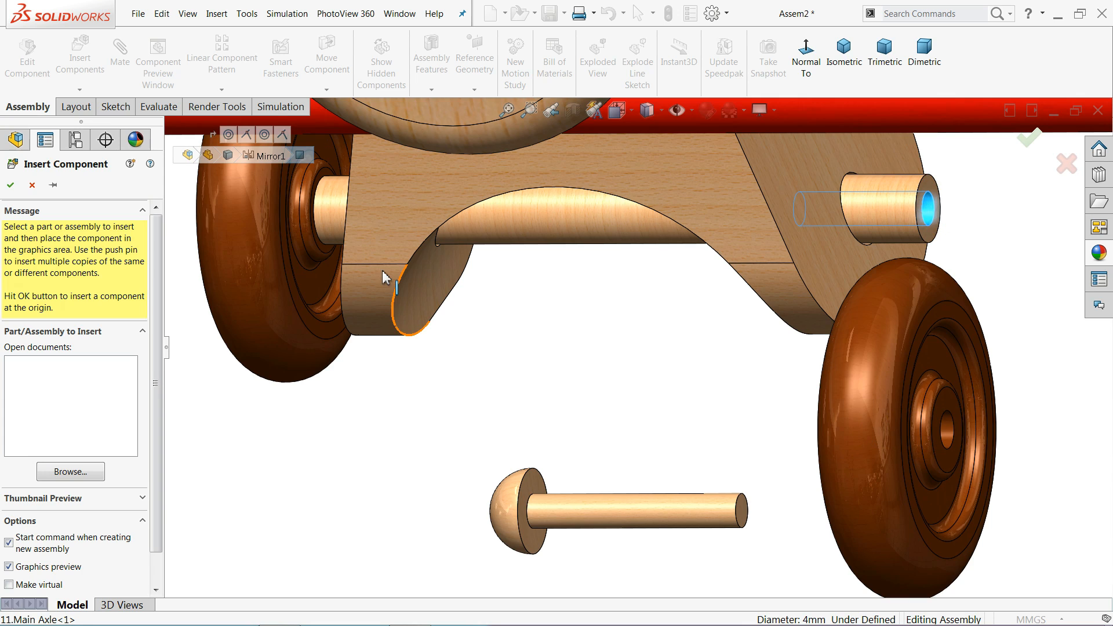
pyautogui.click(32, 185)
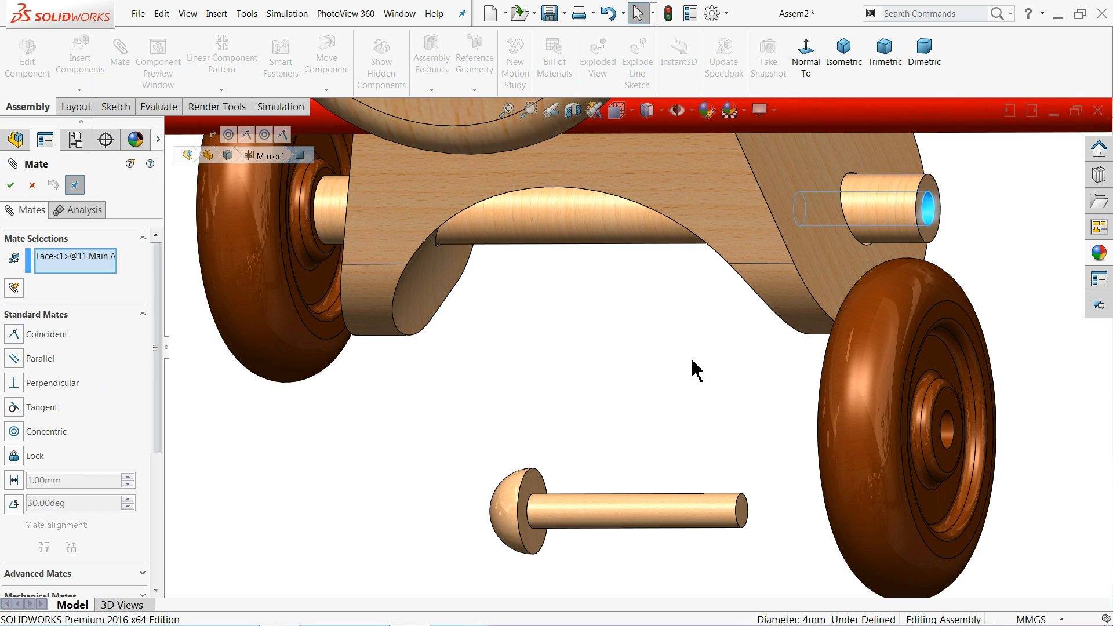
# Step: Add a Concentric mate between the selected hole in the main axle's free end and the second wheel's centre hole
pyautogui.click(951, 437)
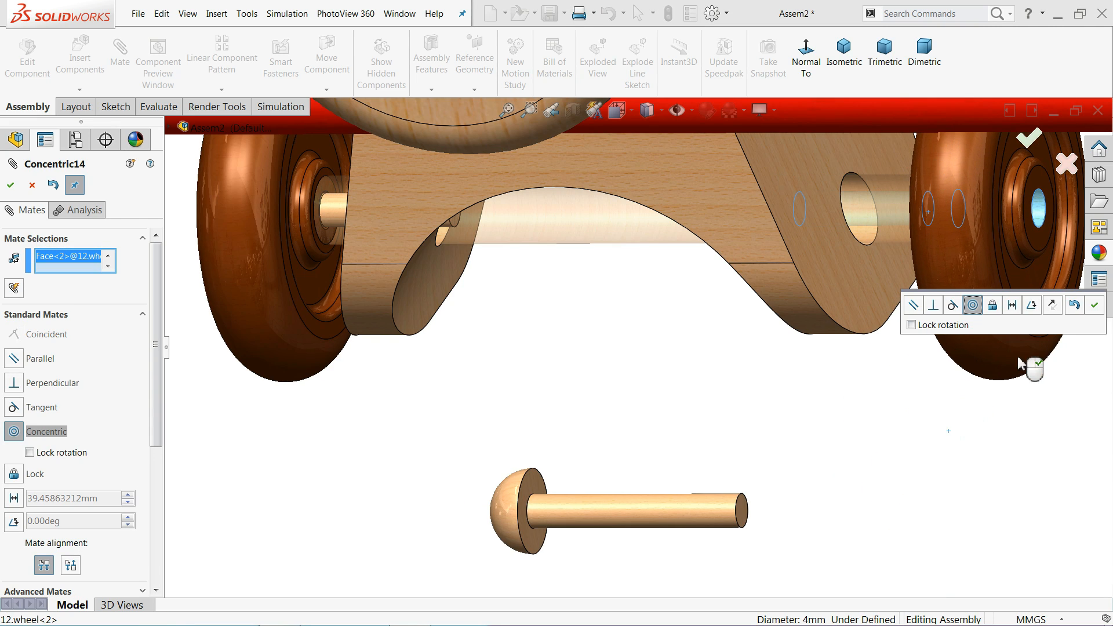
pyautogui.click(1096, 305)
# Step: Add a Coincident mate between the second wheel's inner hub face and the end face of the main axle
pyautogui.moveTo(1014, 318); pyautogui.dragTo(959, 261, button='middle')
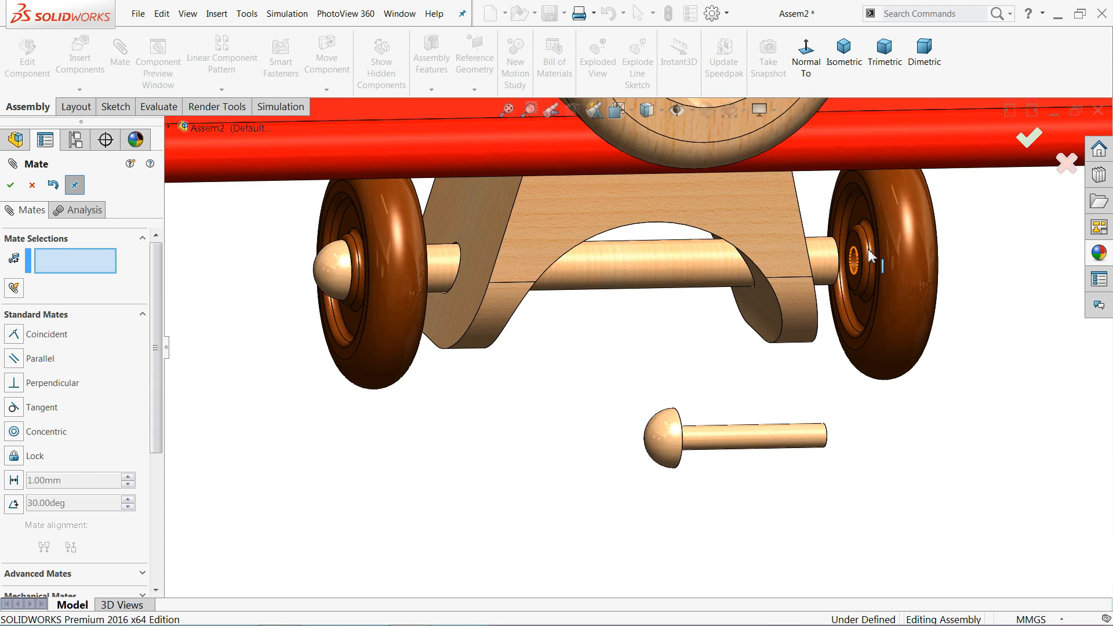
pyautogui.scroll(-8, 841, 290)
pyautogui.scroll(-2, 770, 307)
pyautogui.click(688, 375)
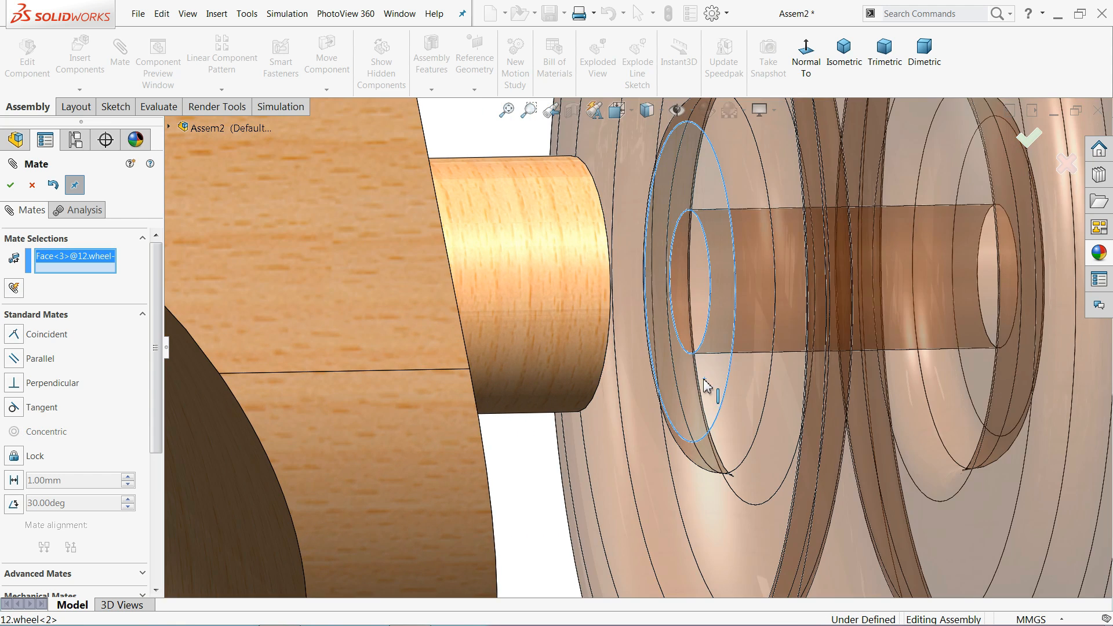
pyautogui.moveTo(684, 377); pyautogui.dragTo(654, 375, button='middle')
pyautogui.click(567, 371)
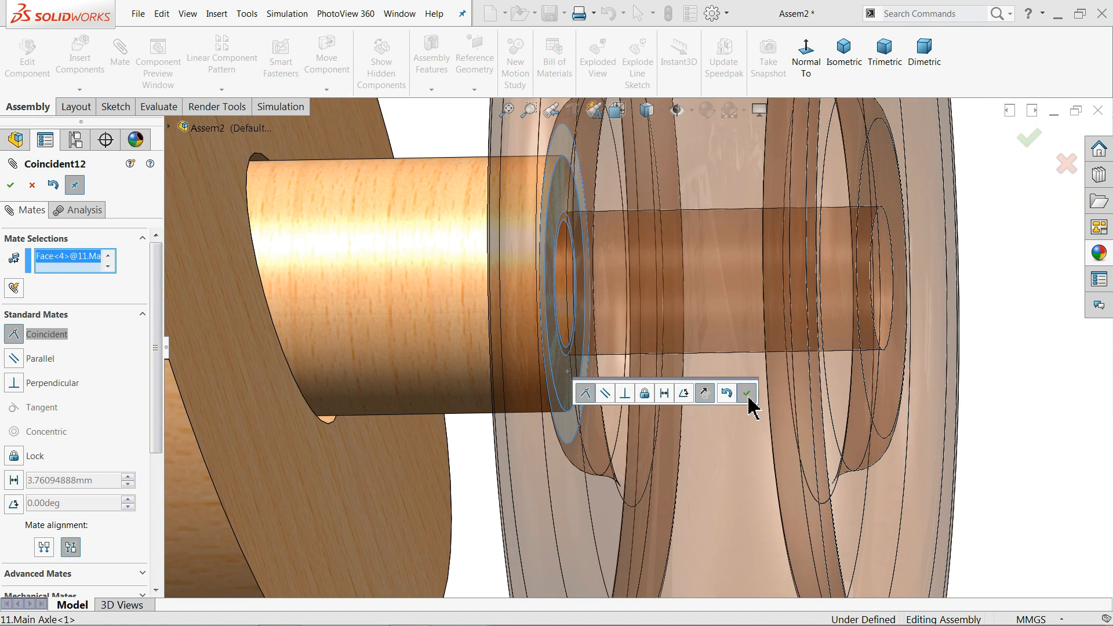
# Step: Accept the coincident mate between the main axle and second wheel, and mate the wheel axle concentric with the wheel's bore in flipped alignment
pyautogui.click(747, 394)
pyautogui.scroll(5, 740, 402)
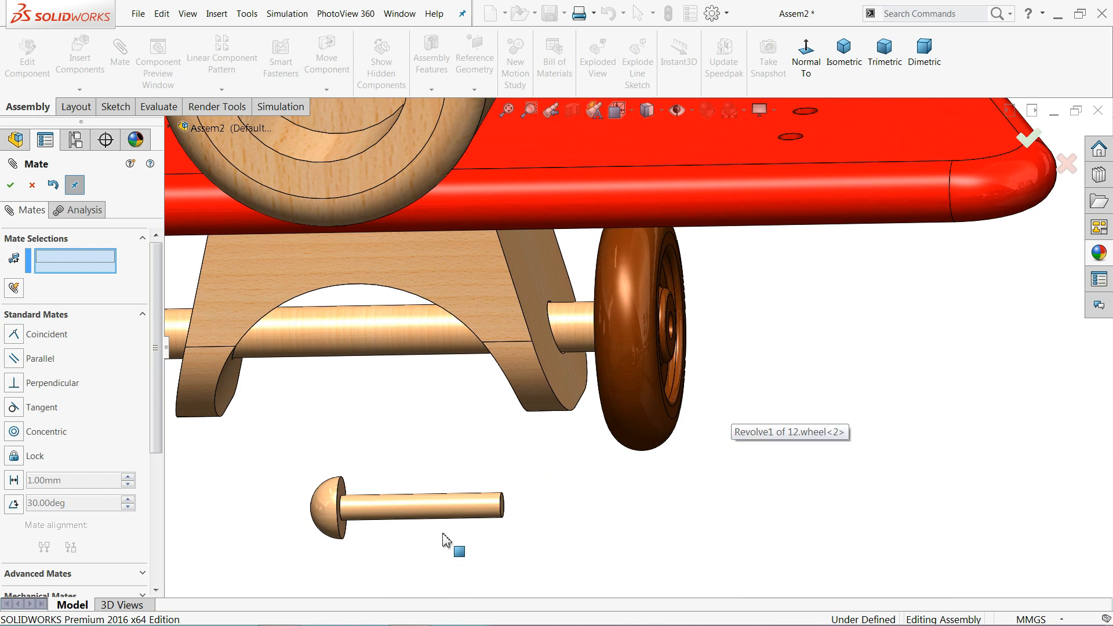
pyautogui.click(456, 507)
pyautogui.moveTo(572, 492); pyautogui.dragTo(615, 365, button='middle')
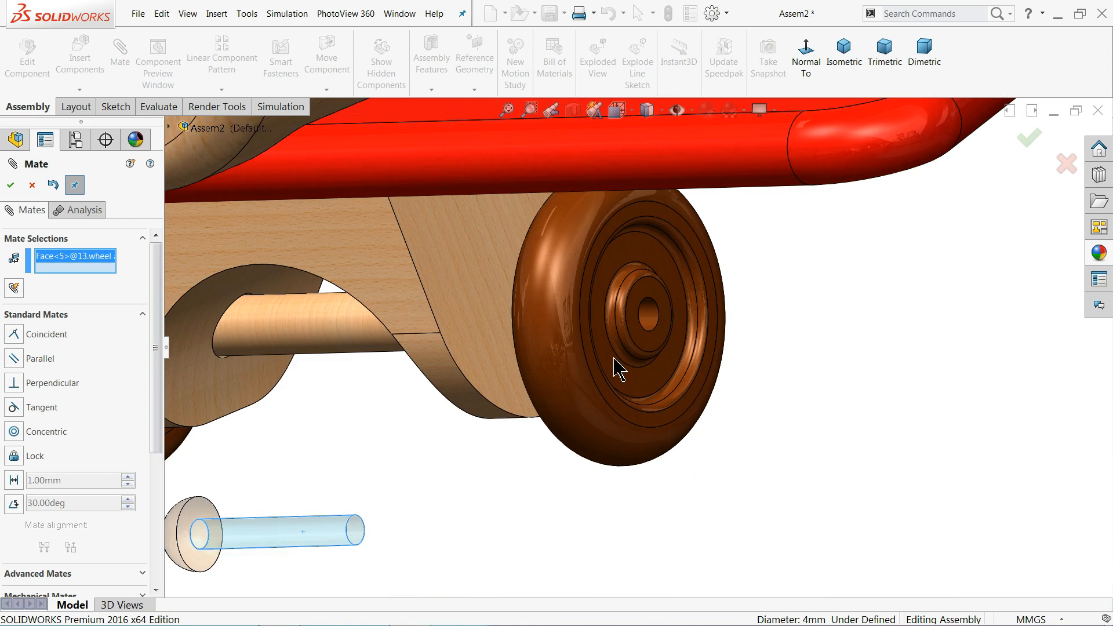
pyautogui.scroll(-3, 616, 366)
pyautogui.click(669, 307)
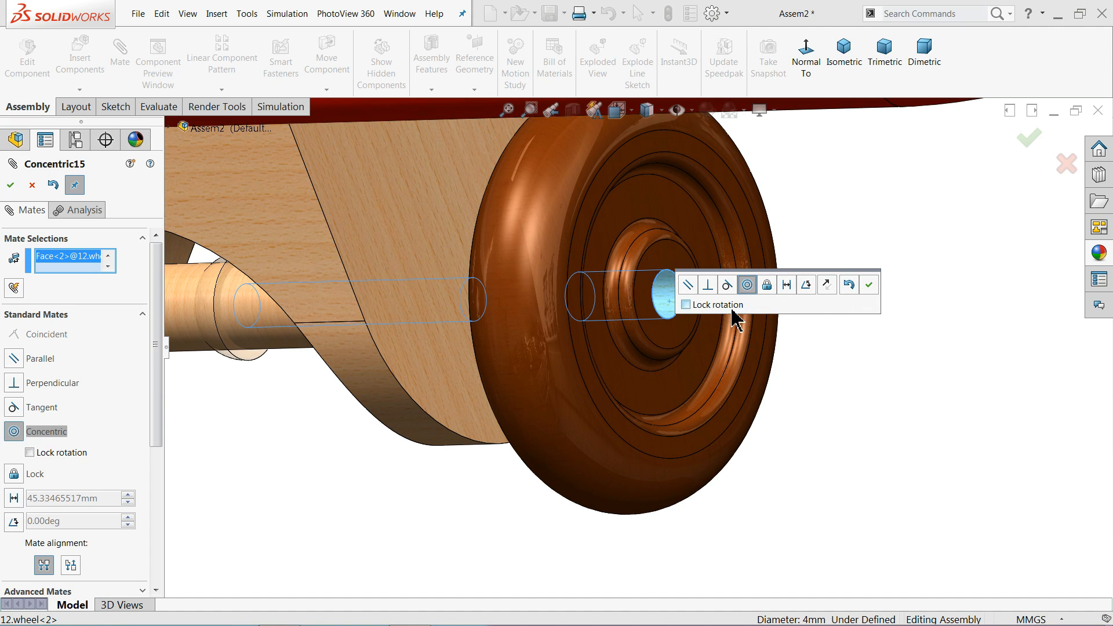
pyautogui.click(828, 285)
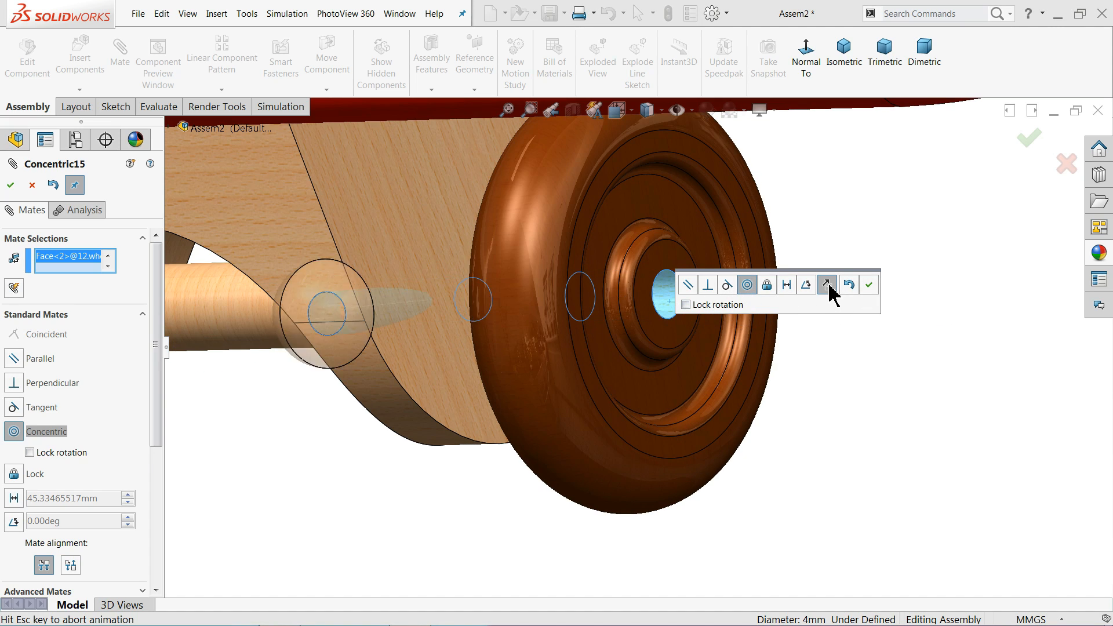
pyautogui.click(869, 285)
# Step: Pull the wheel axle clear of the wheel and mate its head's flat inner face coincident with the wheel's outer hub face
pyautogui.moveTo(722, 299); pyautogui.dragTo(830, 314)
pyautogui.click(683, 327)
pyautogui.moveTo(764, 323); pyautogui.dragTo(799, 323, button='middle')
pyautogui.click(777, 320)
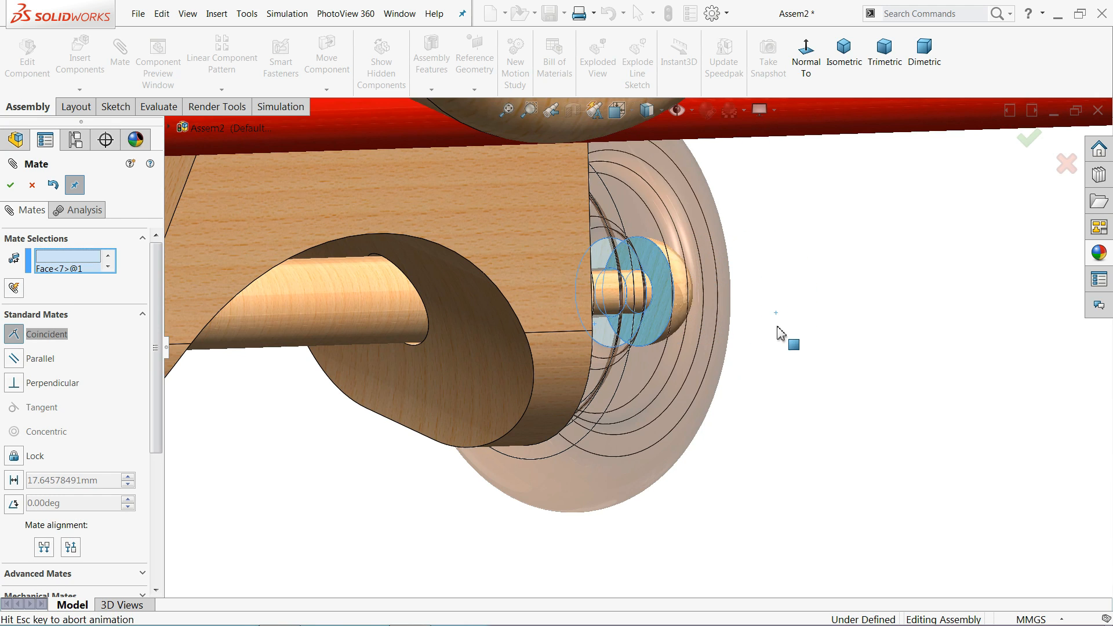
pyautogui.click(959, 294)
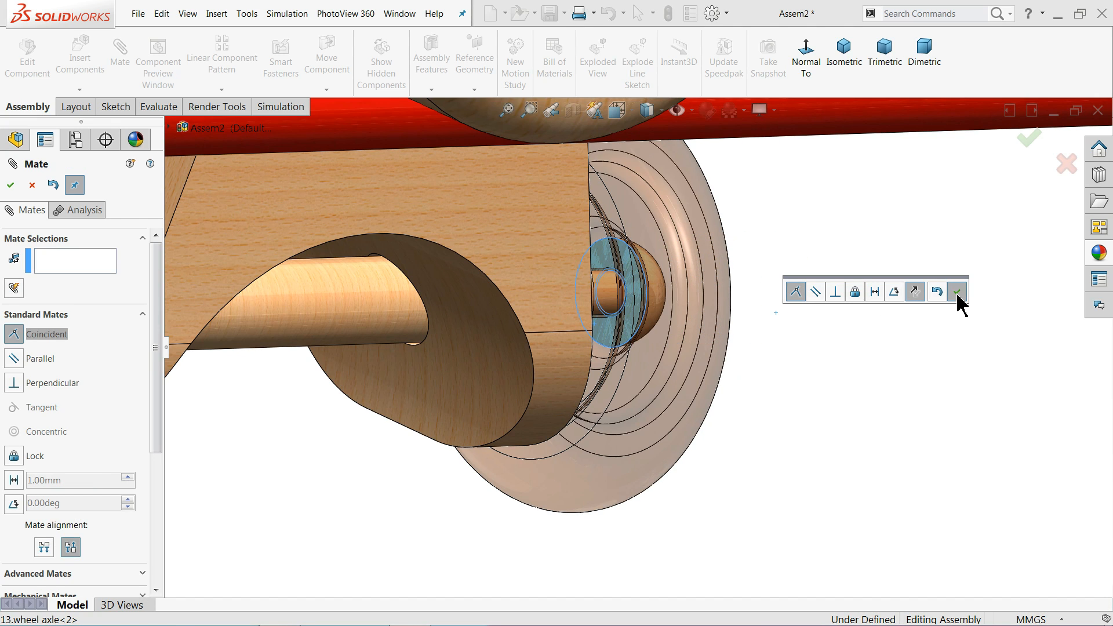
# Step: Examine the mated wheels and axles beneath the lower wing from several angles and finish the Mate command
pyautogui.scroll(4, 774, 341)
pyautogui.moveTo(773, 340); pyautogui.dragTo(702, 332, button='middle')
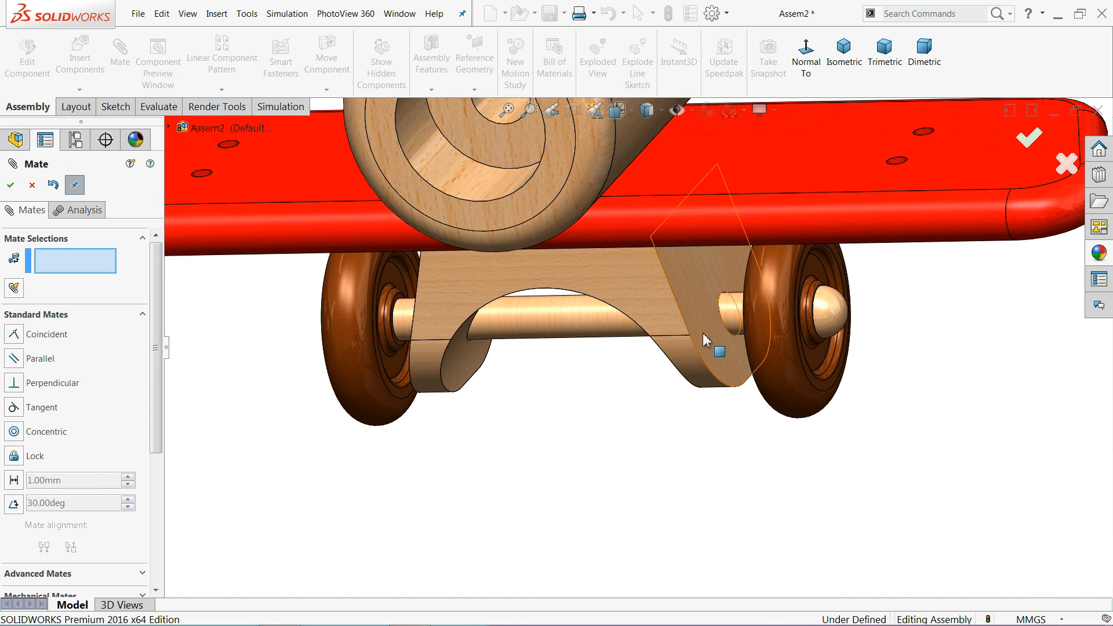
pyautogui.scroll(2, 703, 333)
pyautogui.scroll(-3, 732, 294)
pyautogui.click(690, 415)
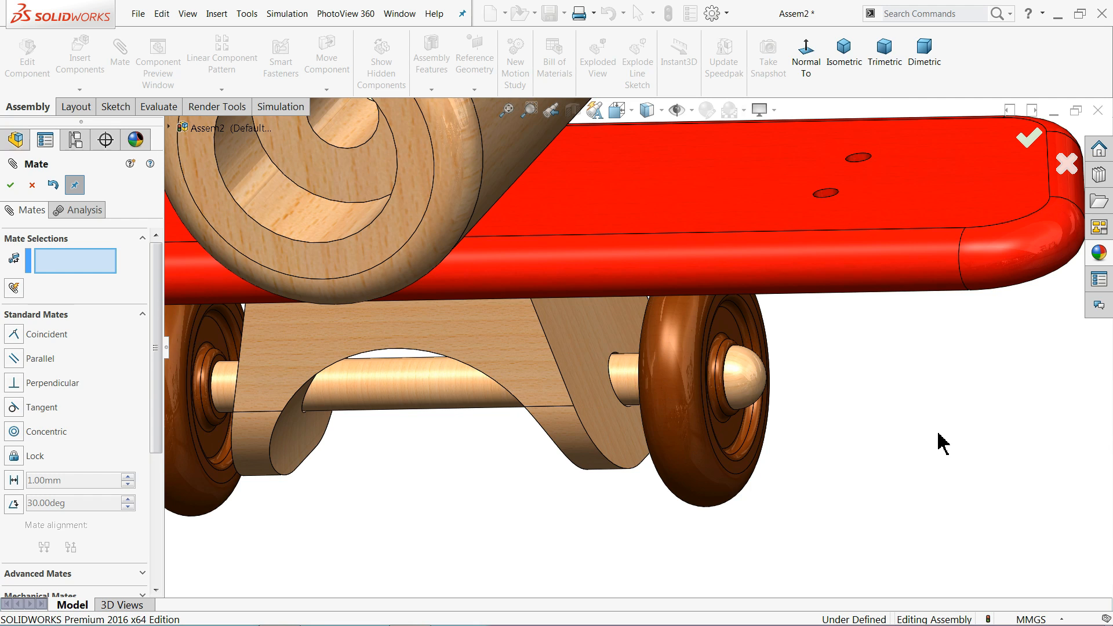
pyautogui.scroll(8, 904, 429)
pyautogui.moveTo(591, 334); pyautogui.dragTo(670, 330, button='middle')
pyautogui.scroll(-5, 699, 215)
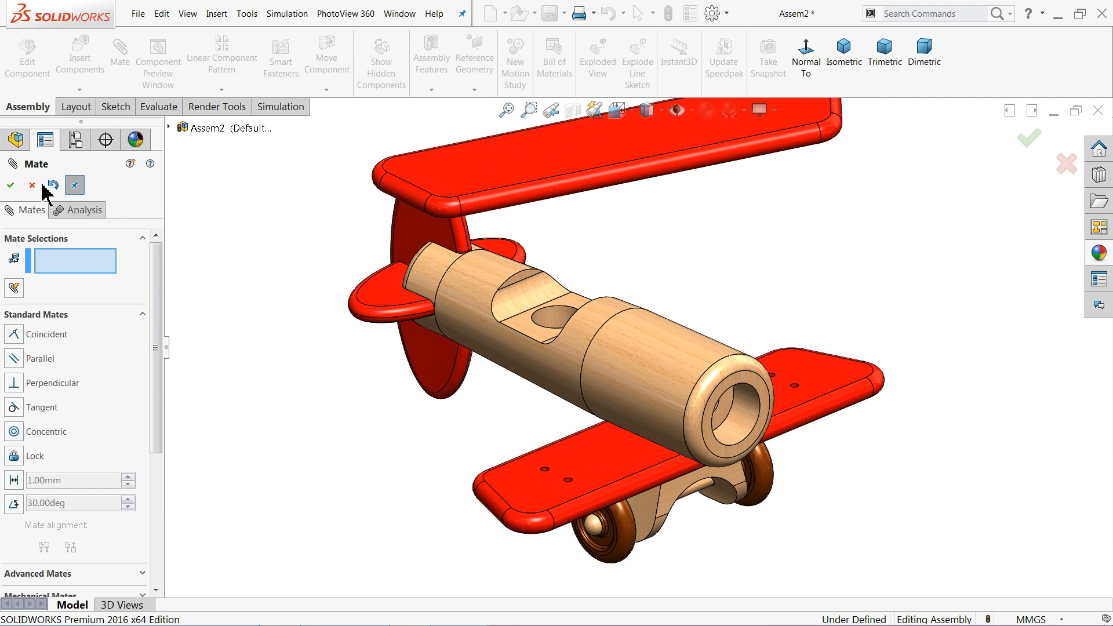
pyautogui.click(10, 185)
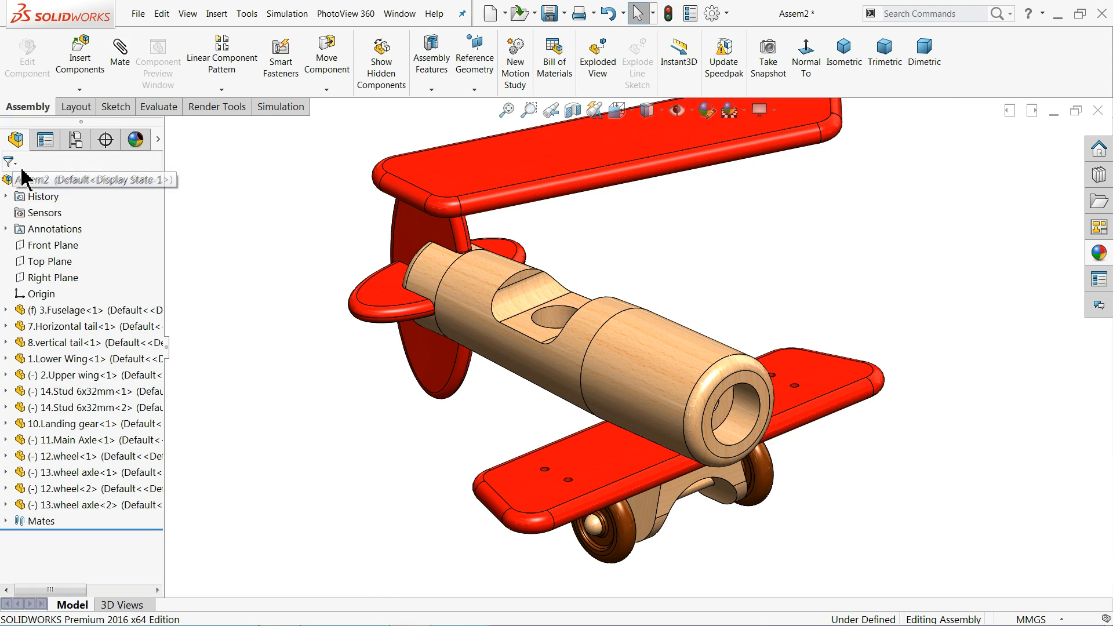
# Step: Insert the 9.Pilot part into the assembly beside the fuselage
pyautogui.click(80, 64)
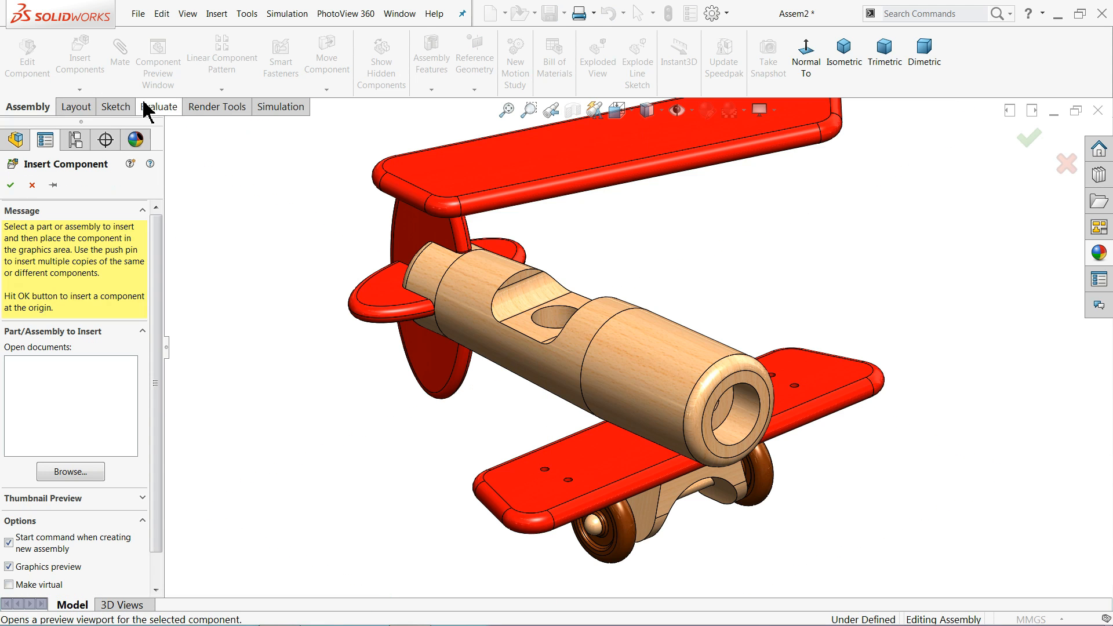
pyautogui.click(62, 475)
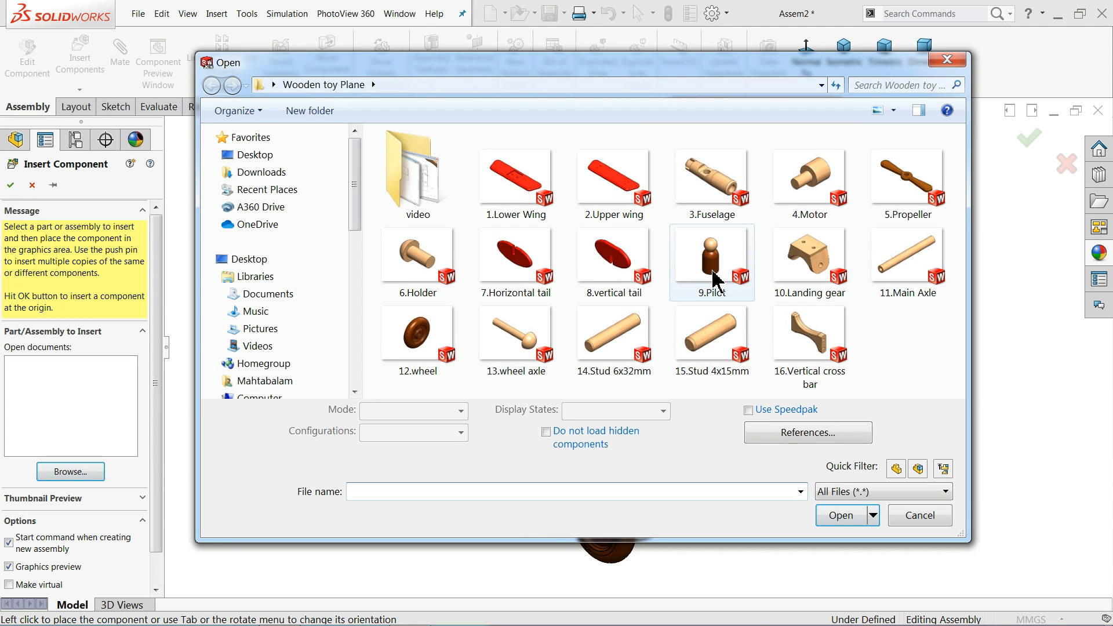
pyautogui.click(713, 267)
pyautogui.click(839, 514)
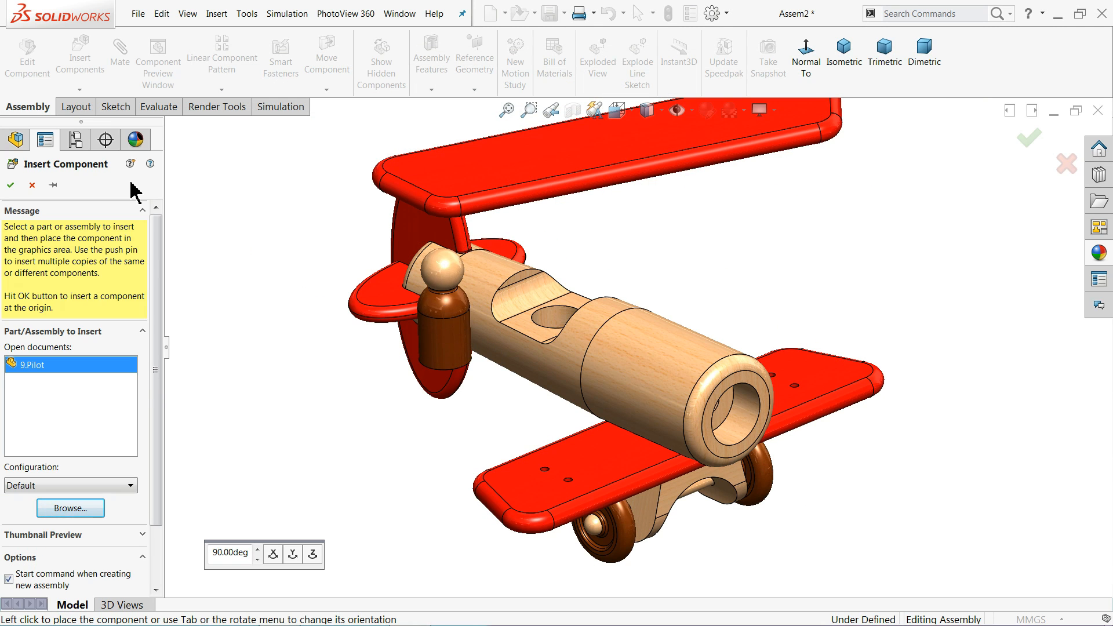
# Step: Mate the pilot's bottom circular edge coincident with the bottom edge of the fuselage's cockpit hole
pyautogui.click(122, 63)
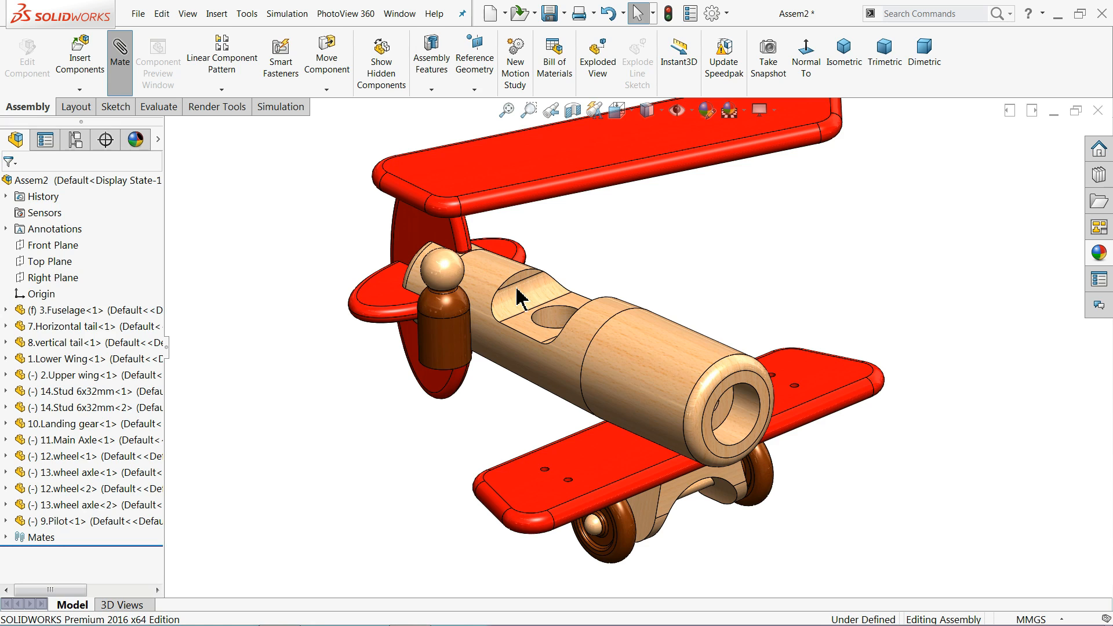
pyautogui.scroll(-4, 591, 377)
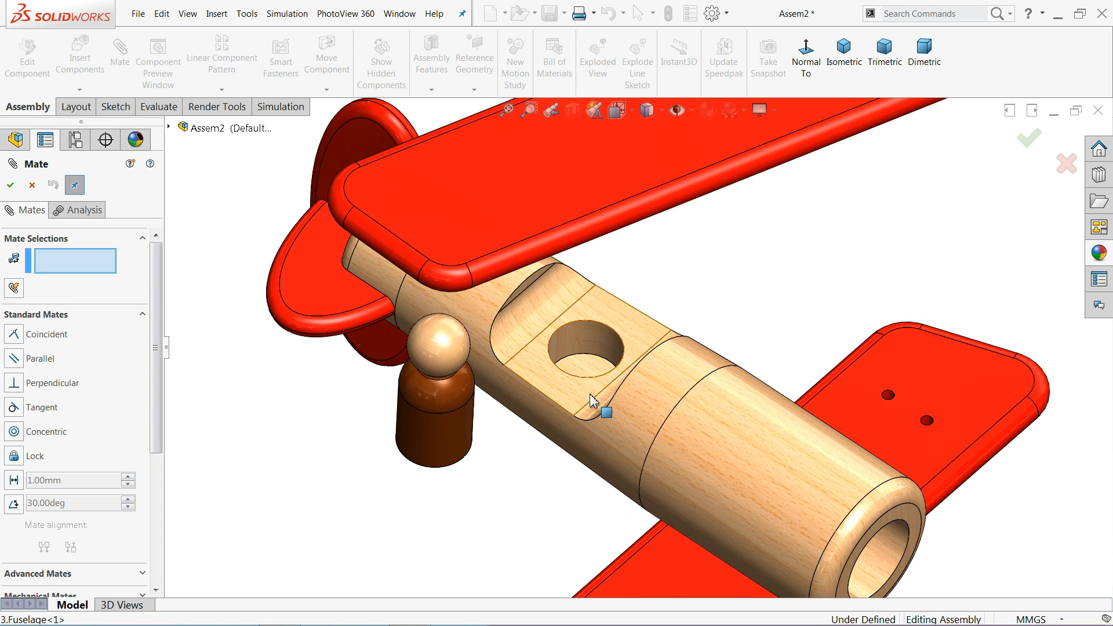
pyautogui.scroll(-3, 588, 377)
pyautogui.click(524, 324)
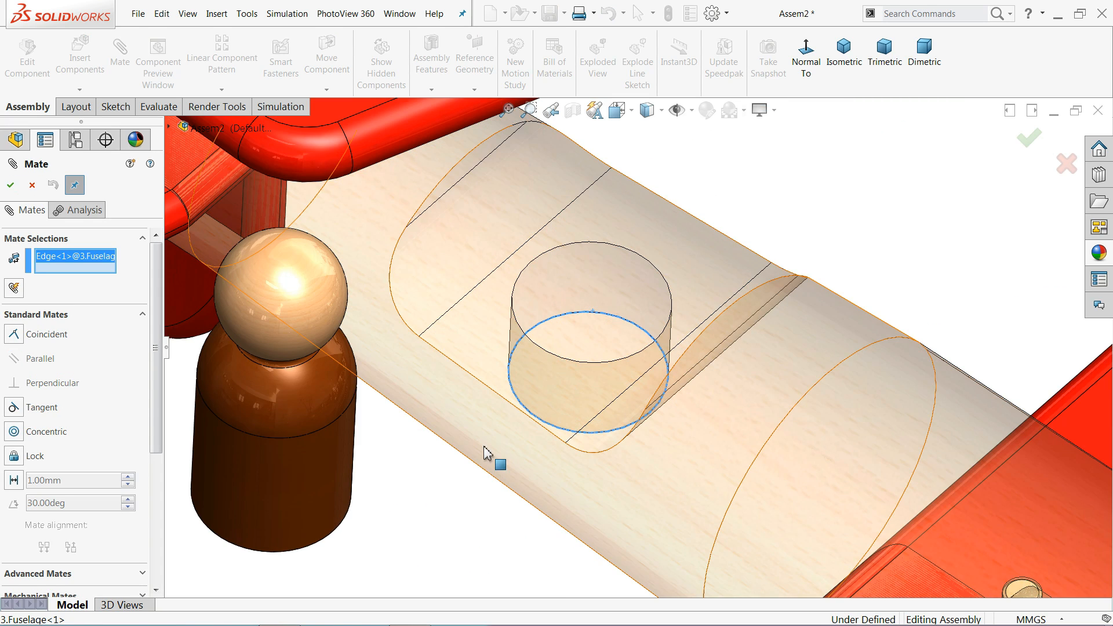
pyautogui.click(342, 527)
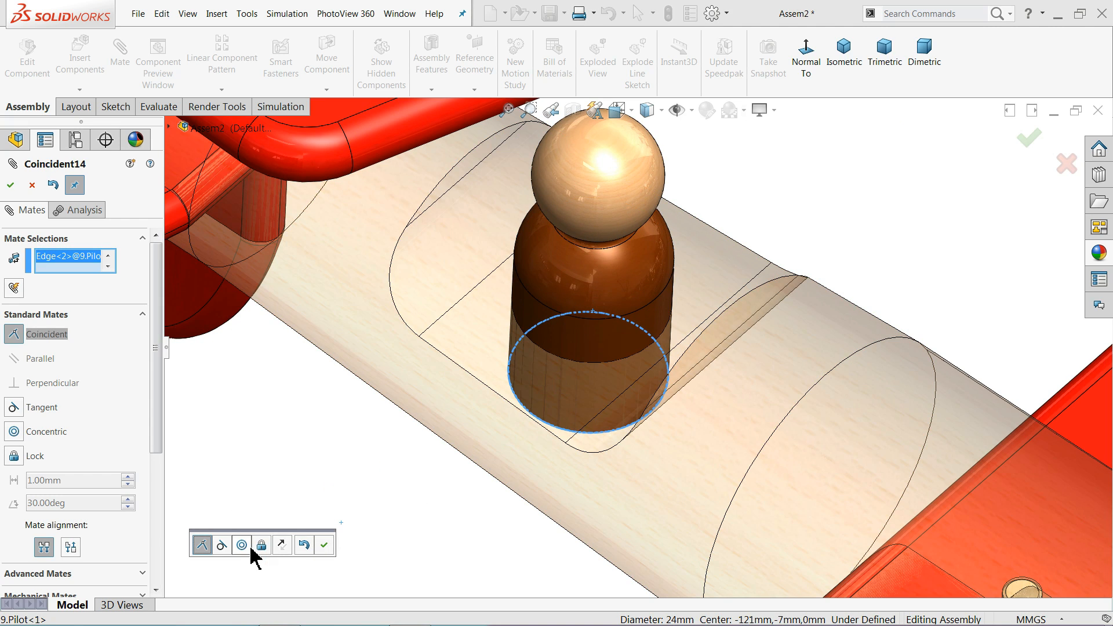
pyautogui.click(326, 542)
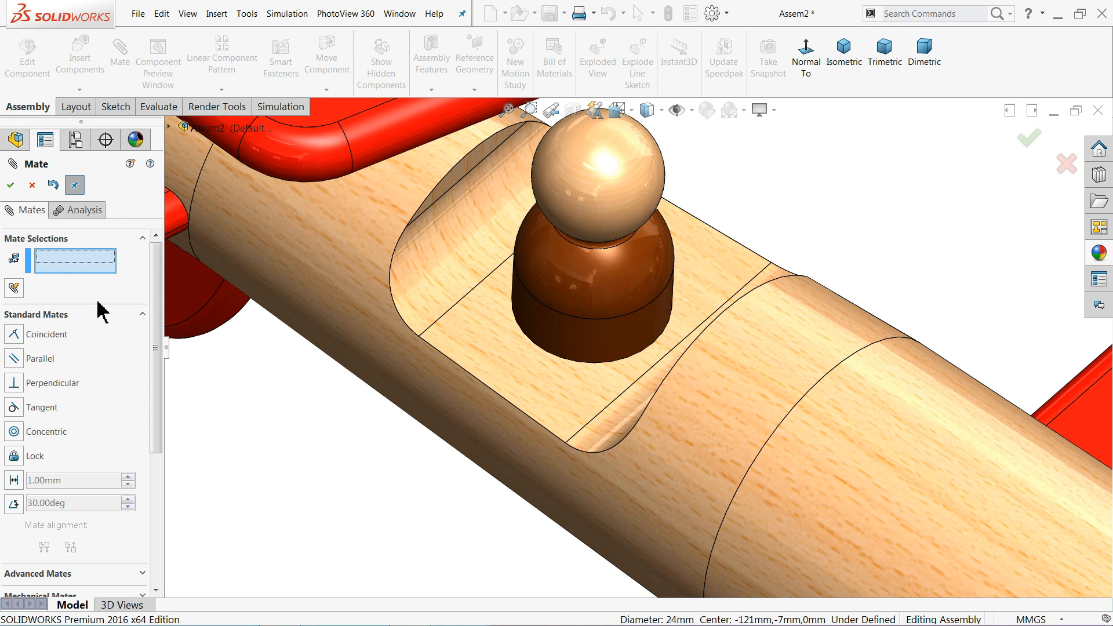
pyautogui.press('Escape')
# Step: Examine how the pilot sits in the fuselage's cockpit hole and in the overall plane
pyautogui.click(594, 306)
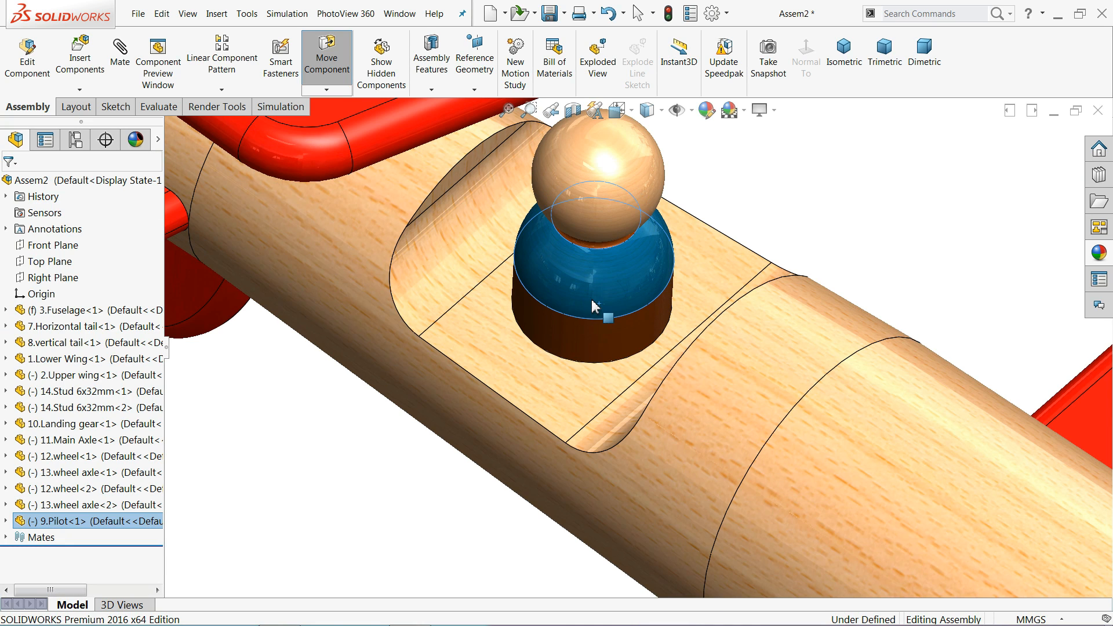
pyautogui.press('f')
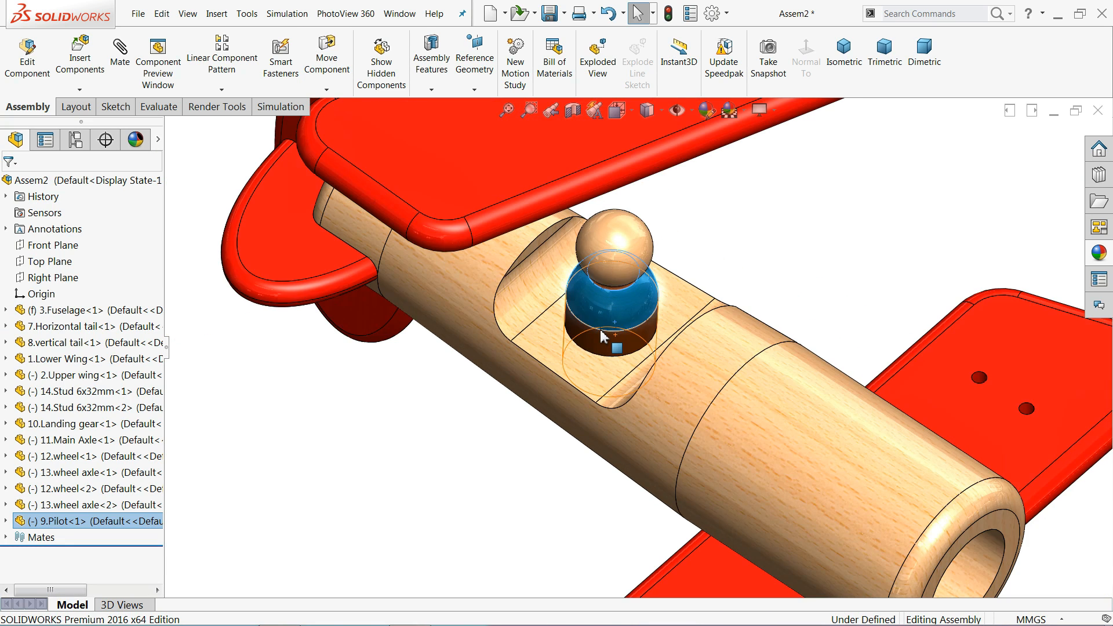
pyautogui.press('Escape')
pyautogui.moveTo(720, 341); pyautogui.dragTo(718, 318, button='middle')
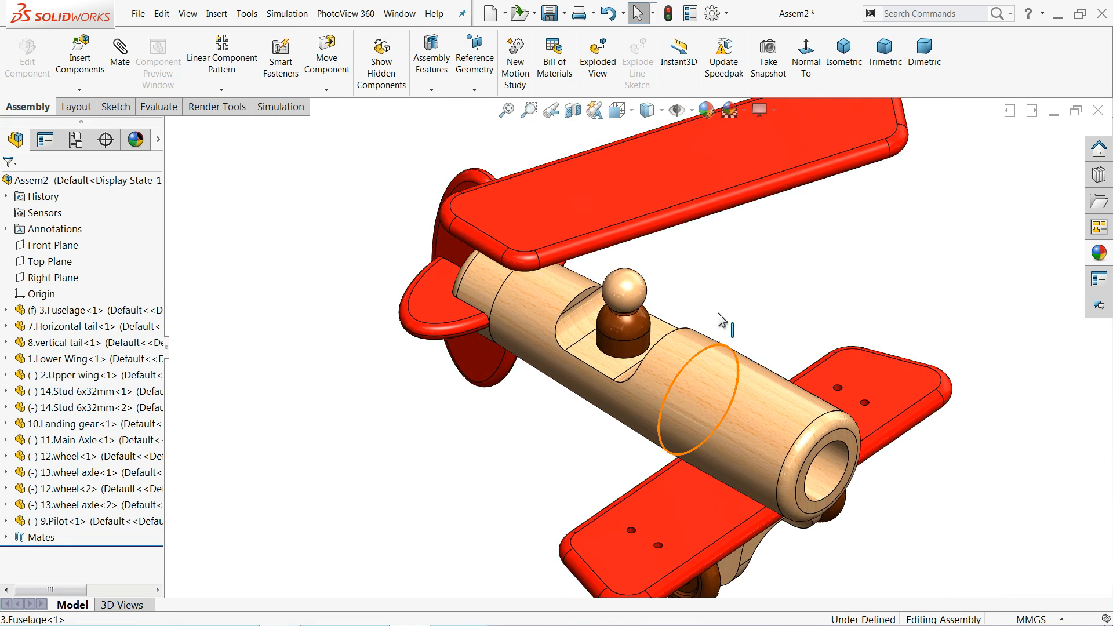
pyautogui.scroll(4, 718, 318)
pyautogui.scroll(-2, 742, 388)
pyautogui.click(116, 73)
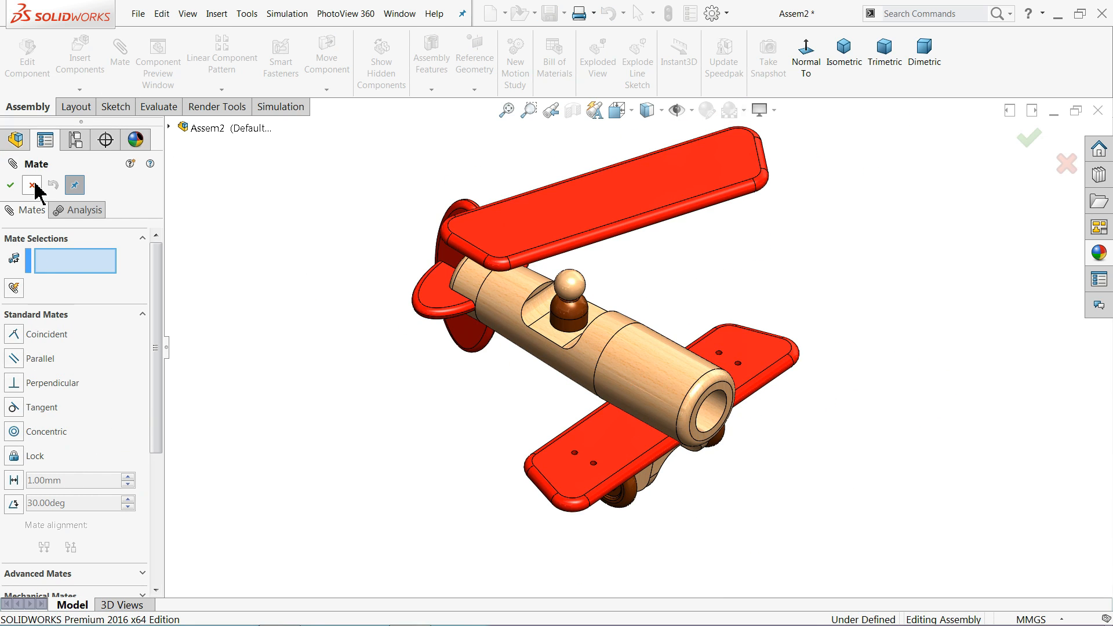
pyautogui.click(32, 185)
# Step: Insert the 15.Stud 4x15mm and 16.Vertical cross bar parts together, placing both beside the plane between the wings
pyautogui.click(80, 51)
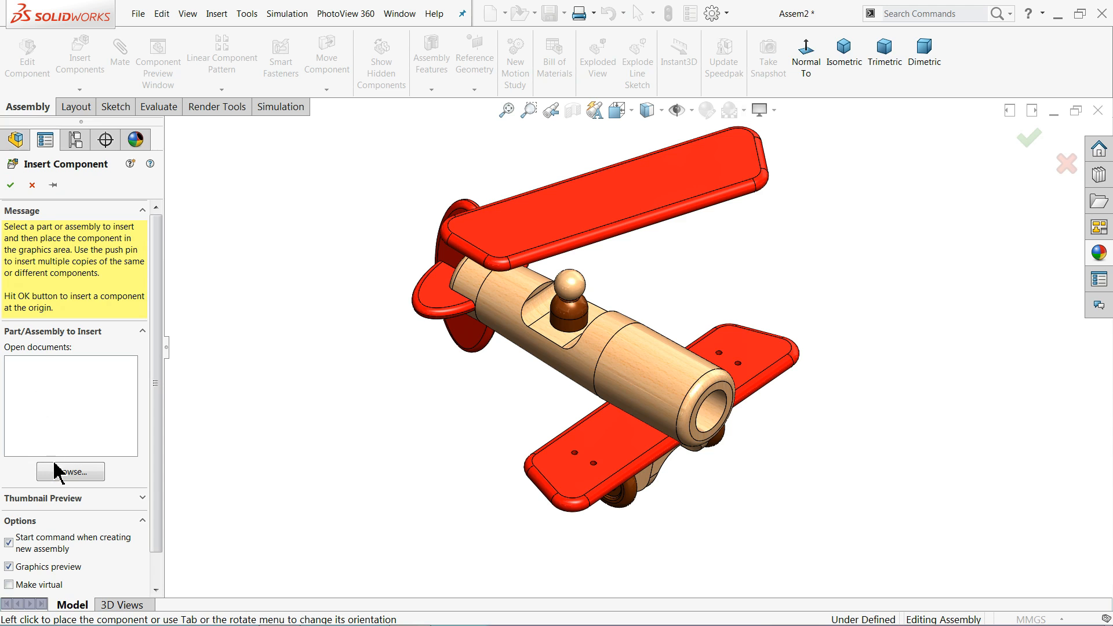
pyautogui.click(54, 473)
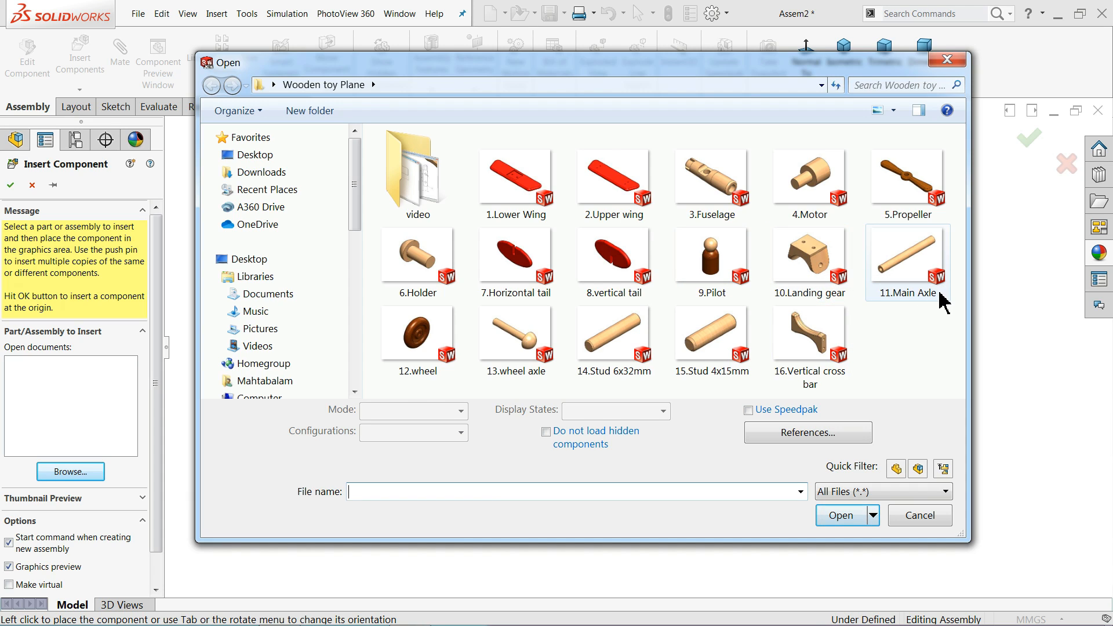
pyautogui.click(806, 348)
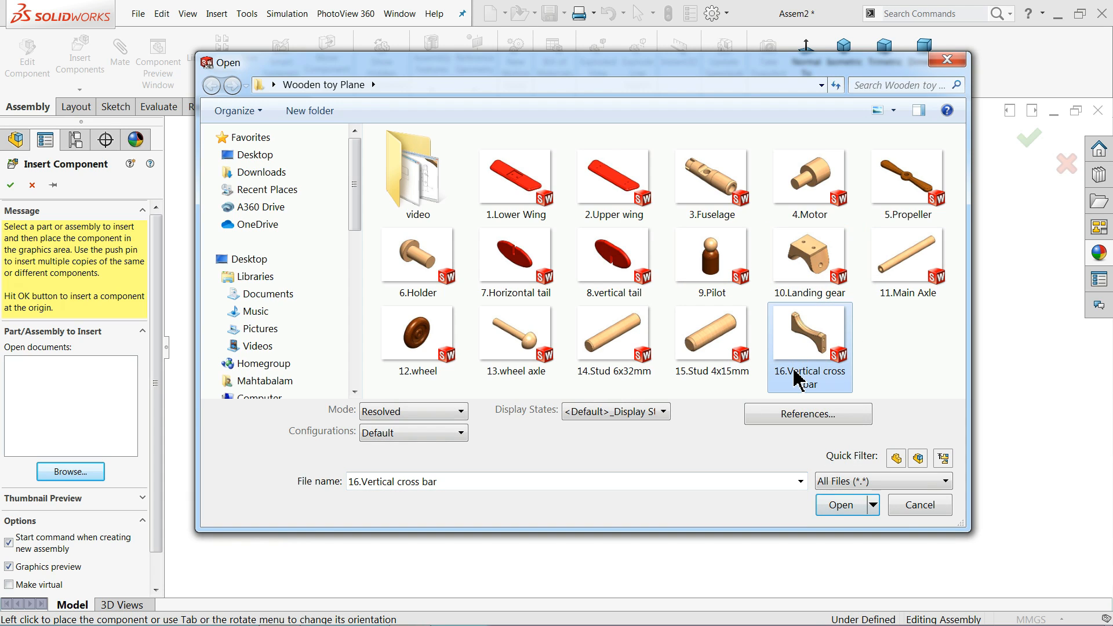
pyautogui.keyDown('ctrl'); pyautogui.click(722, 348); pyautogui.keyUp('ctrl')
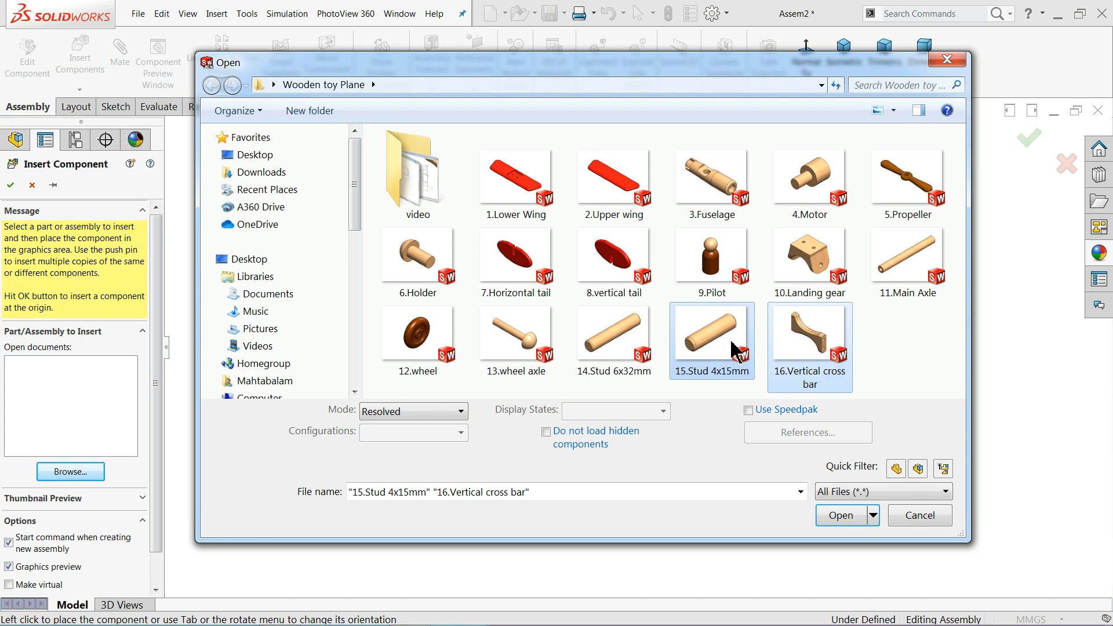
pyautogui.click(863, 513)
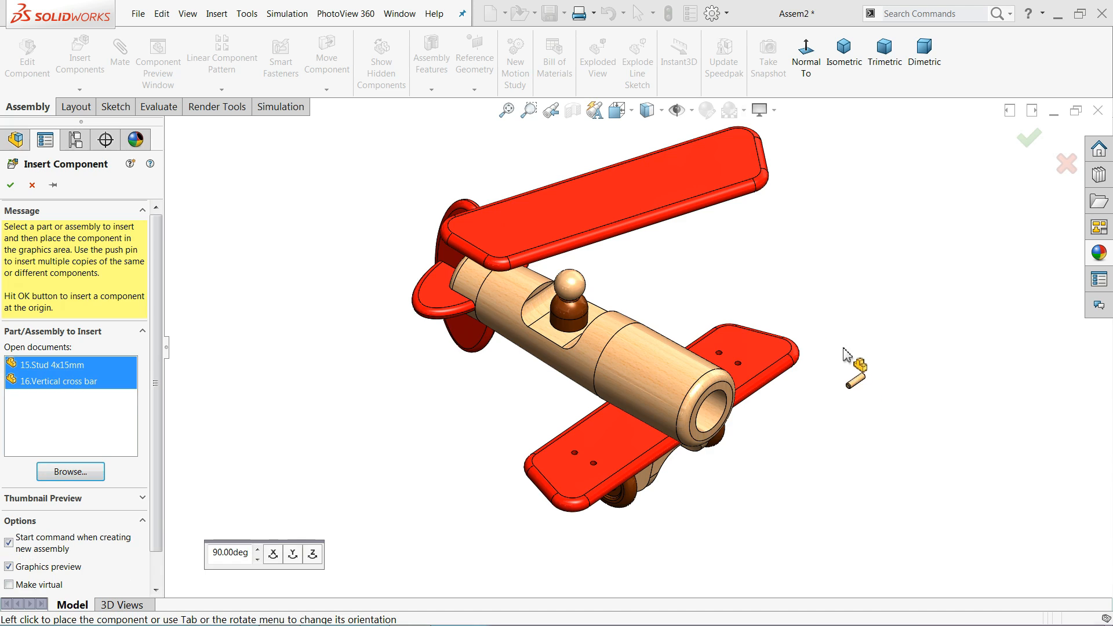
pyautogui.click(819, 302)
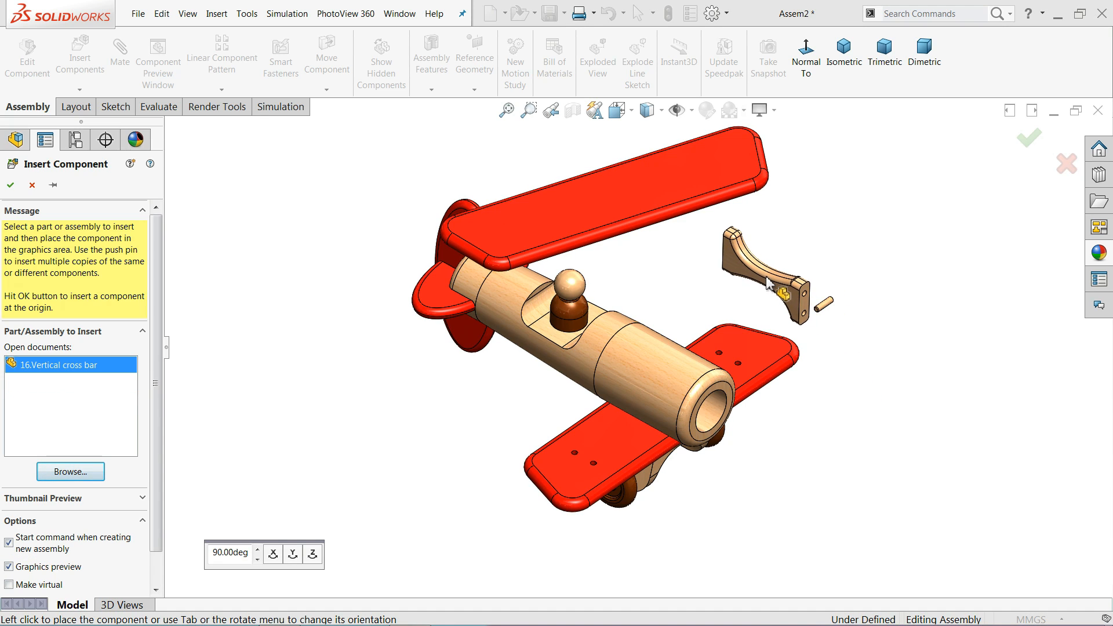
pyautogui.click(768, 278)
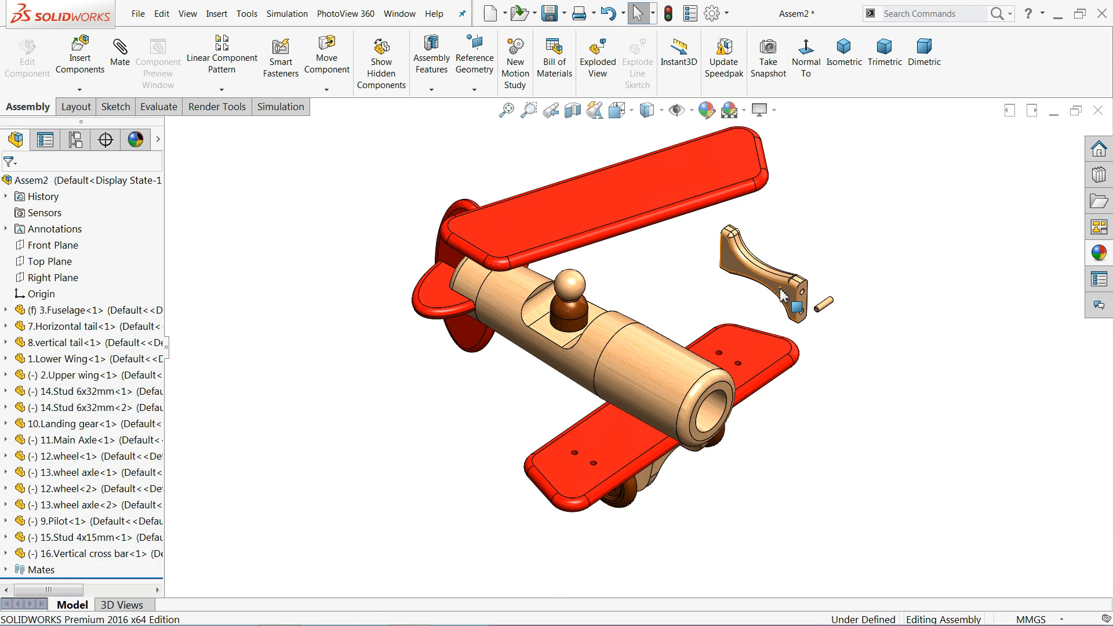
# Step: Rotate the vertical cross bar and the 4x15 mm stud freely until both stand upright
pyautogui.scroll(-3, 776, 292)
pyautogui.click(326, 88)
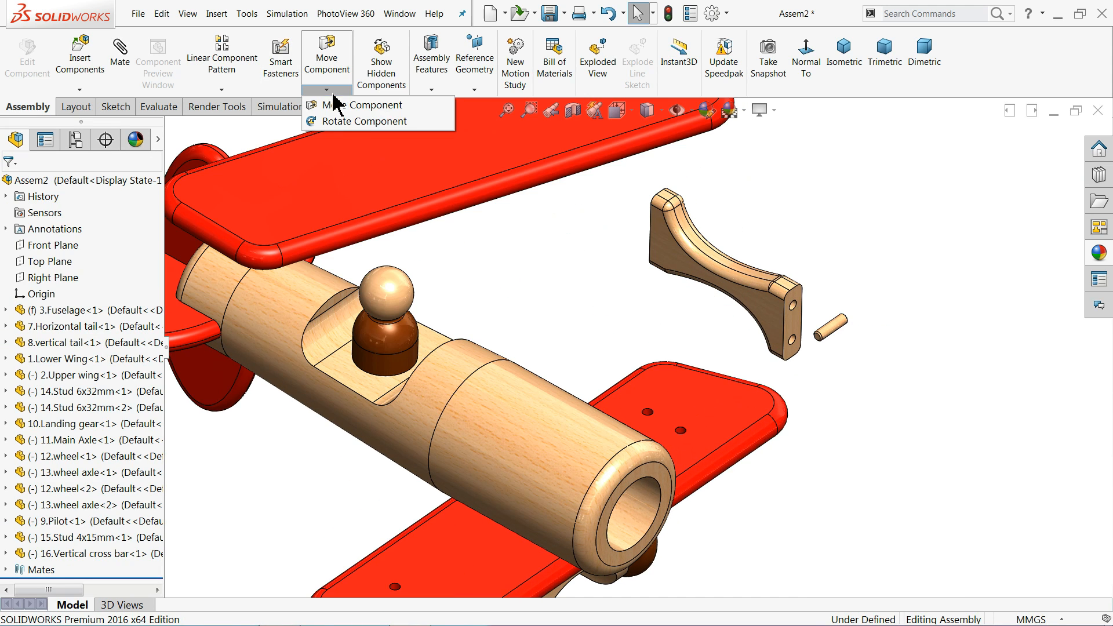
pyautogui.click(348, 117)
pyautogui.moveTo(651, 236); pyautogui.dragTo(864, 279)
pyautogui.moveTo(742, 271); pyautogui.dragTo(755, 391)
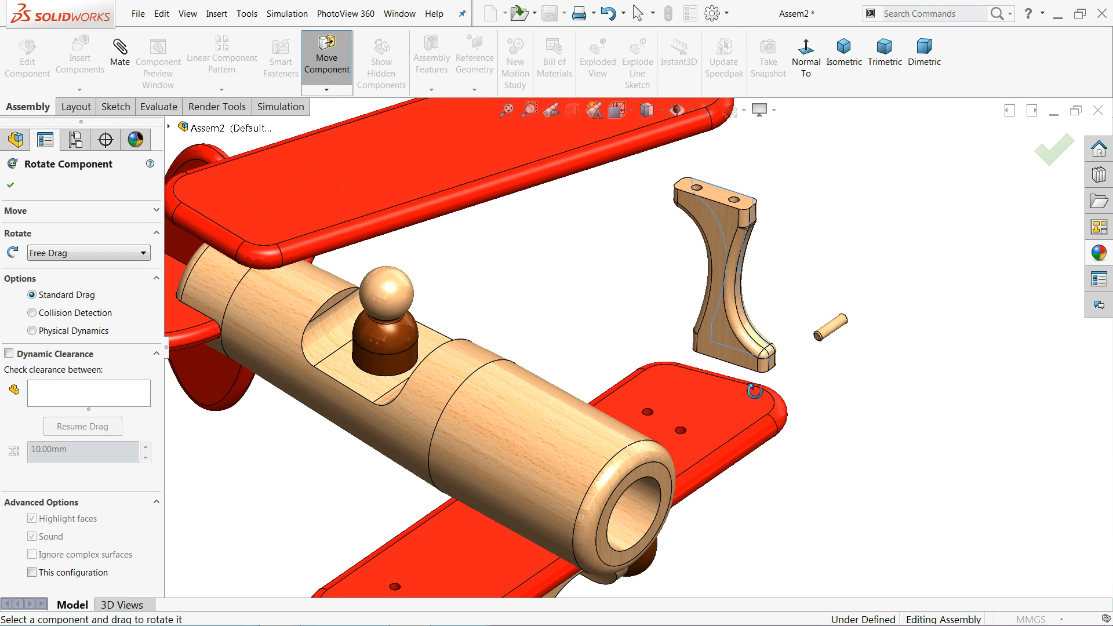
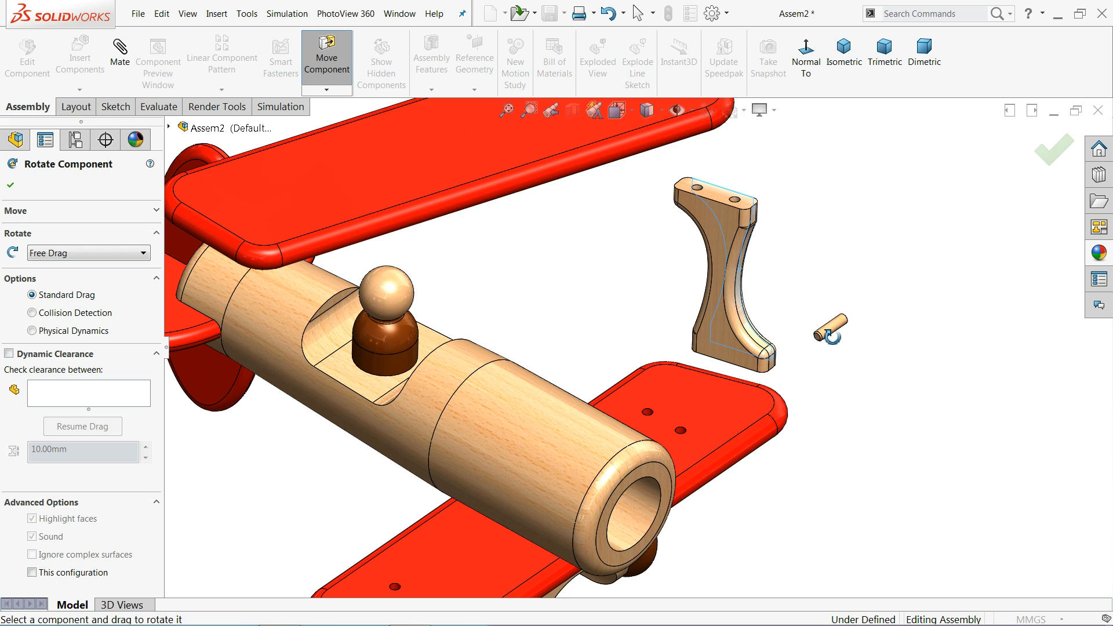
pyautogui.moveTo(831, 335); pyautogui.dragTo(887, 209)
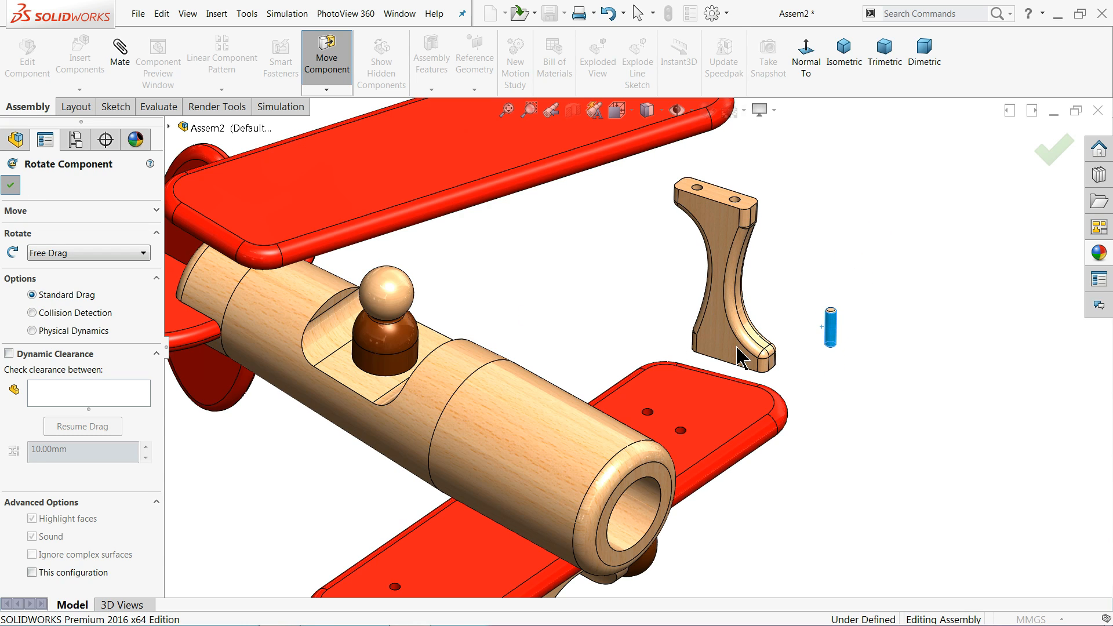
pyautogui.press('Escape')
# Step: Make four copies of the 4x15 mm stud and spread them around the original beside the vertical cross bar
pyautogui.scroll(-5, 834, 348)
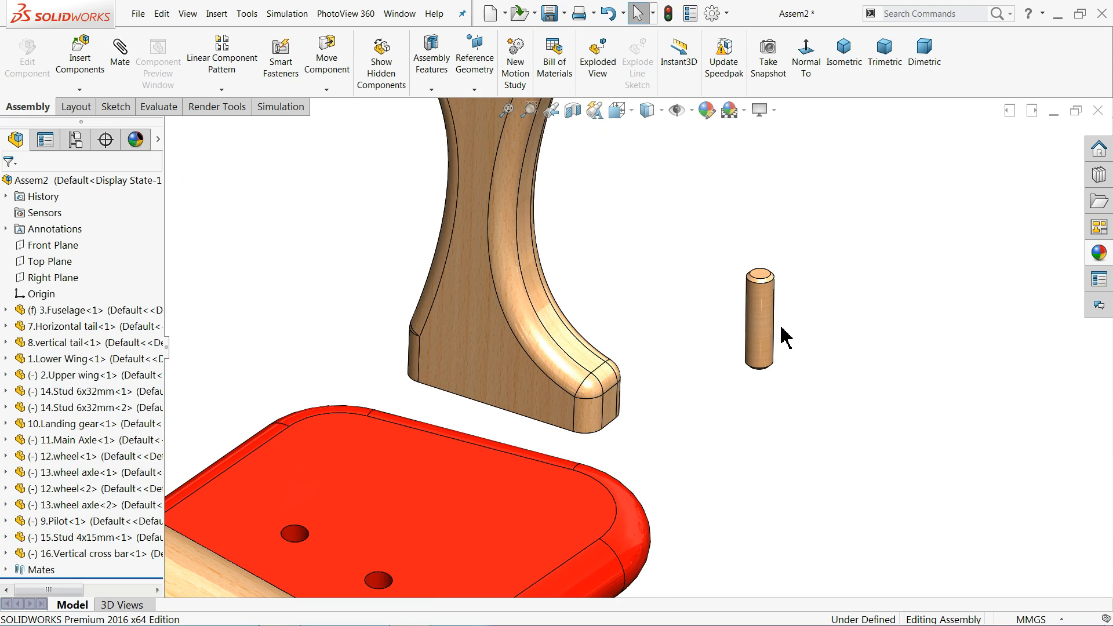
pyautogui.keyDown('ctrl'); pyautogui.moveTo(774, 321); pyautogui.dragTo(851, 299); pyautogui.keyUp('ctrl')
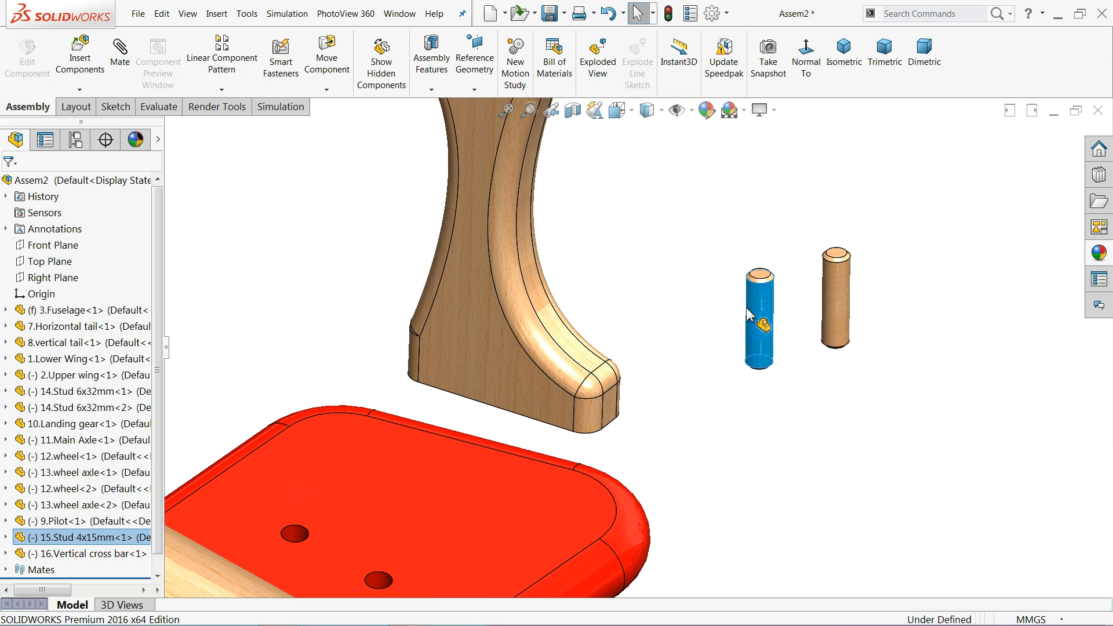
pyautogui.keyDown('ctrl'); pyautogui.moveTo(759, 310); pyautogui.dragTo(672, 250); pyautogui.keyUp('ctrl')
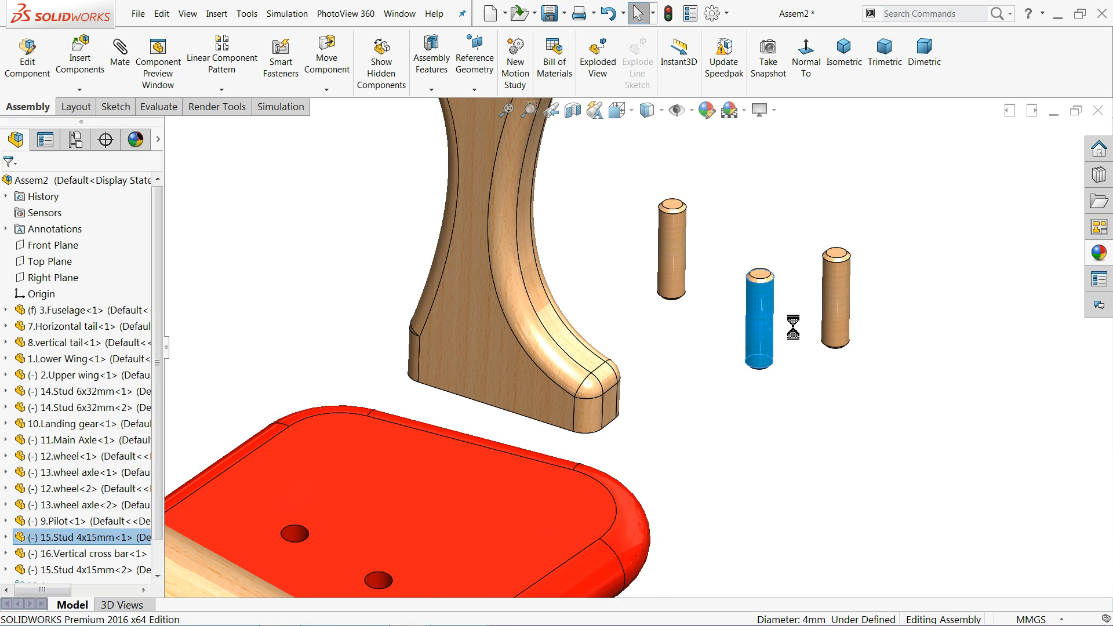
pyautogui.keyDown('ctrl'); pyautogui.moveTo(770, 317); pyautogui.dragTo(700, 373); pyautogui.keyUp('ctrl')
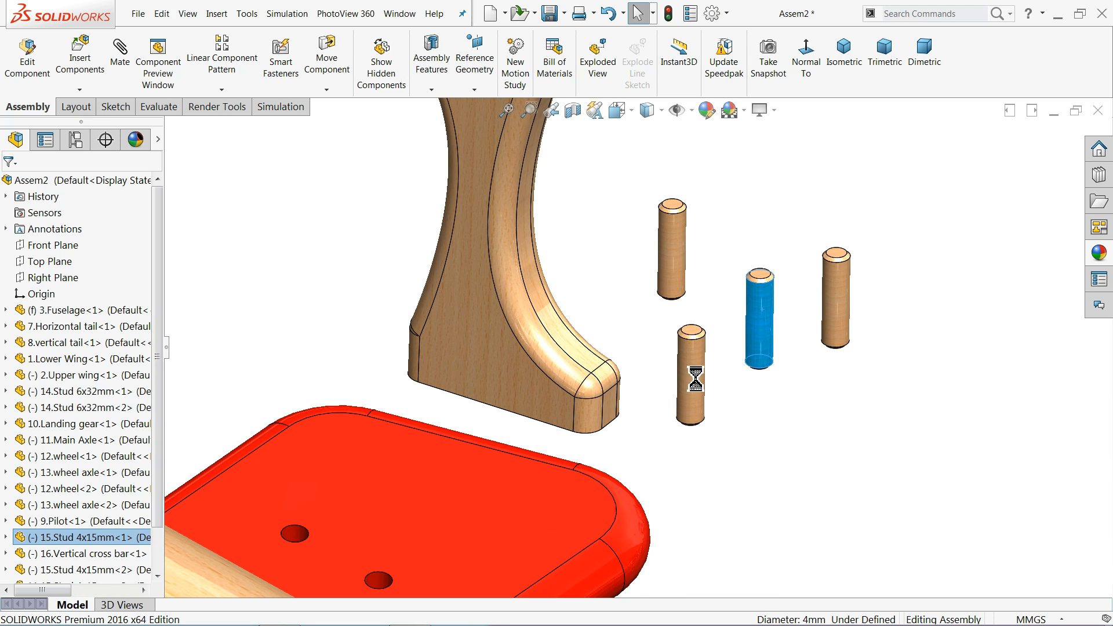
pyautogui.keyDown('ctrl'); pyautogui.moveTo(765, 317); pyautogui.dragTo(846, 388); pyautogui.keyUp('ctrl')
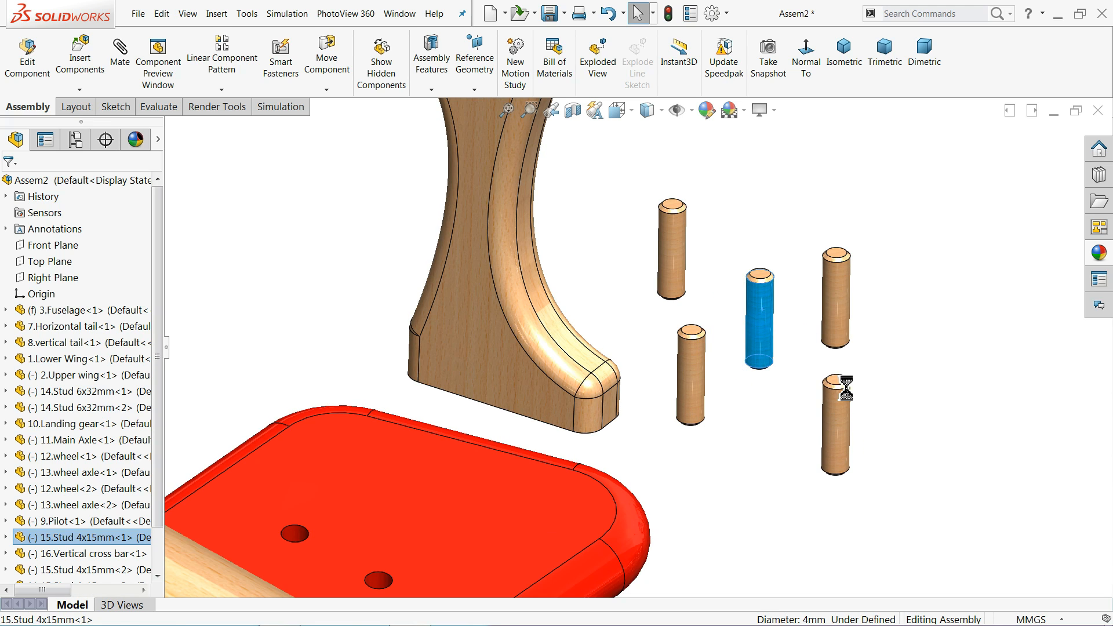
pyautogui.scroll(10, 852, 355)
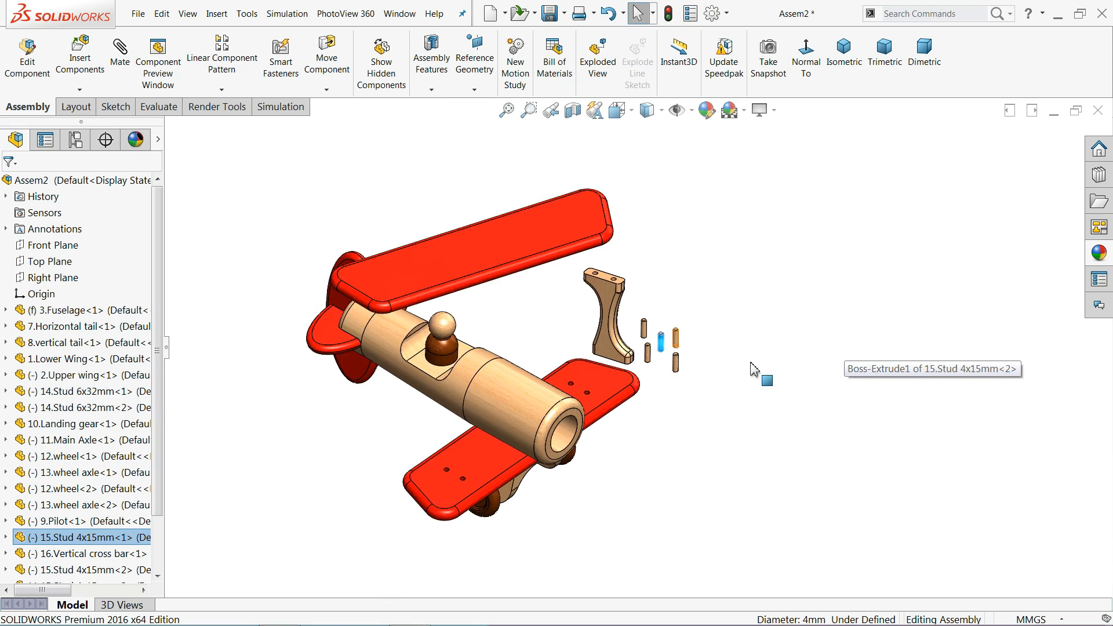
# Step: Move one 4x15 mm stud copy to the opposite side of the plane, near the other end of the lower wing
pyautogui.moveTo(706, 348); pyautogui.dragTo(383, 500)
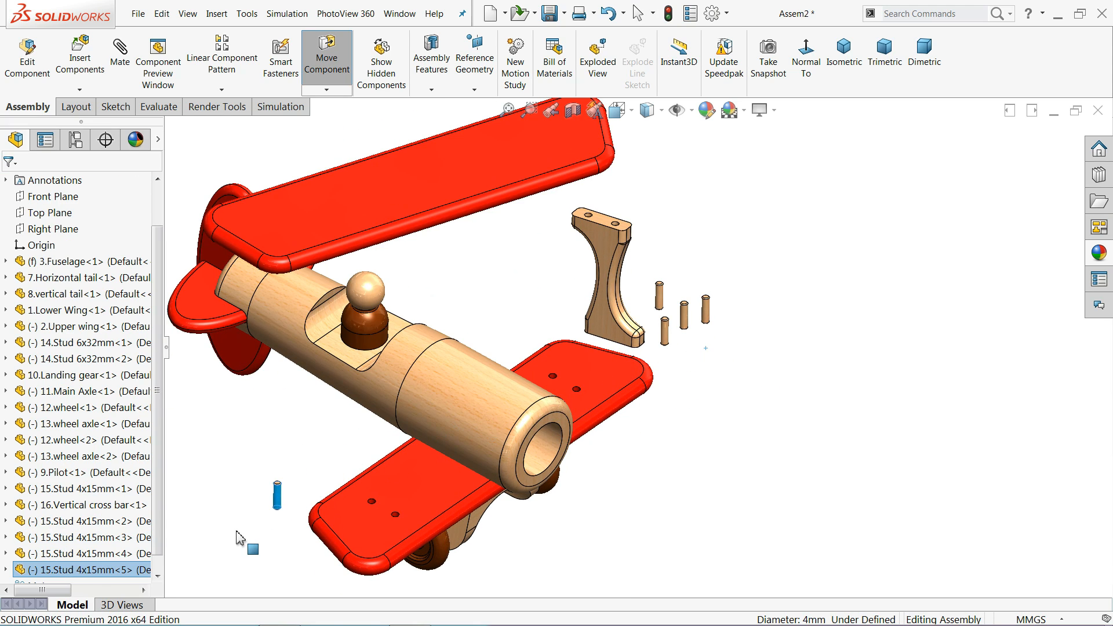
pyautogui.moveTo(331, 514); pyautogui.dragTo(353, 442, button='middle')
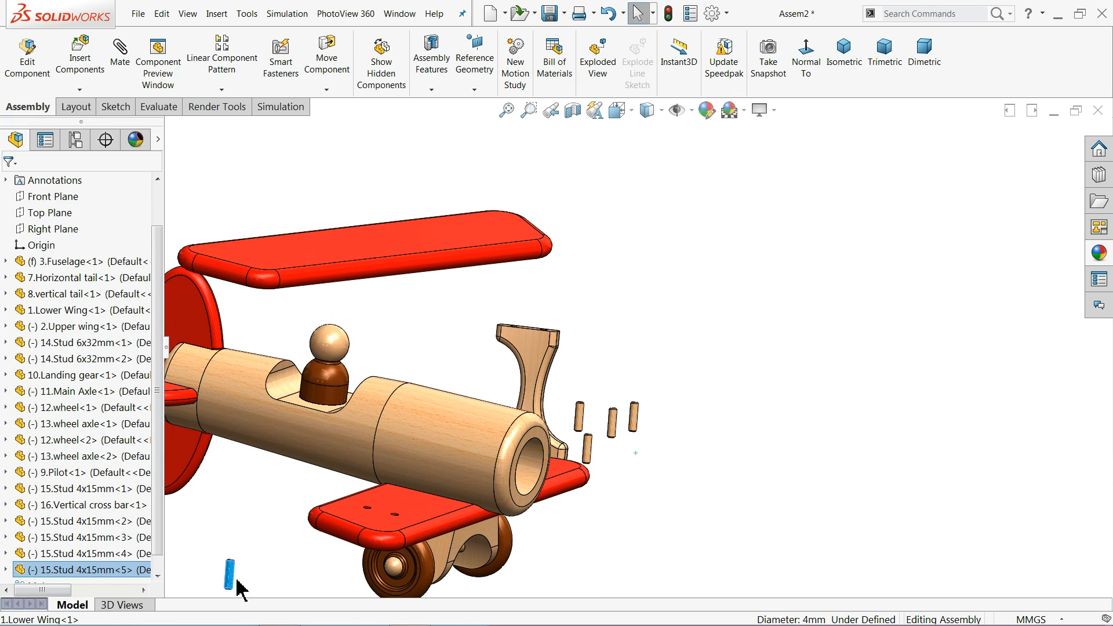
pyautogui.moveTo(231, 584); pyautogui.dragTo(269, 496)
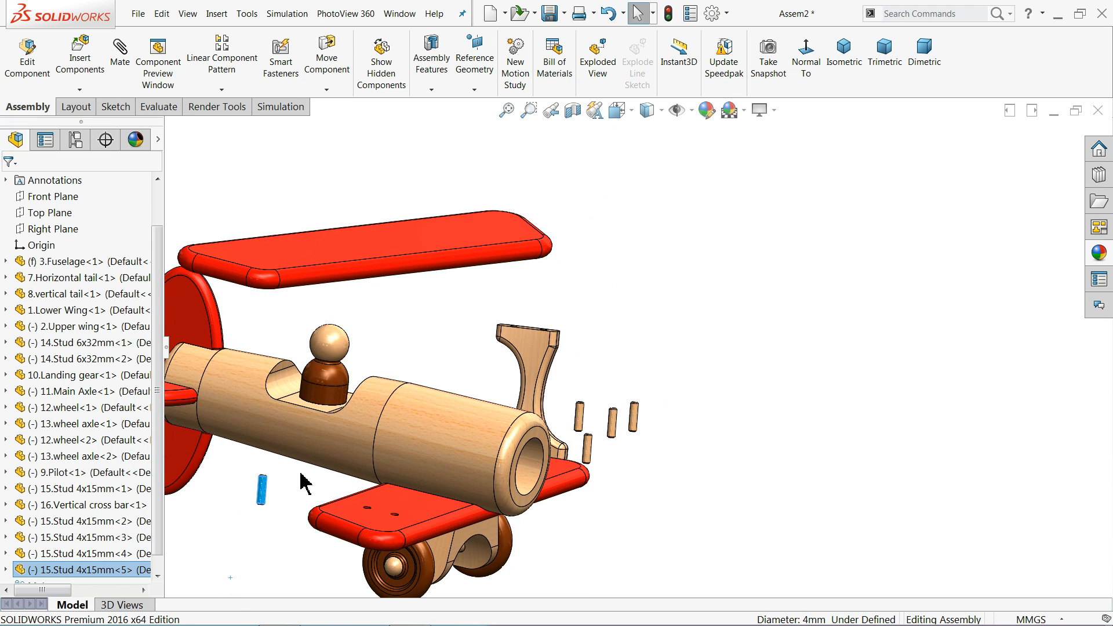
pyautogui.moveTo(303, 479); pyautogui.dragTo(274, 577, button='middle')
pyautogui.moveTo(273, 476); pyautogui.dragTo(300, 539)
pyautogui.moveTo(299, 539); pyautogui.dragTo(442, 428, button='middle')
pyautogui.moveTo(257, 574); pyautogui.dragTo(422, 452)
pyautogui.moveTo(440, 449); pyautogui.dragTo(370, 504, button='middle')
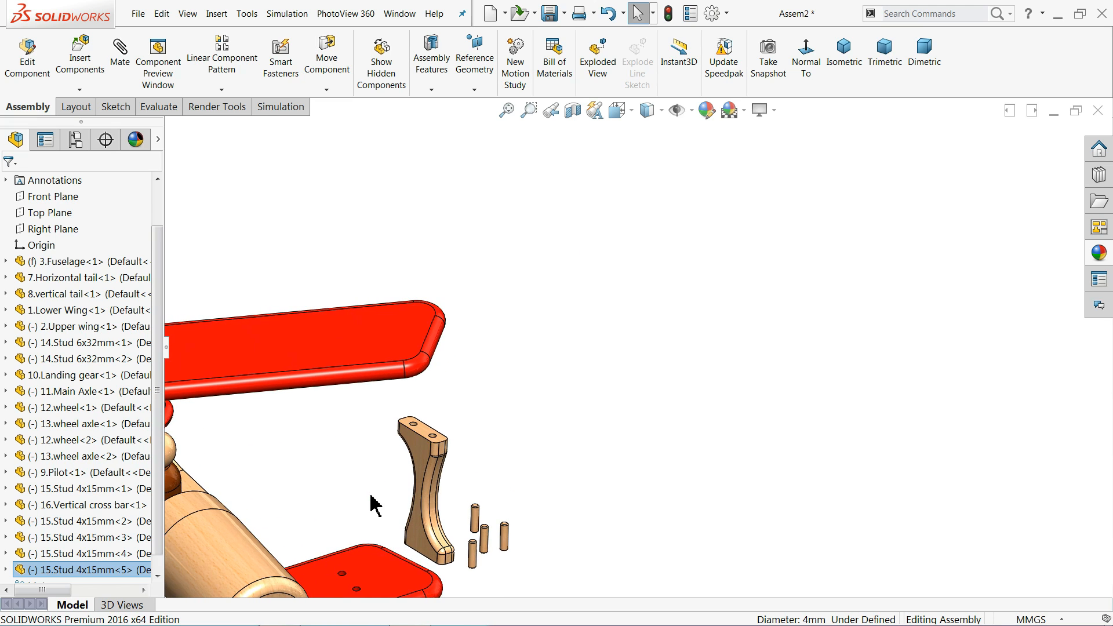
pyautogui.scroll(5, 521, 463)
pyautogui.scroll(-10, 542, 406)
pyautogui.scroll(-2, 536, 380)
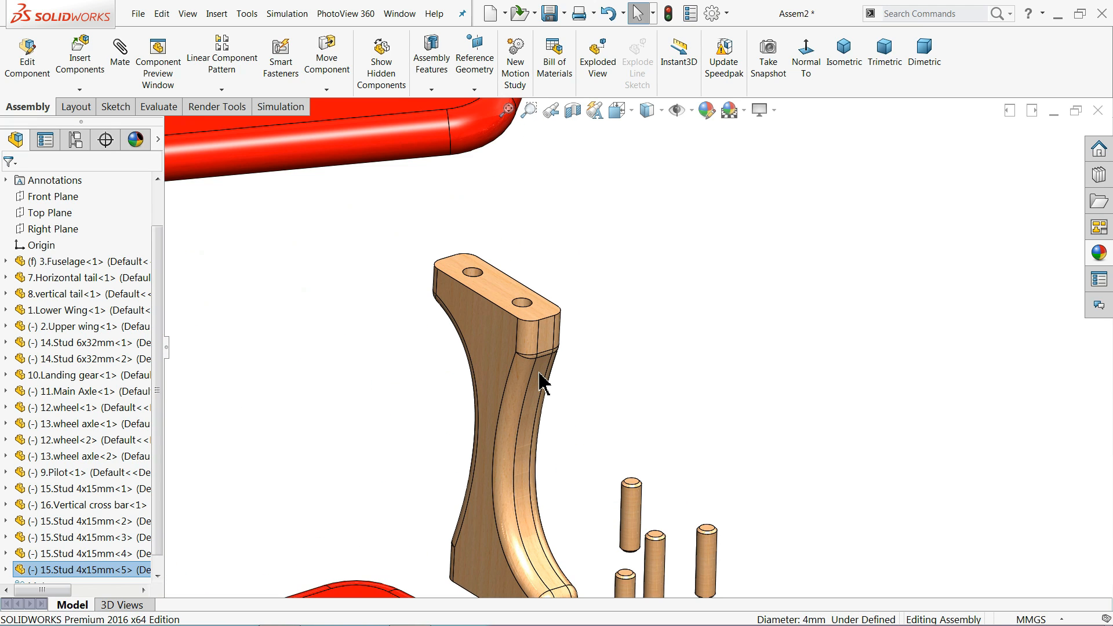
pyautogui.click(632, 511)
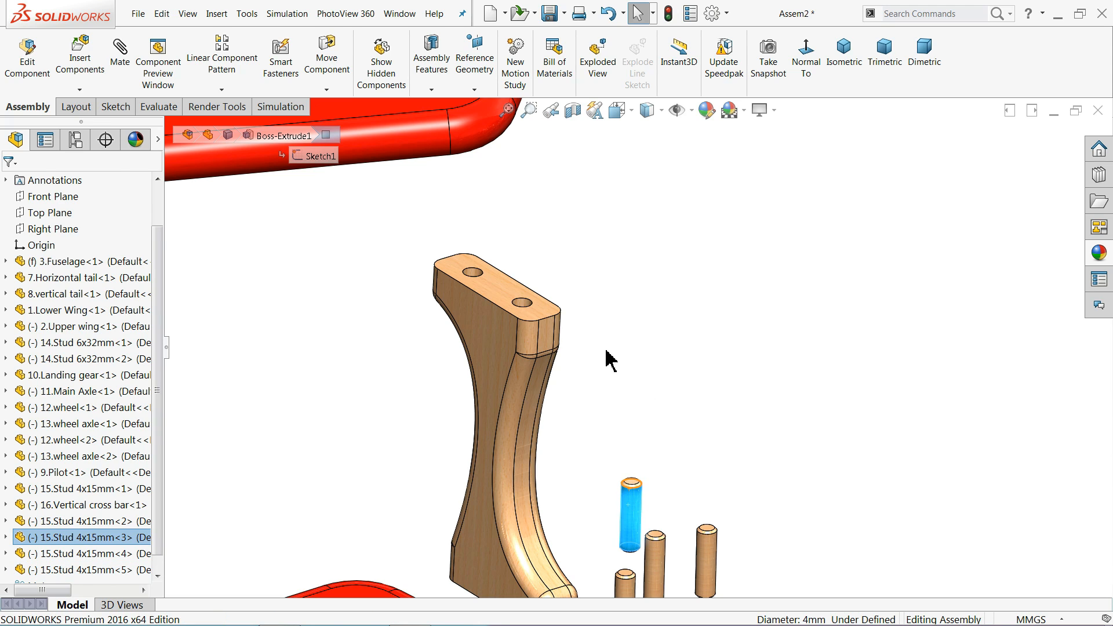
pyautogui.press('m')
pyautogui.click(522, 306)
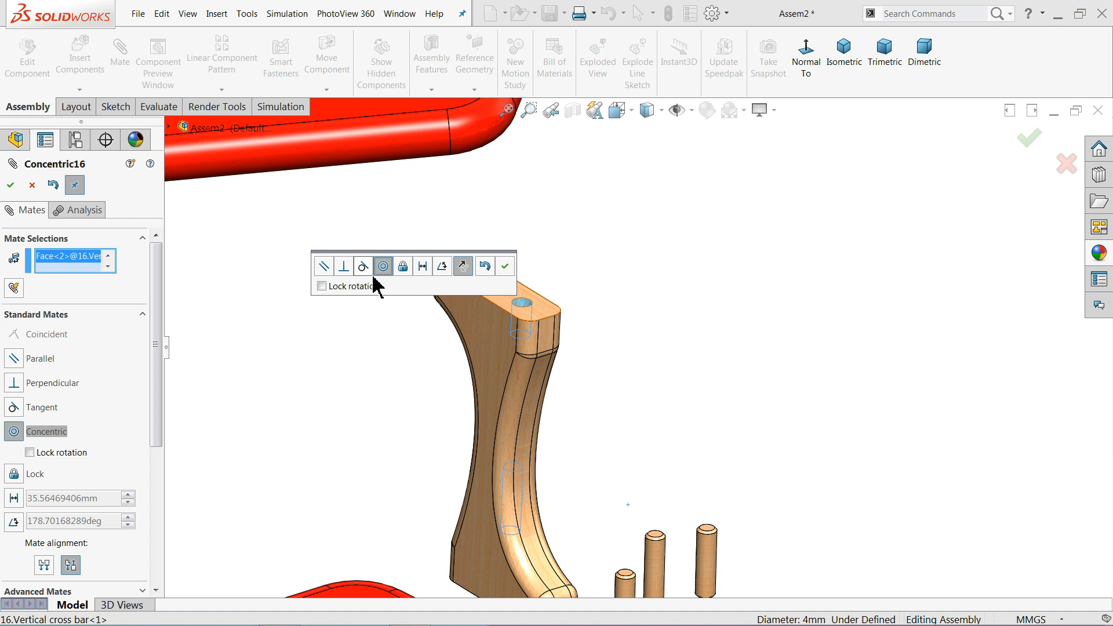
pyautogui.click(54, 191)
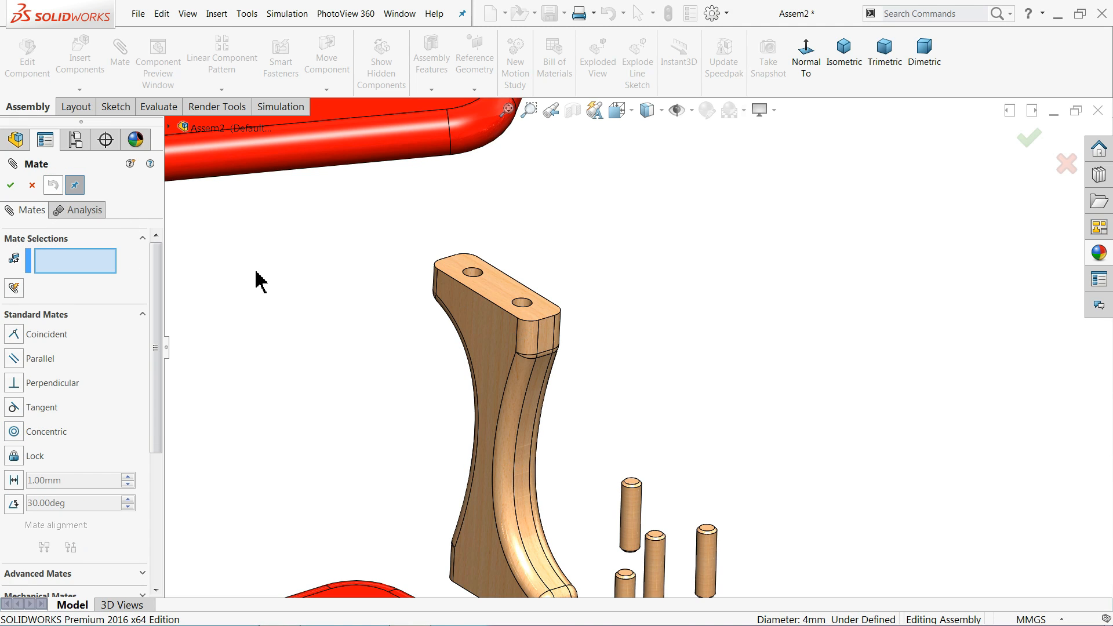
# Step: Move a 4x15 mm stud above the vertical cross bar and mate it concentric with the front hole in the bar's top
pyautogui.moveTo(635, 512); pyautogui.dragTo(571, 237)
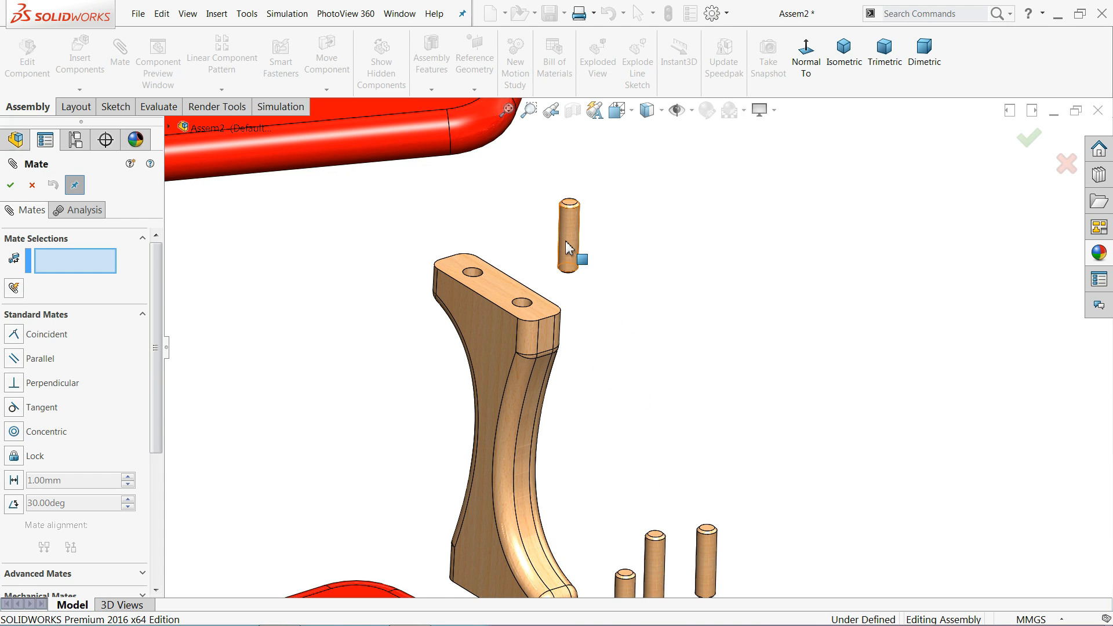
pyautogui.scroll(-3, 571, 243)
pyautogui.click(571, 310)
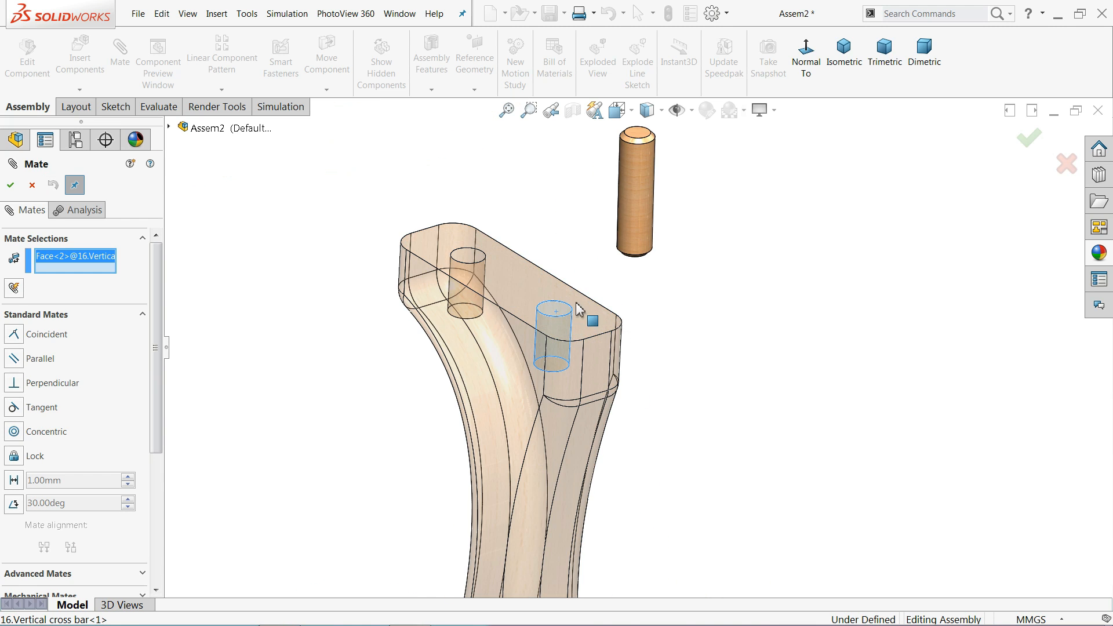
pyautogui.click(638, 219)
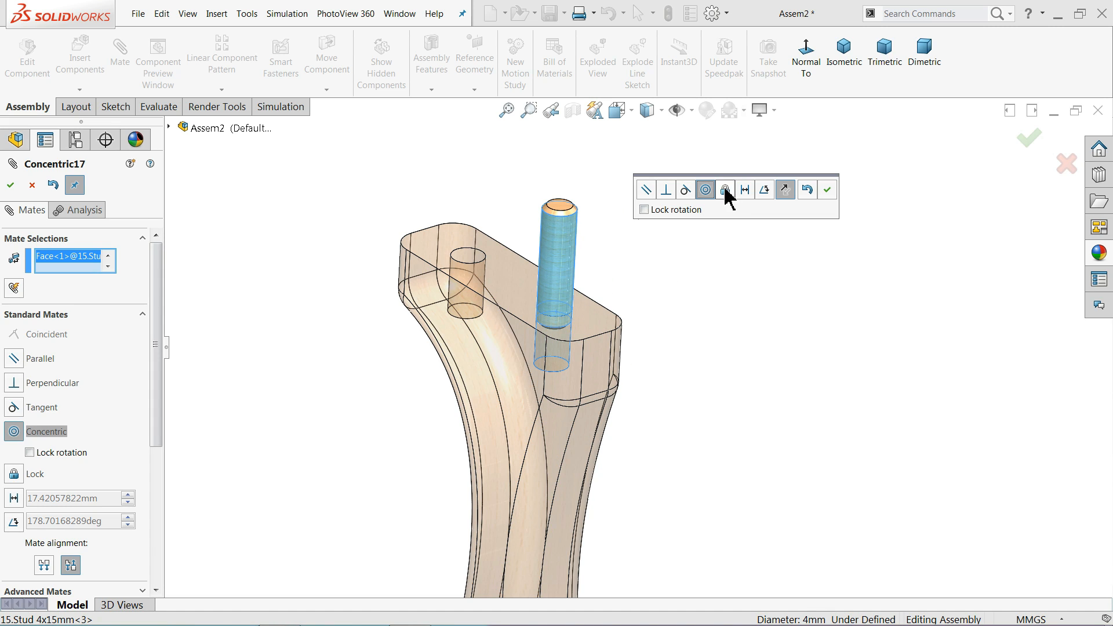
pyautogui.click(828, 190)
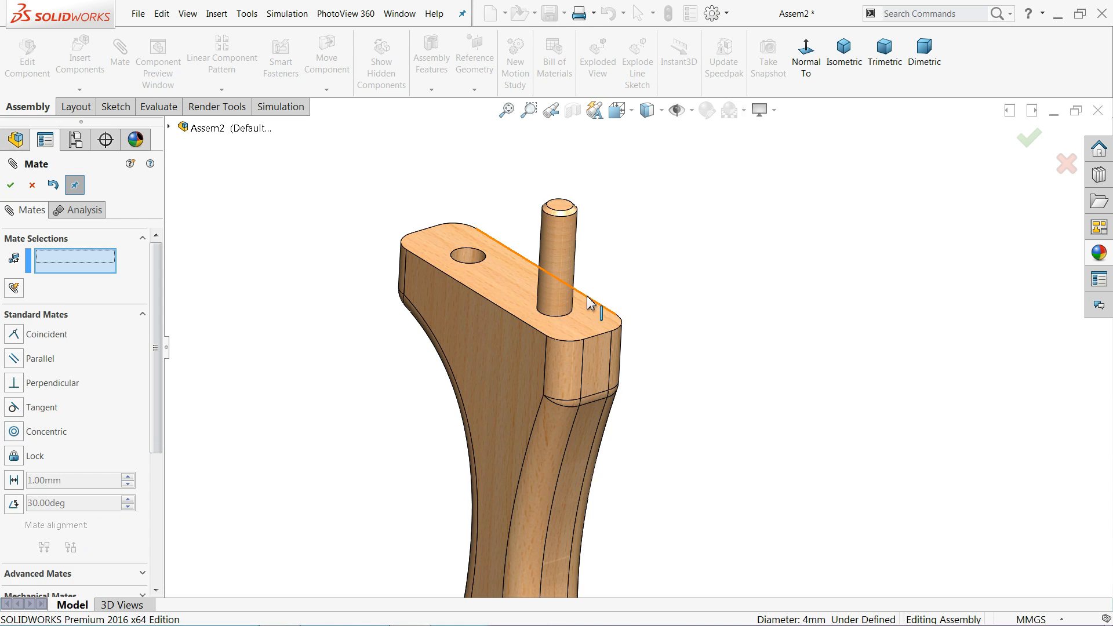
# Step: Mate the stud's bottom end face coincident with the floor of the front hole in the cross bar's top
pyautogui.moveTo(561, 284)
pyautogui.mouseDown(button='middle')
pyautogui.moveTo(583, 220)
pyautogui.moveTo(596, 241)
pyautogui.moveTo(591, 348)
pyautogui.moveTo(576, 294)
pyautogui.mouseUp(button='middle')
pyautogui.scroll(-6, 576, 284)
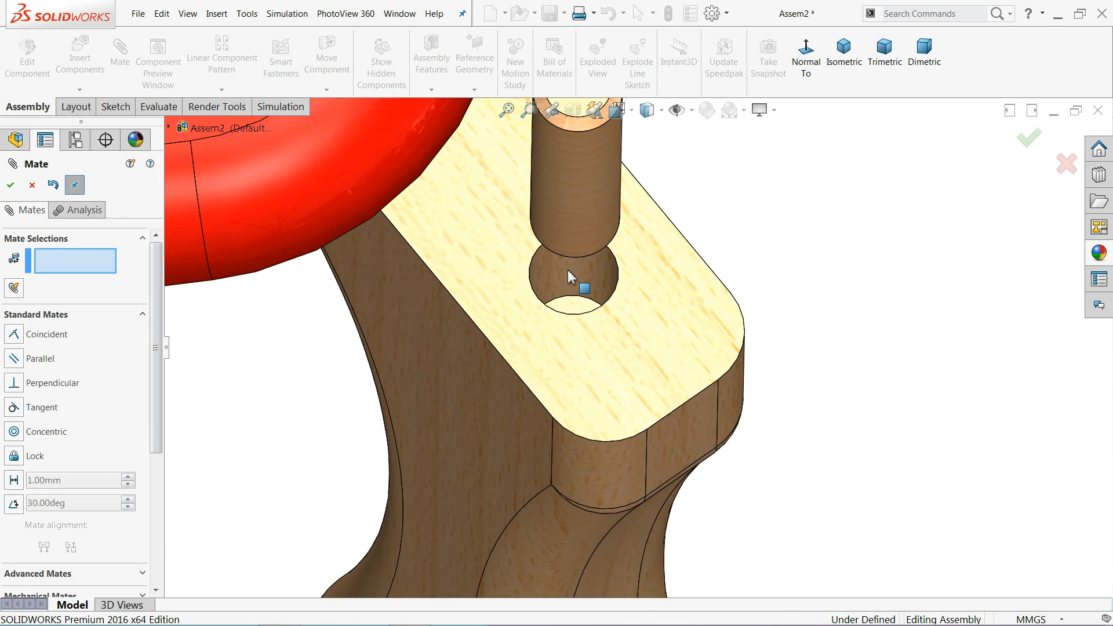
pyautogui.click(582, 343)
pyautogui.scroll(5, 619, 349)
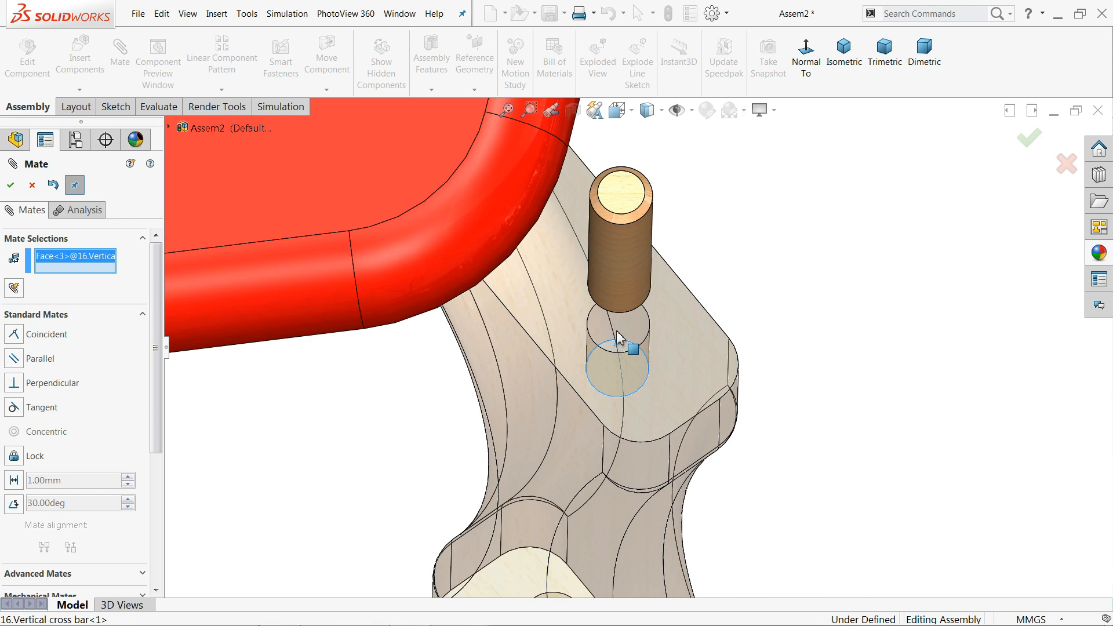
pyautogui.moveTo(622, 353); pyautogui.dragTo(659, 80, button='middle')
pyautogui.scroll(-3, 656, 224)
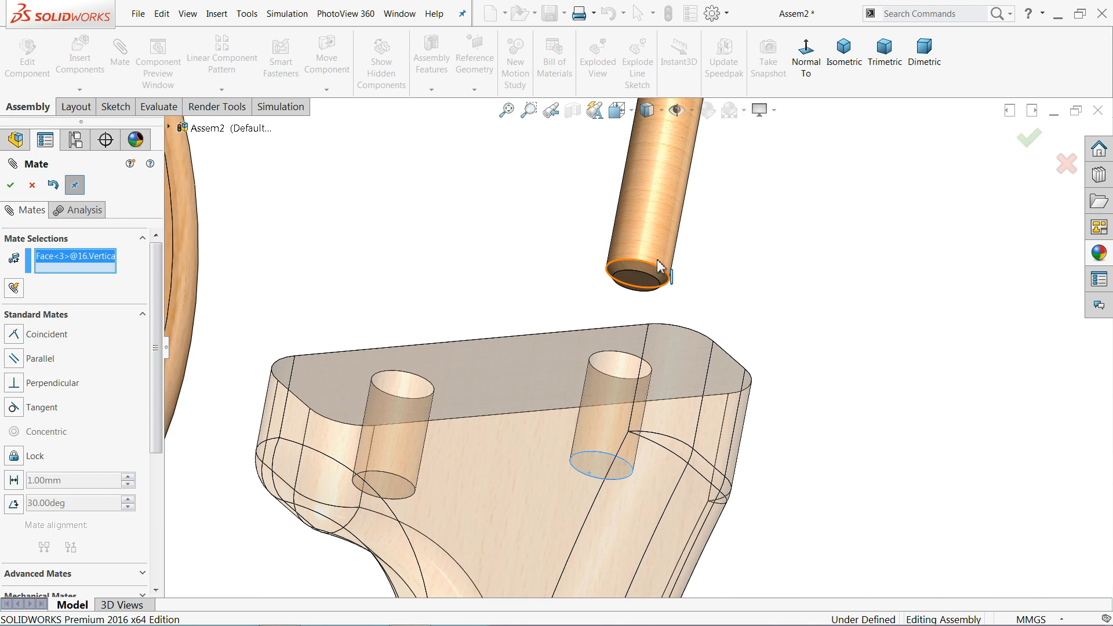
pyautogui.click(637, 283)
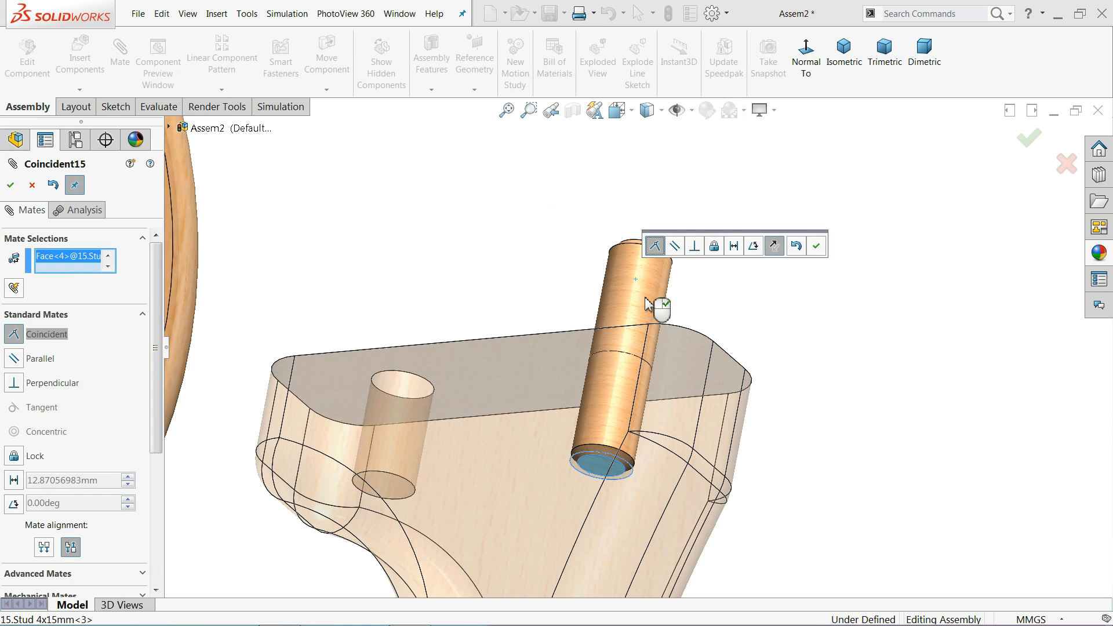
pyautogui.click(816, 248)
# Step: Mate a second 4x15 mm stud concentric with the front hole in the vertical cross bar's underside
pyautogui.scroll(4, 809, 302)
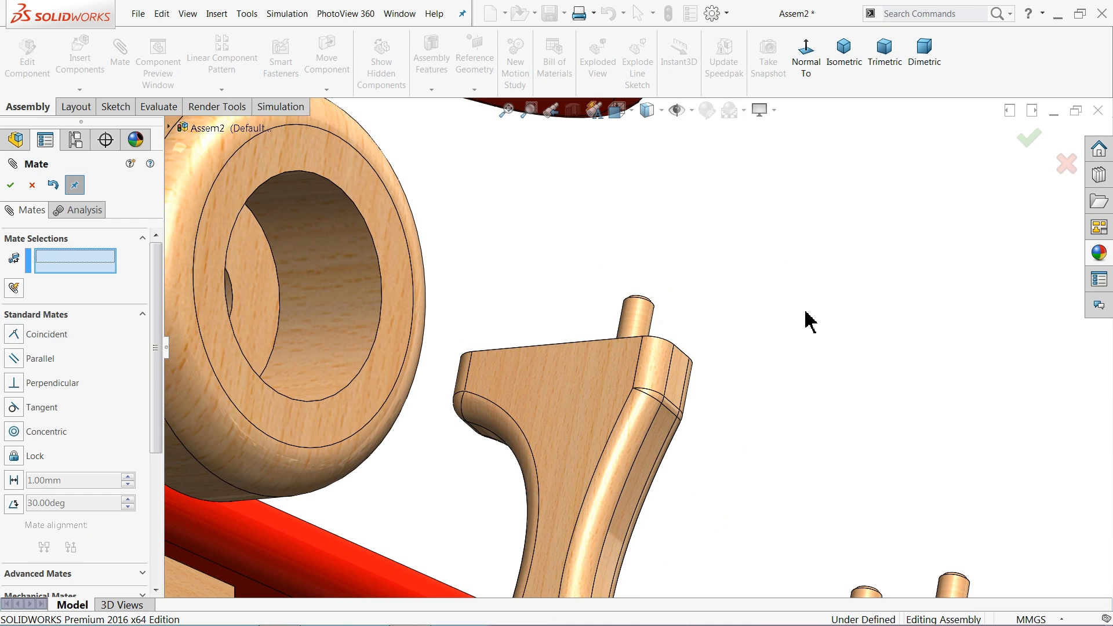
pyautogui.scroll(-3, 748, 504)
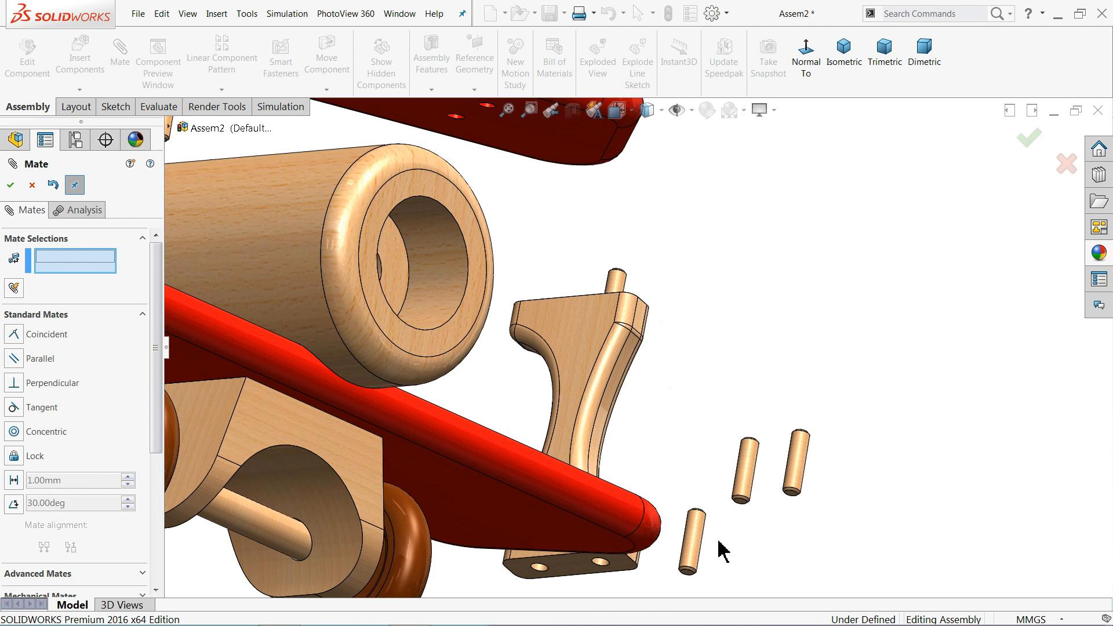
pyautogui.click(693, 560)
pyautogui.click(601, 567)
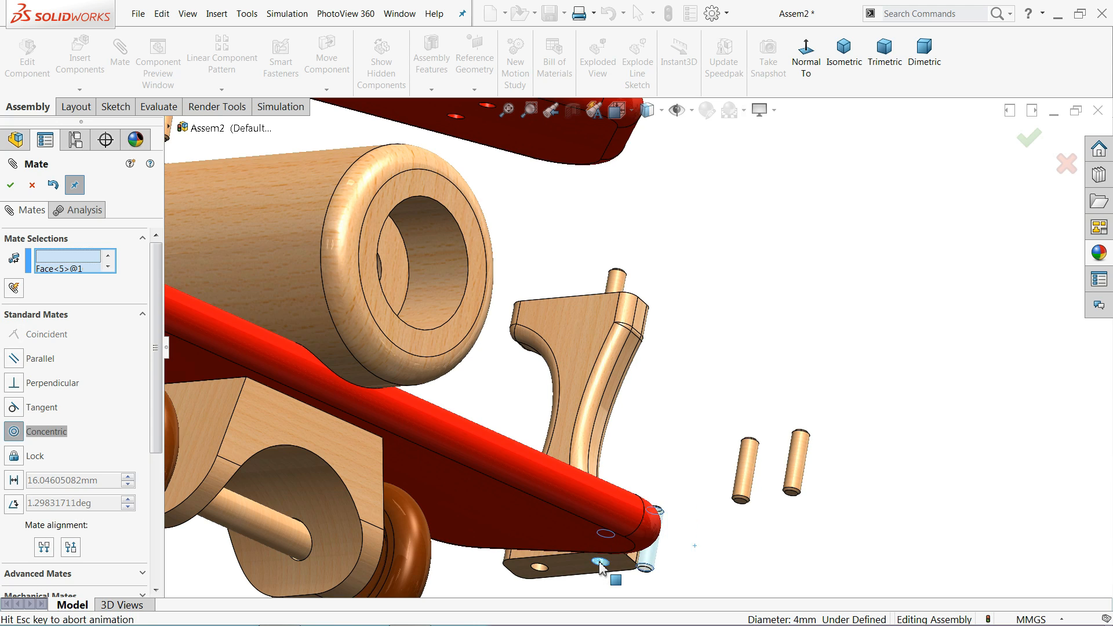
pyautogui.click(799, 562)
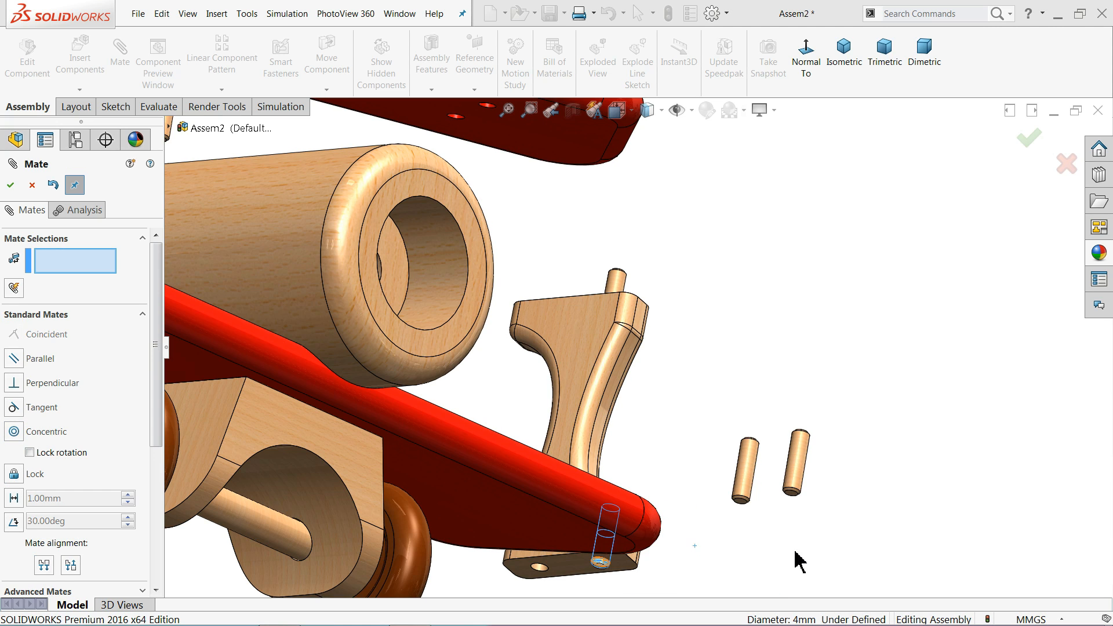
# Step: Slide the second stud down out of the cross bar's underside until its end face and the hole floor are accessible
pyautogui.scroll(3, 603, 553)
pyautogui.scroll(-5, 602, 554)
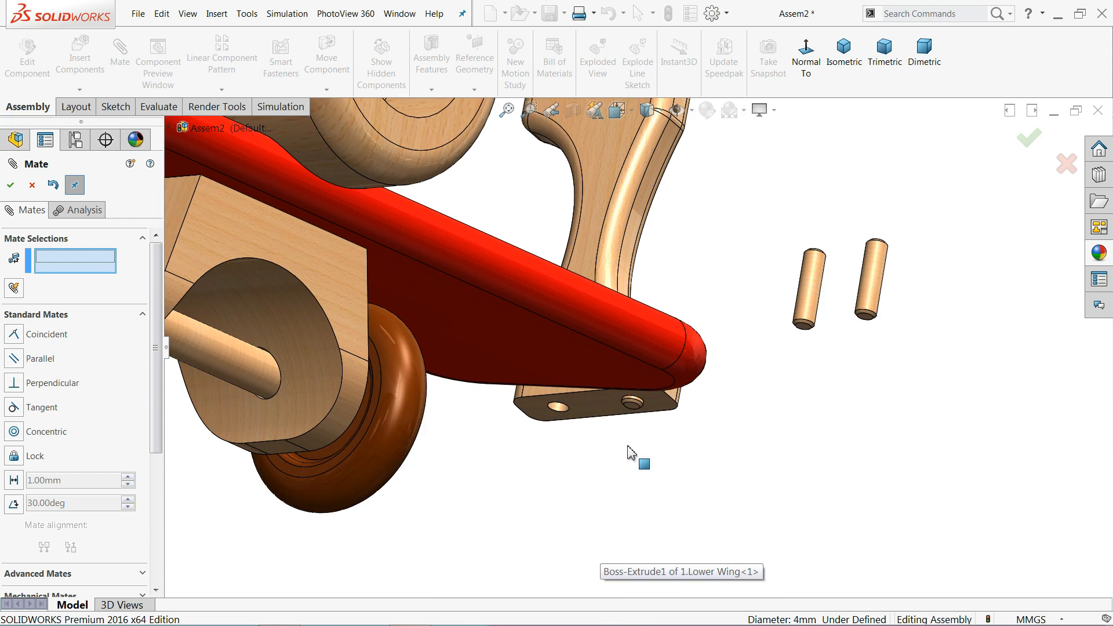
pyautogui.moveTo(642, 404); pyautogui.dragTo(595, 586)
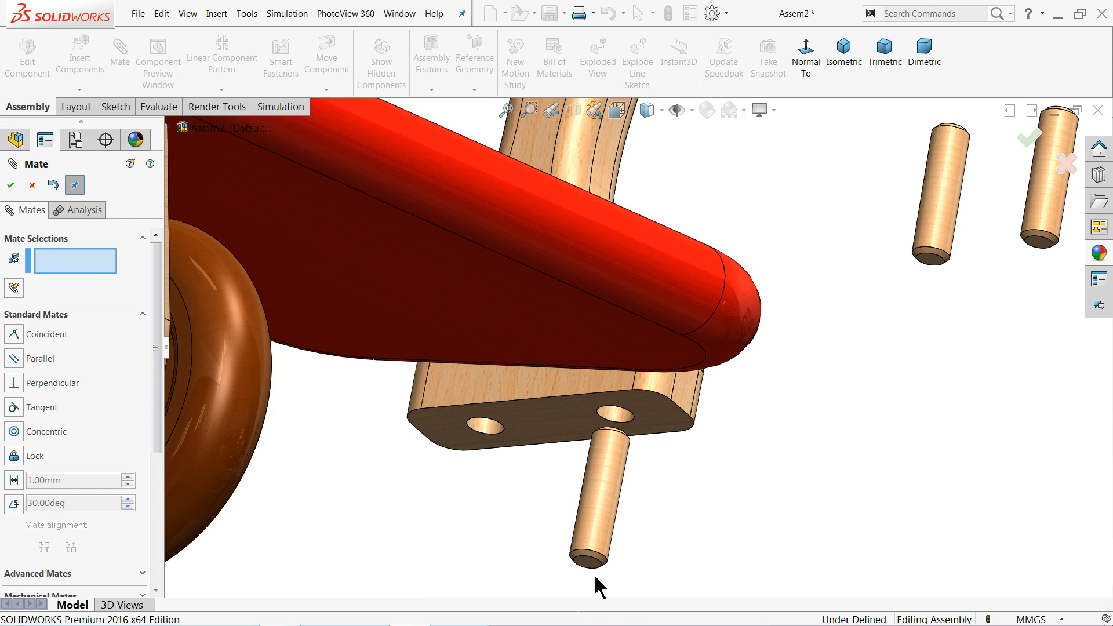
pyautogui.moveTo(712, 452); pyautogui.dragTo(722, 348, button='middle')
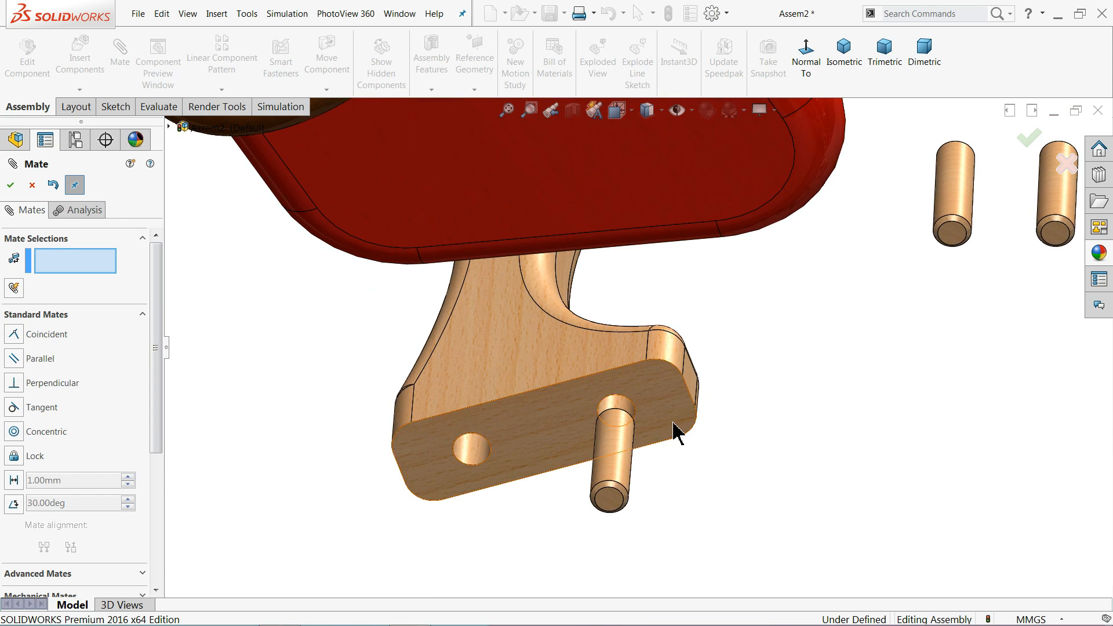
pyautogui.scroll(-3, 627, 484)
pyautogui.moveTo(631, 438); pyautogui.dragTo(609, 516)
pyautogui.moveTo(647, 423); pyautogui.dragTo(665, 376, button='middle')
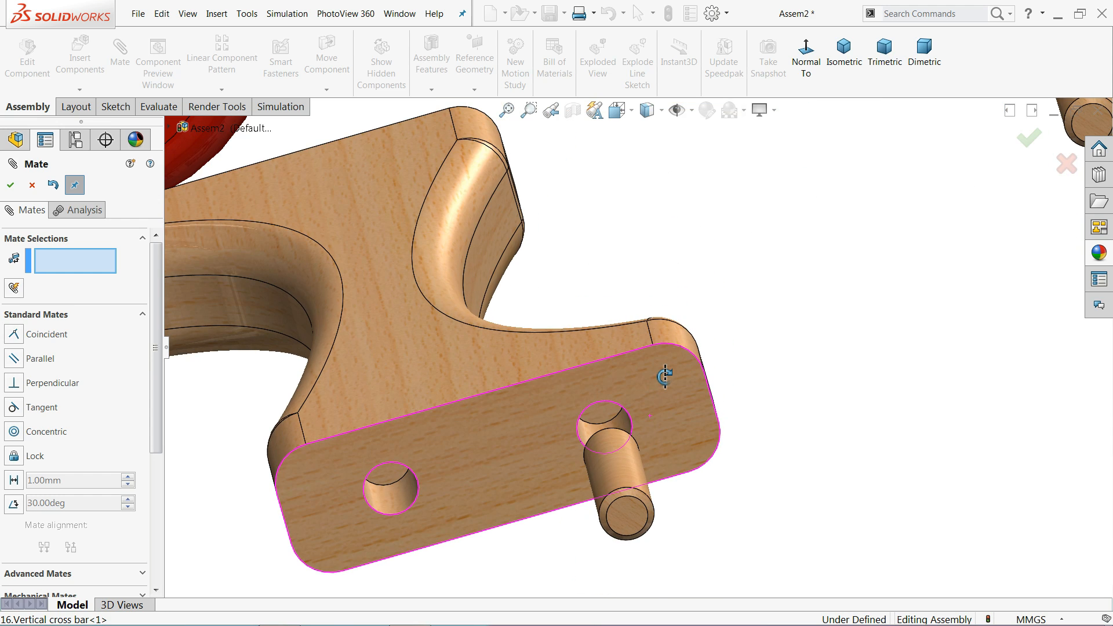
pyautogui.click(603, 412)
pyautogui.click(628, 516)
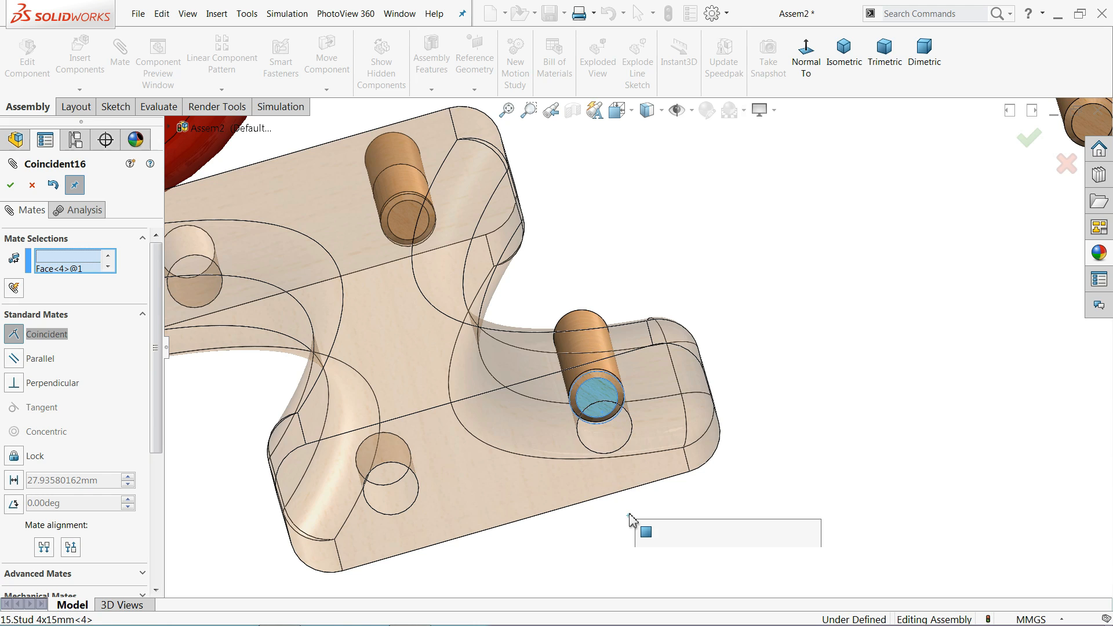
pyautogui.click(790, 539)
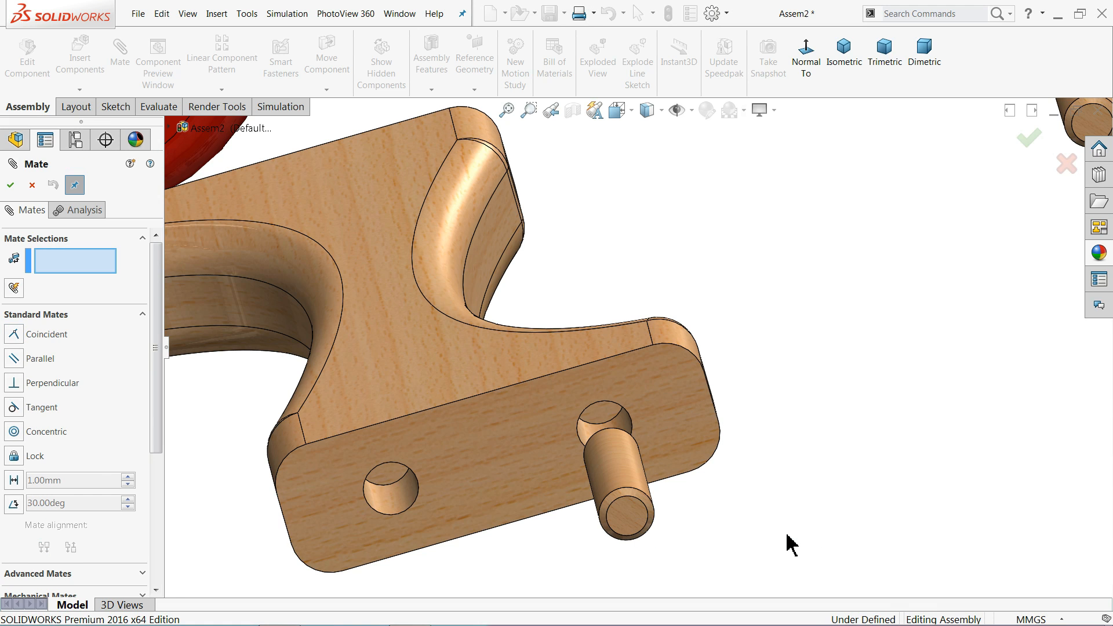
# Step: Mate the second stud's end face coincident with the floor of the cross bar's underside hole, flipping the mate alignment
pyautogui.click(627, 511)
pyautogui.click(607, 419)
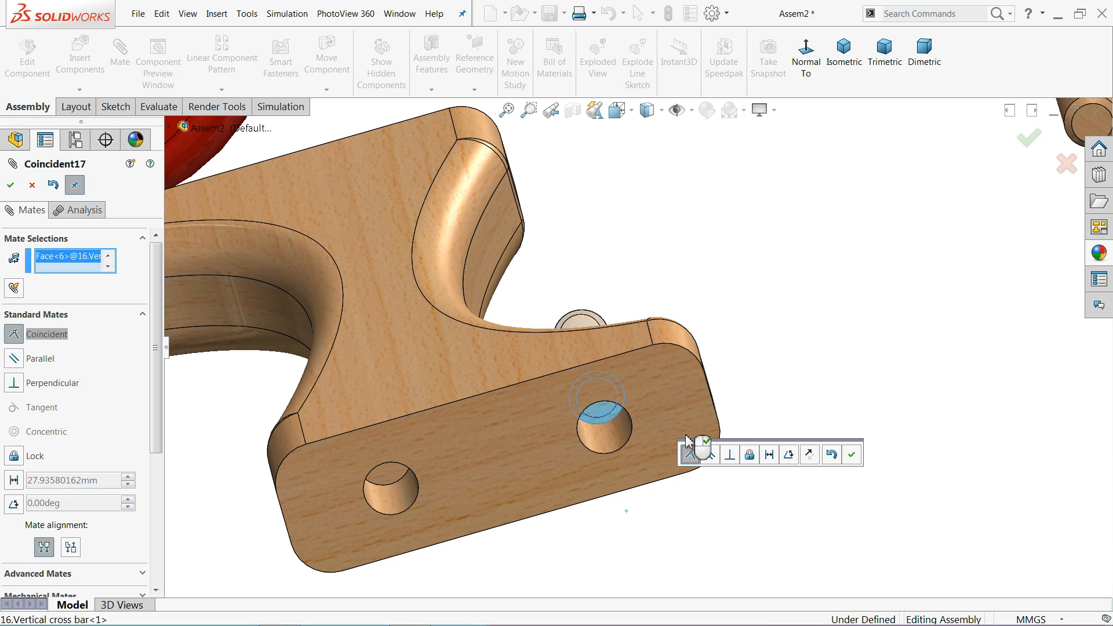
pyautogui.click(810, 455)
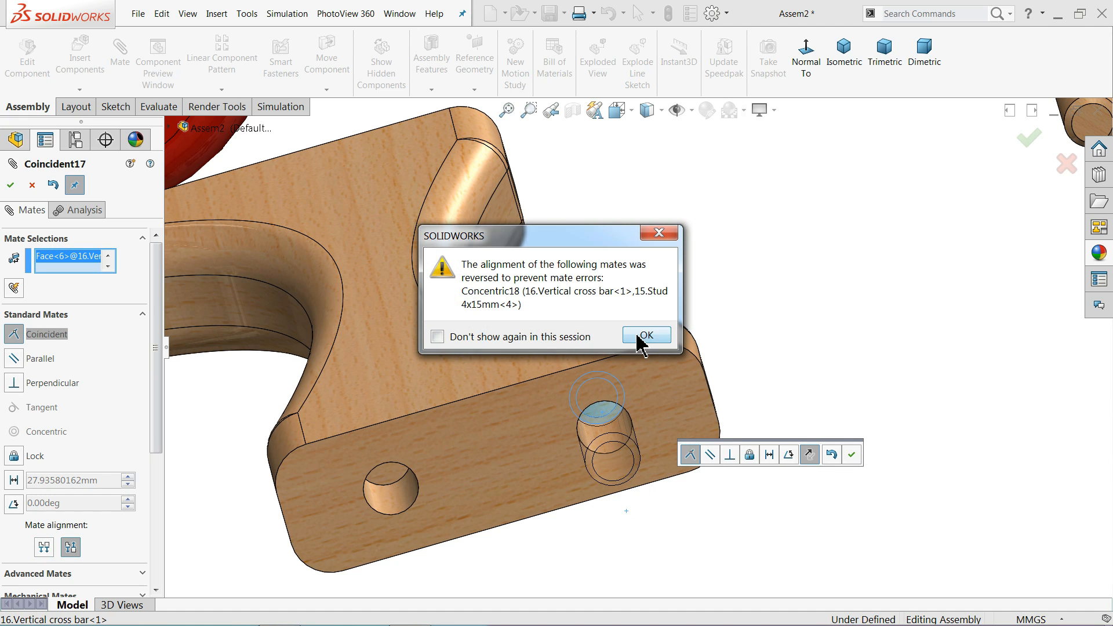
pyautogui.click(645, 336)
pyautogui.click(851, 456)
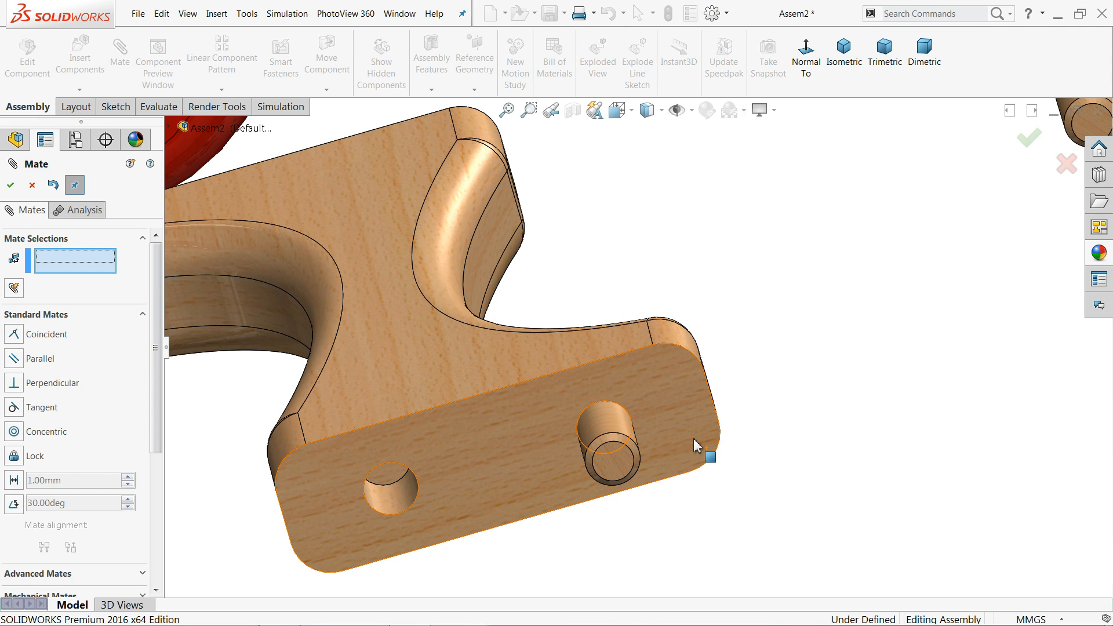
# Step: Move a third 4x15 mm stud to the cross bar's top and mate it concentric with the empty rear hole
pyautogui.scroll(3, 684, 435)
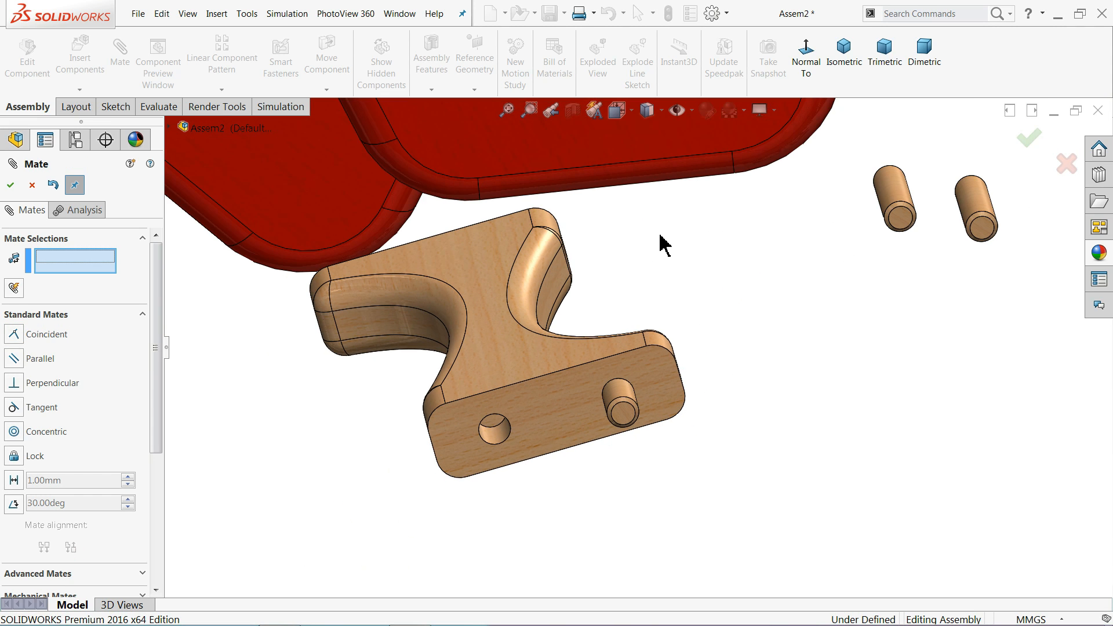
pyautogui.moveTo(643, 267); pyautogui.dragTo(603, 332, button='middle')
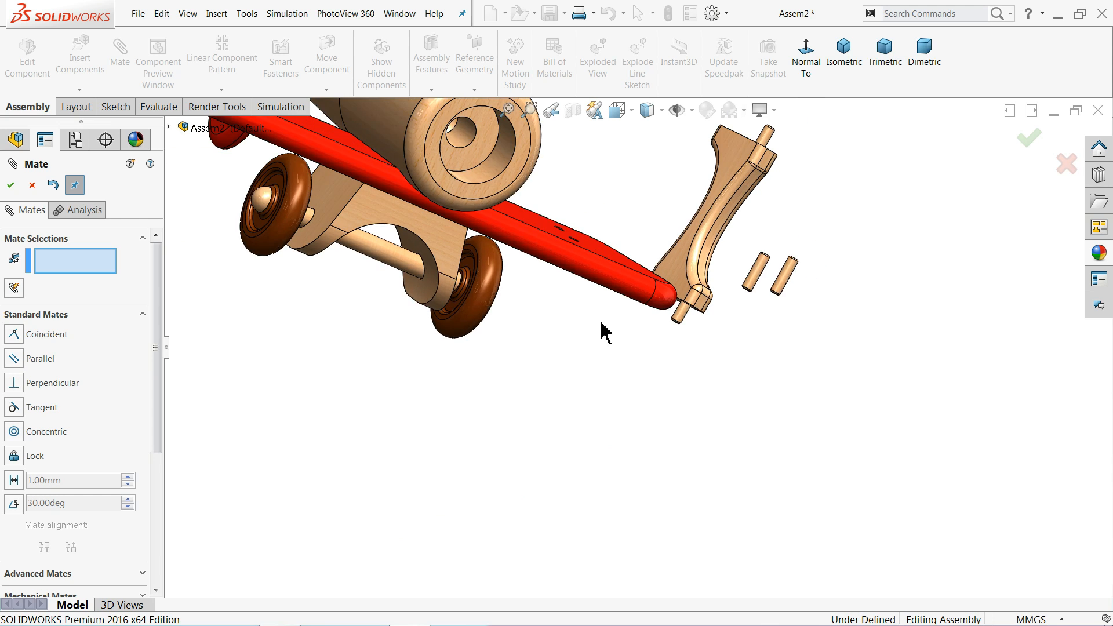
pyautogui.moveTo(724, 162); pyautogui.dragTo(748, 202, button='middle')
pyautogui.scroll(-5, 750, 173)
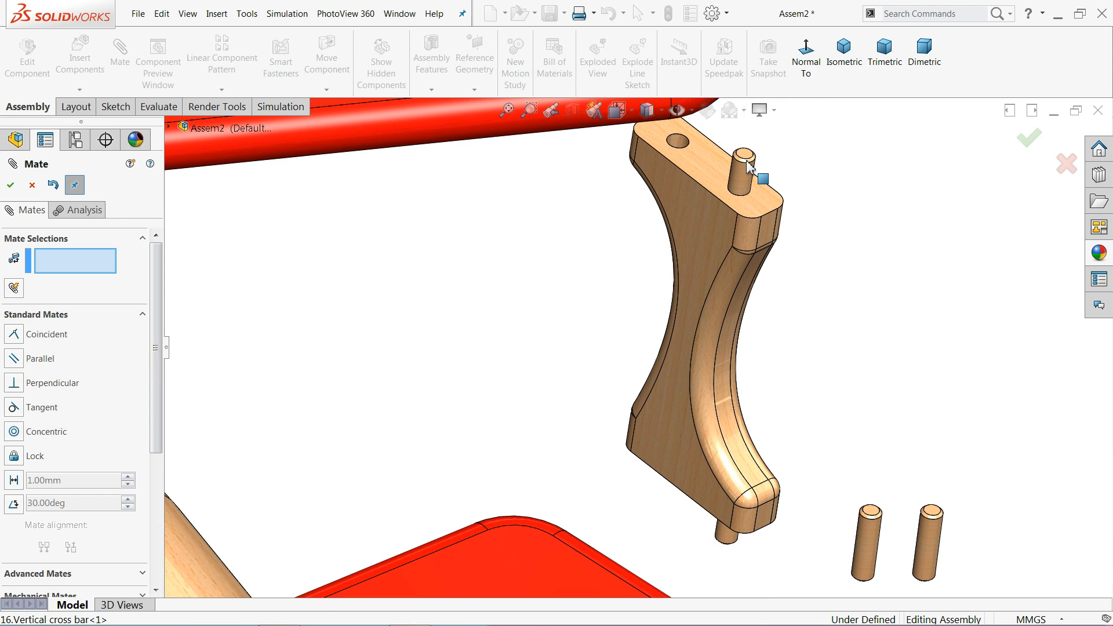
pyautogui.moveTo(723, 296); pyautogui.dragTo(757, 414)
pyautogui.moveTo(870, 535); pyautogui.dragTo(648, 171)
pyautogui.click(664, 174)
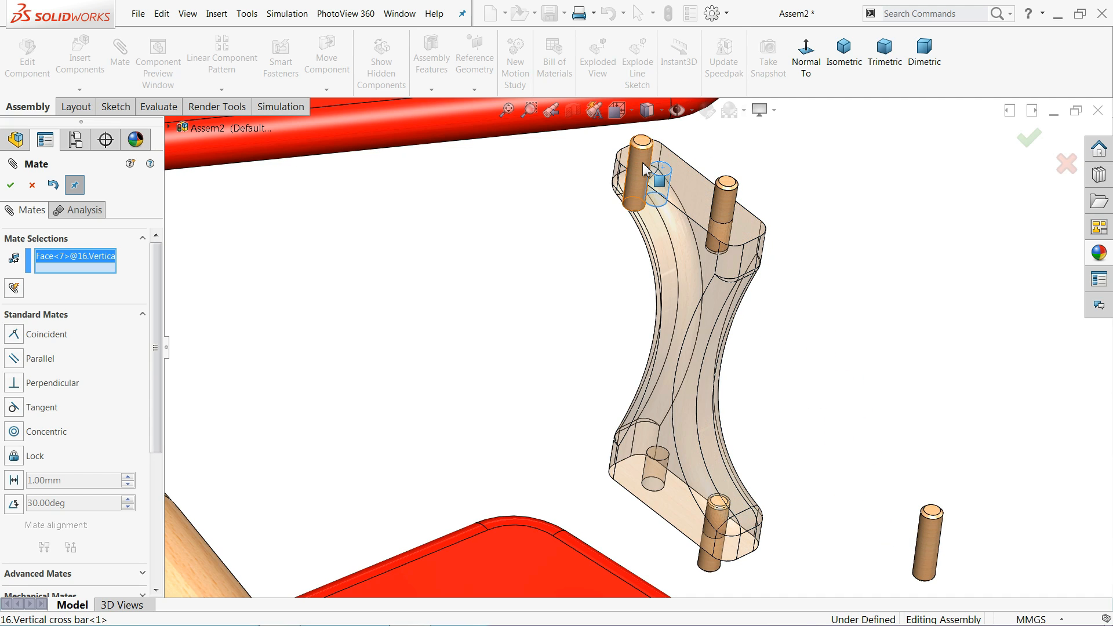
pyautogui.click(641, 169)
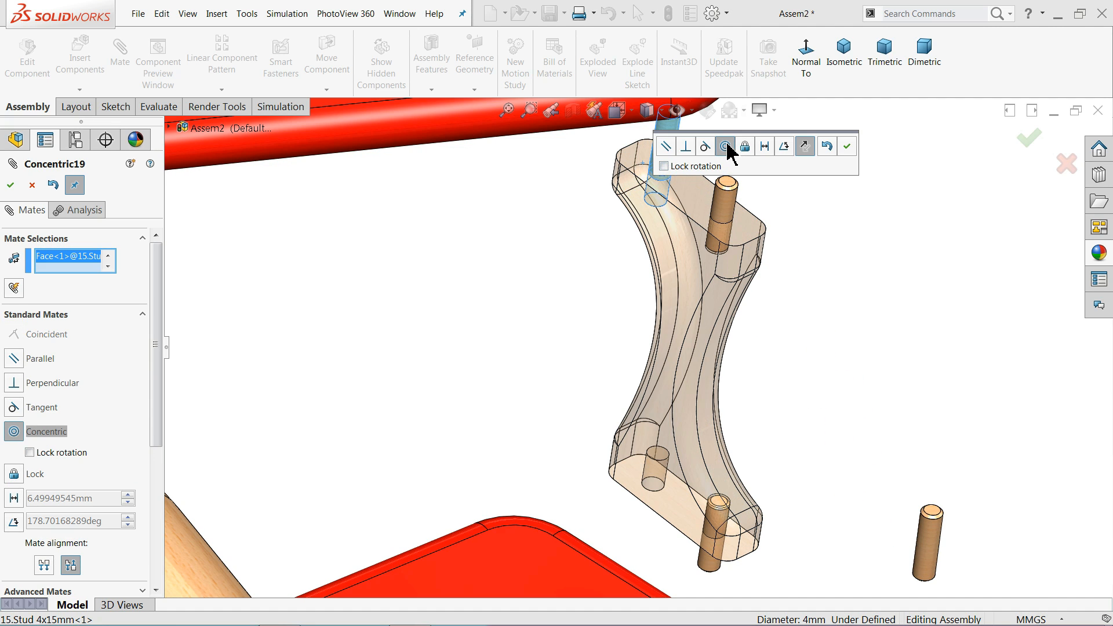
pyautogui.click(847, 146)
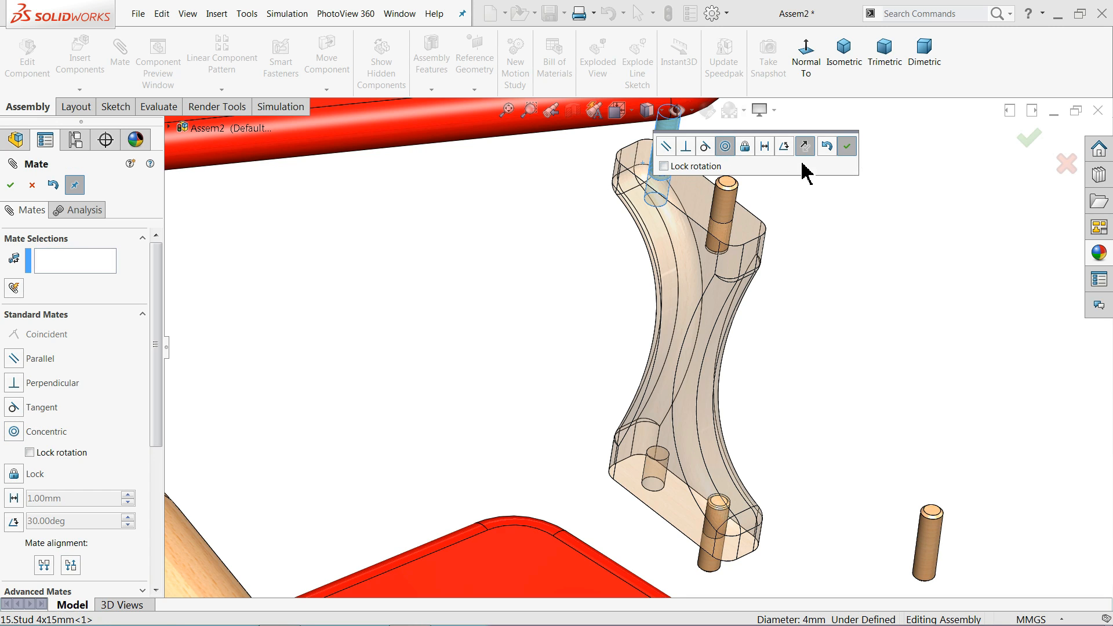
# Step: Slide the third stud up out of the cross bar's rear top hole so the hole floor is accessible
pyautogui.scroll(-5, 665, 185)
pyautogui.moveTo(658, 175)
pyautogui.mouseDown()
pyautogui.moveTo(648, 153)
pyautogui.moveTo(650, 171)
pyautogui.mouseUp()
pyautogui.scroll(3, 717, 167)
pyautogui.scroll(-4, 647, 178)
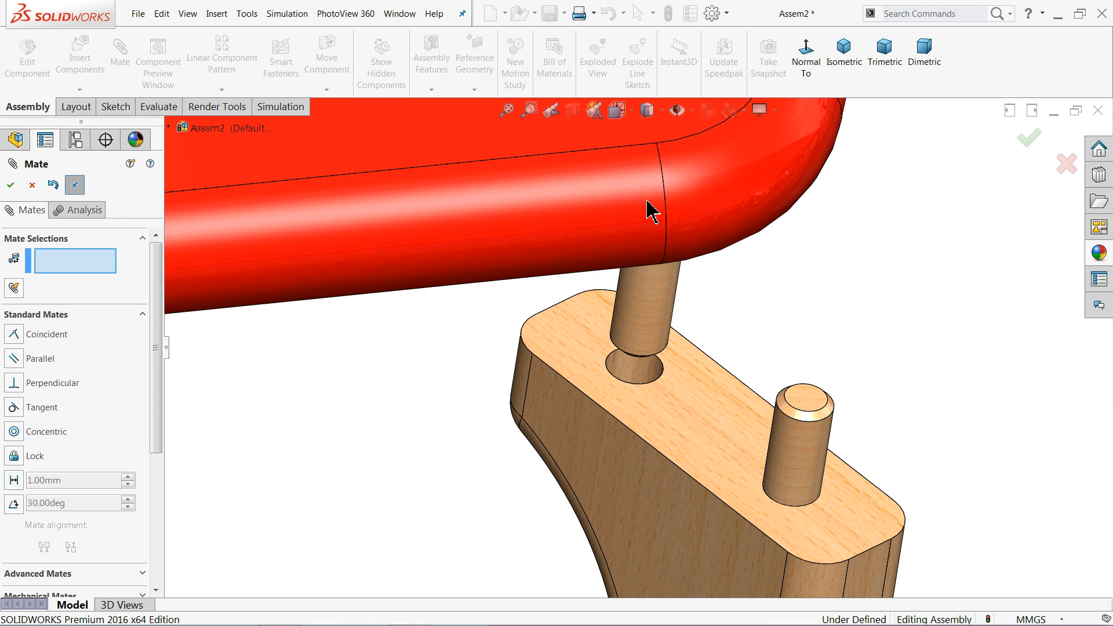
pyautogui.moveTo(639, 322); pyautogui.dragTo(672, 210)
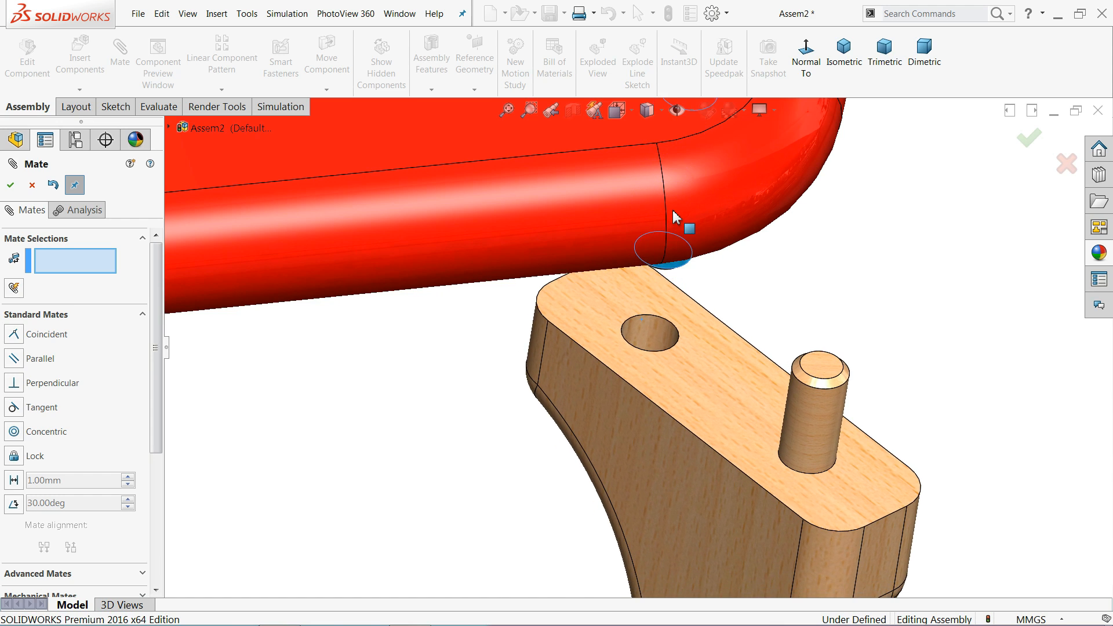
# Step: Mate the third stud's bottom end face coincident with the floor of the rear hole in the cross bar's top
pyautogui.moveTo(666, 324); pyautogui.dragTo(642, 408, button='middle')
pyautogui.click(660, 350)
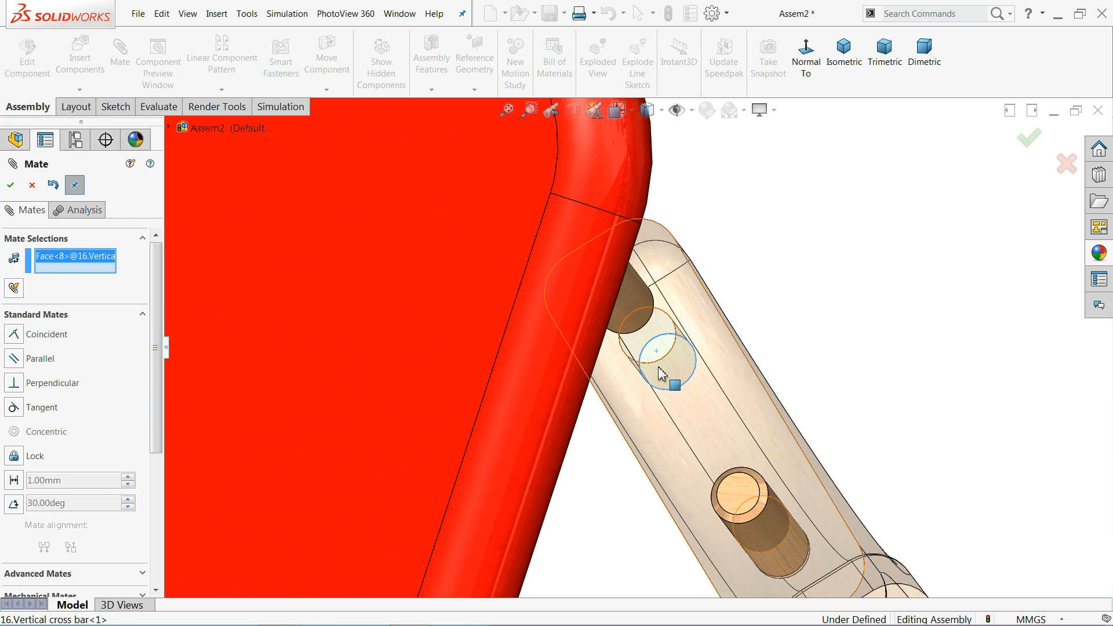
pyautogui.moveTo(664, 371); pyautogui.dragTo(661, 250, button='middle')
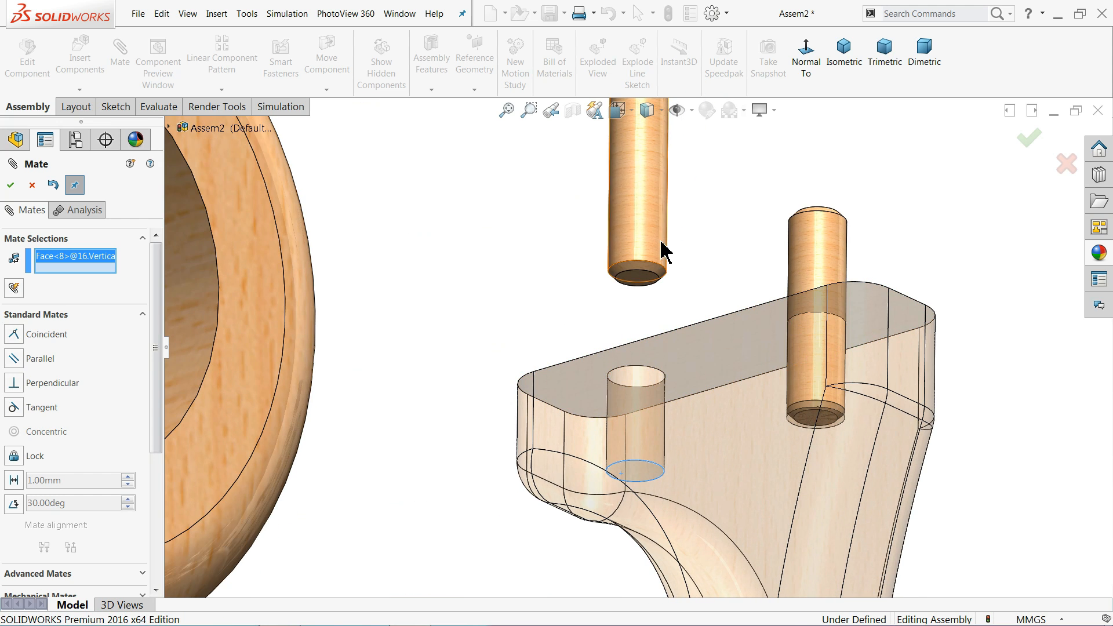
pyautogui.click(650, 288)
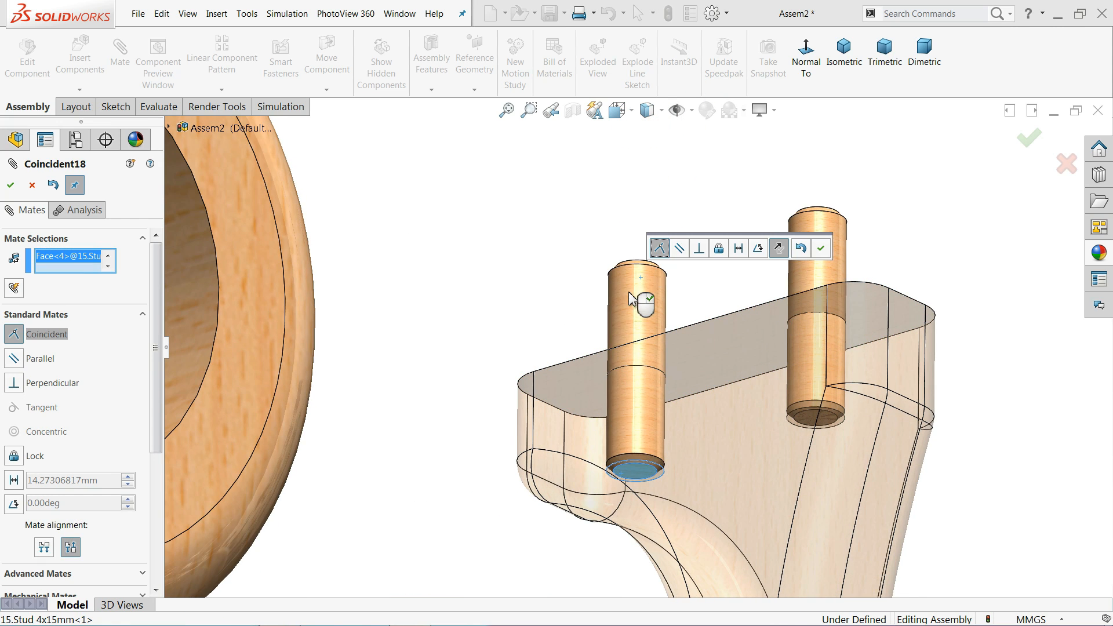
pyautogui.click(823, 251)
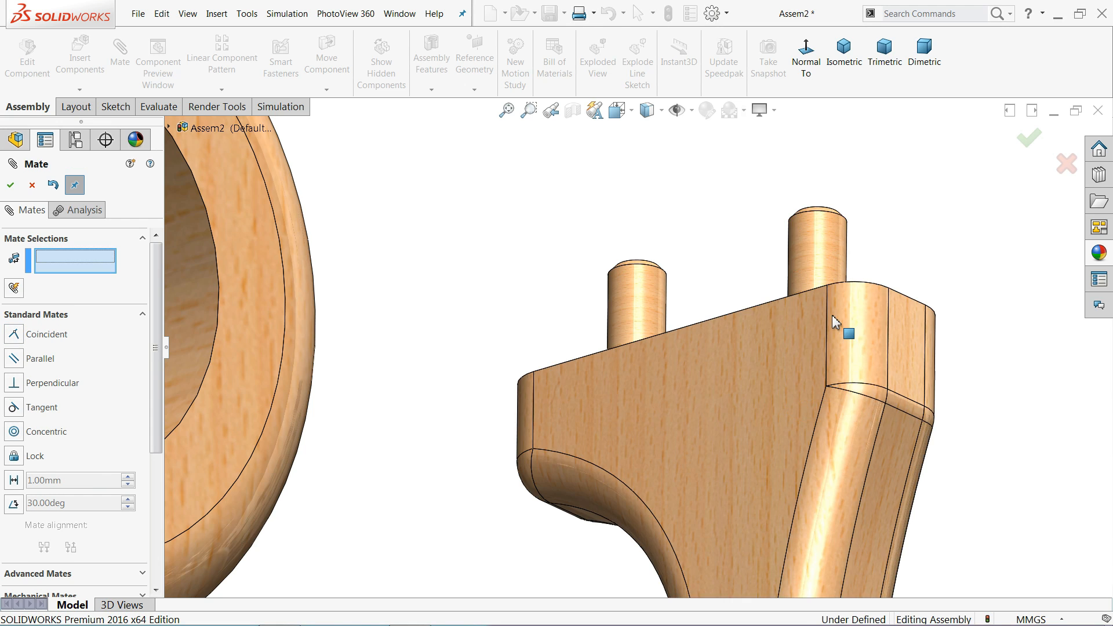
# Step: Mate a fourth 4x15 mm stud concentric with the empty hole in the vertical cross bar's underside
pyautogui.scroll(8, 833, 343)
pyautogui.scroll(-6, 641, 529)
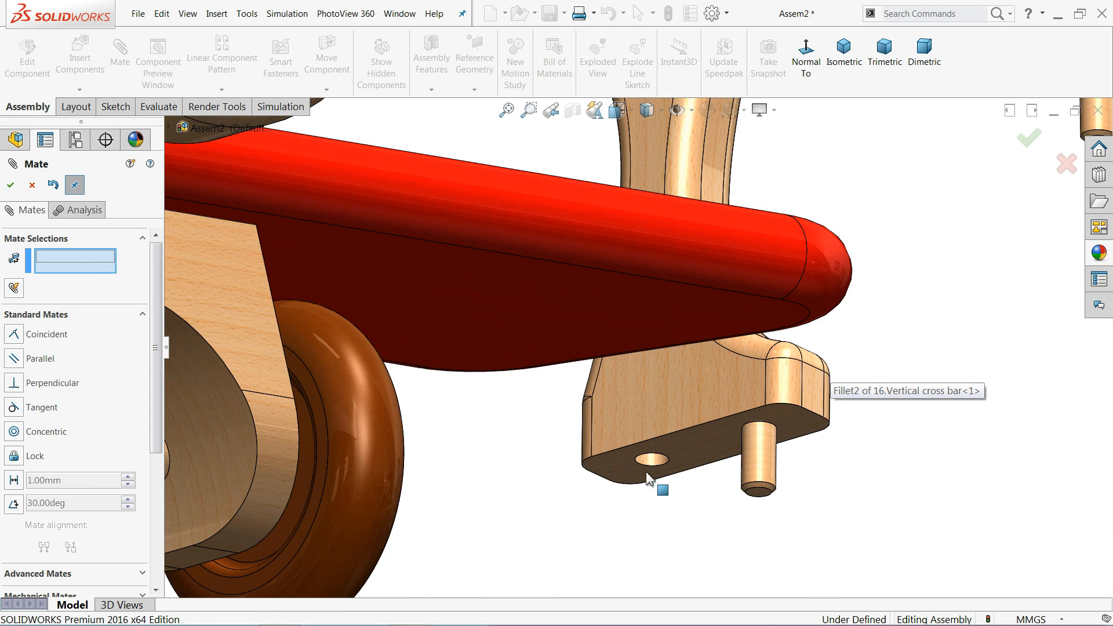
pyautogui.scroll(1, 904, 261)
pyautogui.click(908, 193)
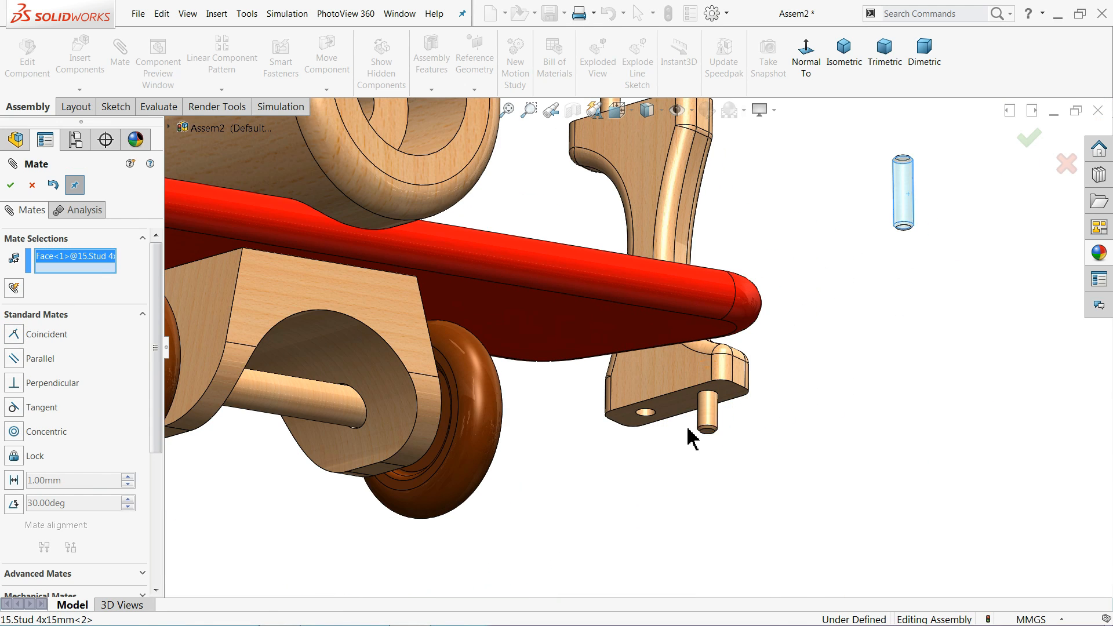
pyautogui.scroll(-3, 687, 434)
pyautogui.click(589, 334)
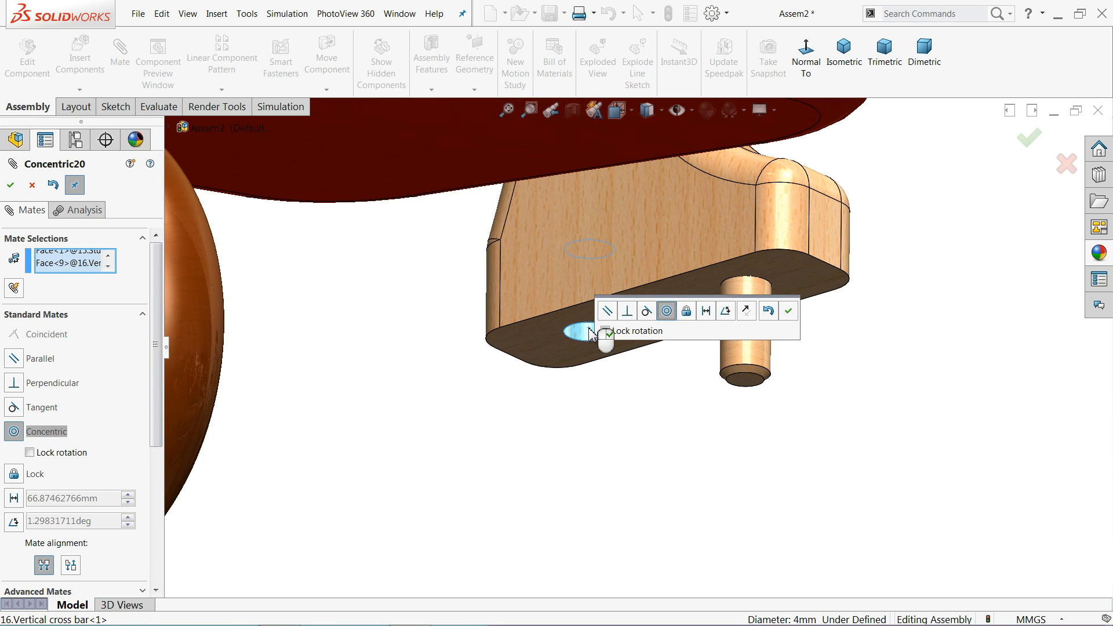
pyautogui.click(789, 317)
# Step: Finish mating and make the vertical cross bar transparent to expose the stud inside it
pyautogui.moveTo(713, 341); pyautogui.dragTo(643, 228, button='middle')
pyautogui.scroll(3, 636, 380)
pyautogui.scroll(-5, 710, 307)
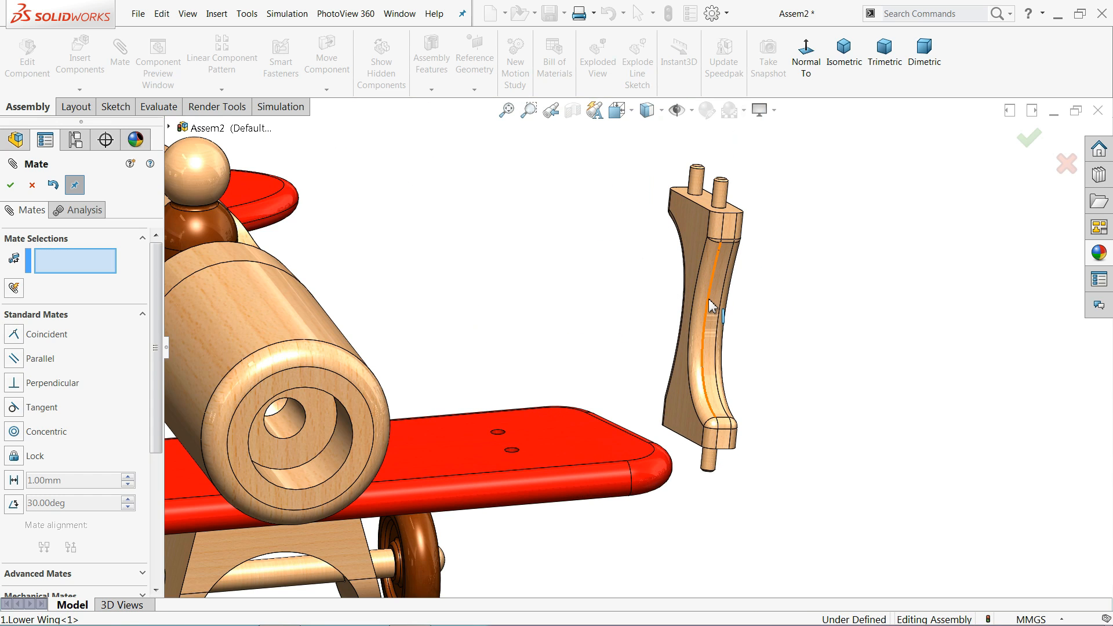
pyautogui.moveTo(701, 296)
pyautogui.mouseDown()
pyautogui.moveTo(838, 299)
pyautogui.moveTo(721, 296)
pyautogui.mouseUp()
pyautogui.press('Escape')
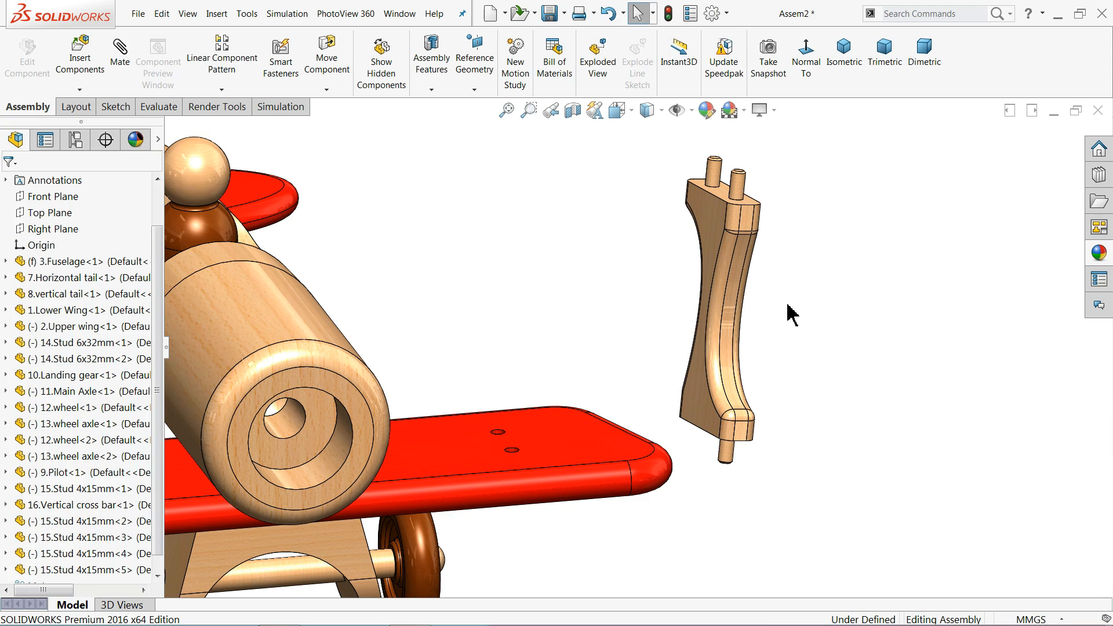
pyautogui.rightClick(729, 325)
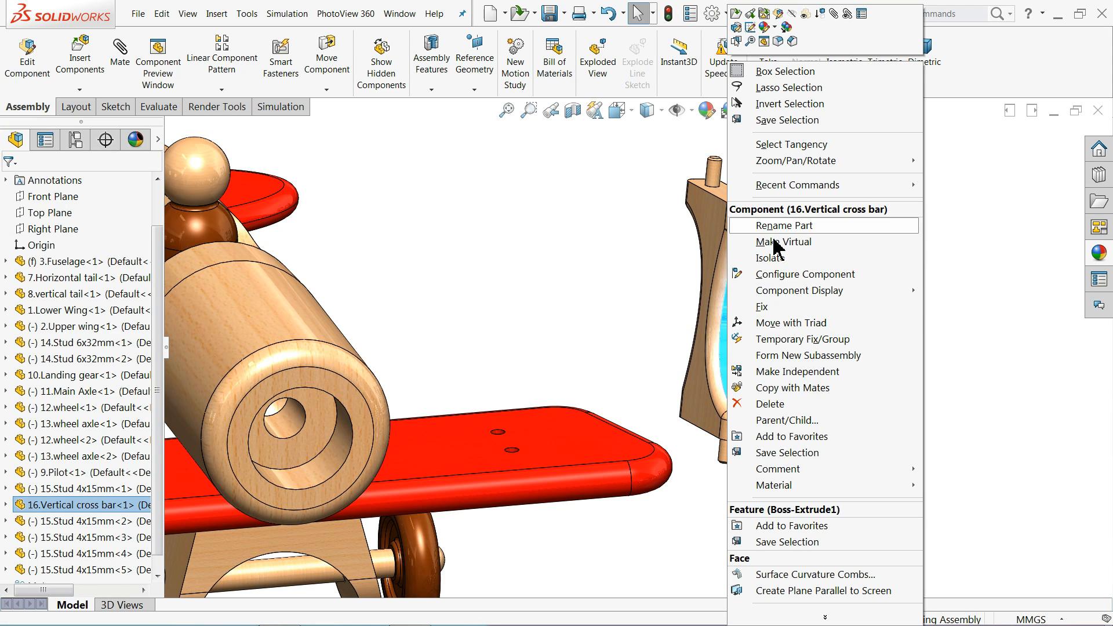
pyautogui.click(805, 24)
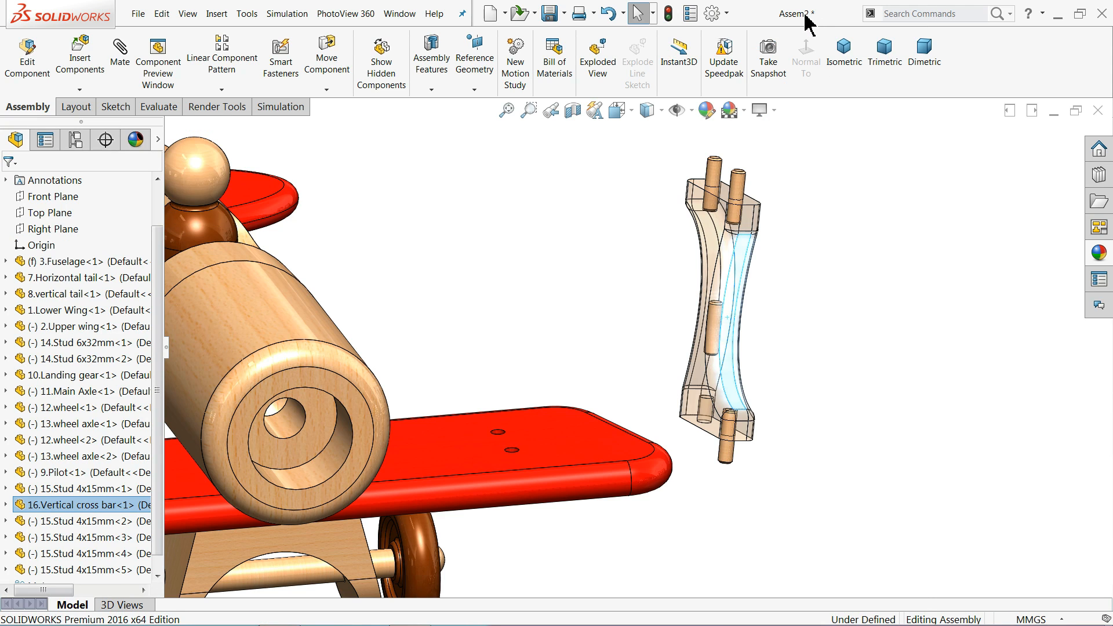
# Step: Slide the fourth stud down below the cross bar's underside and make the cross bar opaque again
pyautogui.scroll(-5, 733, 383)
pyautogui.click(688, 409)
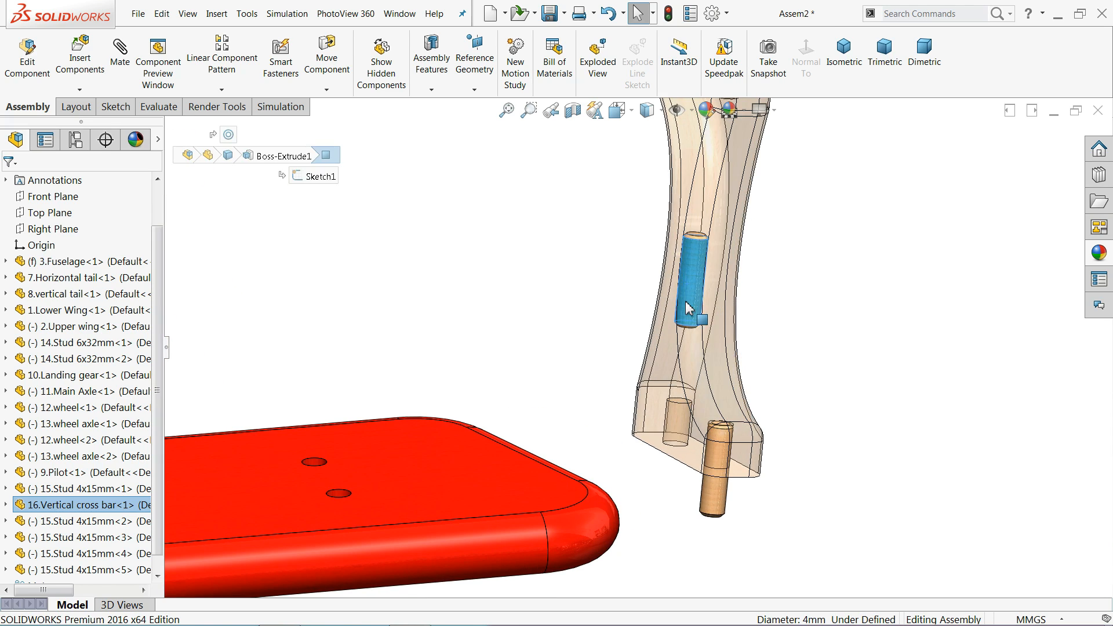
pyautogui.moveTo(685, 409); pyautogui.dragTo(679, 587)
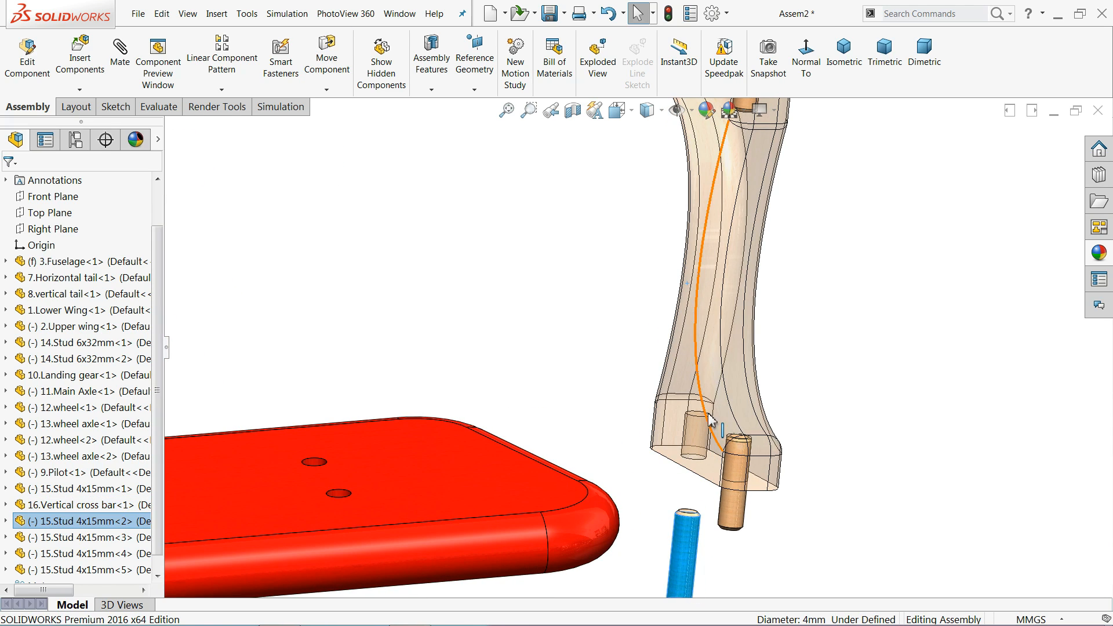
pyautogui.rightClick(706, 308)
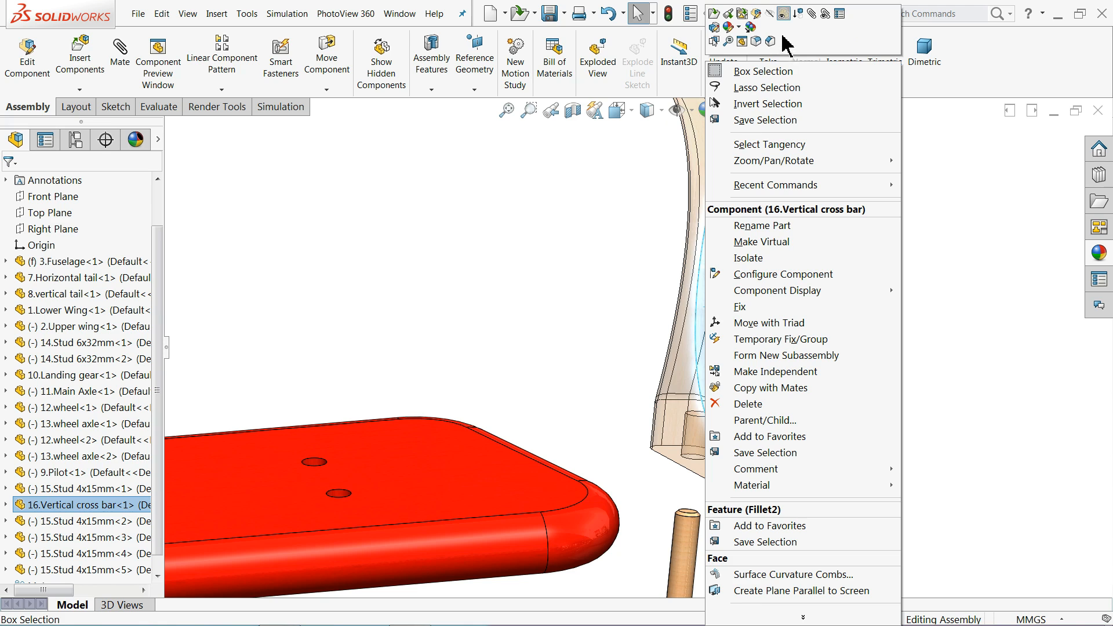
pyautogui.click(783, 14)
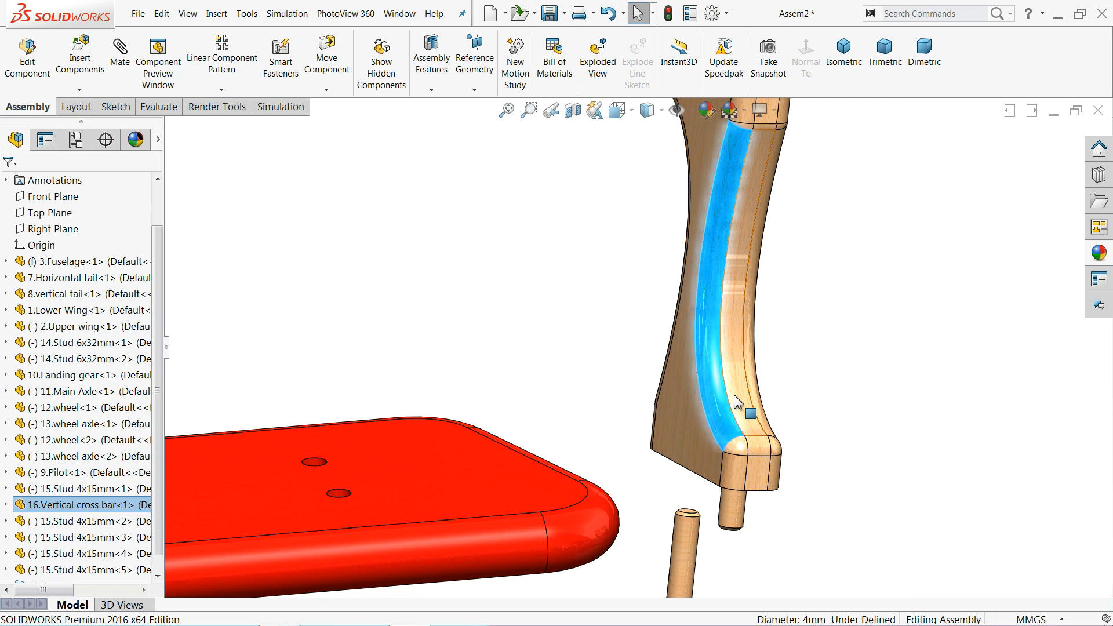
# Step: Mate the fourth stud's end face coincident with the floor of the open underside hole, flipping the mate alignment
pyautogui.moveTo(737, 402); pyautogui.dragTo(807, 218, button='middle')
pyautogui.scroll(-5, 664, 434)
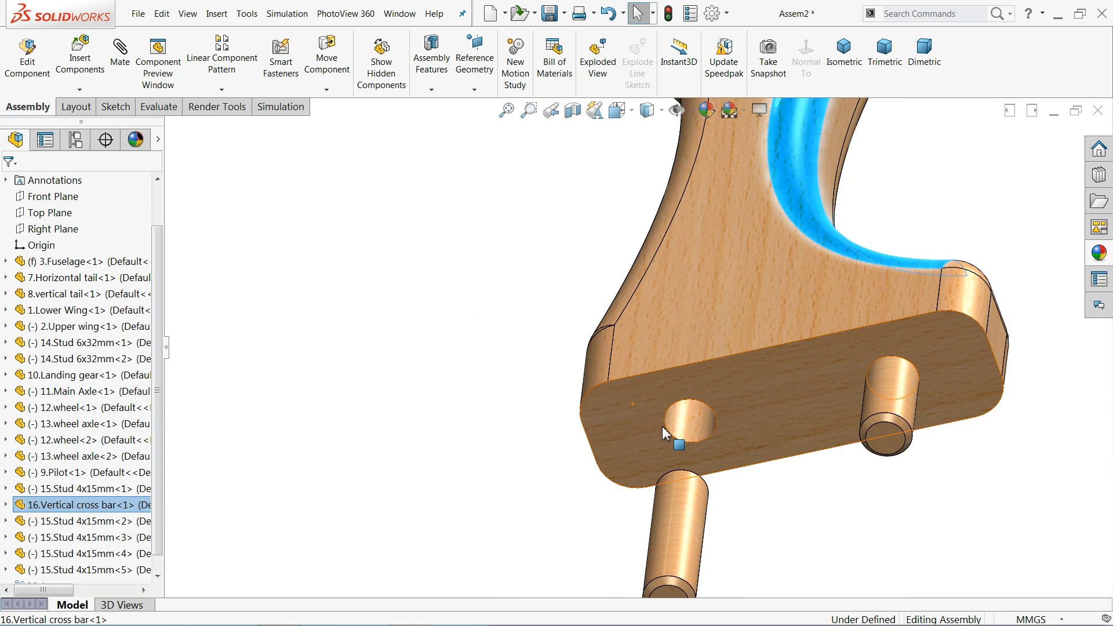
pyautogui.scroll(-4, 664, 434)
pyautogui.moveTo(704, 415); pyautogui.dragTo(708, 342, button='middle')
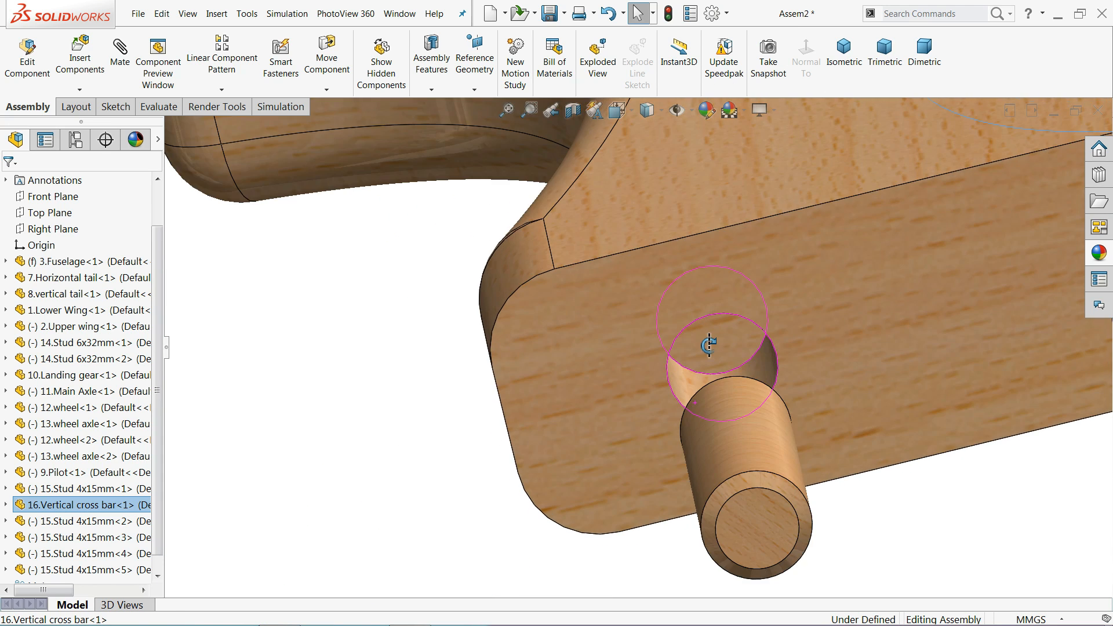
pyautogui.click(371, 296)
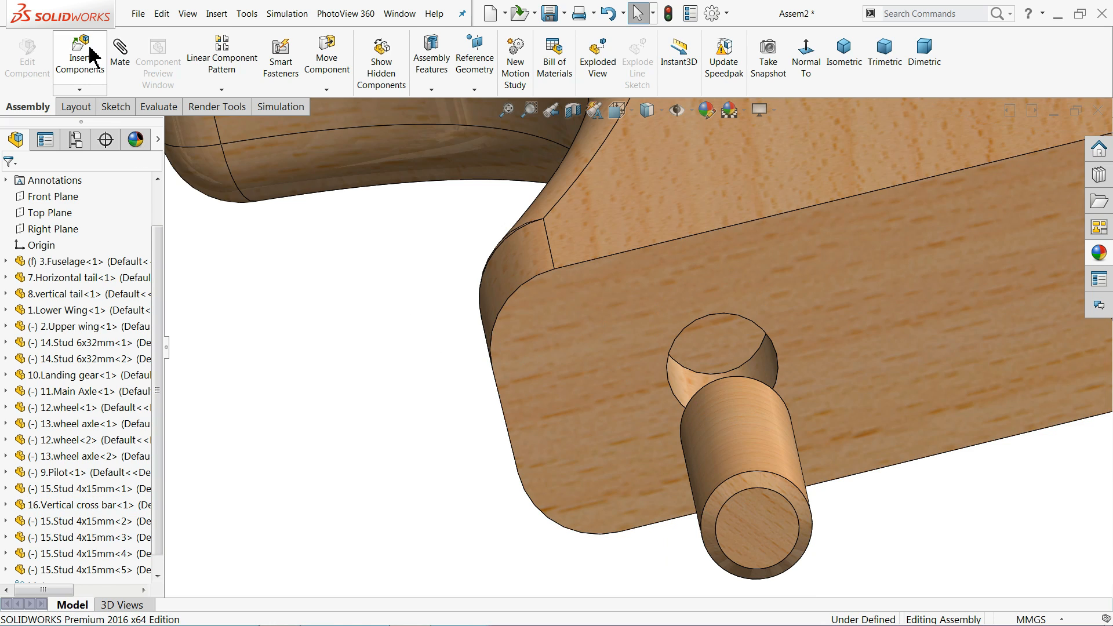
pyautogui.click(719, 337)
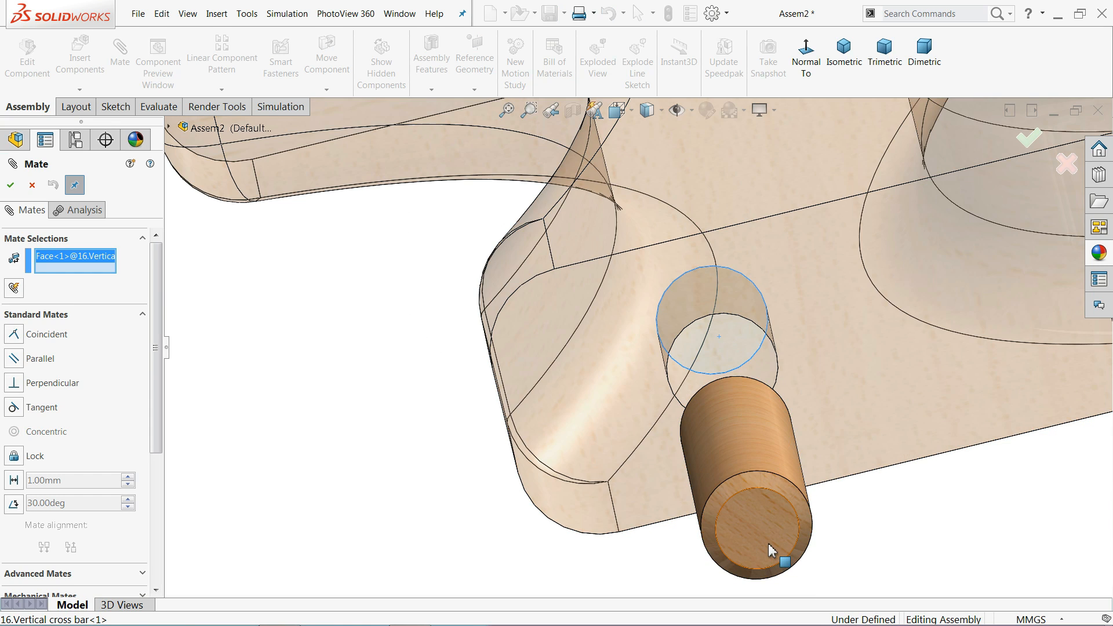
pyautogui.click(769, 545)
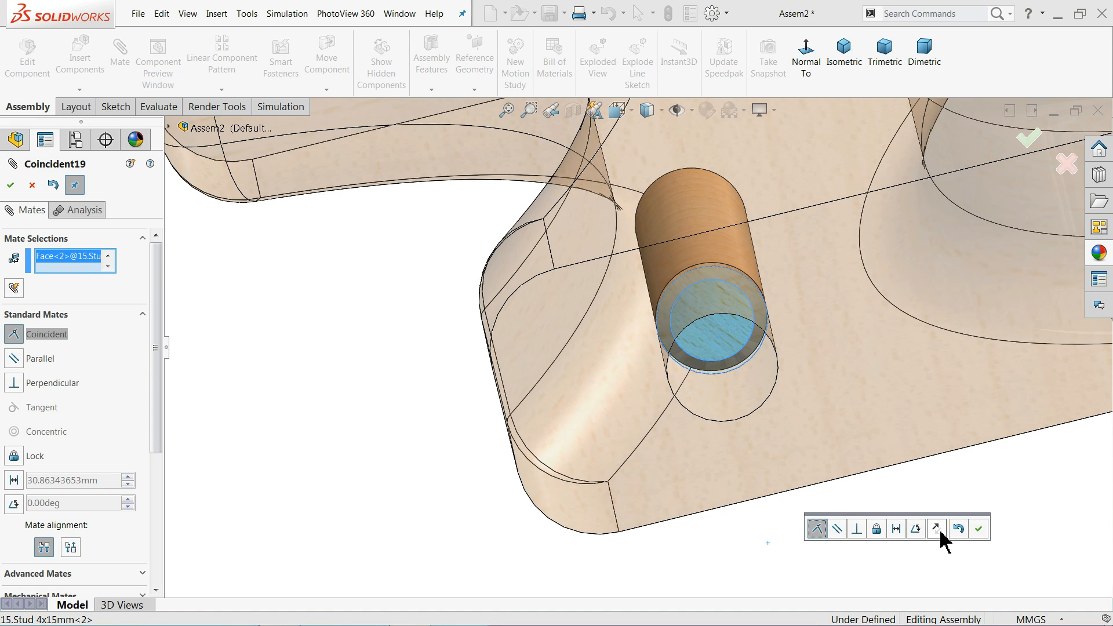
pyautogui.click(936, 528)
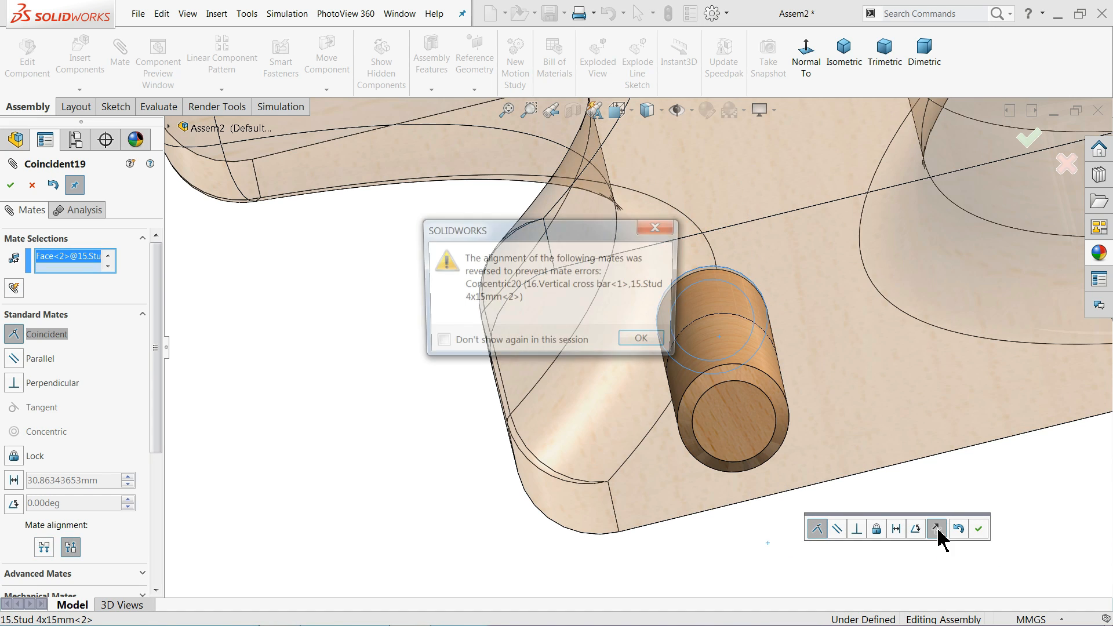
pyautogui.click(653, 344)
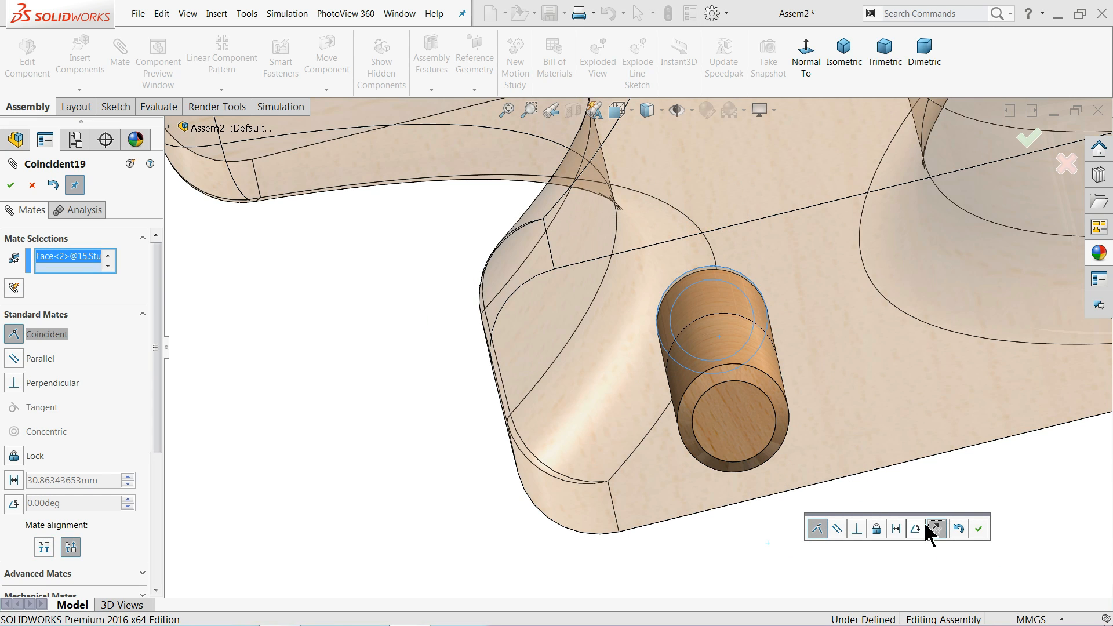
pyautogui.click(978, 530)
pyautogui.scroll(5, 739, 418)
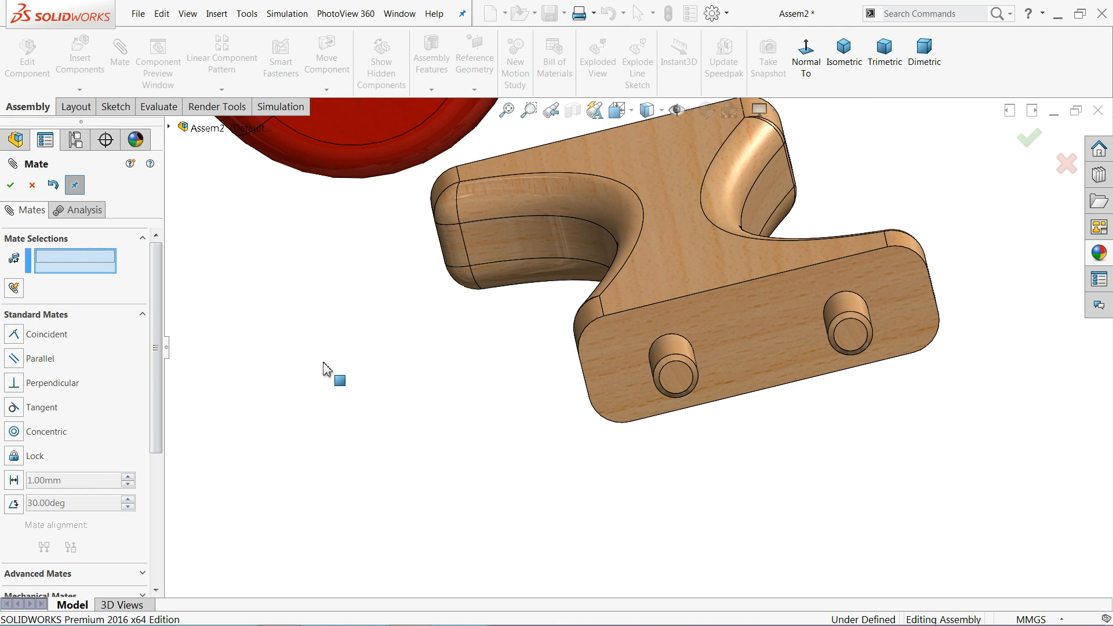
pyautogui.scroll(5, 736, 264)
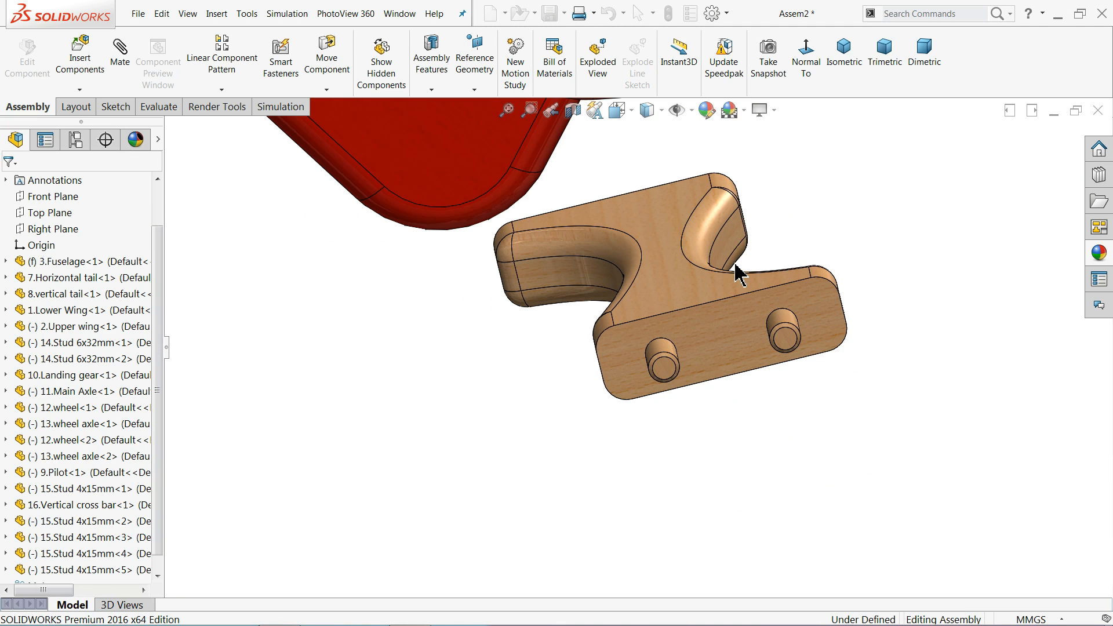
# Step: Mate one of the vertical cross bar's underside studs concentric with the front hole of the lower wing's hole pair
pyautogui.moveTo(718, 237); pyautogui.dragTo(665, 357, button='middle')
pyautogui.scroll(5, 696, 447)
pyautogui.moveTo(665, 357); pyautogui.dragTo(633, 354)
pyautogui.click(551, 330)
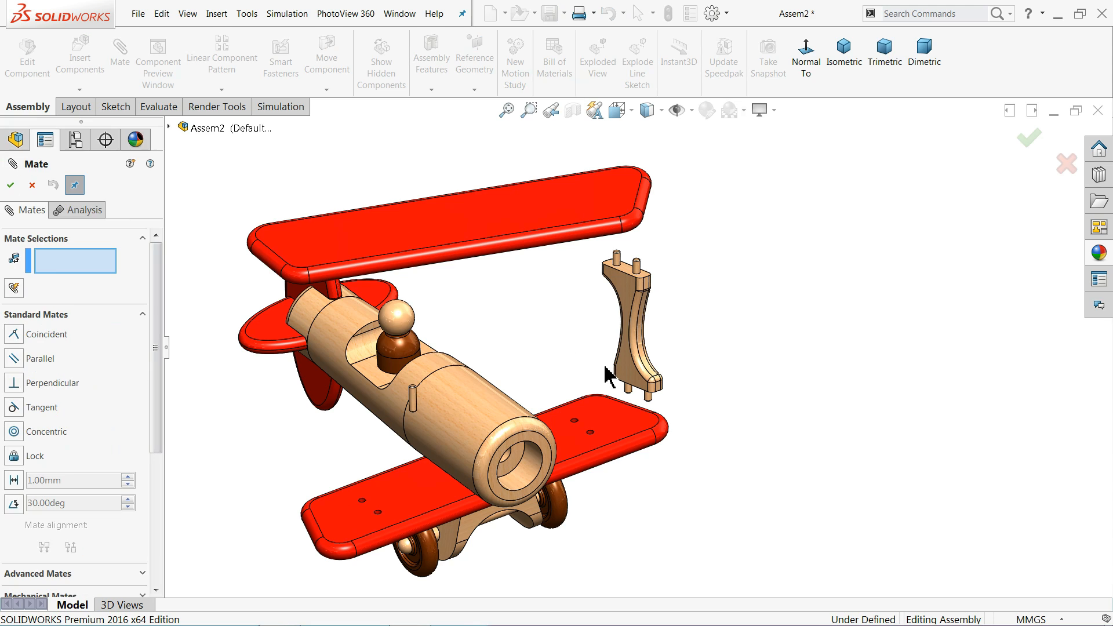
pyautogui.scroll(-6, 607, 383)
pyautogui.scroll(-3, 589, 486)
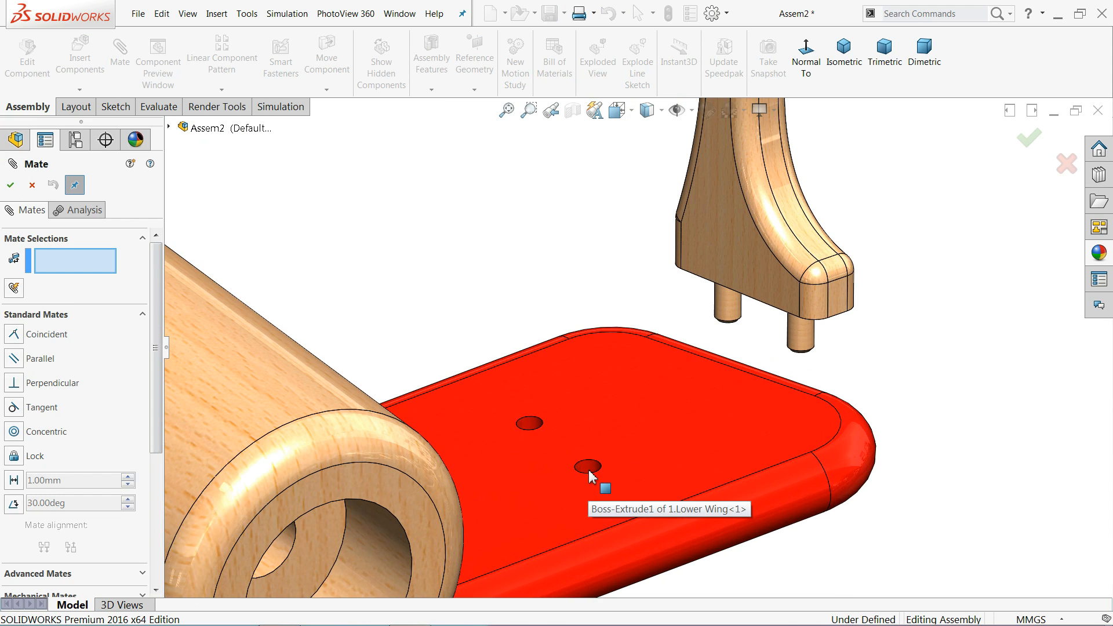
pyautogui.click(589, 474)
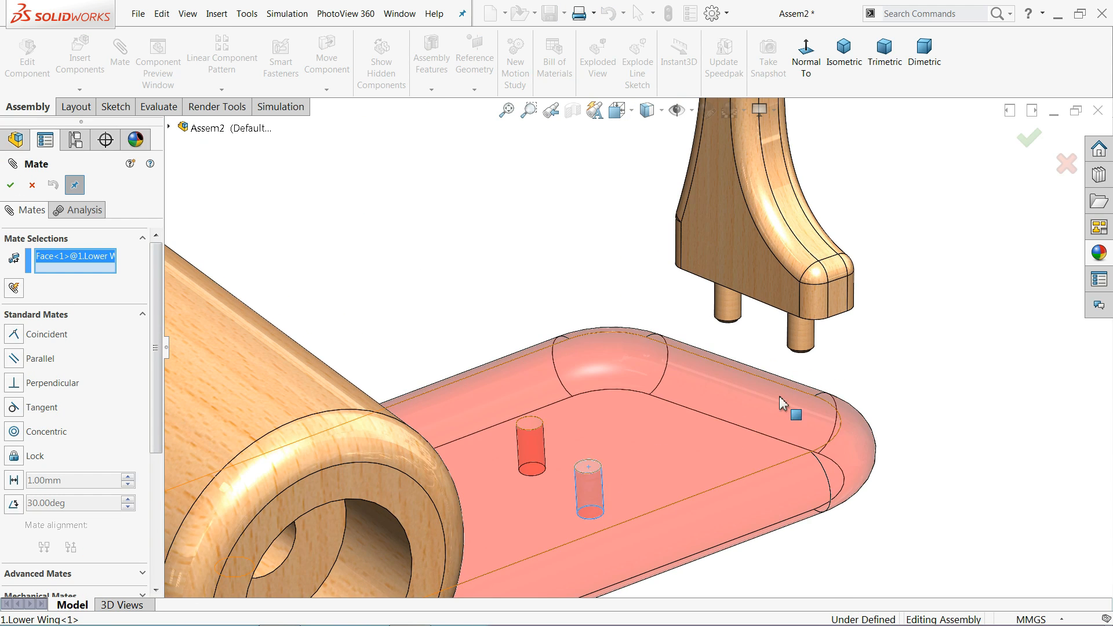
pyautogui.click(806, 333)
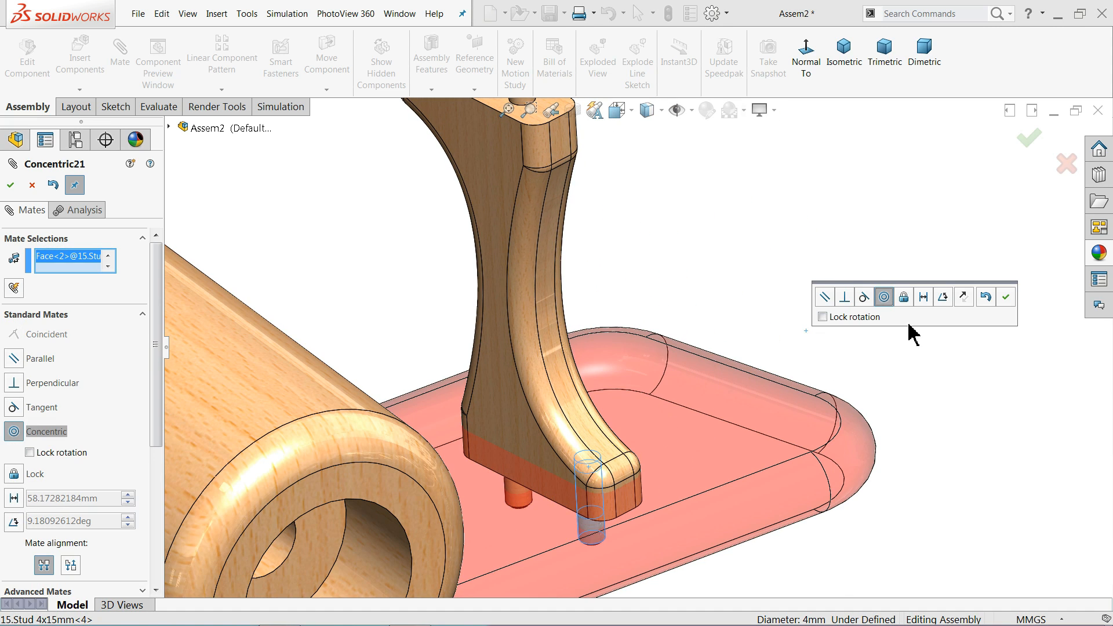
pyautogui.click(1006, 298)
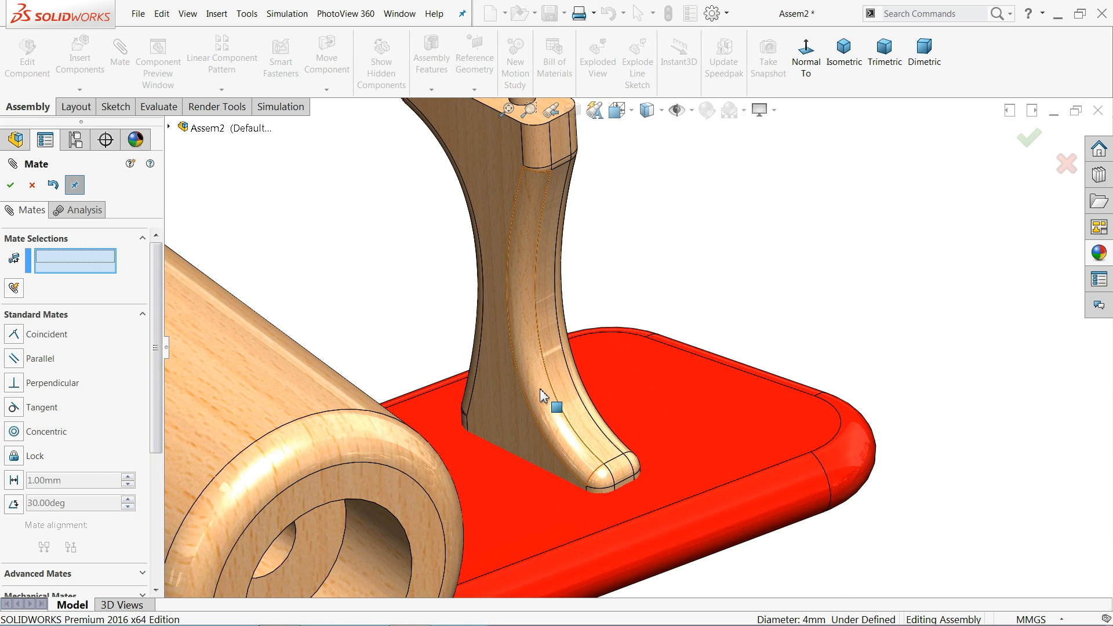
# Step: Rotate the cross bar about its mated stud and mate the other underside stud concentric with the wing's rear hole
pyautogui.moveTo(548, 385); pyautogui.dragTo(589, 373)
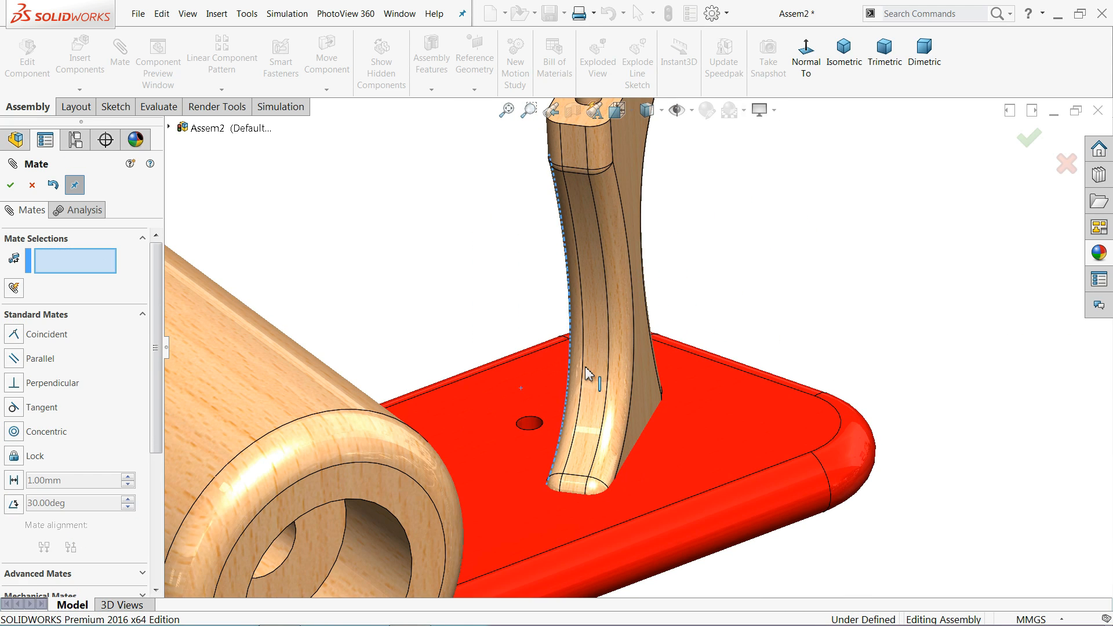
pyautogui.click(538, 418)
pyautogui.moveTo(538, 419); pyautogui.dragTo(566, 461, button='middle')
pyautogui.scroll(-3, 566, 461)
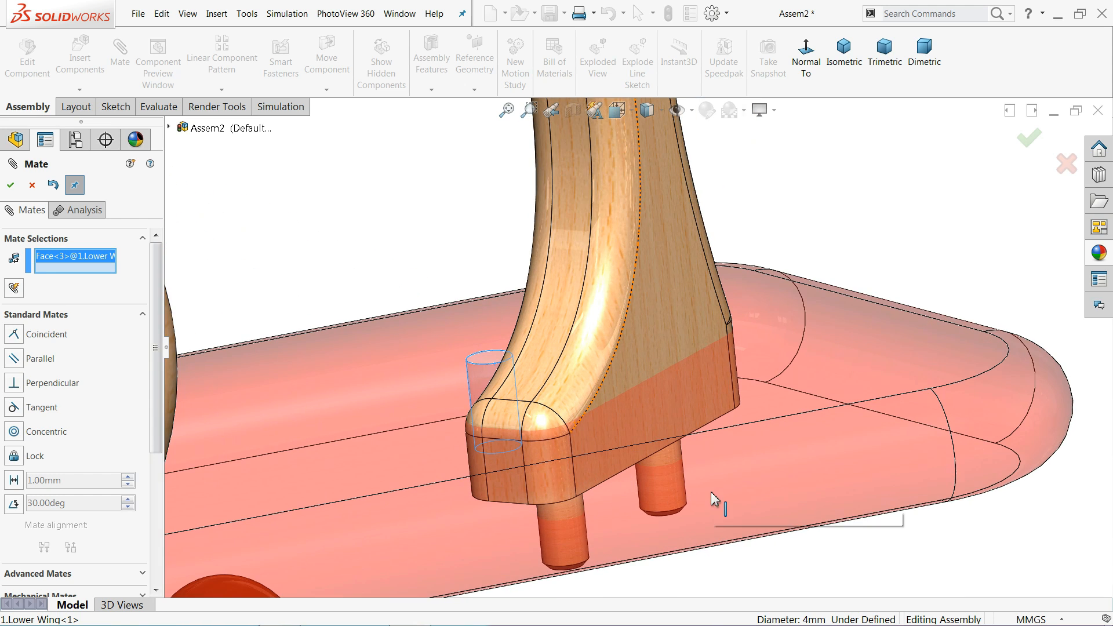
pyautogui.click(663, 468)
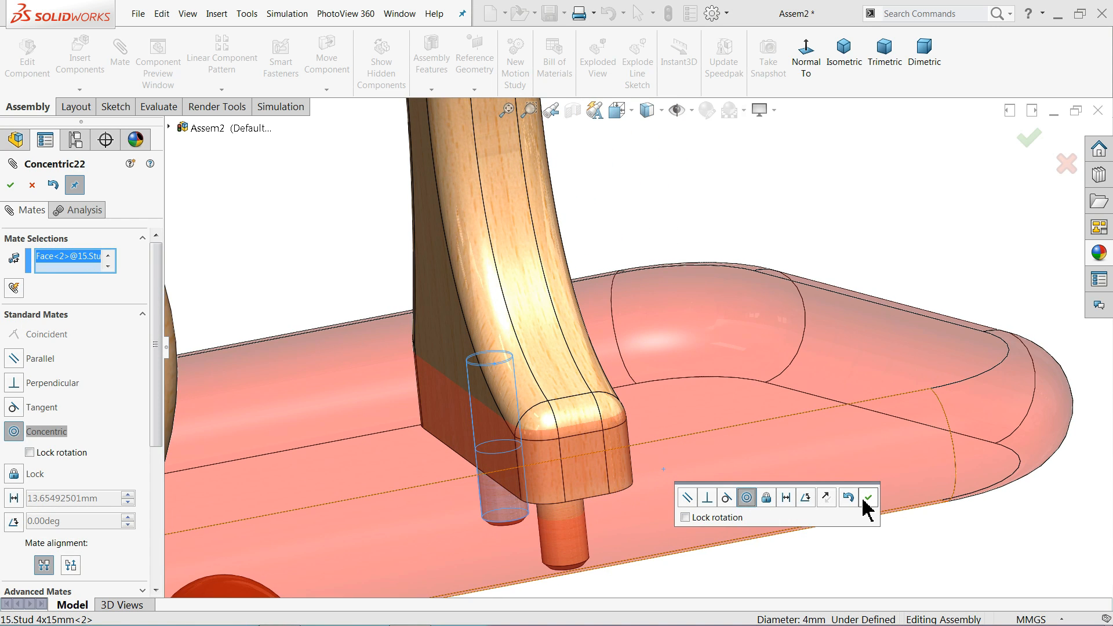
pyautogui.click(868, 498)
# Step: Lift the cross bar clear of the lower wing and mate its front stud's end face coincident with the front hole's floor
pyautogui.scroll(8, 683, 463)
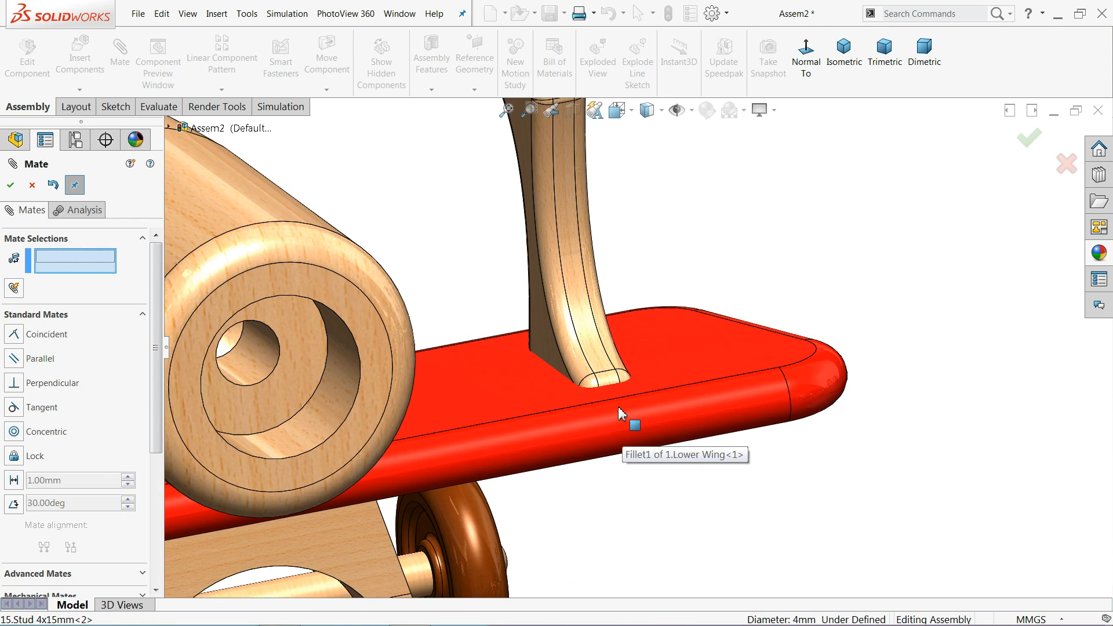
pyautogui.moveTo(607, 339); pyautogui.dragTo(611, 293)
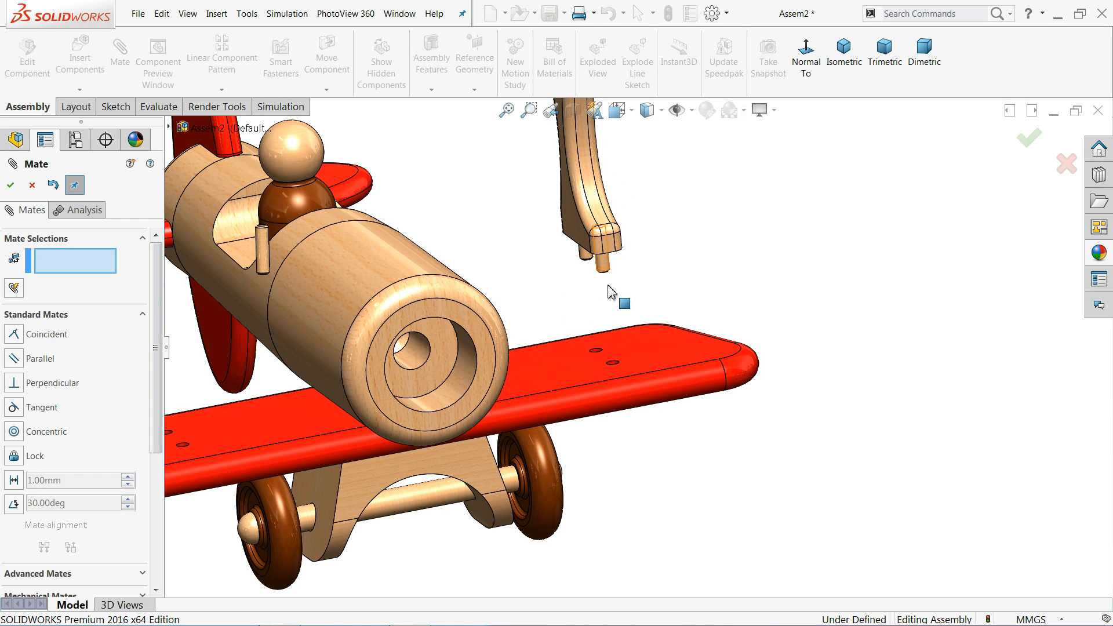
pyautogui.moveTo(613, 308); pyautogui.dragTo(625, 418, button='middle')
pyautogui.scroll(-7, 630, 432)
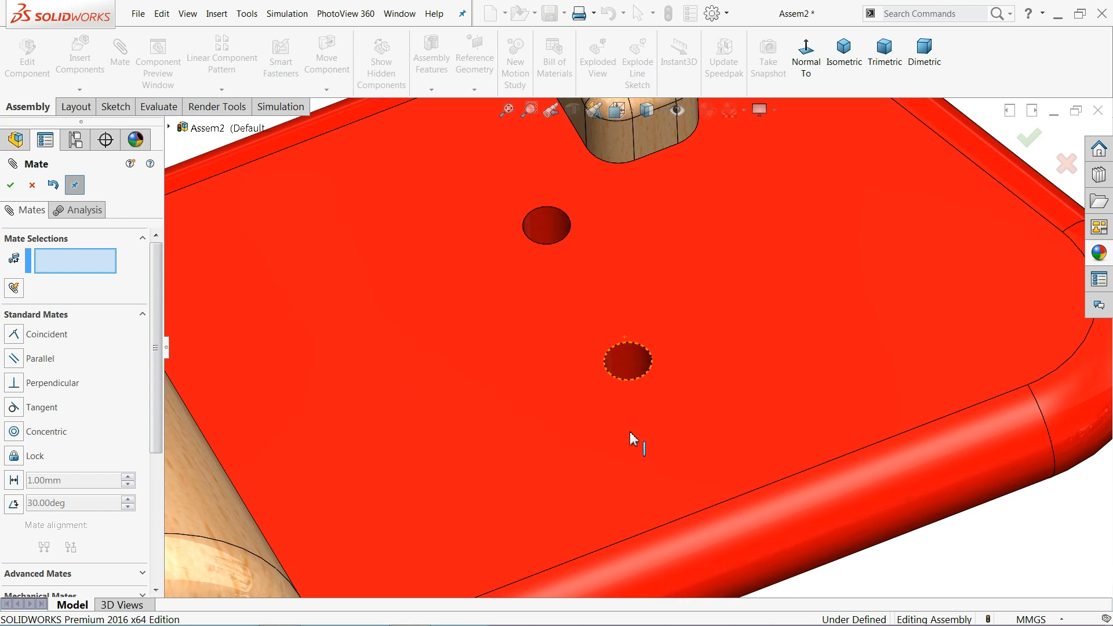
pyautogui.moveTo(630, 352); pyautogui.dragTo(641, 406, button='middle')
pyautogui.scroll(-3, 641, 394)
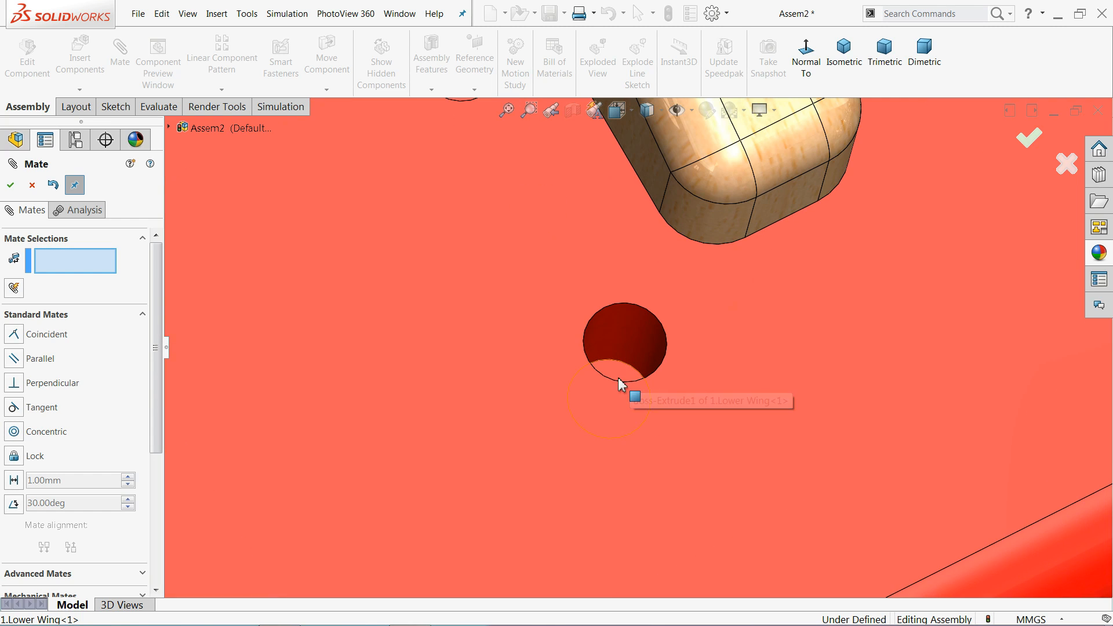
pyautogui.click(618, 377)
pyautogui.scroll(5, 620, 374)
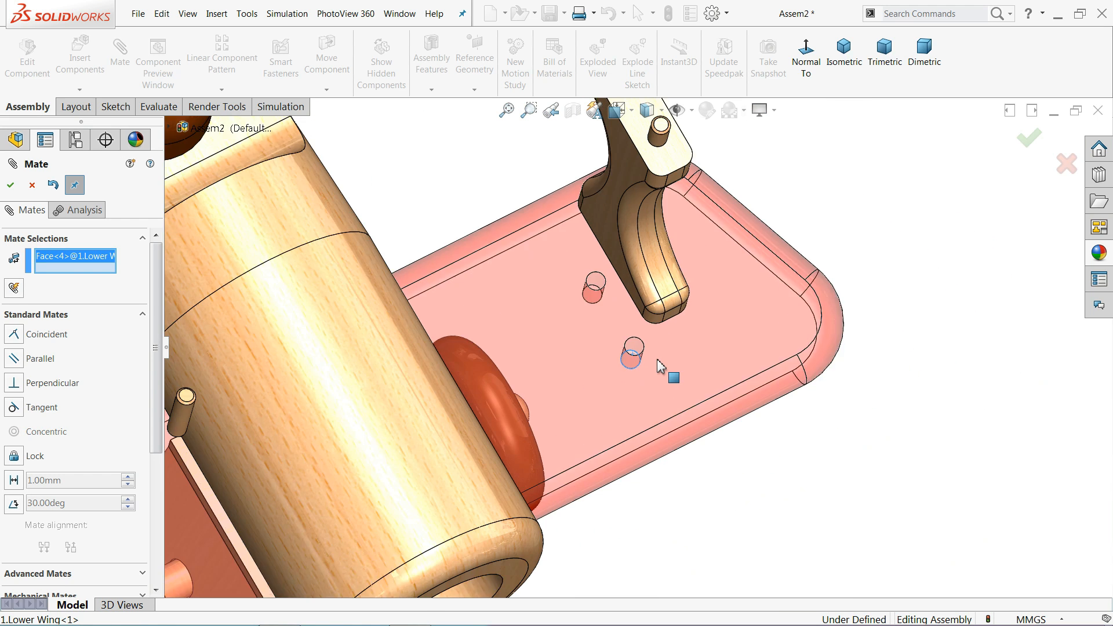
pyautogui.moveTo(657, 360); pyautogui.dragTo(629, 272, button='middle')
pyautogui.scroll(-3, 629, 271)
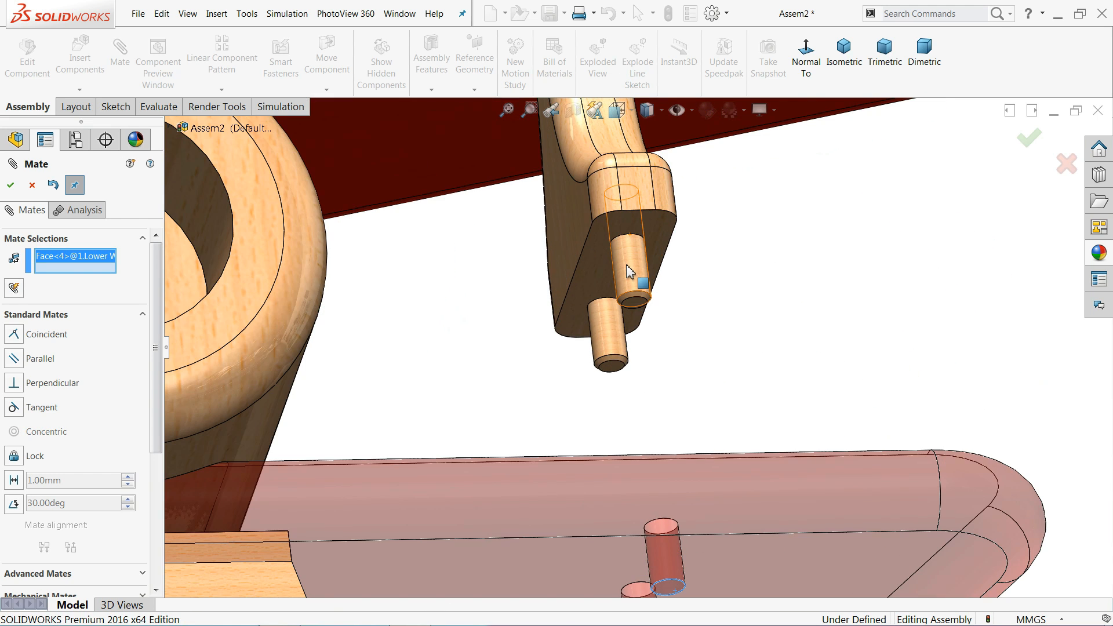
pyautogui.click(634, 305)
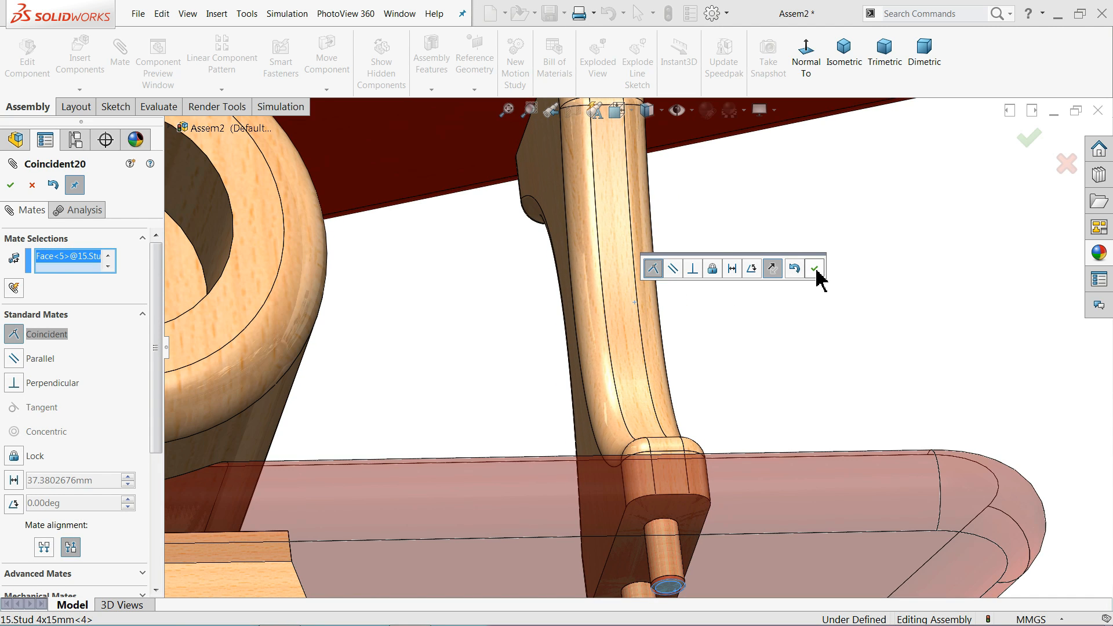
pyautogui.click(815, 269)
# Step: Finish mating and delete the spare 4x15 mm stud floating beside the fuselage
pyautogui.scroll(3, 786, 363)
pyautogui.moveTo(729, 316); pyautogui.dragTo(639, 333, button='middle')
pyautogui.scroll(6, 650, 309)
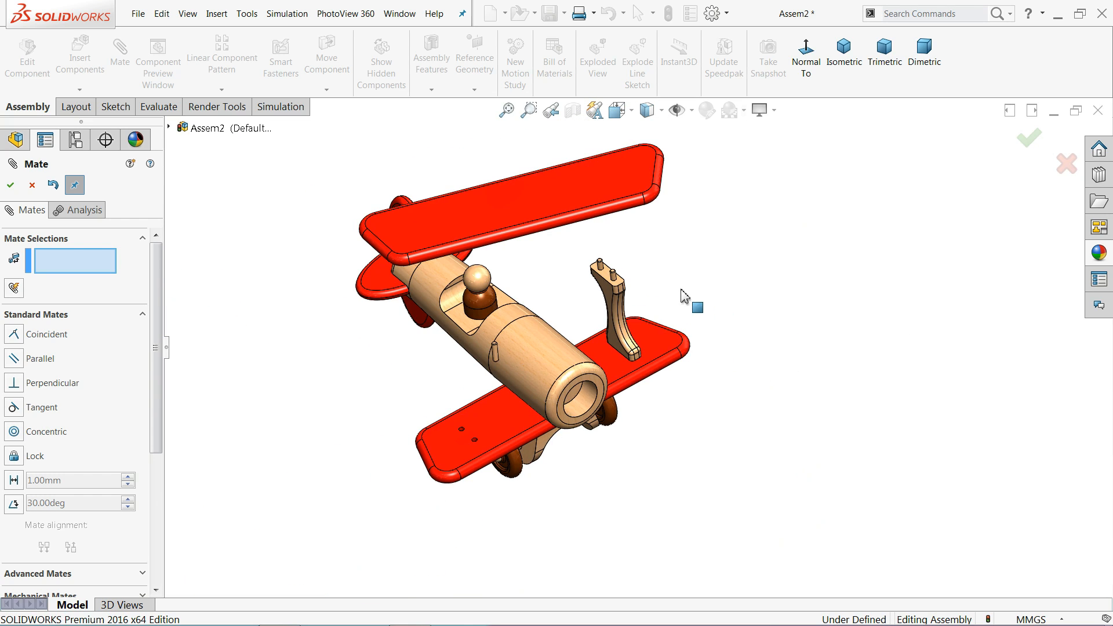
pyautogui.scroll(-3, 614, 315)
pyautogui.scroll(-2, 450, 348)
pyautogui.scroll(2, 640, 324)
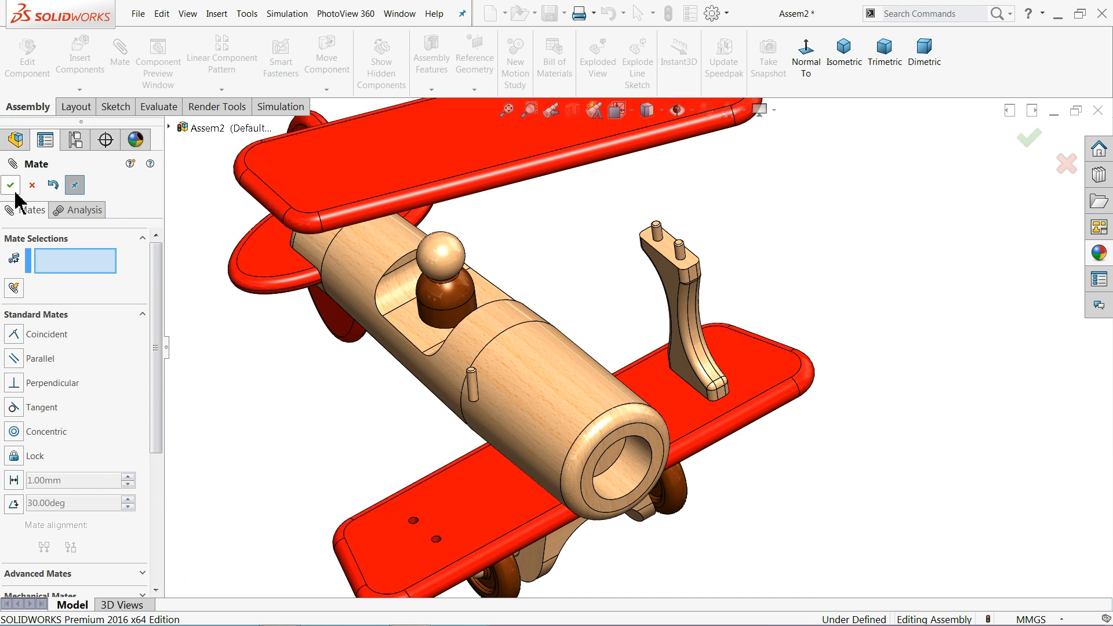
pyautogui.press('Escape')
pyautogui.moveTo(497, 281); pyautogui.dragTo(597, 272, button='middle')
pyautogui.scroll(-3, 594, 272)
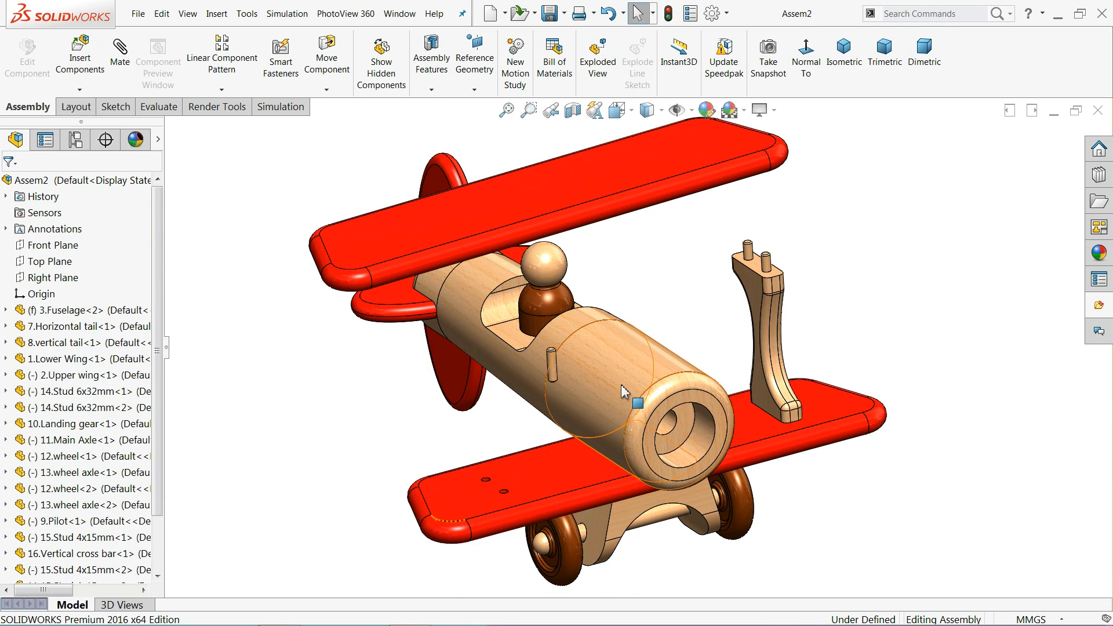
pyautogui.scroll(-4, 621, 385)
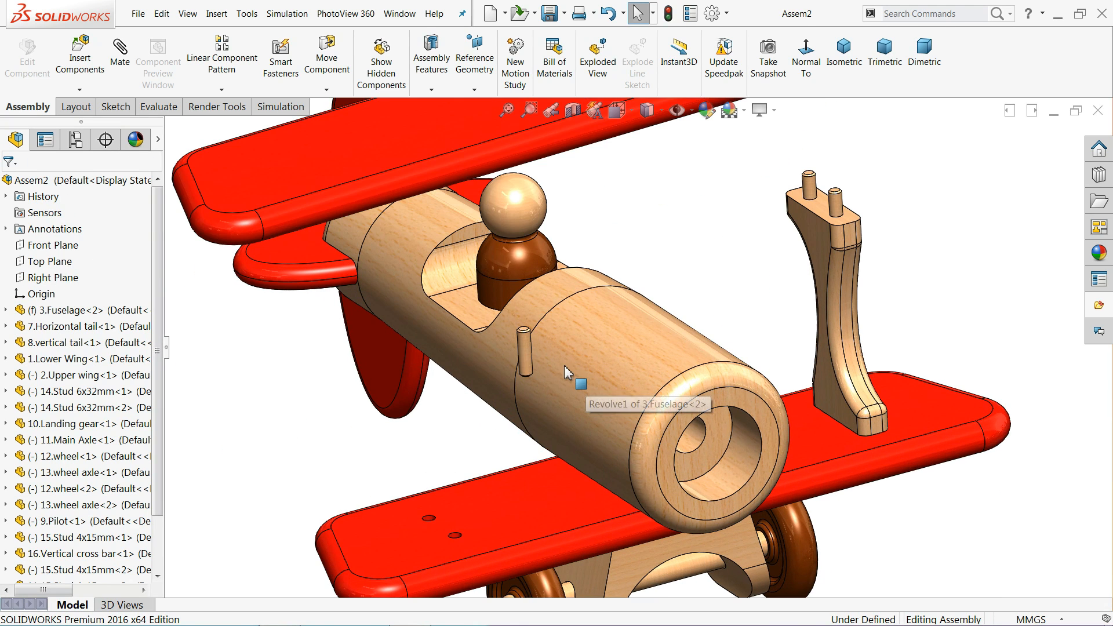
pyautogui.click(529, 353)
pyautogui.rightClick(530, 354)
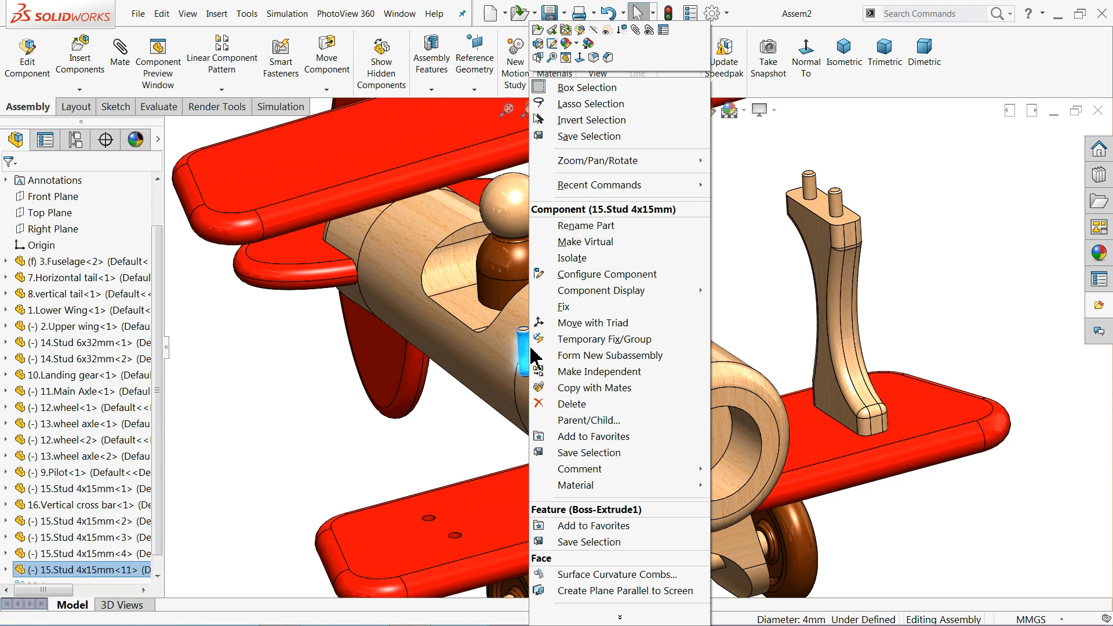
pyautogui.click(572, 404)
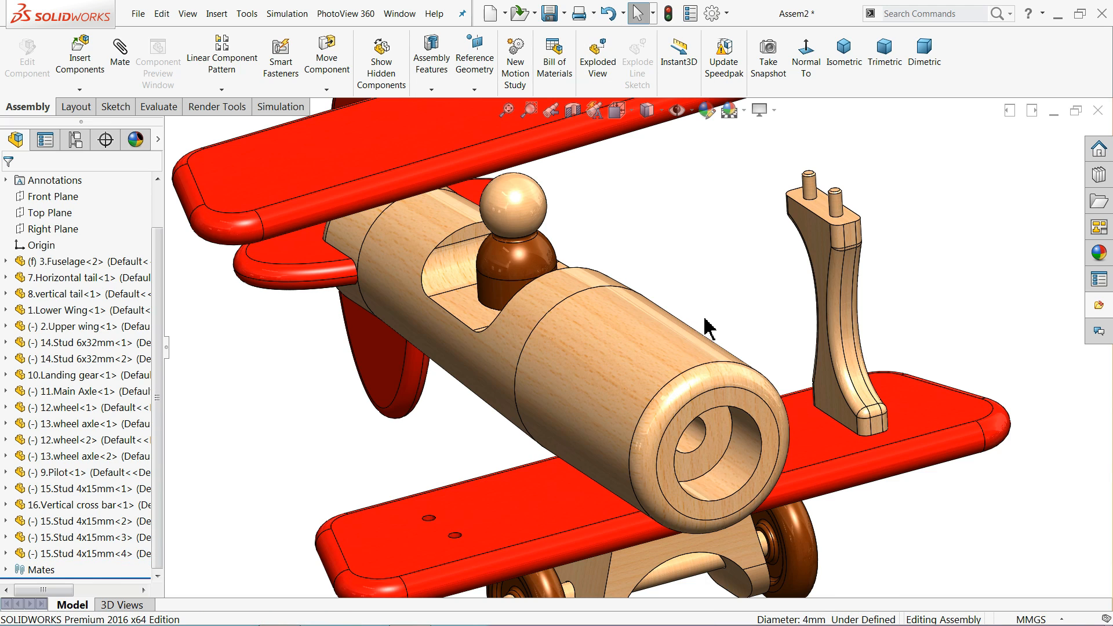
# Step: Start a Mirror Components operation using the Lower Wing's Right Plane as the mirror plane
pyautogui.scroll(2, 703, 323)
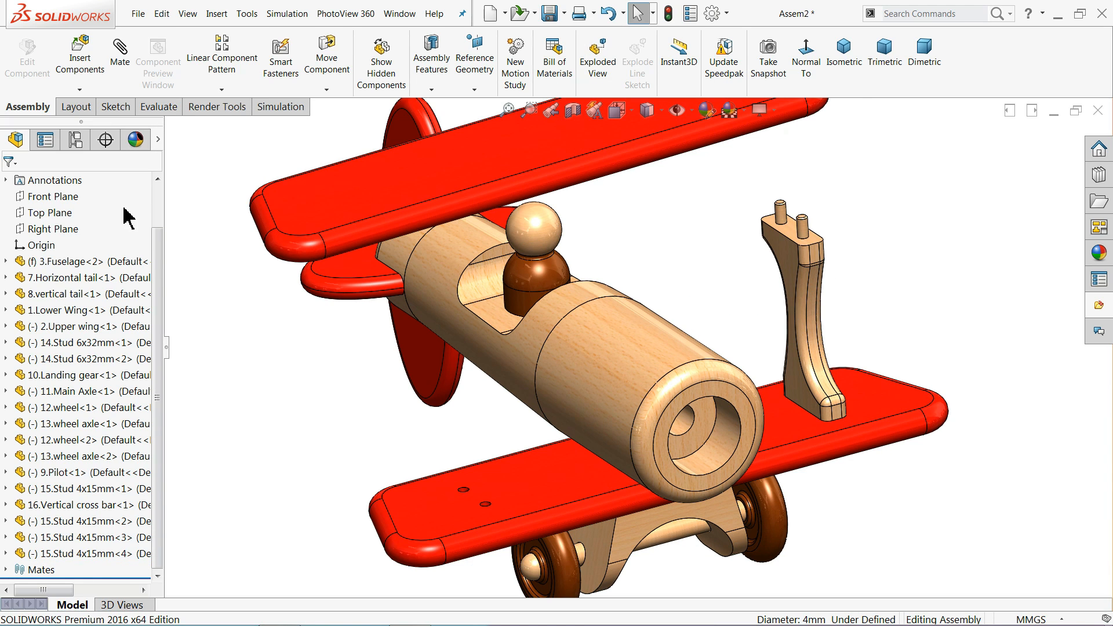
pyautogui.click(520, 492)
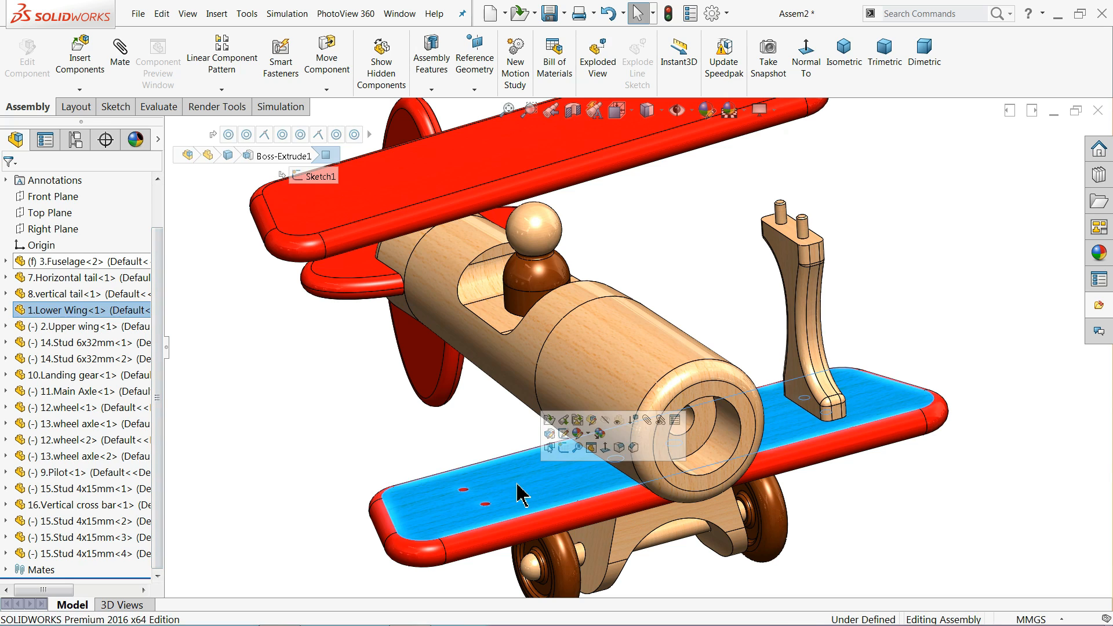
pyautogui.click(6, 310)
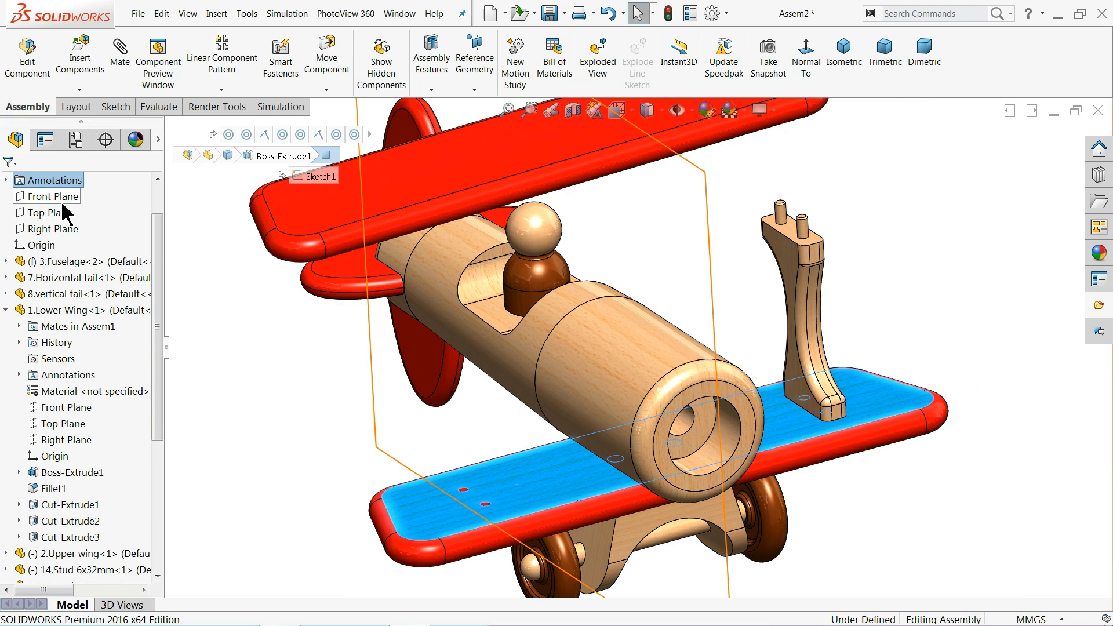
pyautogui.scroll(1, 161, 279)
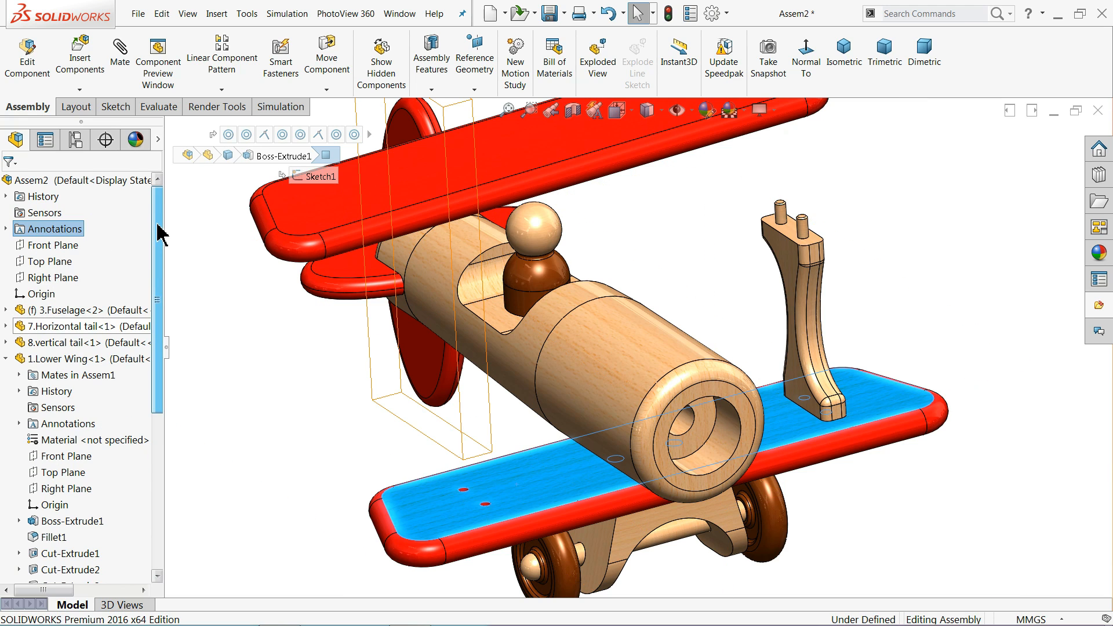
pyautogui.click(52, 246)
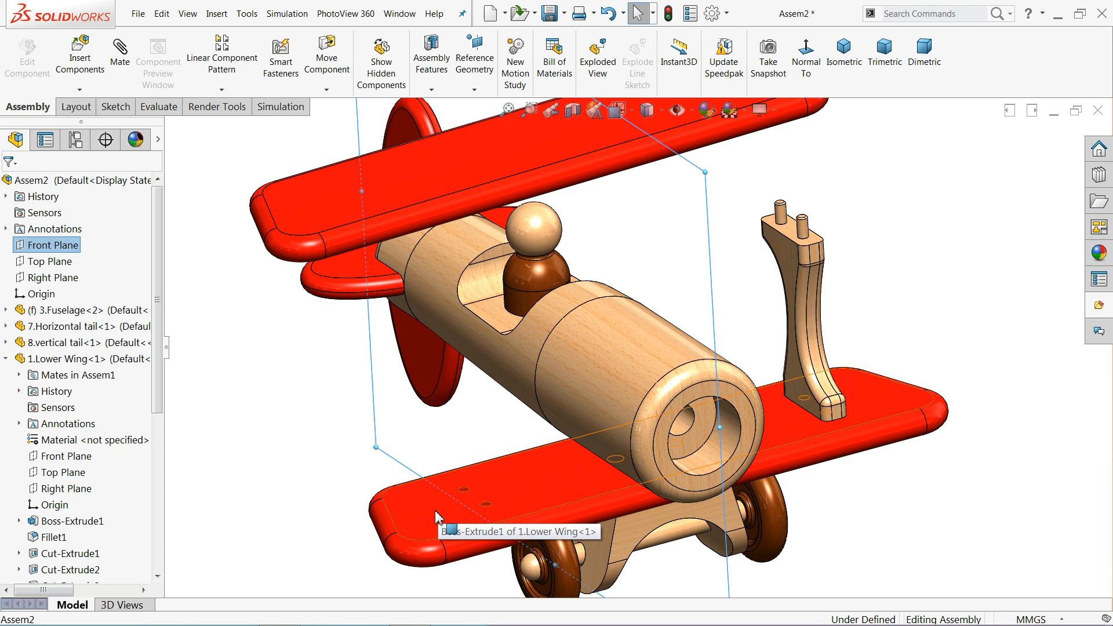
pyautogui.click(65, 248)
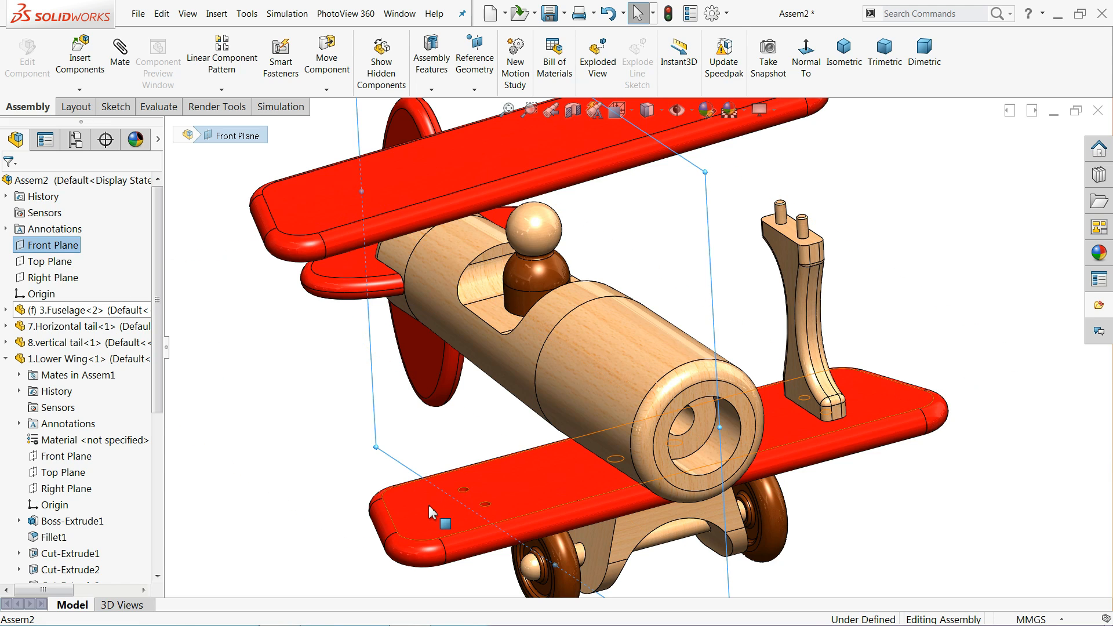
pyautogui.click(65, 500)
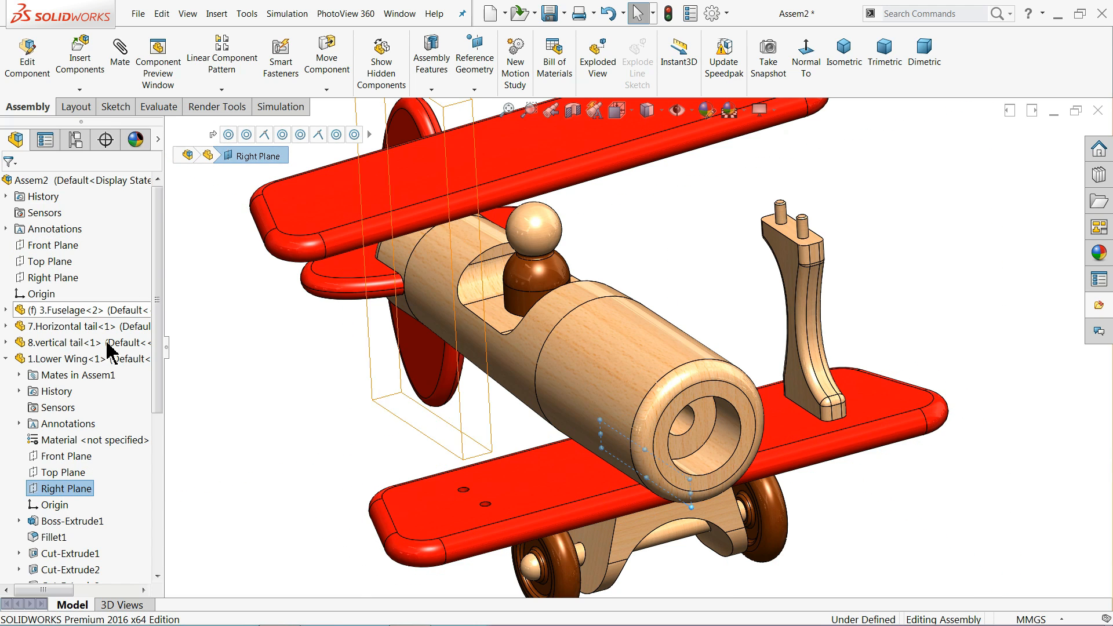
pyautogui.click(223, 90)
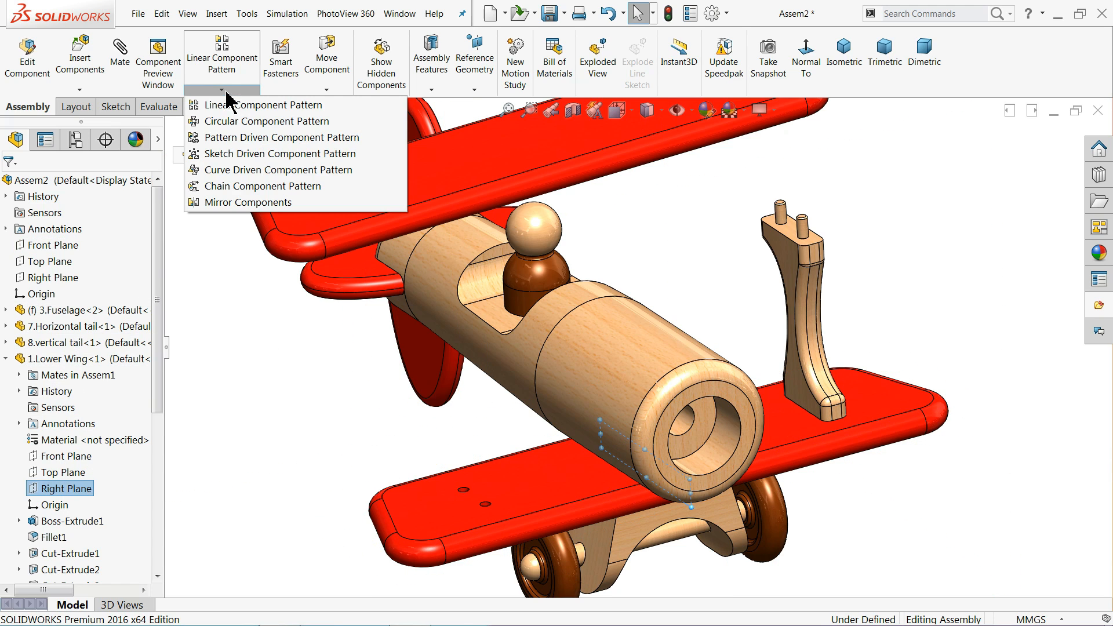
pyautogui.click(217, 204)
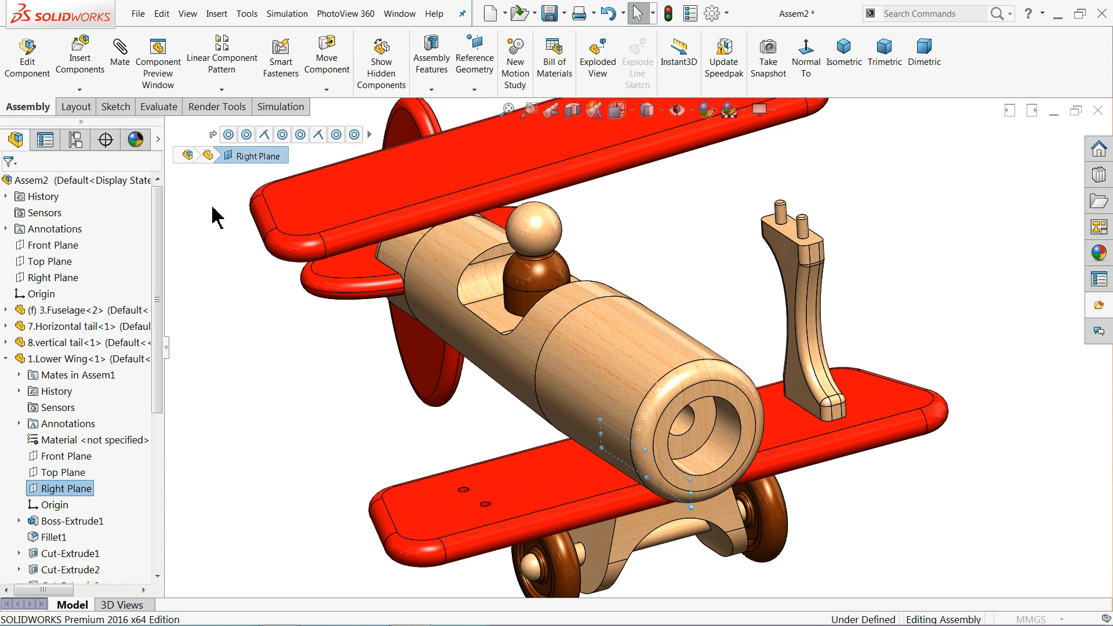
# Step: Select the vertical cross bar and the two studs on its upper end as the components to mirror
pyautogui.scroll(-4, 724, 419)
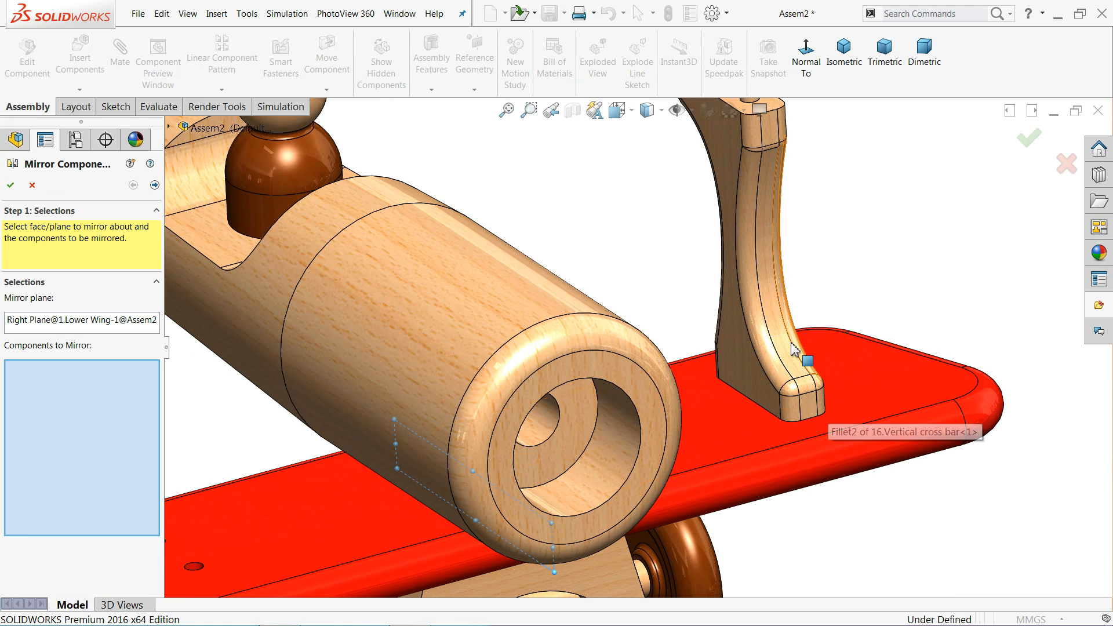
pyautogui.scroll(4, 771, 275)
pyautogui.scroll(-5, 696, 191)
pyautogui.click(649, 251)
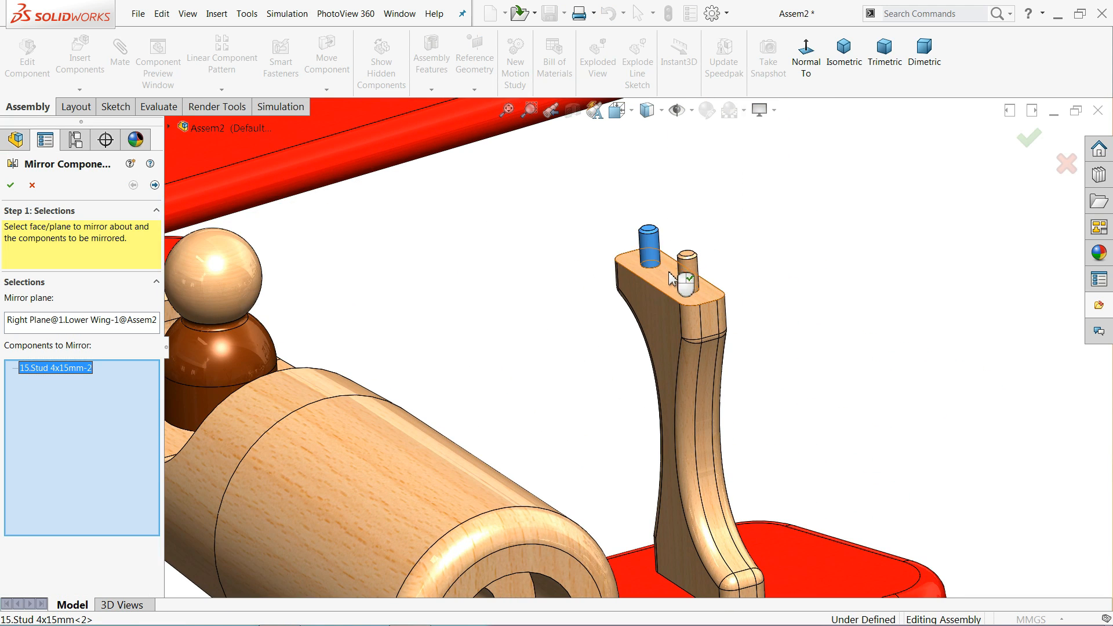
pyautogui.click(697, 283)
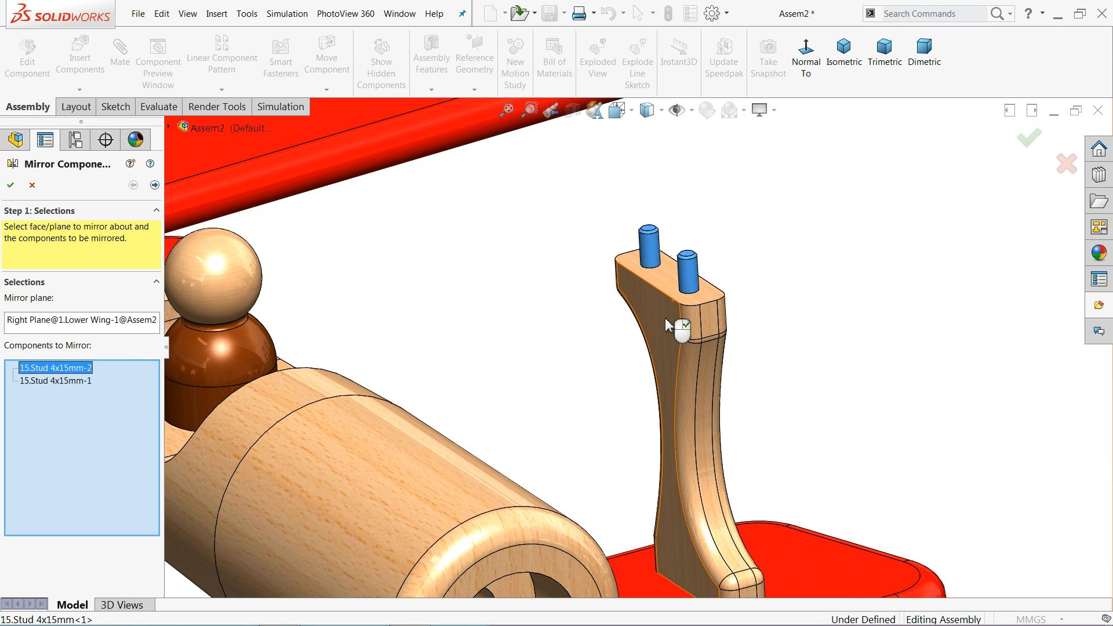
pyautogui.click(676, 322)
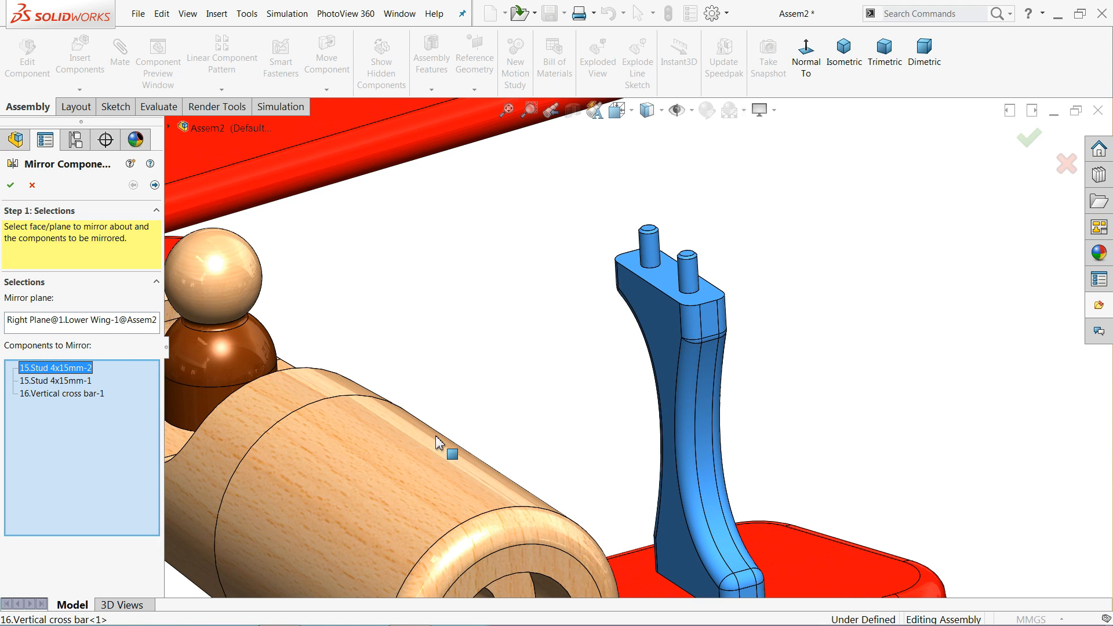
# Step: Hide the lower wing and add the cross bar's two underside studs to the components to mirror
pyautogui.scroll(5, 438, 443)
pyautogui.scroll(-4, 703, 489)
pyautogui.rightClick(698, 489)
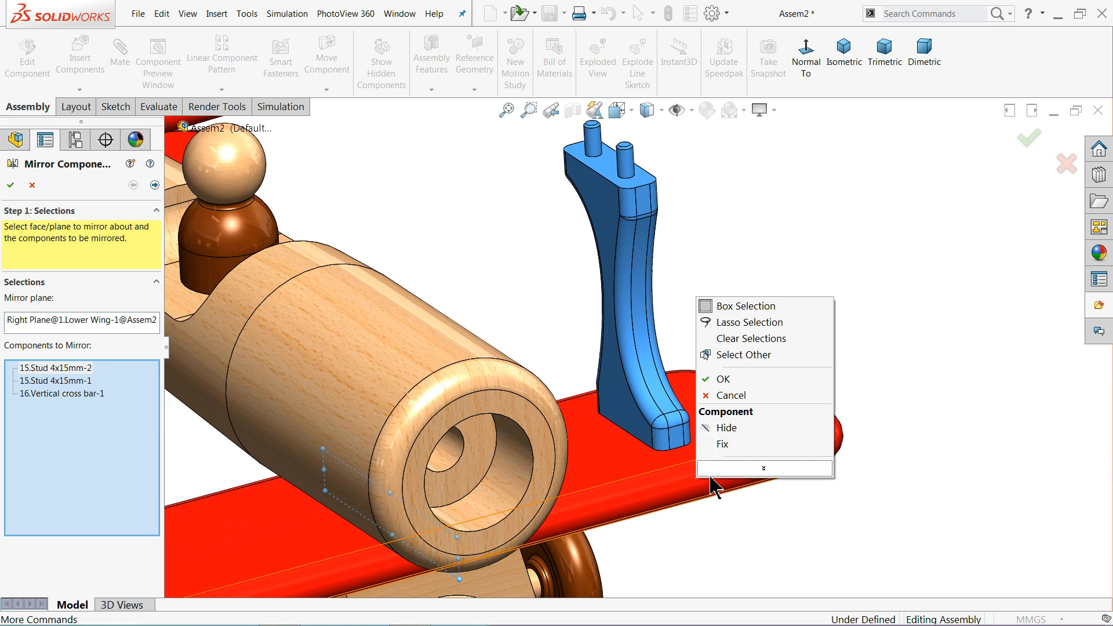
pyautogui.click(727, 429)
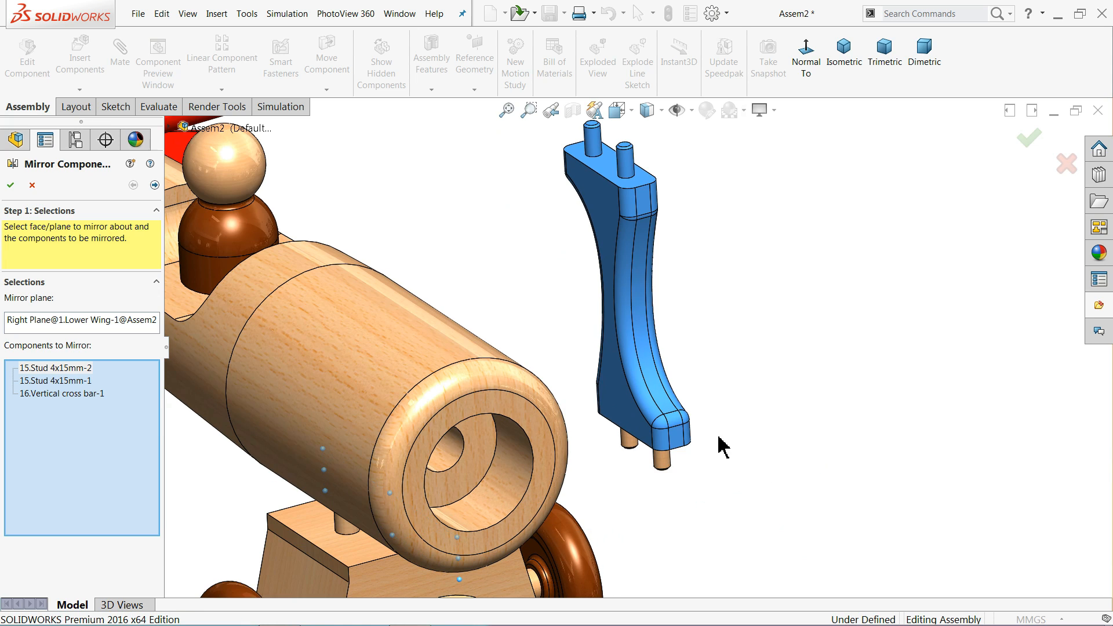
pyautogui.click(659, 462)
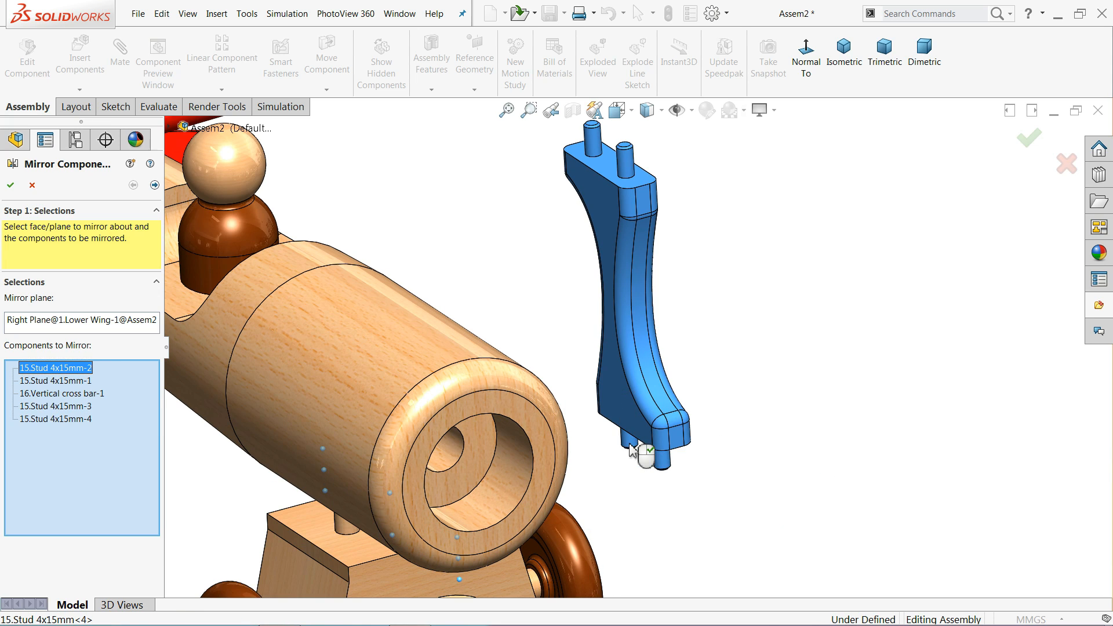
pyautogui.scroll(3, 660, 449)
pyautogui.scroll(-3, 638, 298)
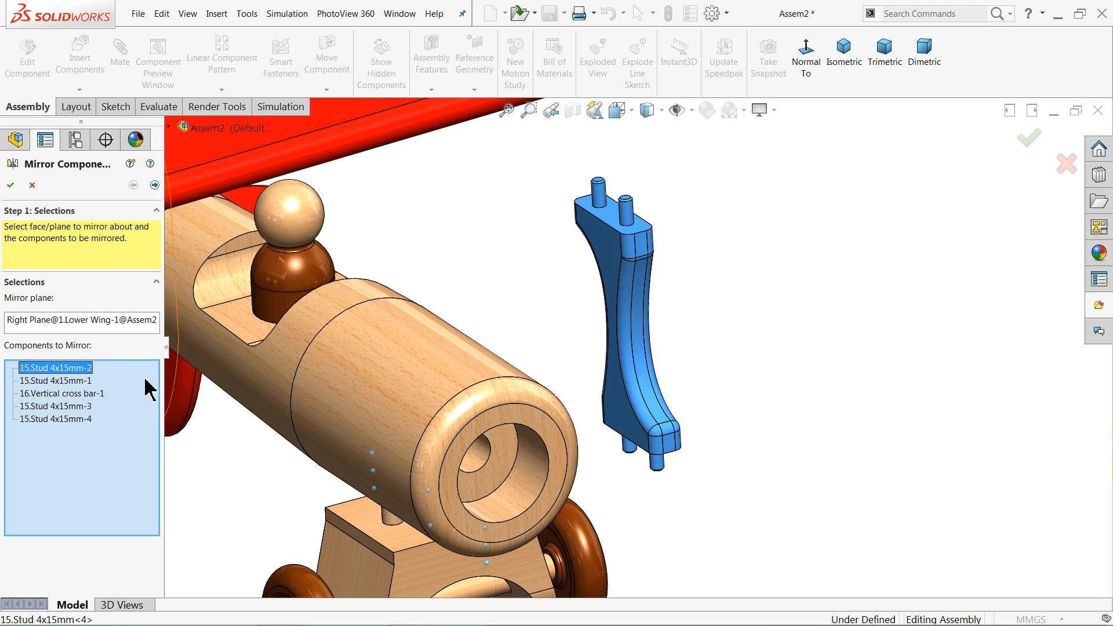
# Step: Complete the mirror of the cross bar with its four studs and show the lower wing again
pyautogui.click(155, 186)
pyautogui.scroll(3, 514, 306)
pyautogui.scroll(-1, 390, 394)
pyautogui.scroll(-3, 499, 354)
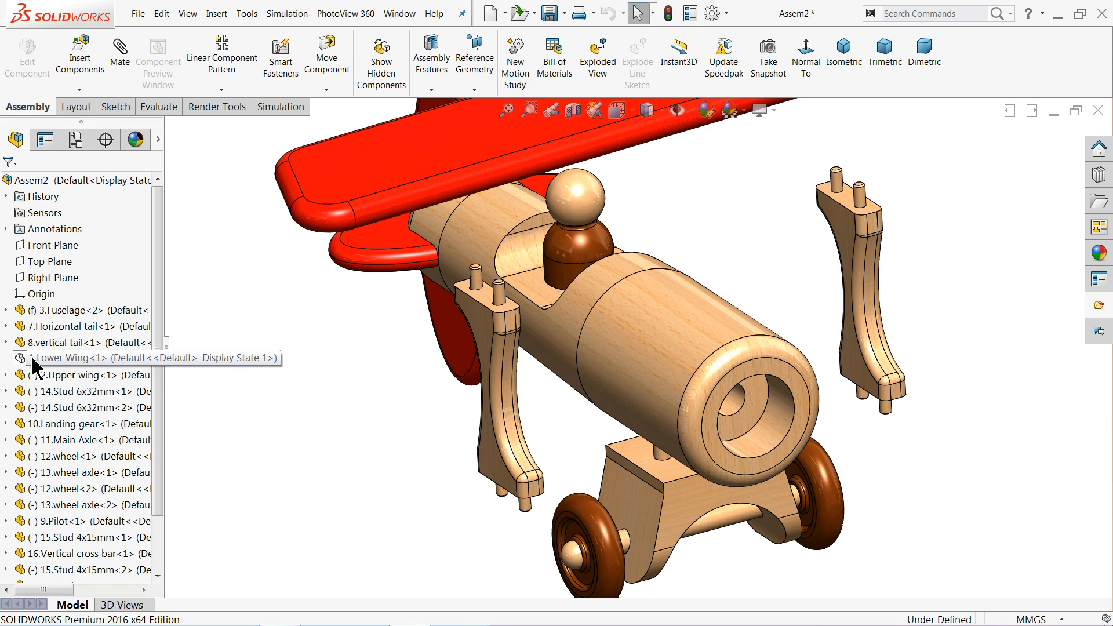
pyautogui.rightClick(34, 365)
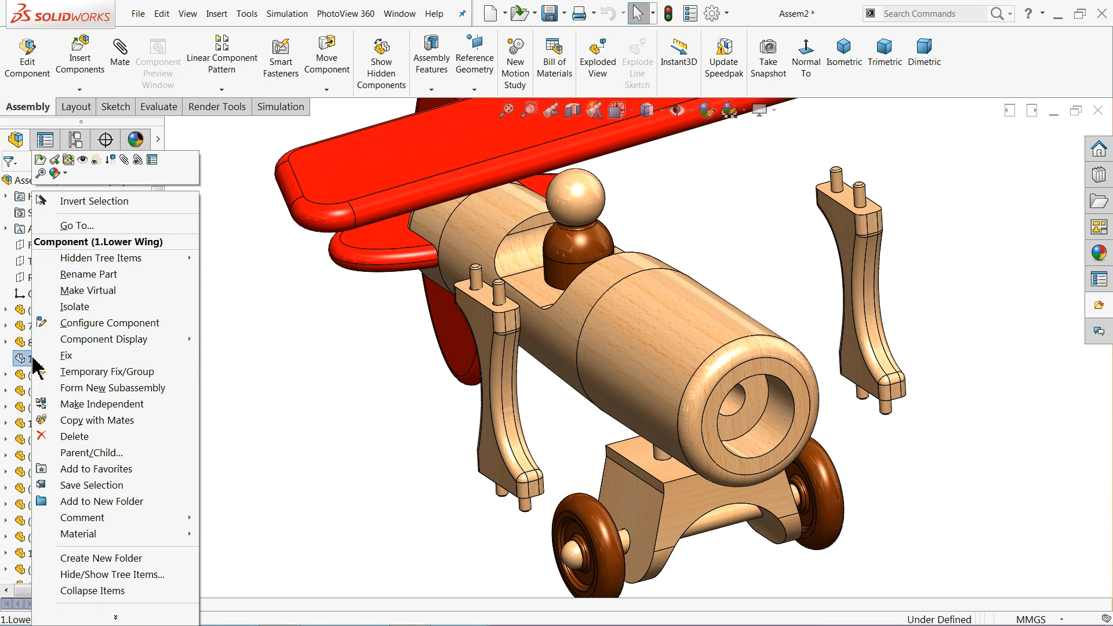
pyautogui.click(87, 163)
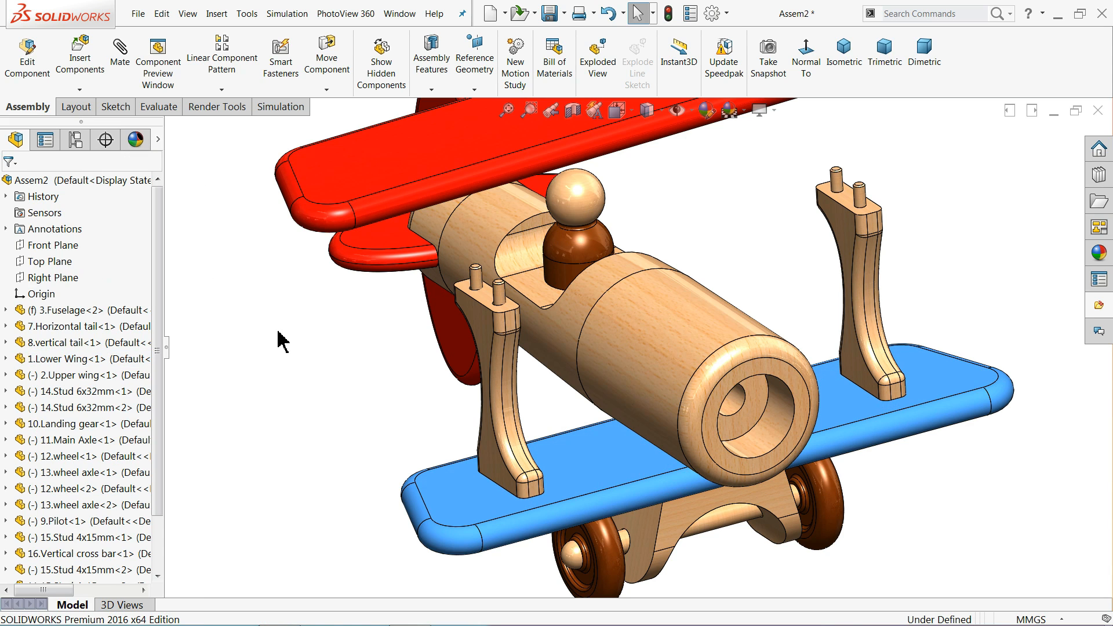
# Step: Mate the upper wing's front underside hole concentric with the front upper stud of the mirrored cross bar
pyautogui.moveTo(380, 388); pyautogui.dragTo(401, 408, button='middle')
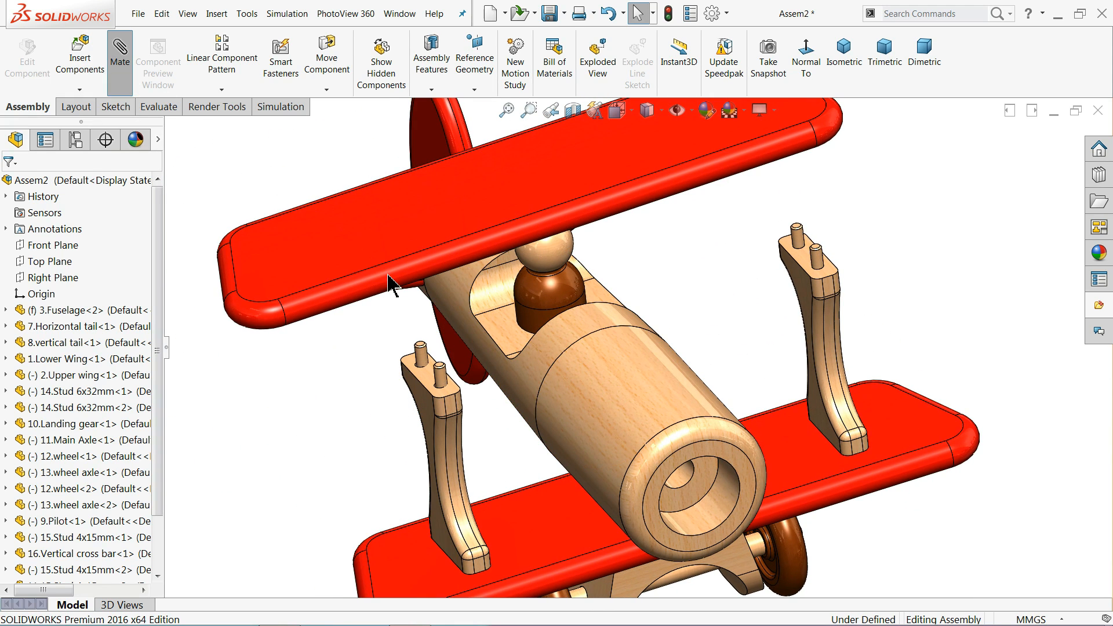
pyautogui.scroll(-3, 405, 325)
pyautogui.moveTo(423, 302)
pyautogui.mouseDown(button='middle')
pyautogui.moveTo(418, 254)
pyautogui.moveTo(427, 286)
pyautogui.mouseUp(button='middle')
pyautogui.scroll(3, 428, 286)
pyautogui.scroll(-3, 486, 231)
pyautogui.moveTo(486, 232); pyautogui.dragTo(477, 142, button='middle')
pyautogui.scroll(-3, 443, 278)
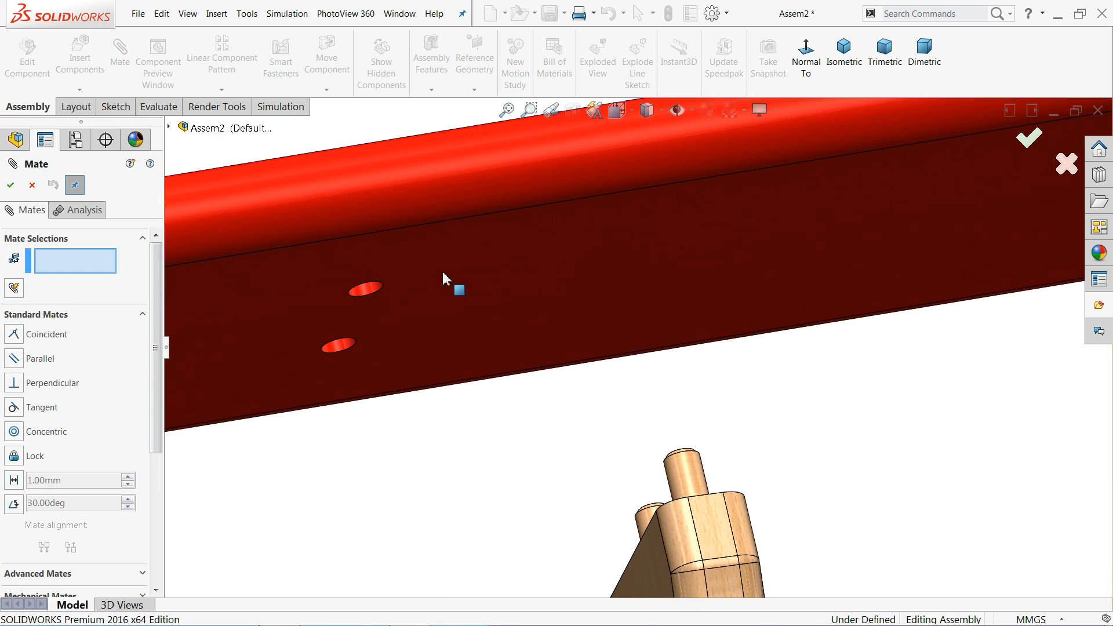
pyautogui.click(371, 287)
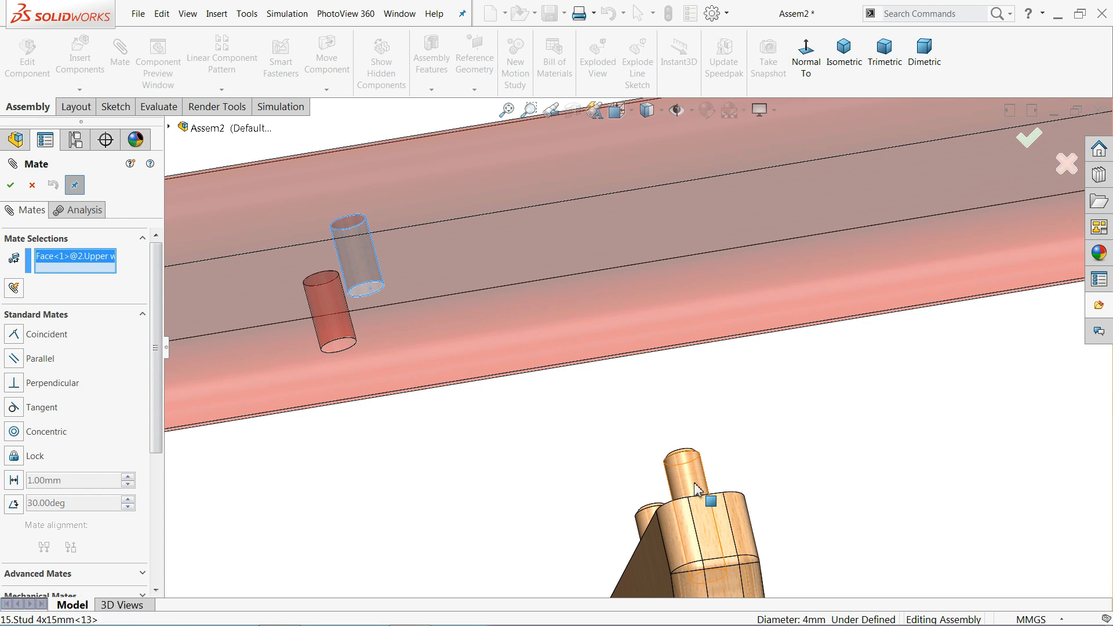
pyautogui.click(696, 489)
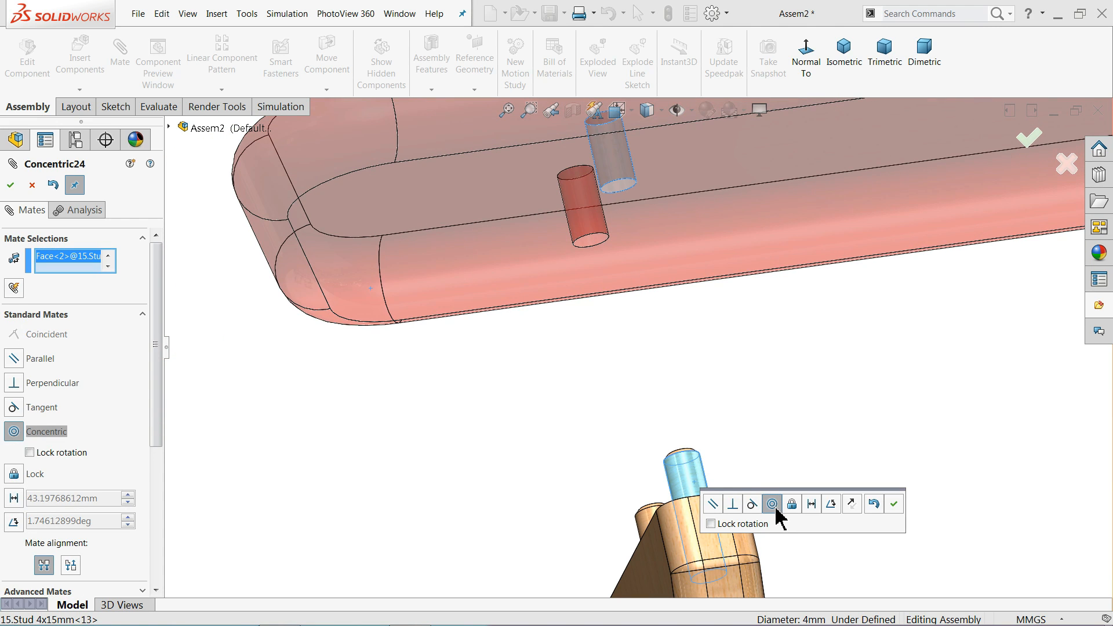
pyautogui.click(896, 505)
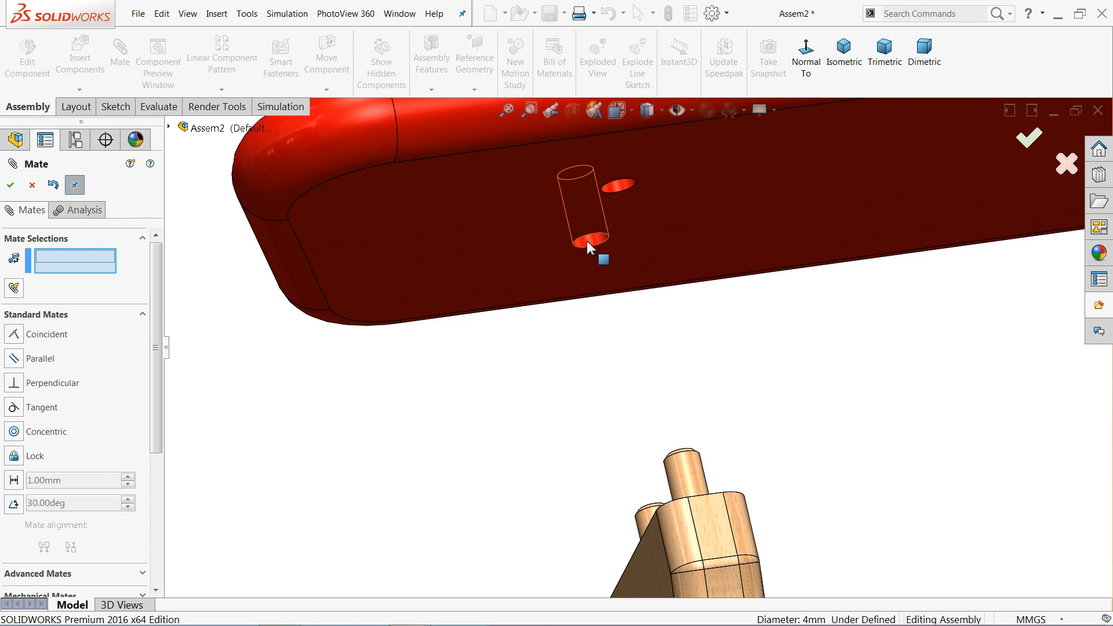
# Step: Mate the upper wing's rear hole concentric with the rear upper stud of the mirrored cross bar
pyautogui.click(588, 243)
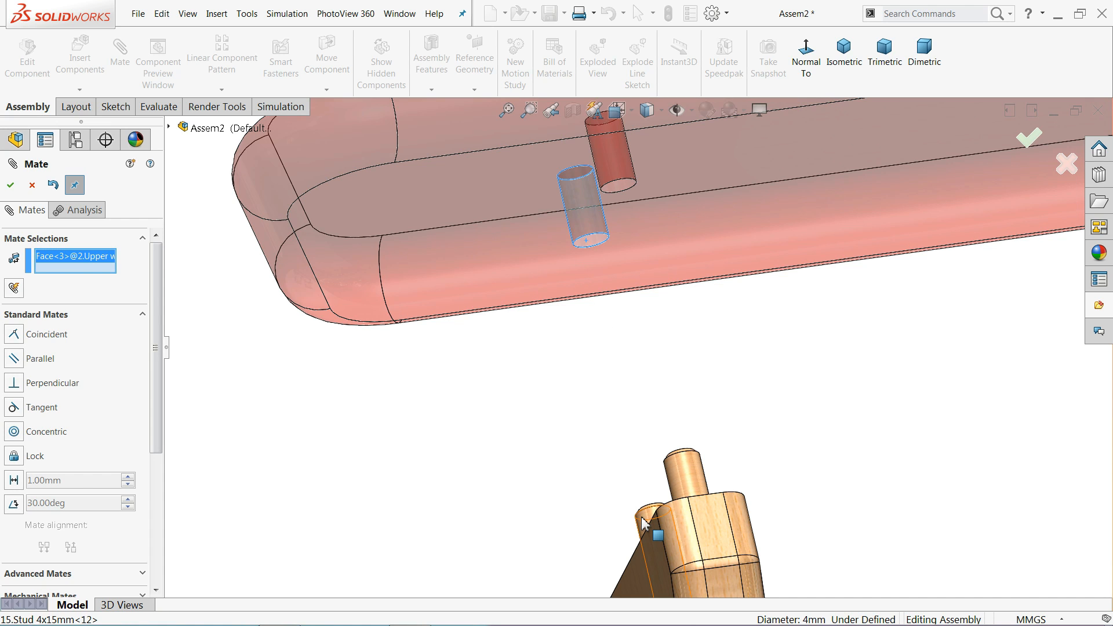
pyautogui.click(645, 522)
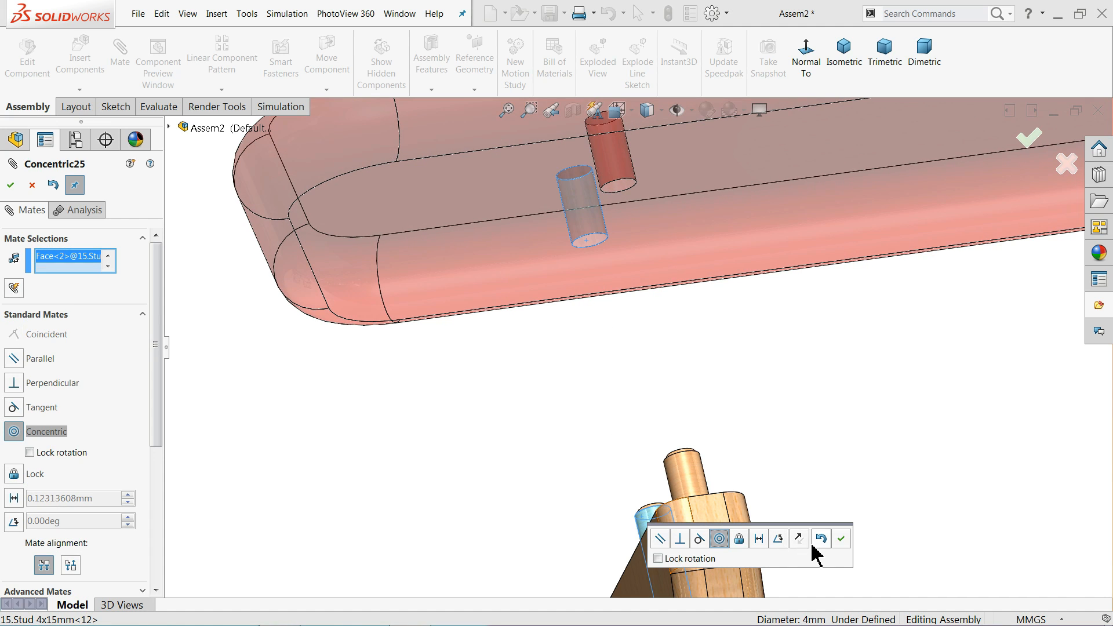
pyautogui.click(842, 539)
pyautogui.scroll(3, 815, 514)
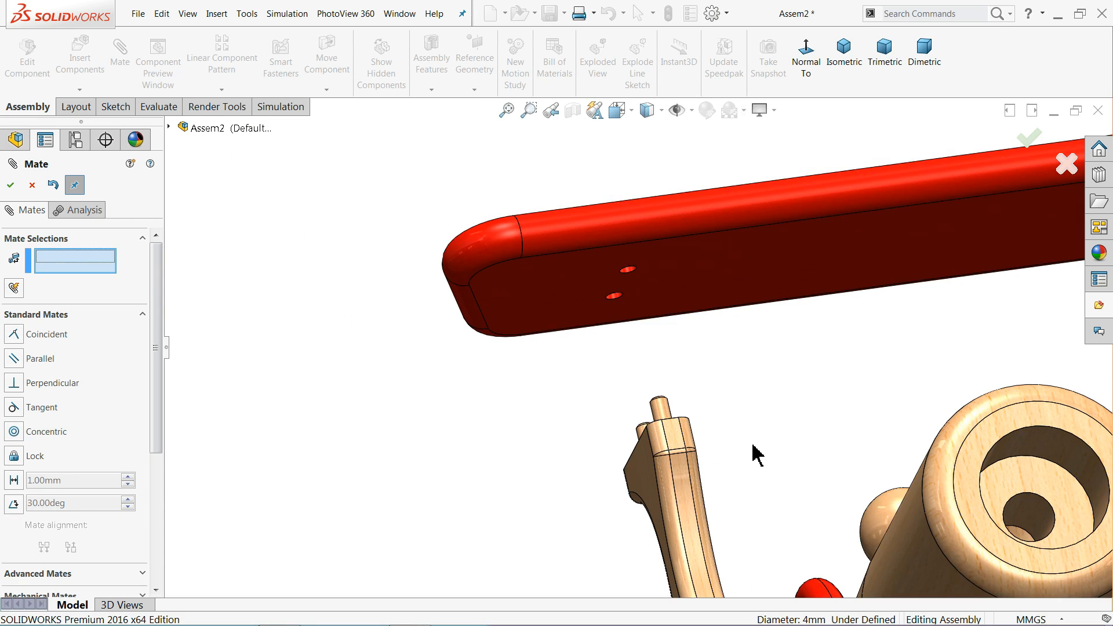
# Step: Mate the front hole at the upper wing's opposite end concentric with the original cross bar's front upper stud
pyautogui.scroll(-8, 827, 278)
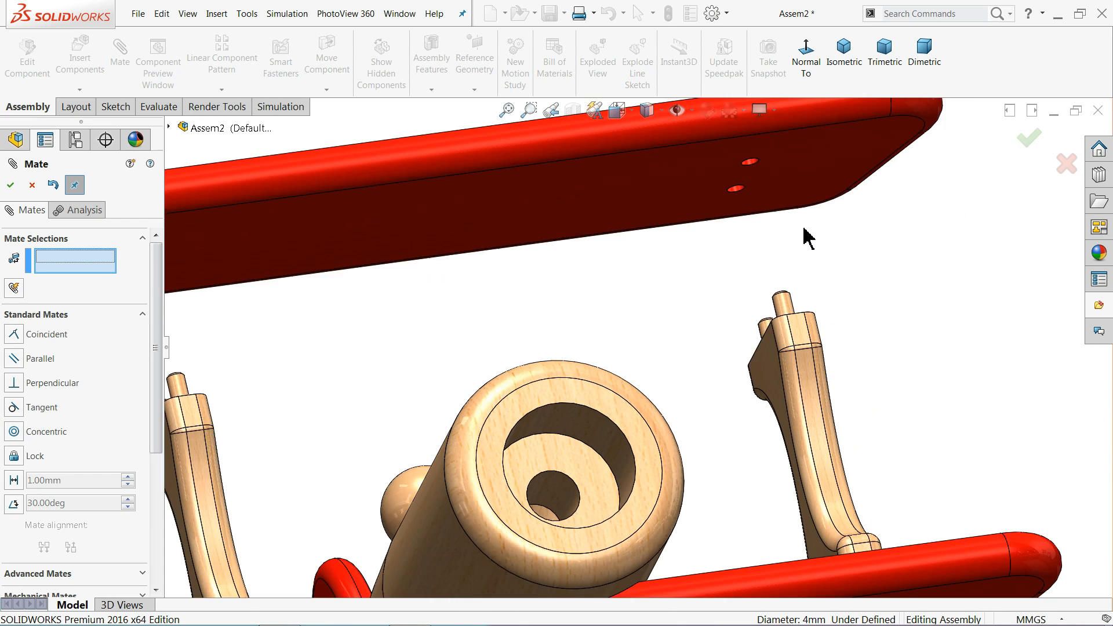
pyautogui.click(669, 199)
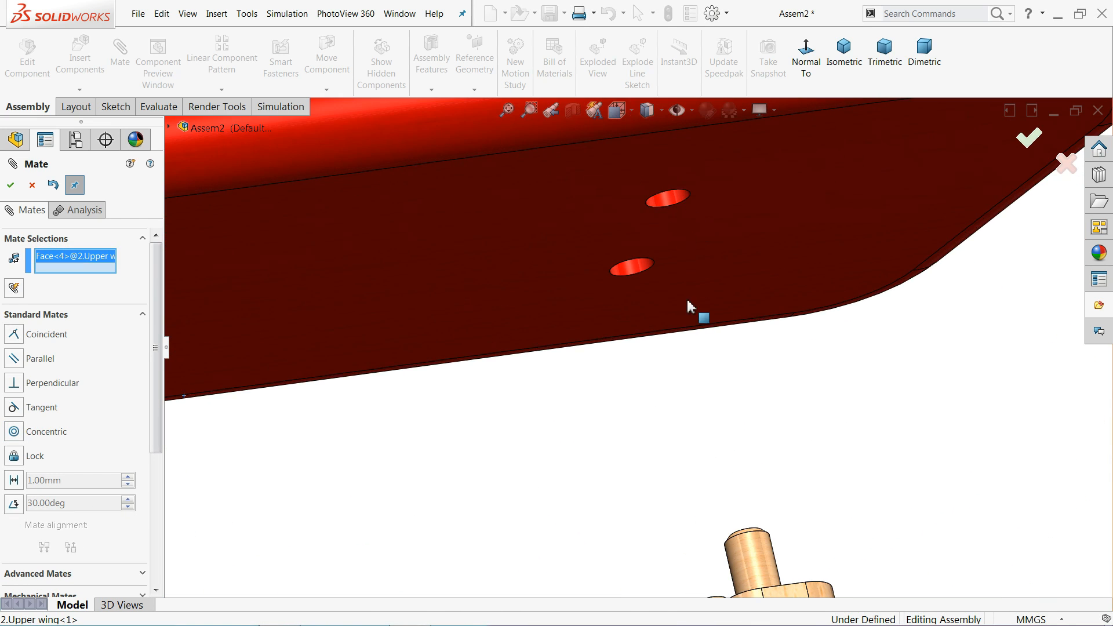
pyautogui.click(751, 561)
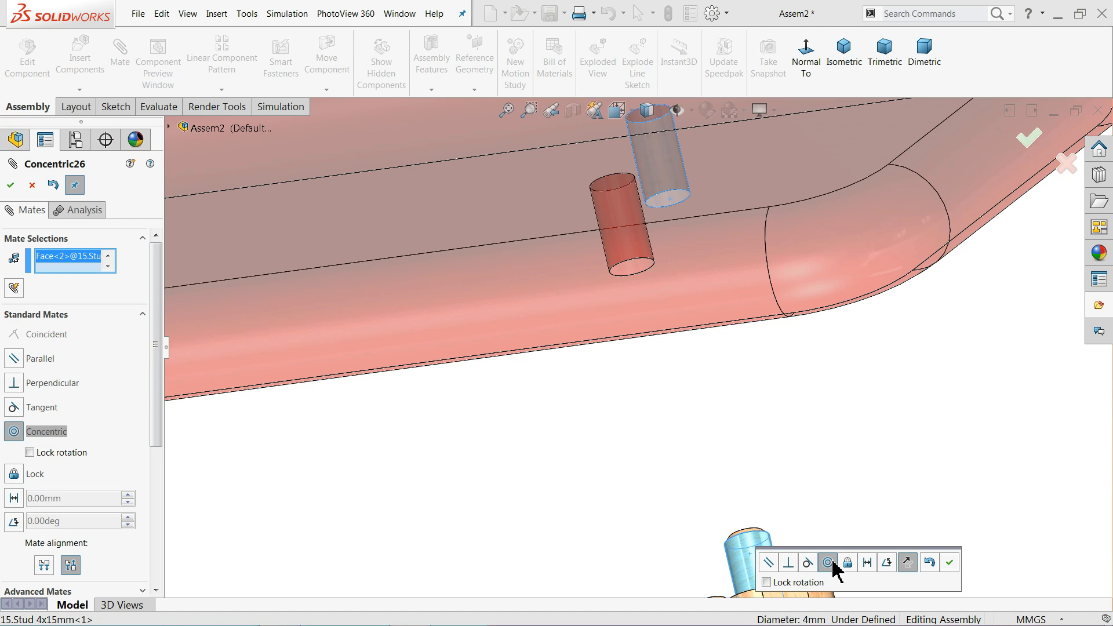
pyautogui.click(950, 563)
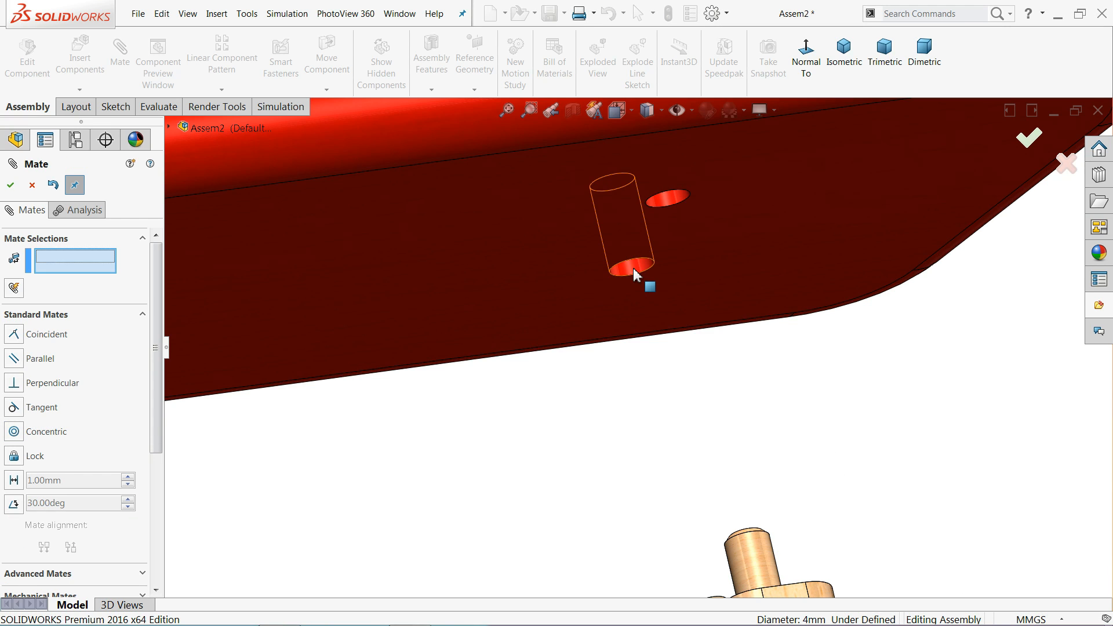
# Step: Mate the rear hole at that end of the upper wing concentric with the original cross bar's rear upper stud
pyautogui.click(632, 272)
pyautogui.scroll(3, 656, 299)
pyautogui.scroll(-4, 667, 464)
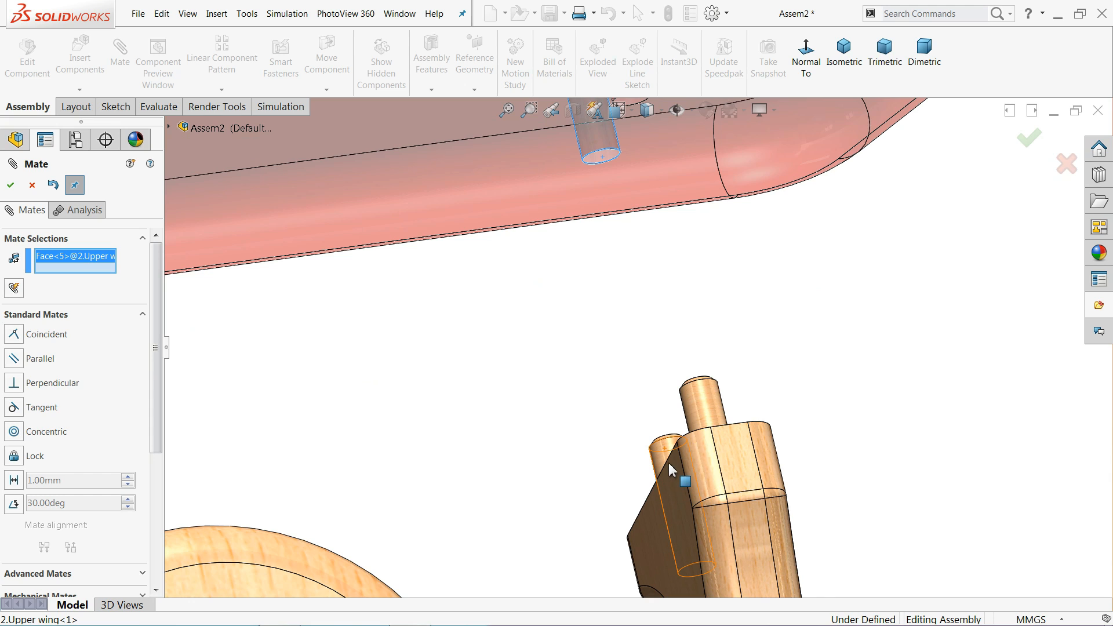
pyautogui.click(661, 458)
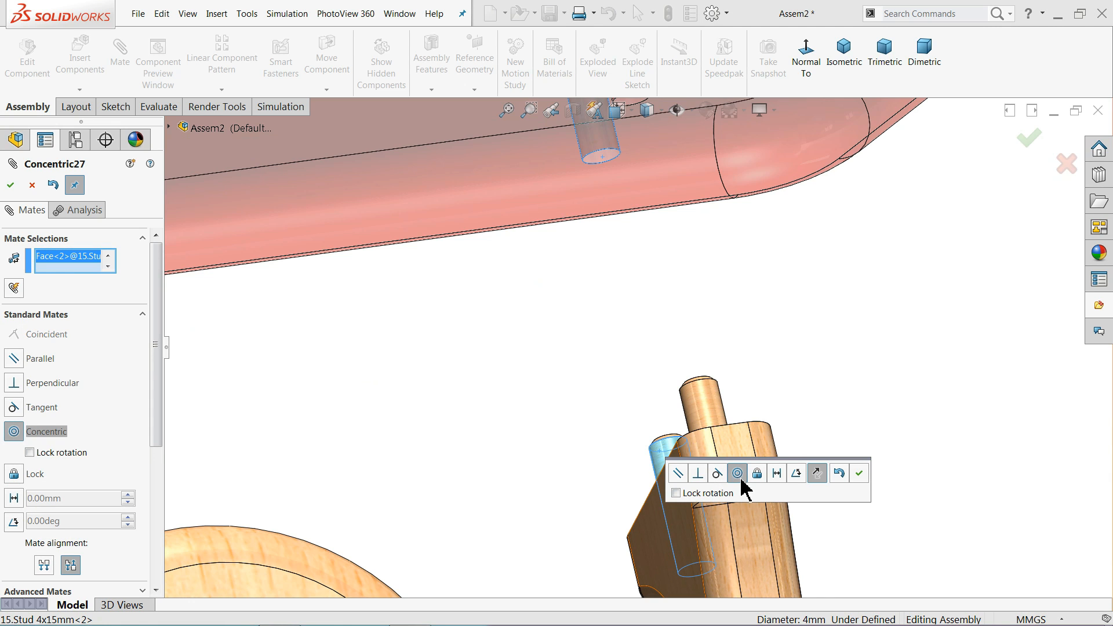
pyautogui.click(859, 473)
pyautogui.scroll(3, 754, 394)
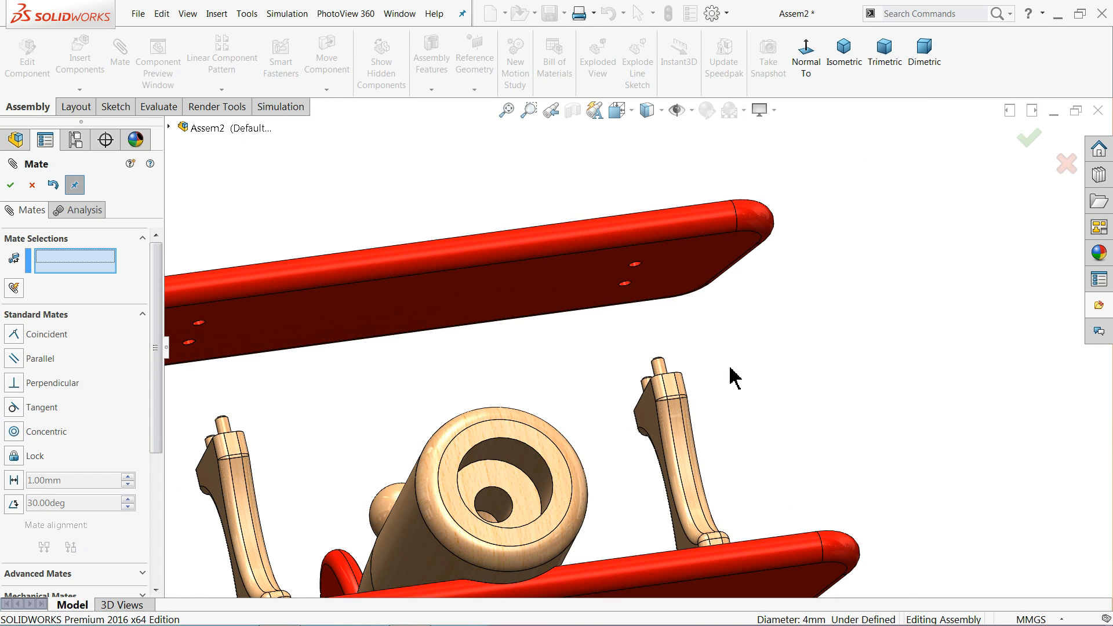
# Step: Mate the upper wing's underside coincident with the mirrored cross bar's top face and finish mating
pyautogui.click(659, 295)
pyautogui.scroll(3, 661, 302)
pyautogui.moveTo(665, 310); pyautogui.dragTo(679, 406, button='middle')
pyautogui.scroll(-5, 441, 455)
pyautogui.click(429, 457)
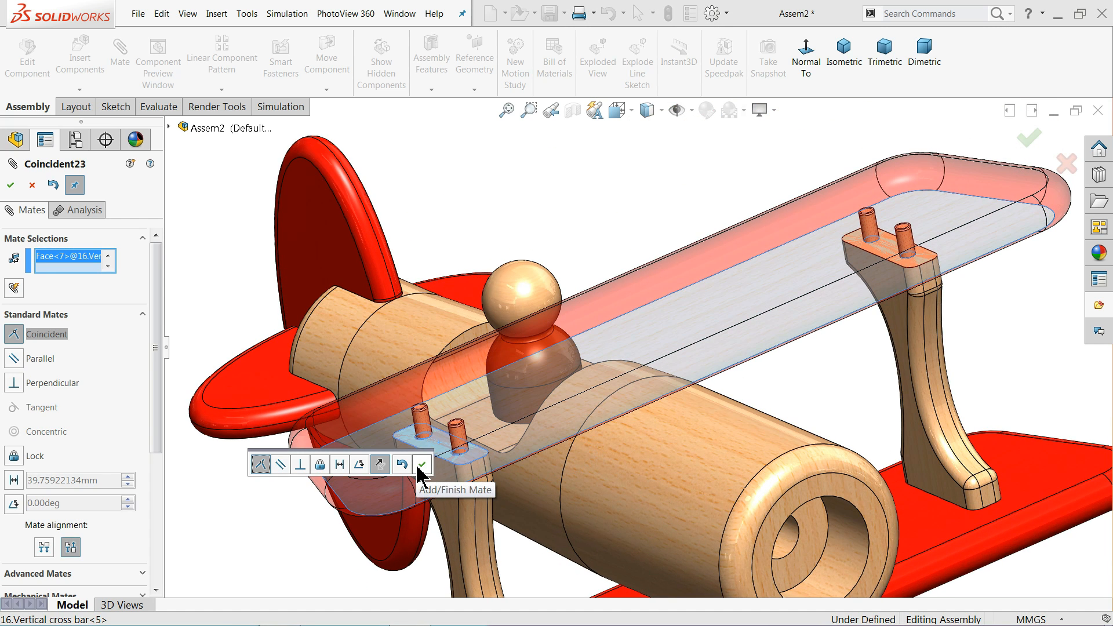
pyautogui.click(422, 464)
pyautogui.scroll(5, 609, 426)
pyautogui.moveTo(621, 428); pyautogui.dragTo(630, 405, button='middle')
pyautogui.scroll(3, 713, 427)
pyautogui.scroll(-3, 725, 412)
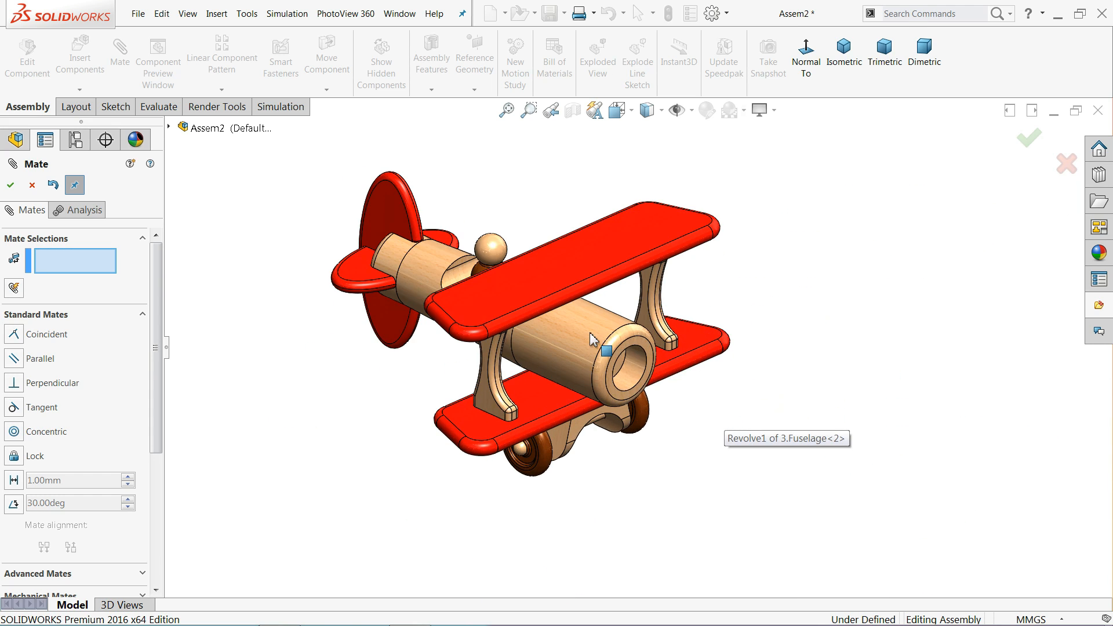
pyautogui.press('Escape')
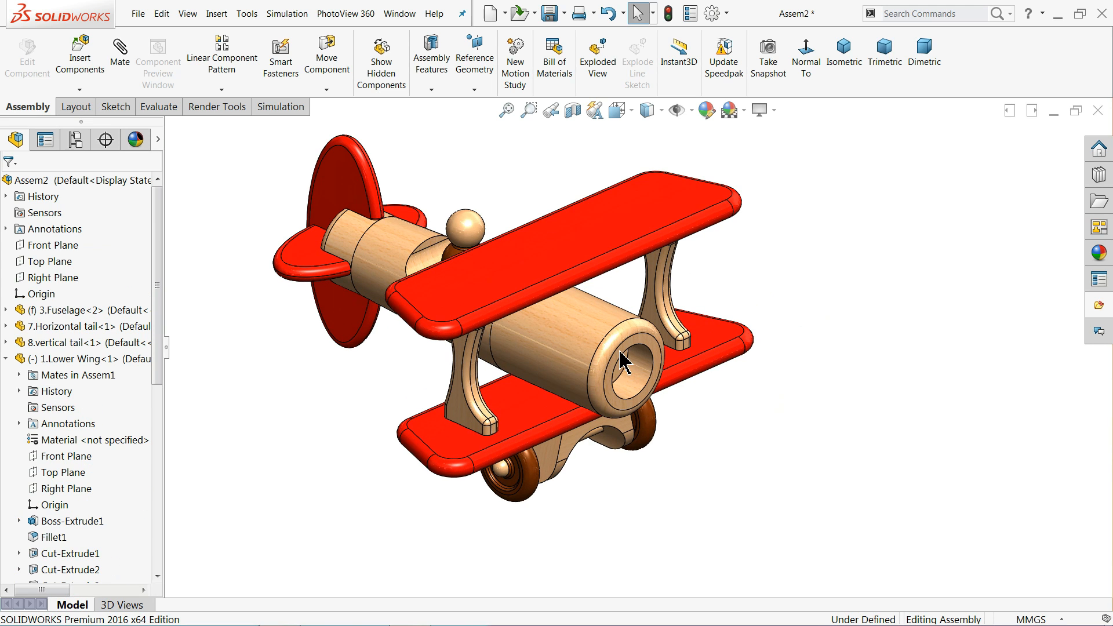
# Step: Insert the 4.Motor, 5.Propeller and 6.Holder parts and place them in the free space beside the plane's nose
pyautogui.scroll(-2, 565, 369)
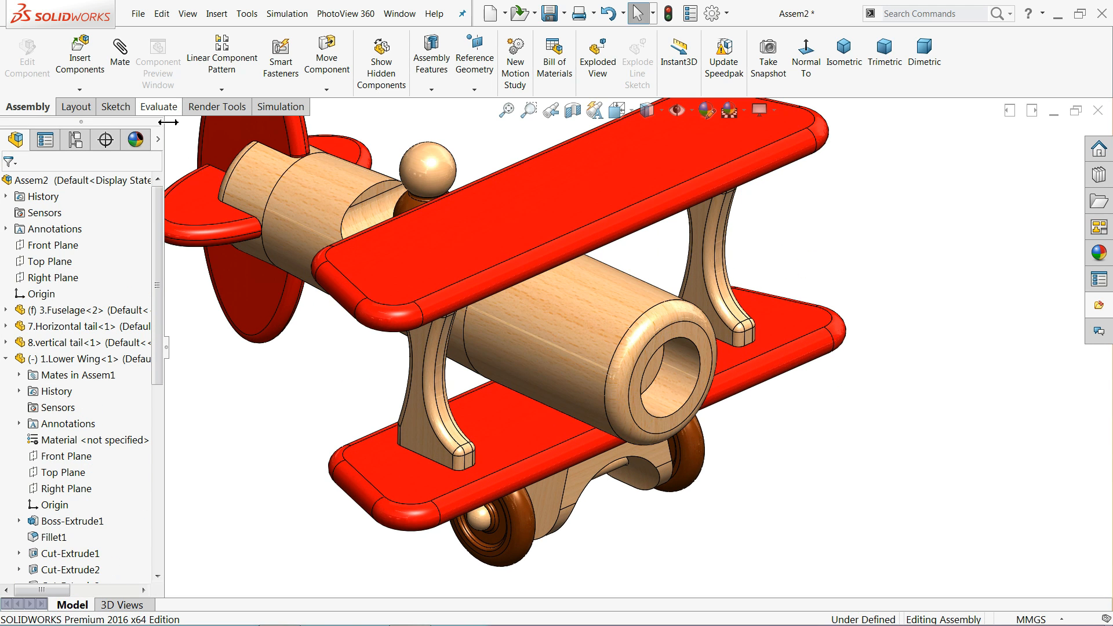
pyautogui.click(5, 359)
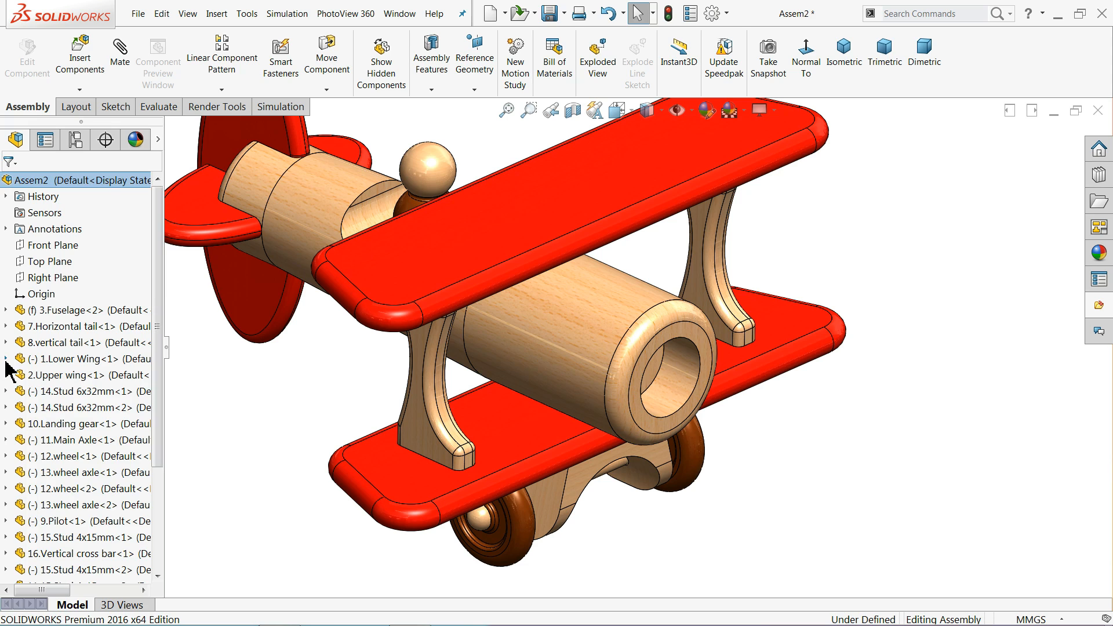
pyautogui.click(81, 62)
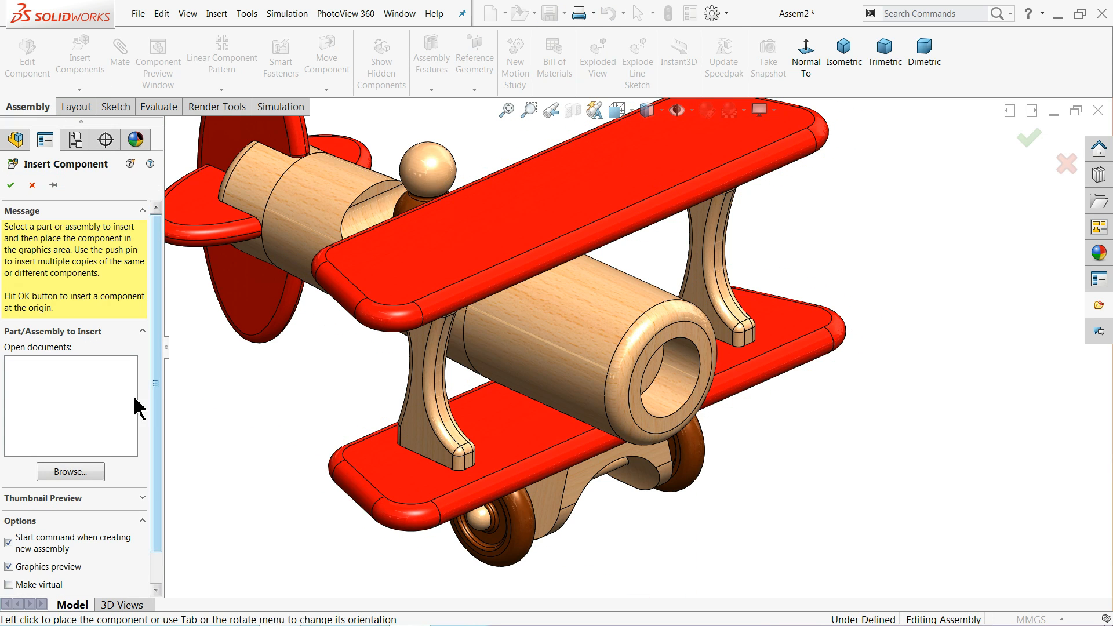
pyautogui.click(93, 472)
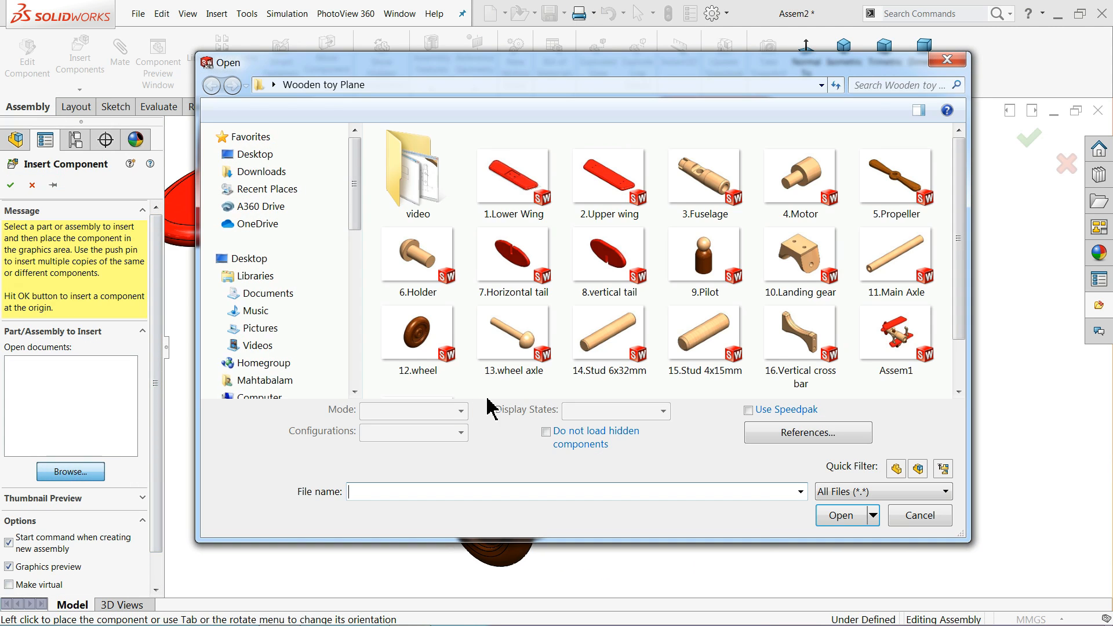
pyautogui.click(805, 203)
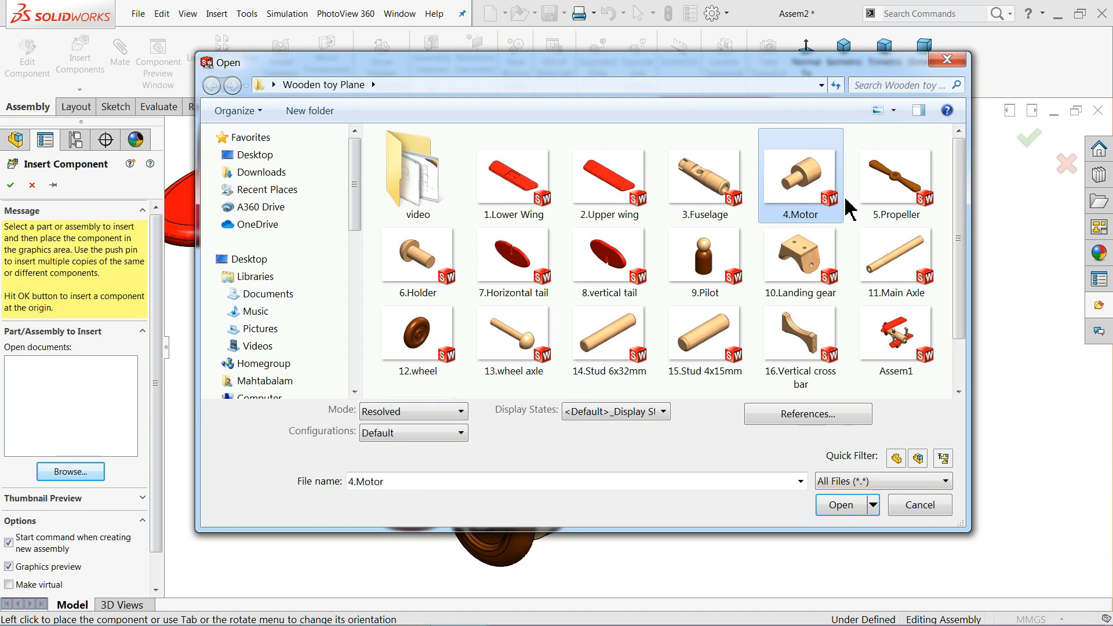
pyautogui.keyDown('ctrl'); pyautogui.click(898, 206); pyautogui.keyUp('ctrl')
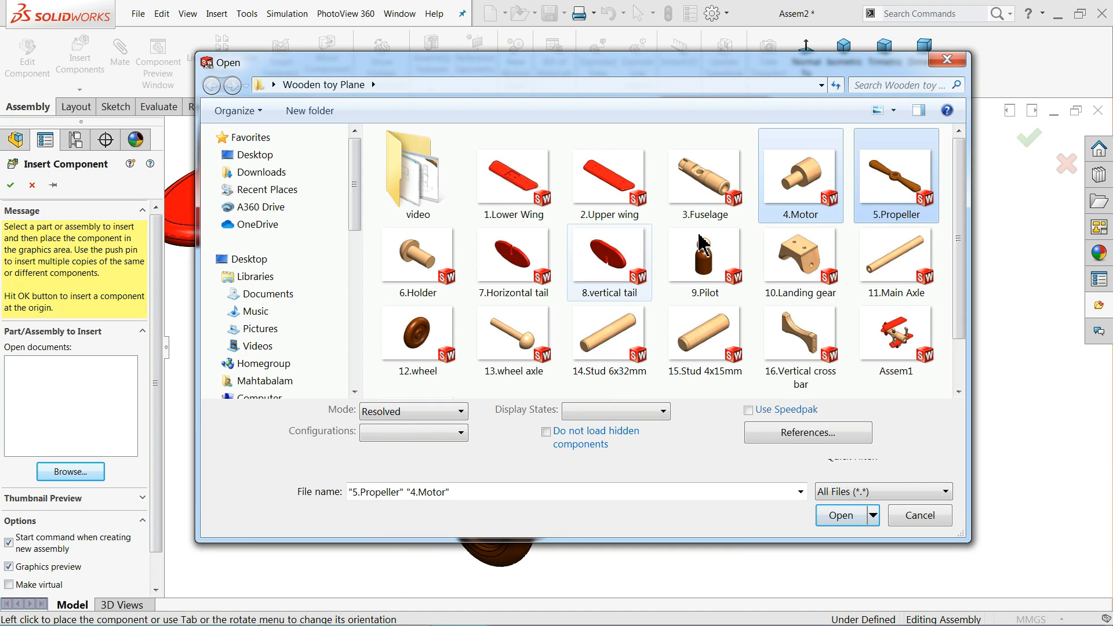
pyautogui.keyDown('ctrl'); pyautogui.click(417, 258); pyautogui.keyUp('ctrl')
pyautogui.click(841, 515)
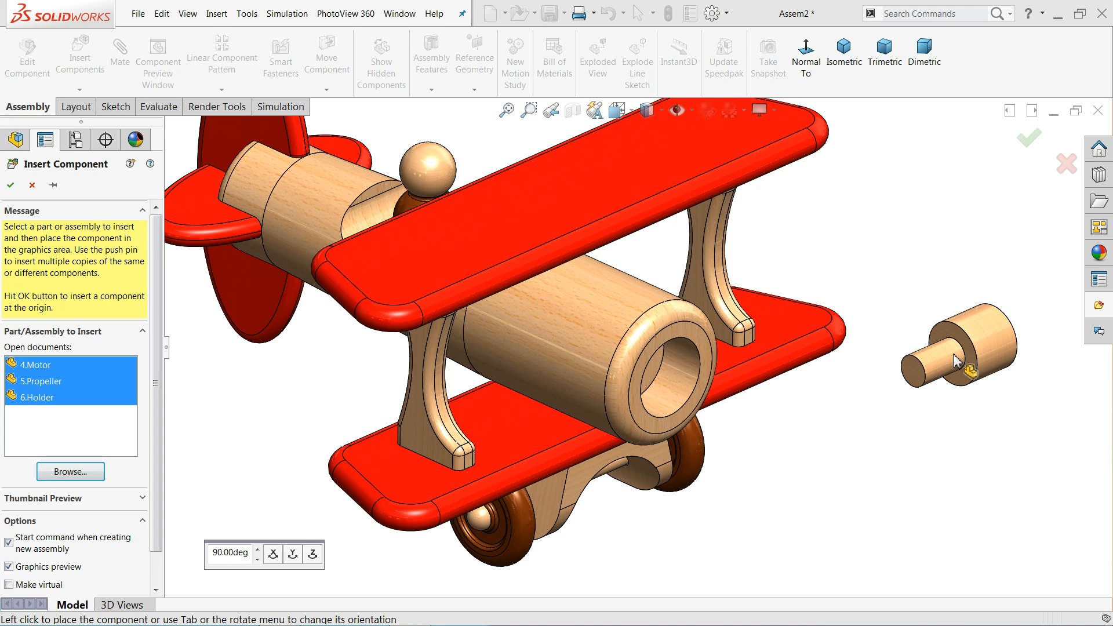
pyautogui.click(950, 267)
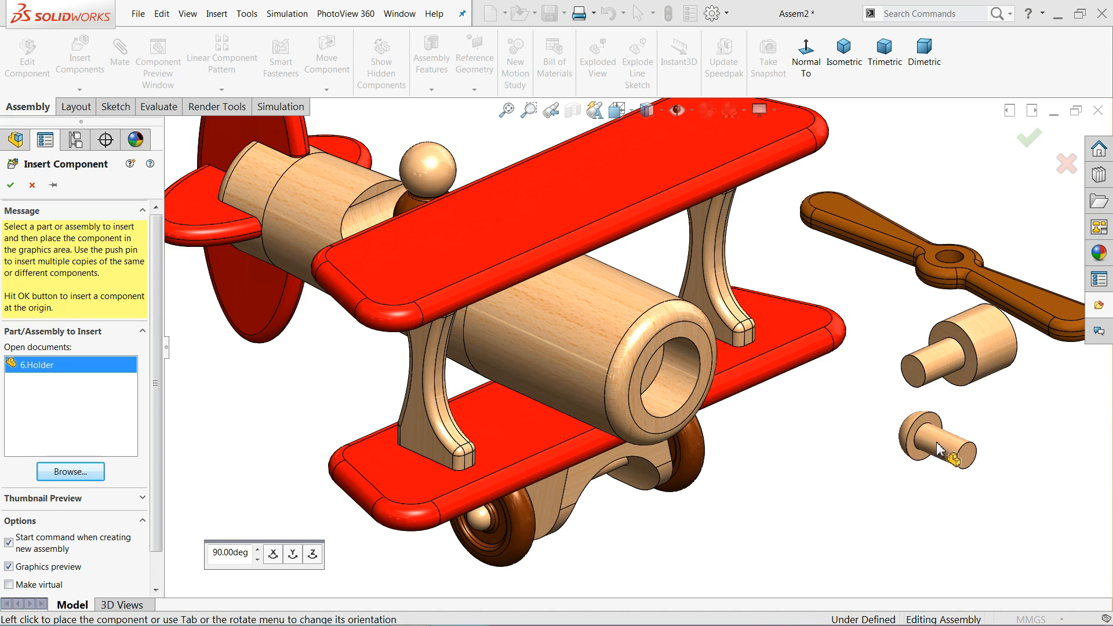
pyautogui.click(937, 447)
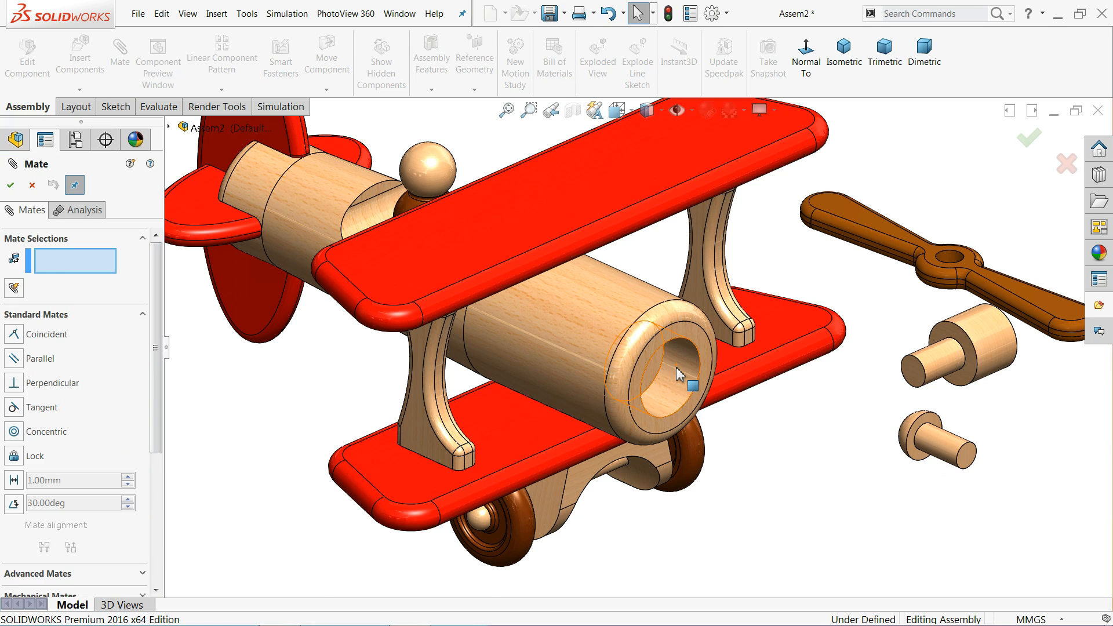
# Step: Mate the motor's shaft concentric with the small hole inside the fuselage nose, flipping the alignment so the shaft points inward
pyautogui.scroll(-5, 673, 365)
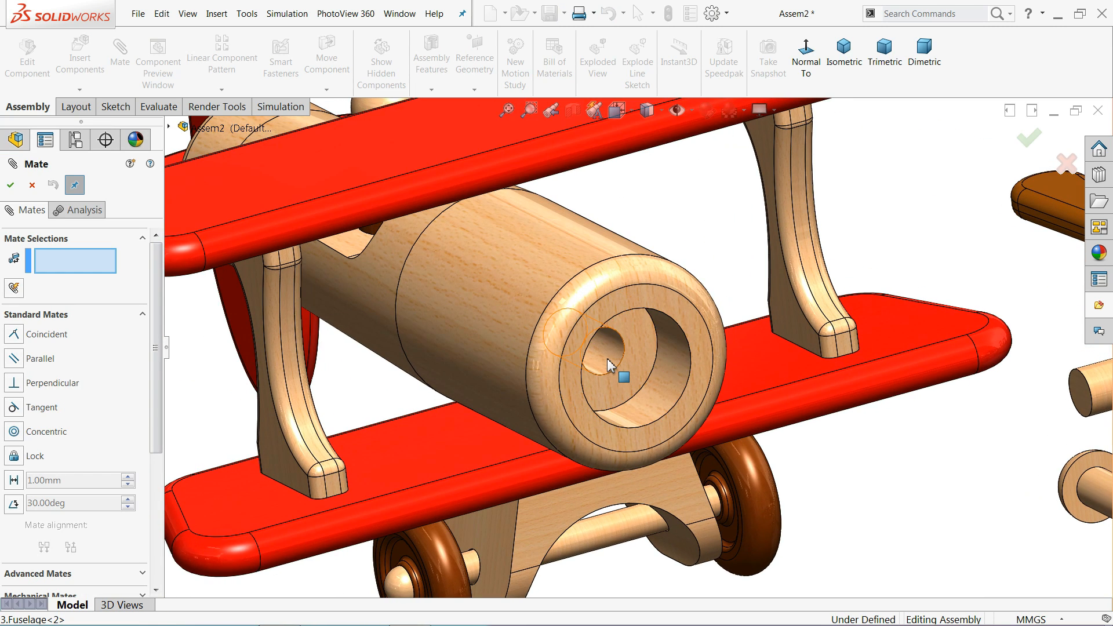
pyautogui.click(641, 351)
pyautogui.scroll(5, 638, 371)
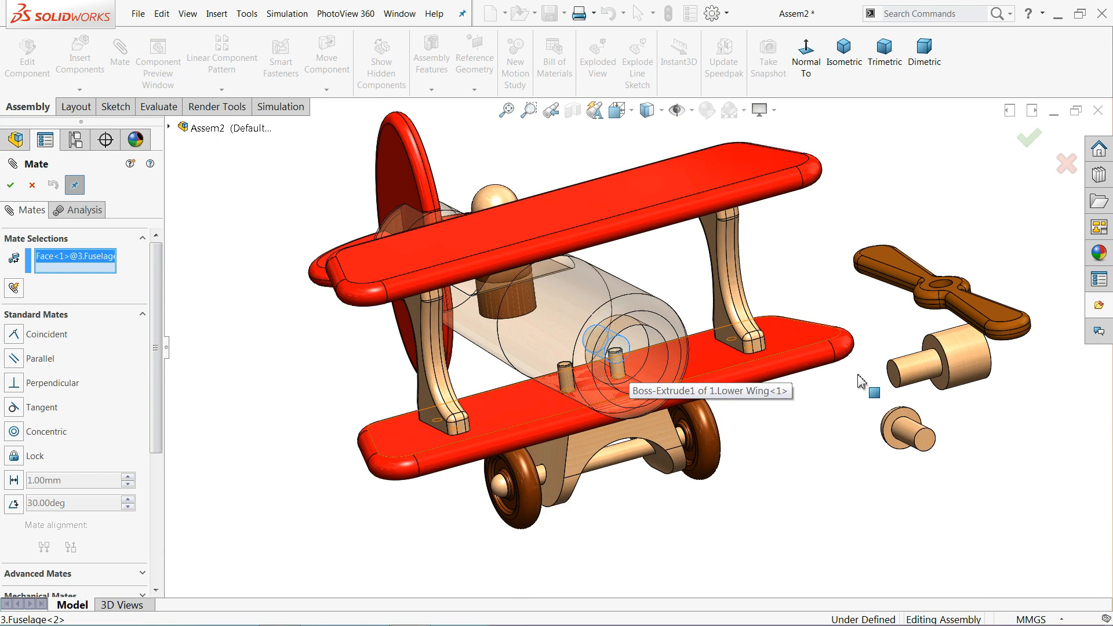
pyautogui.click(922, 376)
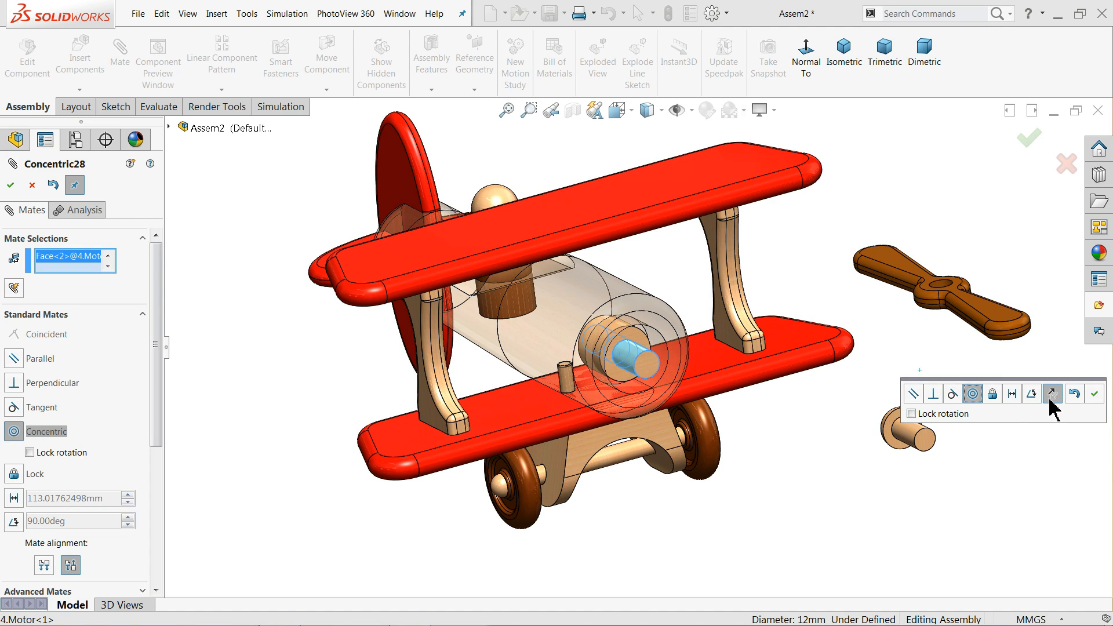
pyautogui.click(1051, 395)
pyautogui.click(1096, 399)
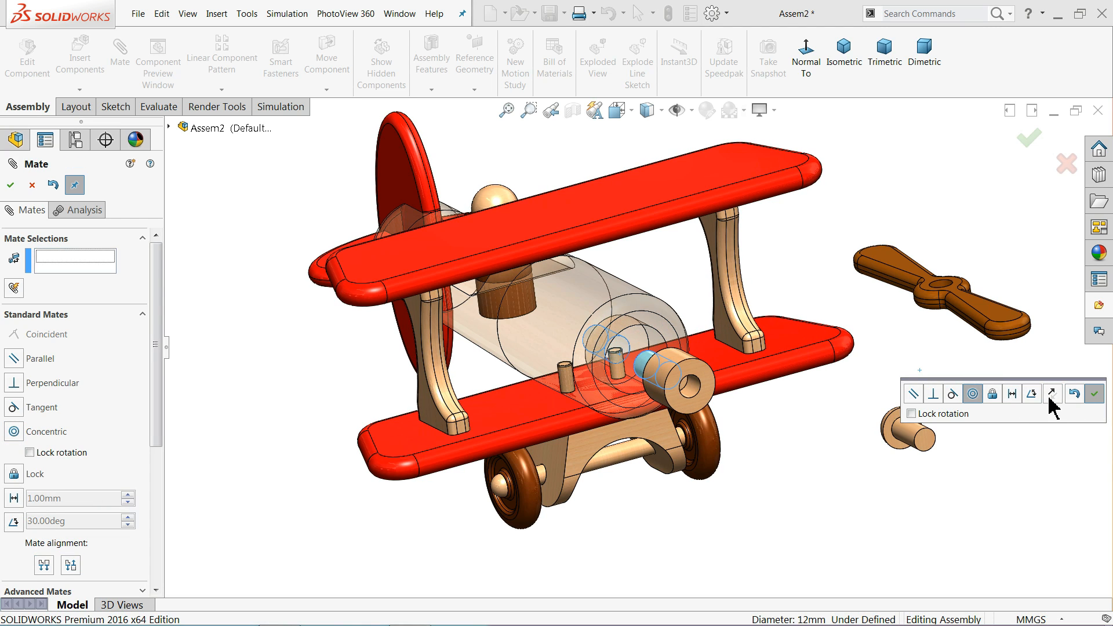
# Step: Mate the motor's shoulder face around the shaft coincident with the bottom face of the fuselage nose recess
pyautogui.scroll(-5, 623, 374)
pyautogui.click(606, 385)
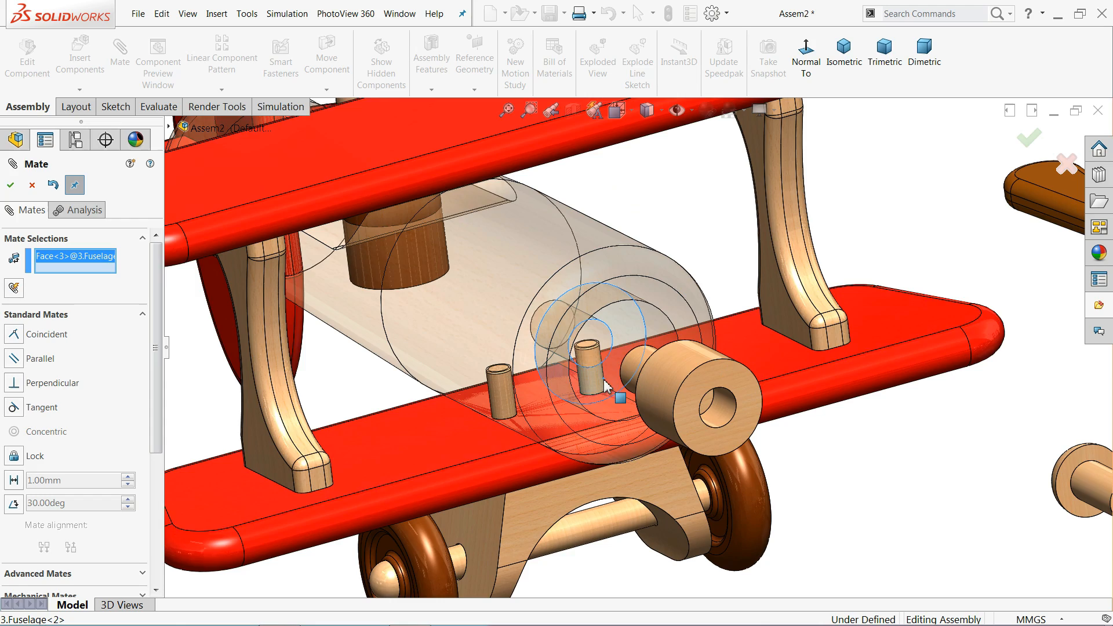
pyautogui.moveTo(606, 385); pyautogui.dragTo(723, 427, button='middle')
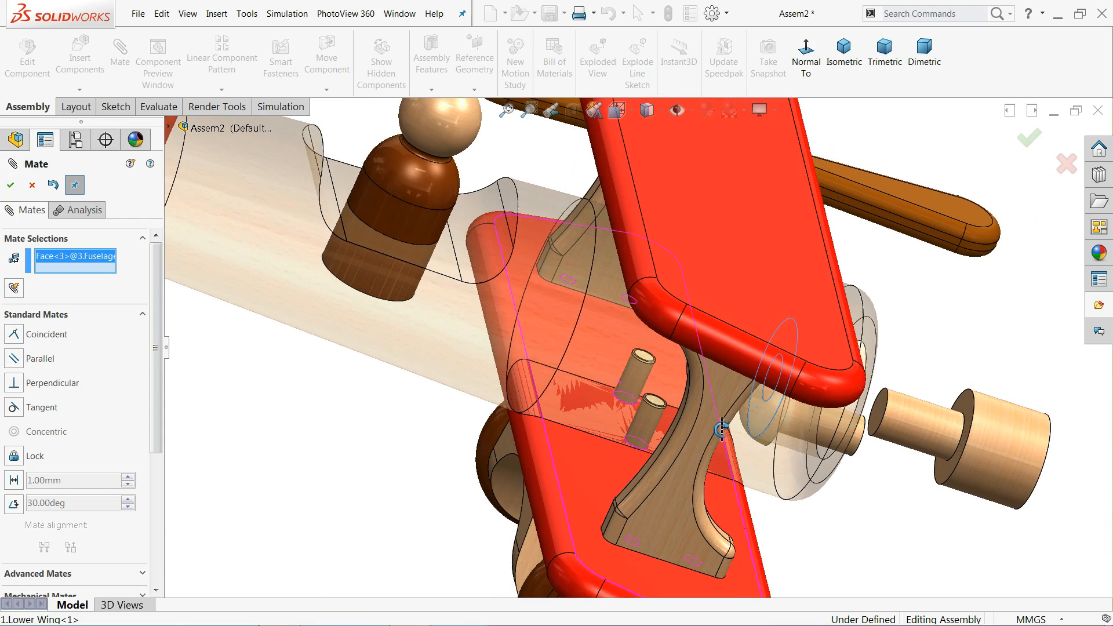
pyautogui.scroll(-3, 922, 473)
pyautogui.click(933, 458)
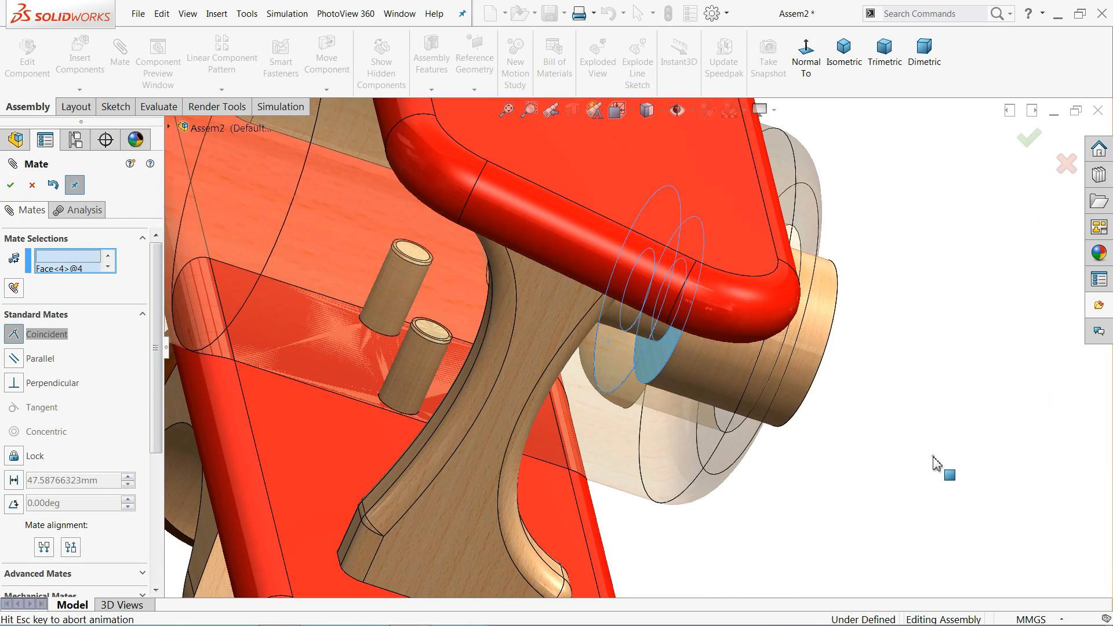
pyautogui.moveTo(812, 485); pyautogui.dragTo(685, 455, button='middle')
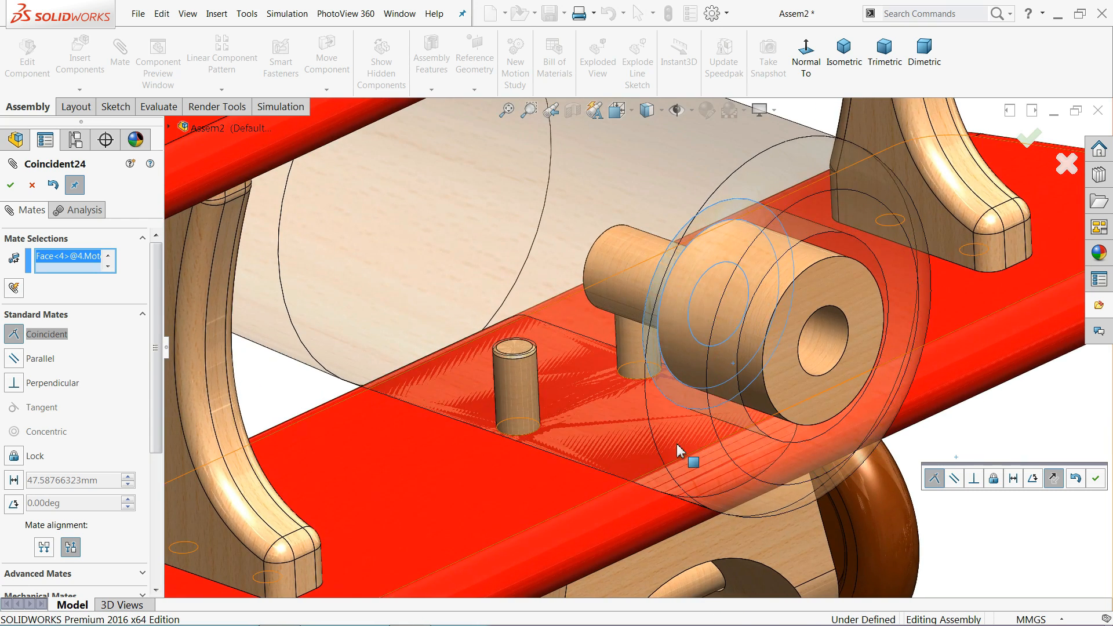
pyautogui.scroll(4, 720, 360)
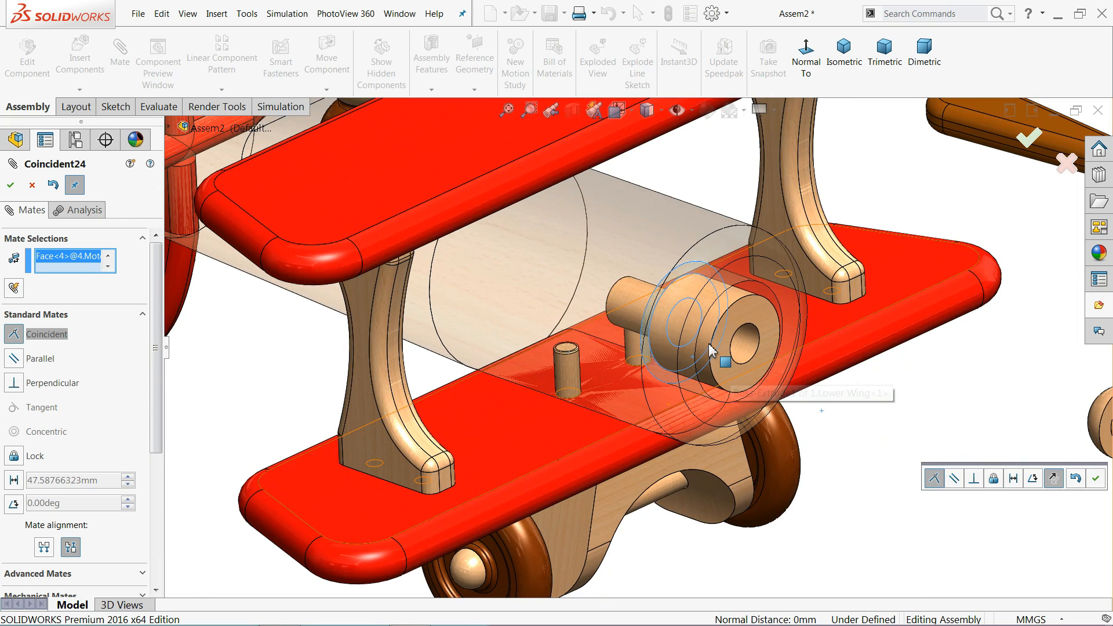
pyautogui.click(1094, 481)
# Step: Mate the propeller's hub hole concentric with the motor's bore and pull the propeller out in front of the fuselage
pyautogui.scroll(4, 840, 442)
pyautogui.scroll(-3, 893, 291)
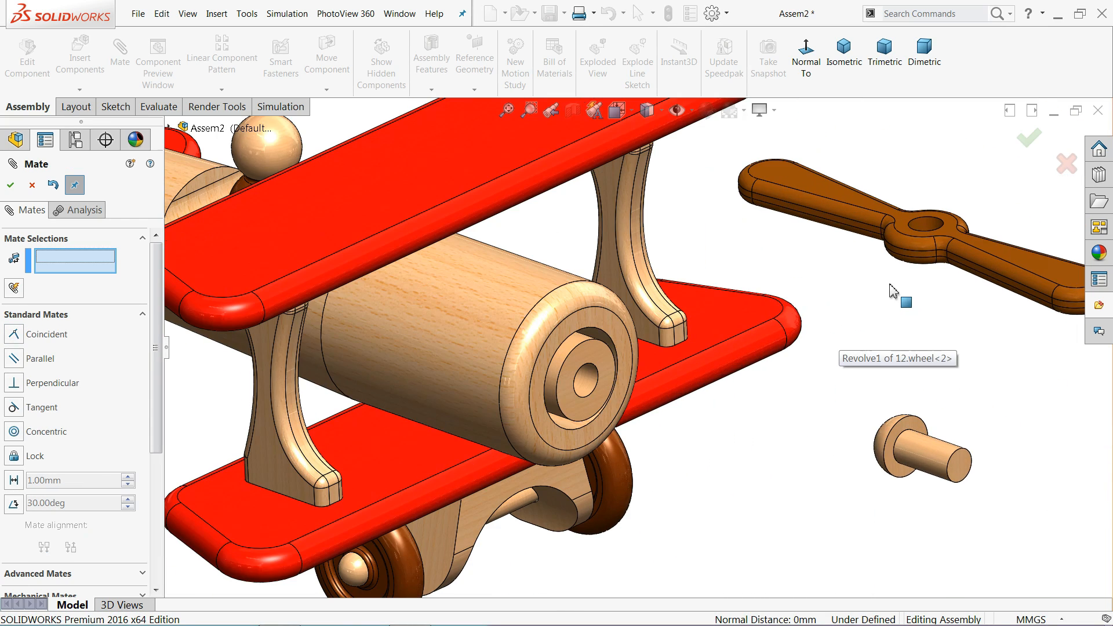
pyautogui.click(590, 392)
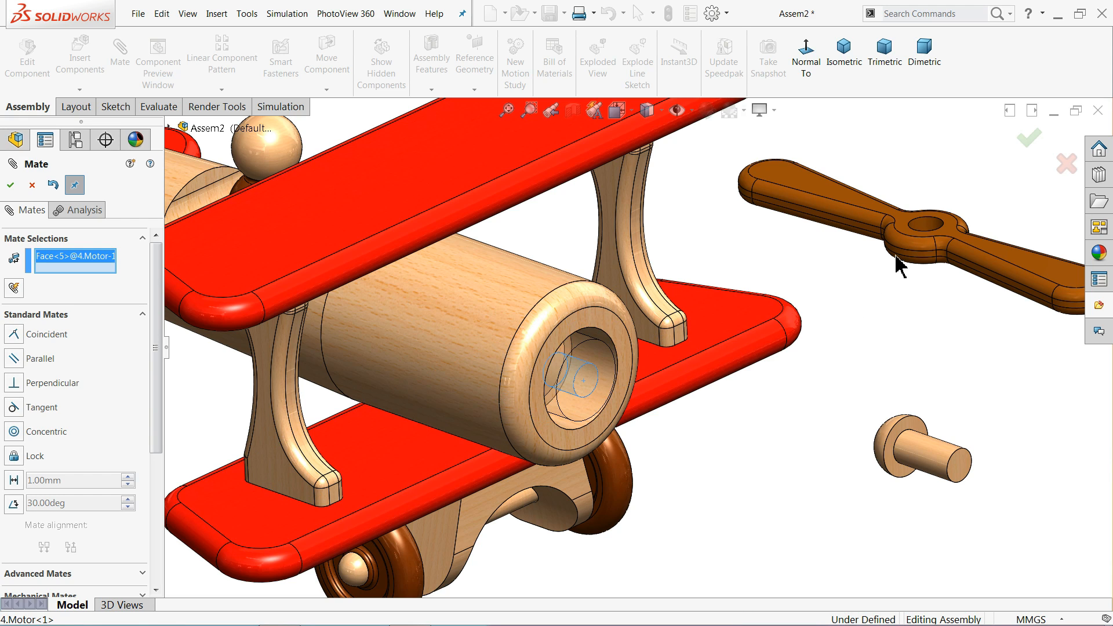
pyautogui.click(926, 233)
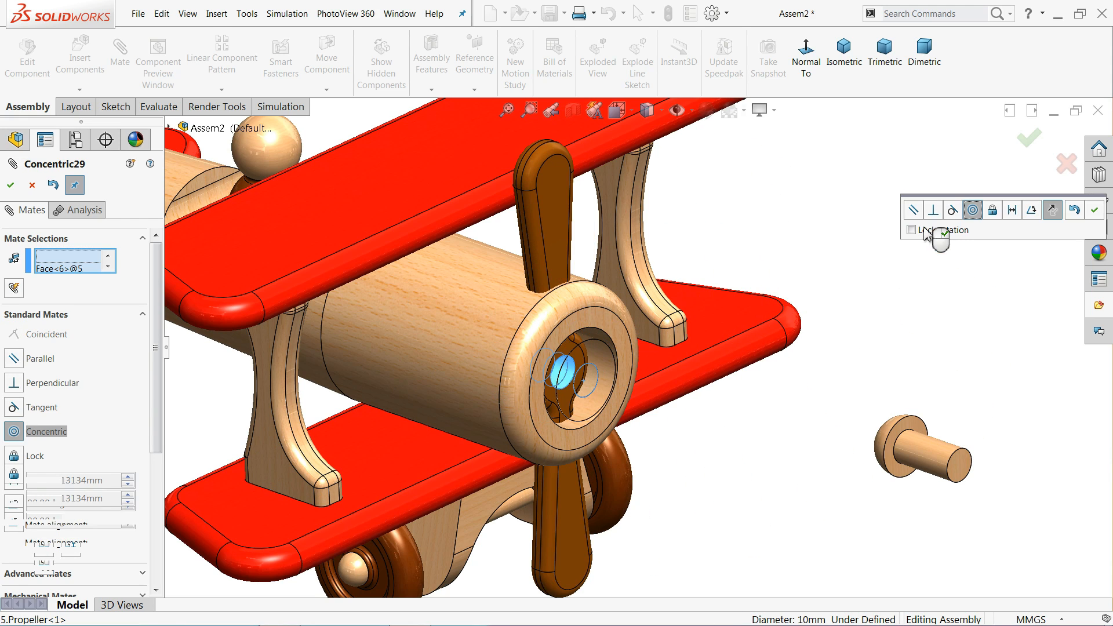
pyautogui.click(1094, 211)
pyautogui.moveTo(567, 273); pyautogui.dragTo(638, 371)
# Step: Mate the propeller hub's back face coincident with the motor's front face
pyautogui.scroll(-5, 592, 415)
pyautogui.click(596, 447)
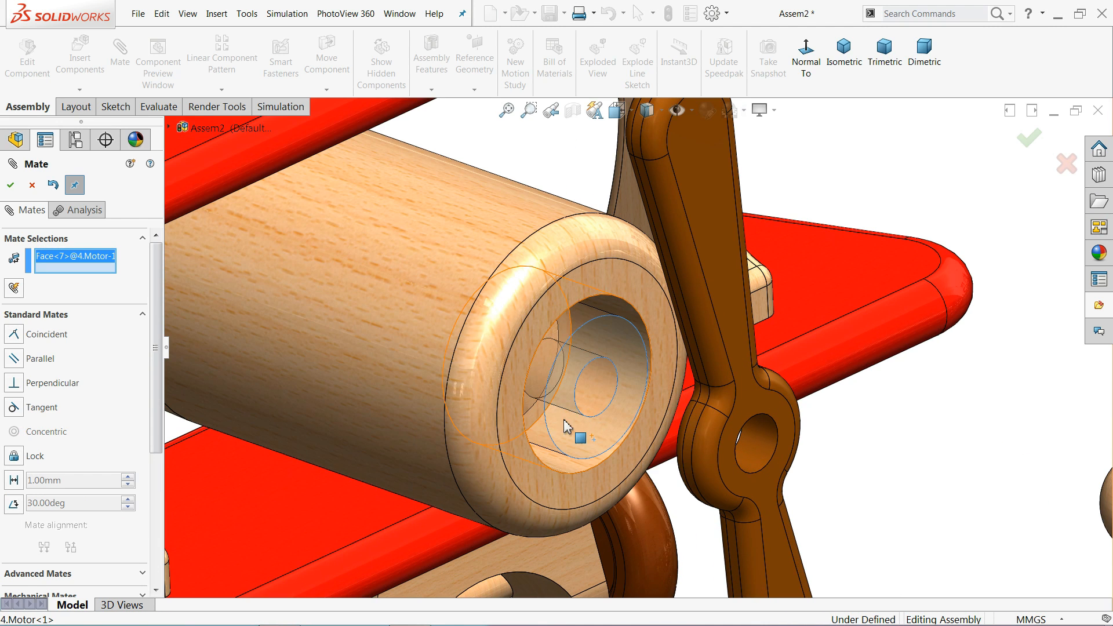
pyautogui.moveTo(611, 424); pyautogui.dragTo(720, 444, button='middle')
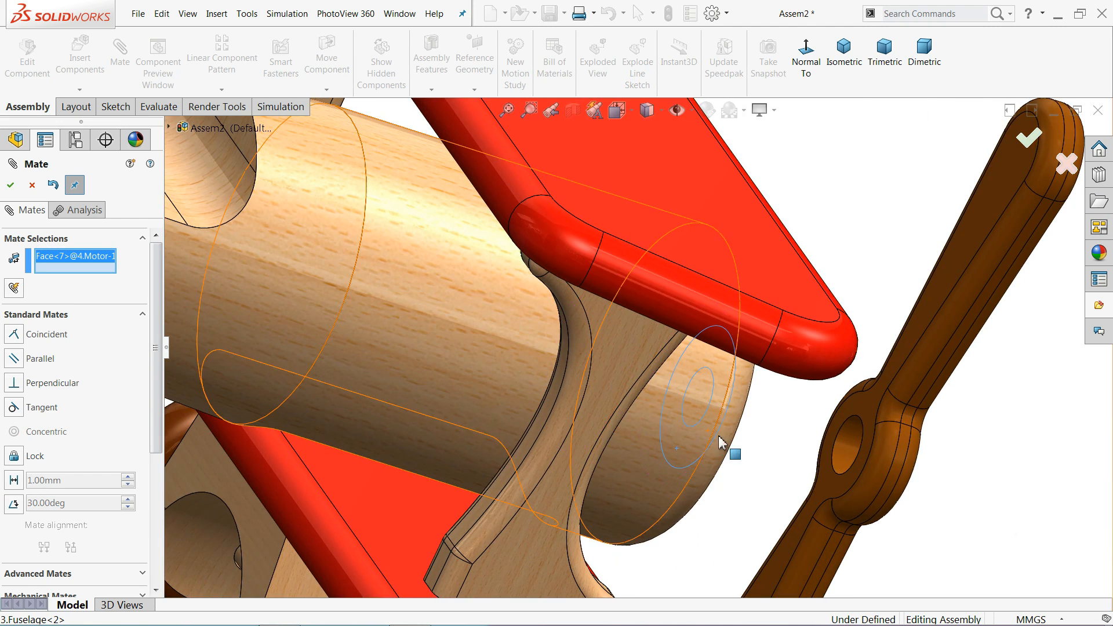
pyautogui.click(835, 490)
pyautogui.moveTo(774, 479); pyautogui.dragTo(716, 450, button='middle')
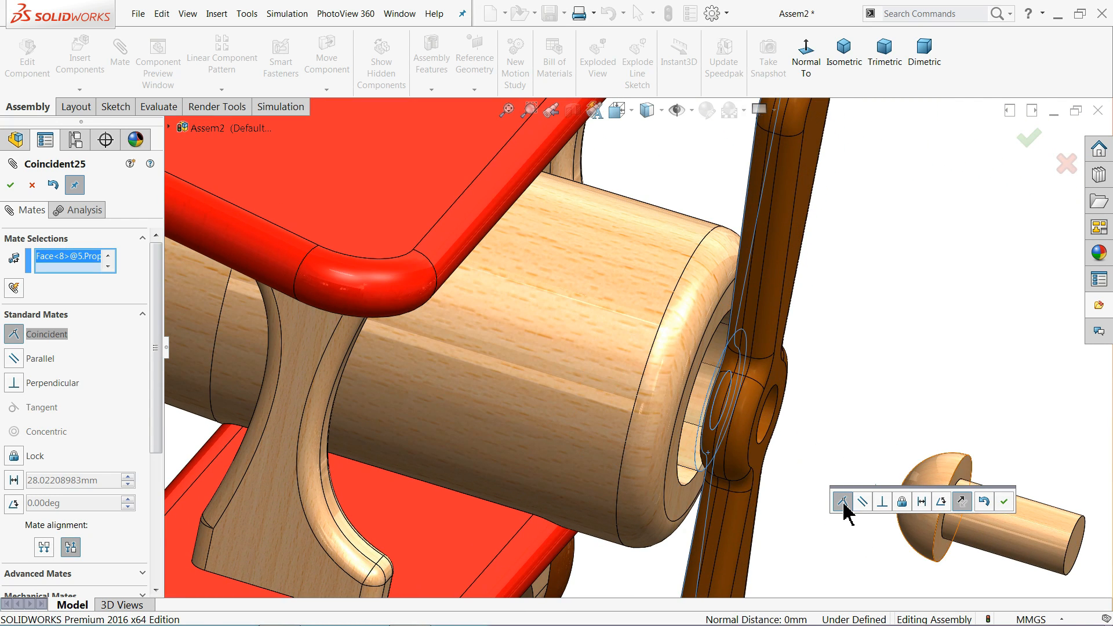
pyautogui.click(1005, 503)
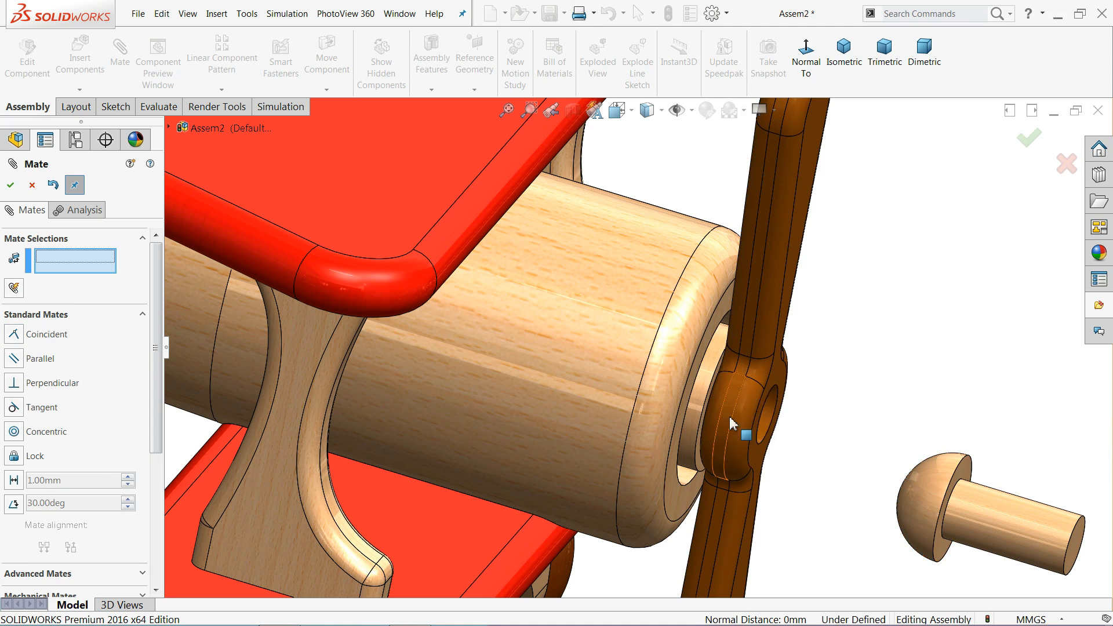
# Step: Mate the holder's shaft concentric with the propeller's hub hole, flipping the alignment so the shaft faces the propeller
pyautogui.scroll(5, 739, 432)
pyautogui.moveTo(739, 432); pyautogui.dragTo(703, 406, button='middle')
pyautogui.scroll(-3, 922, 461)
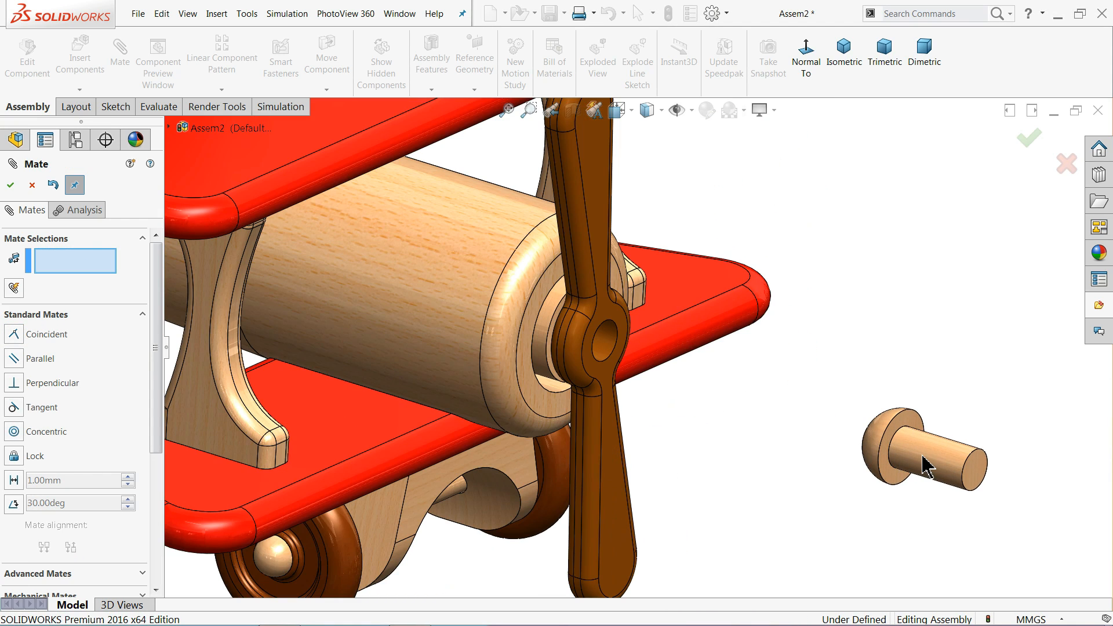
pyautogui.click(930, 462)
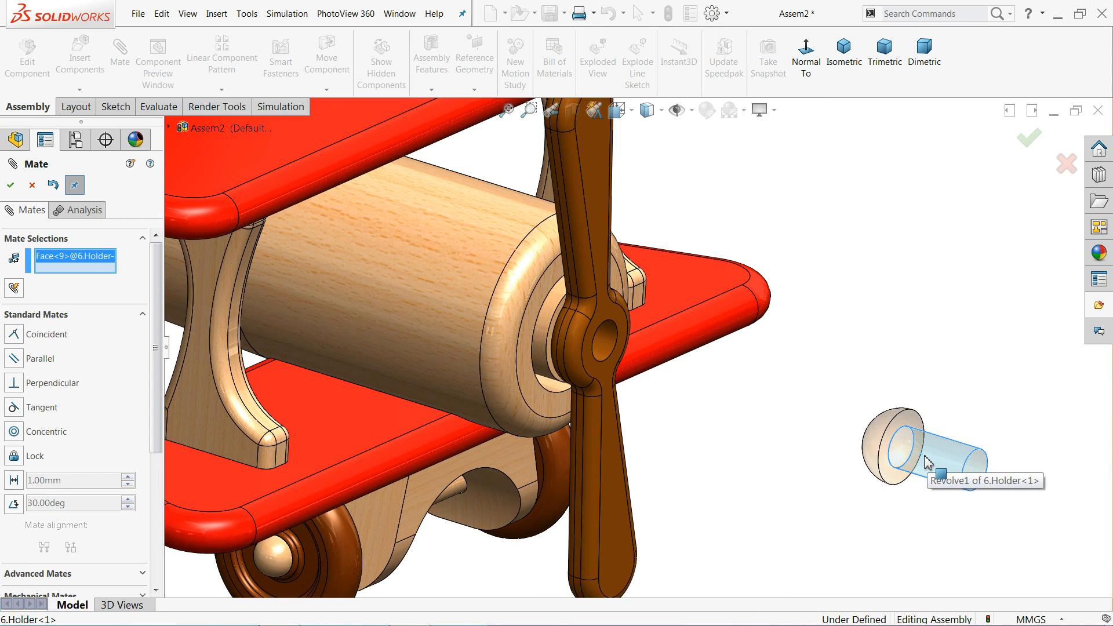
pyautogui.click(602, 340)
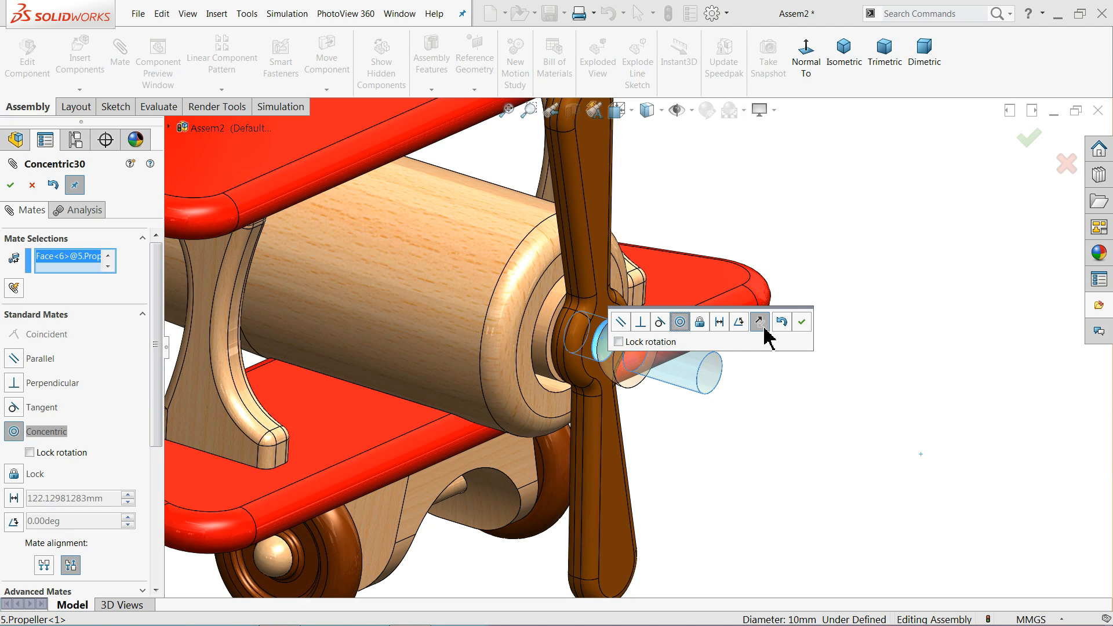
pyautogui.click(760, 322)
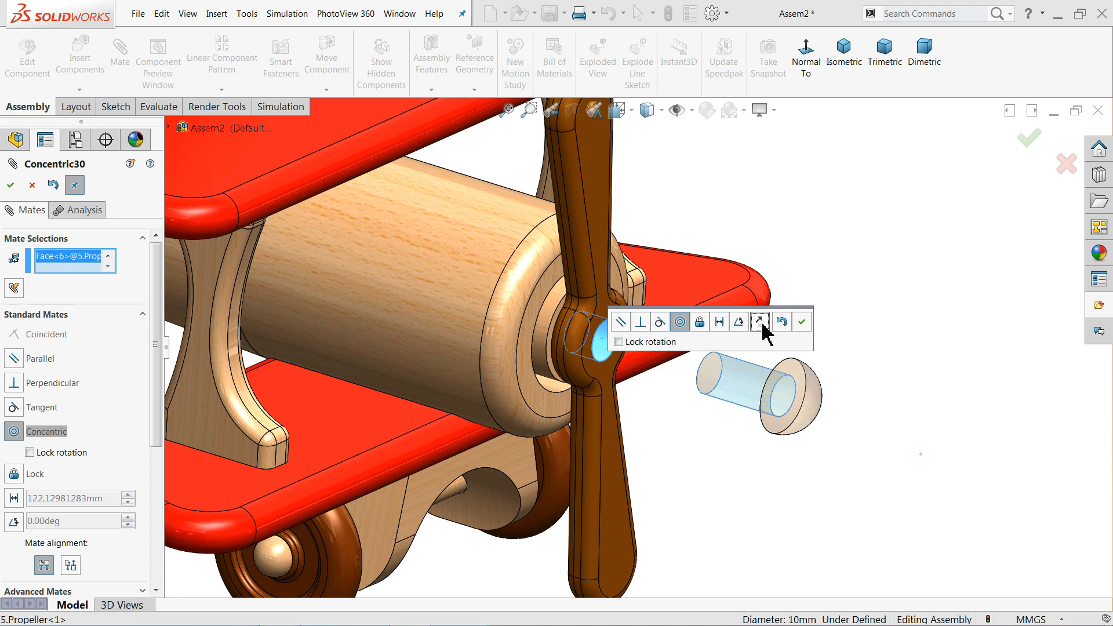
pyautogui.click(802, 322)
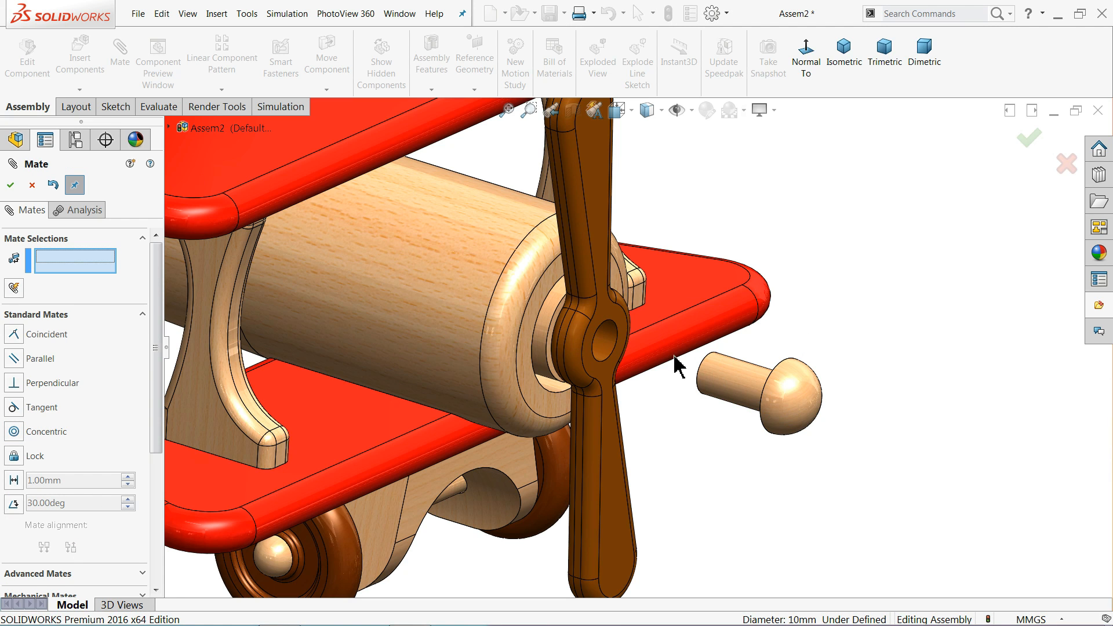
# Step: Mate the underside of the holder's head coincident with the propeller's front face, finish mating and show the isometric view
pyautogui.click(620, 325)
pyautogui.moveTo(688, 350); pyautogui.dragTo(907, 421, button='middle')
pyautogui.scroll(-5, 907, 421)
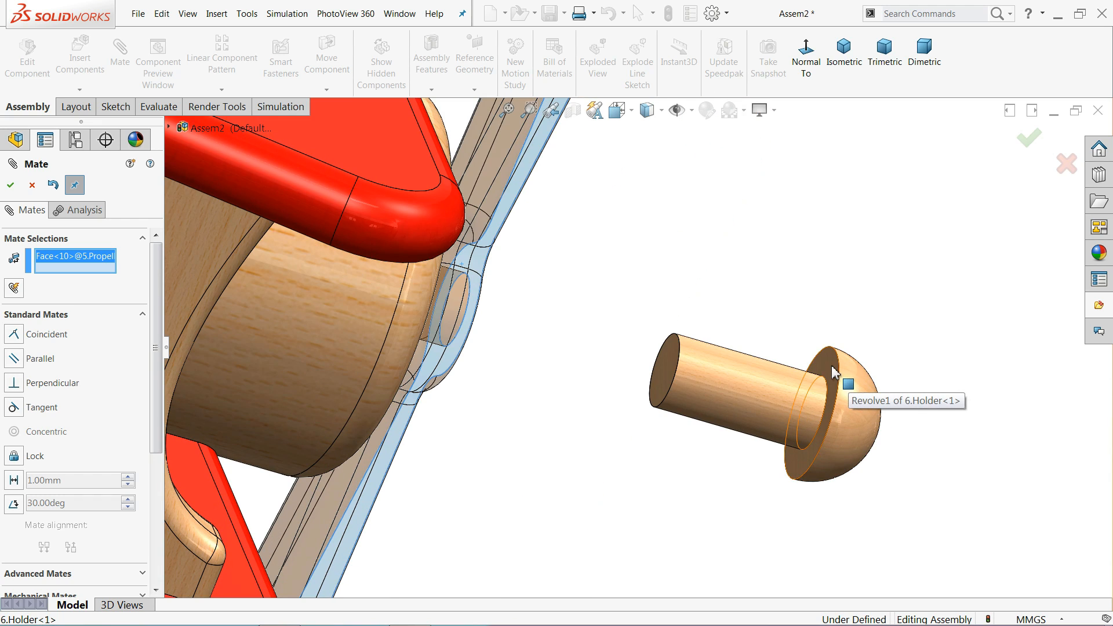
pyautogui.click(833, 373)
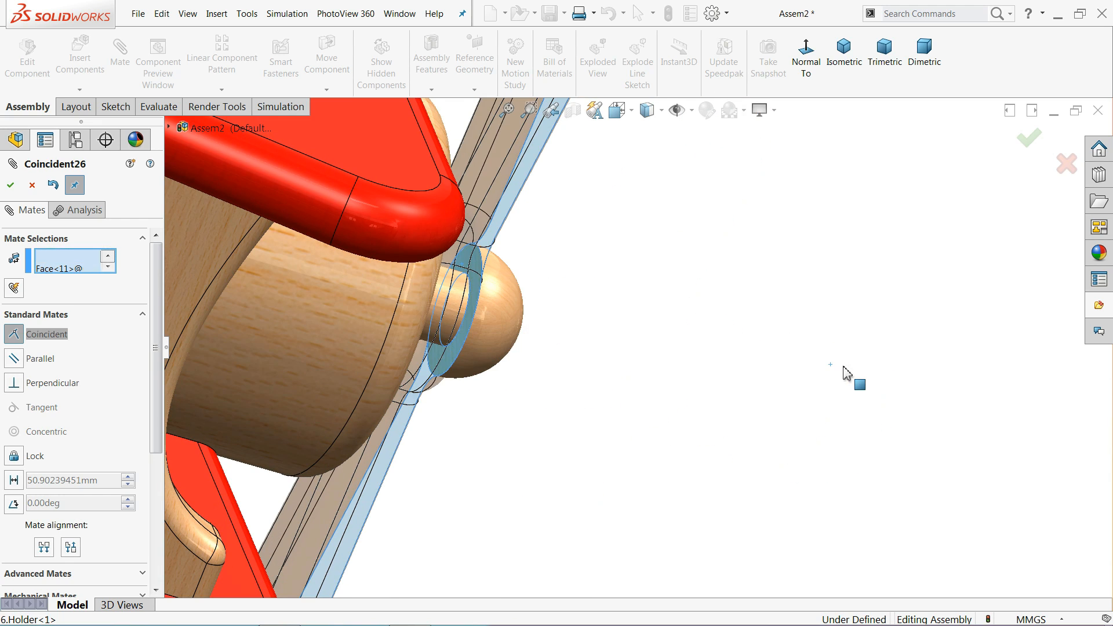
pyautogui.click(1049, 400)
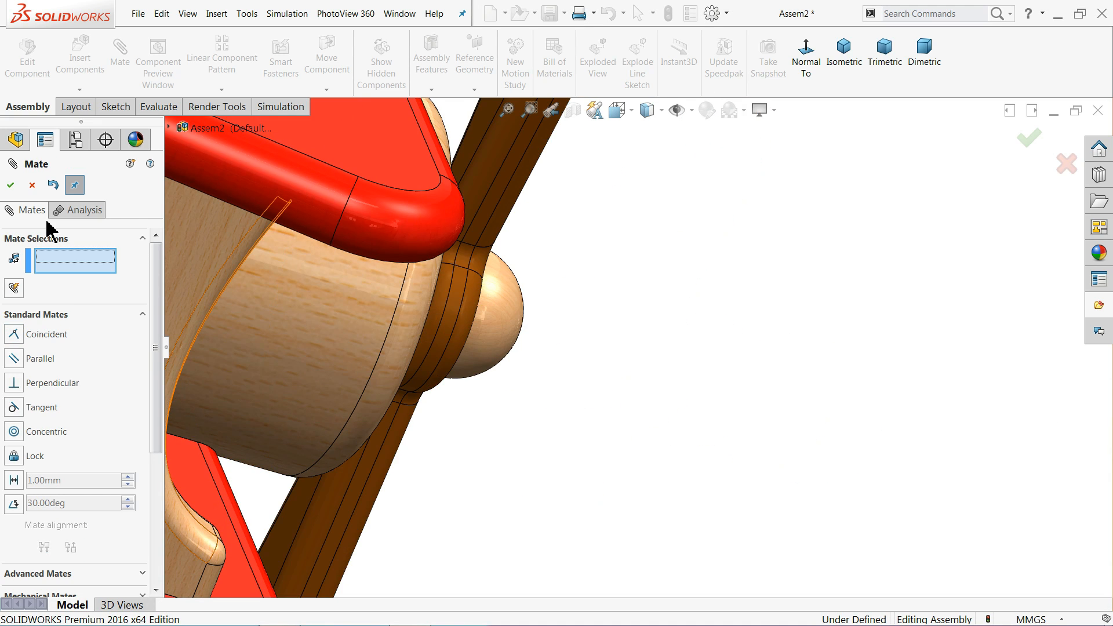
pyautogui.click(38, 185)
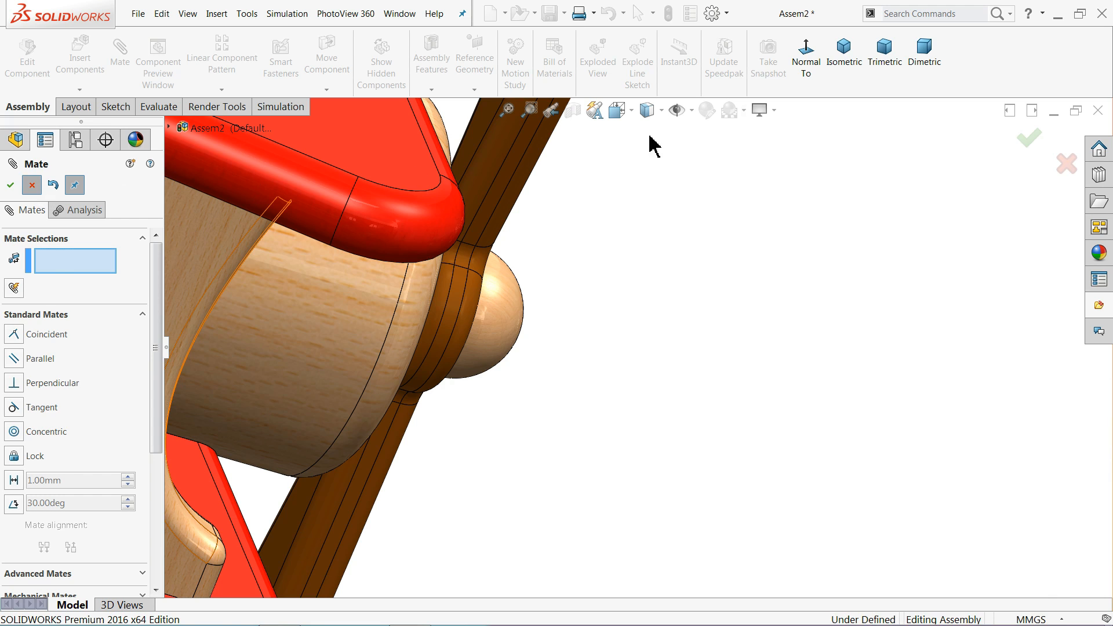
pyautogui.click(846, 78)
pyautogui.scroll(-3, 759, 348)
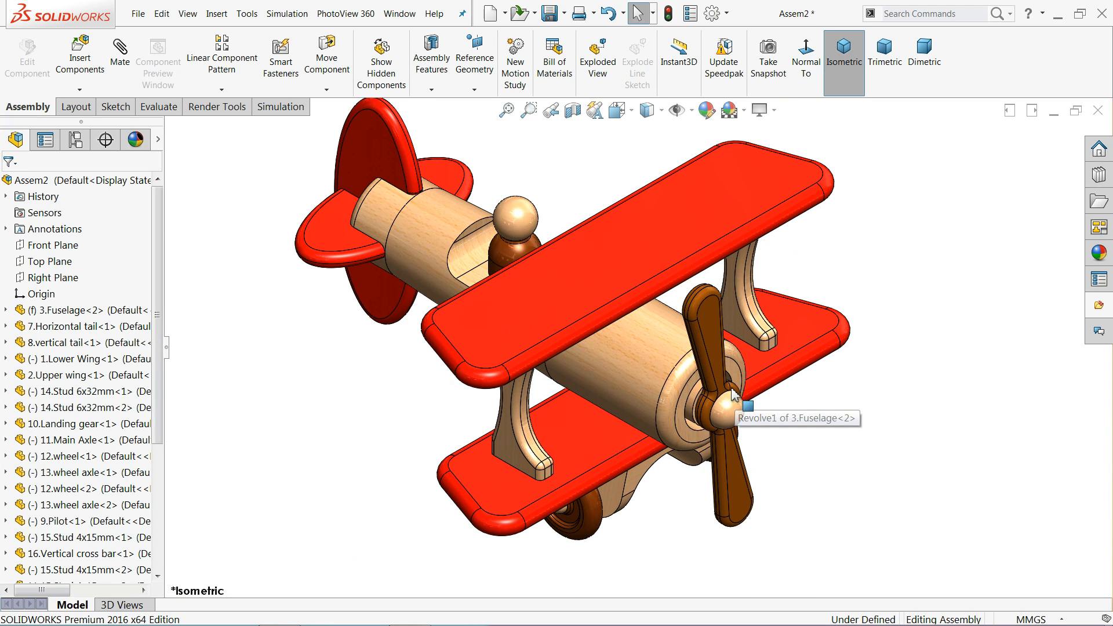
# Step: Turn the propeller about its hub in both directions to check that it spins on the motor
pyautogui.click(707, 326)
pyautogui.moveTo(752, 341); pyautogui.dragTo(545, 412)
pyautogui.click(852, 457)
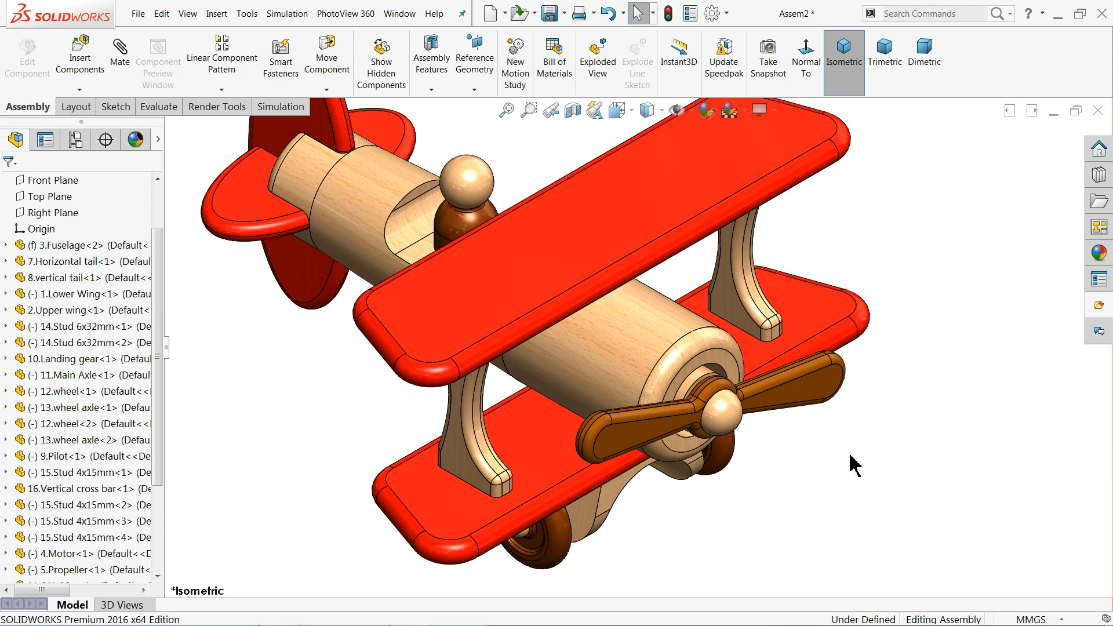
pyautogui.press('z')
pyautogui.press('z')
pyautogui.scroll(-2, 573, 255)
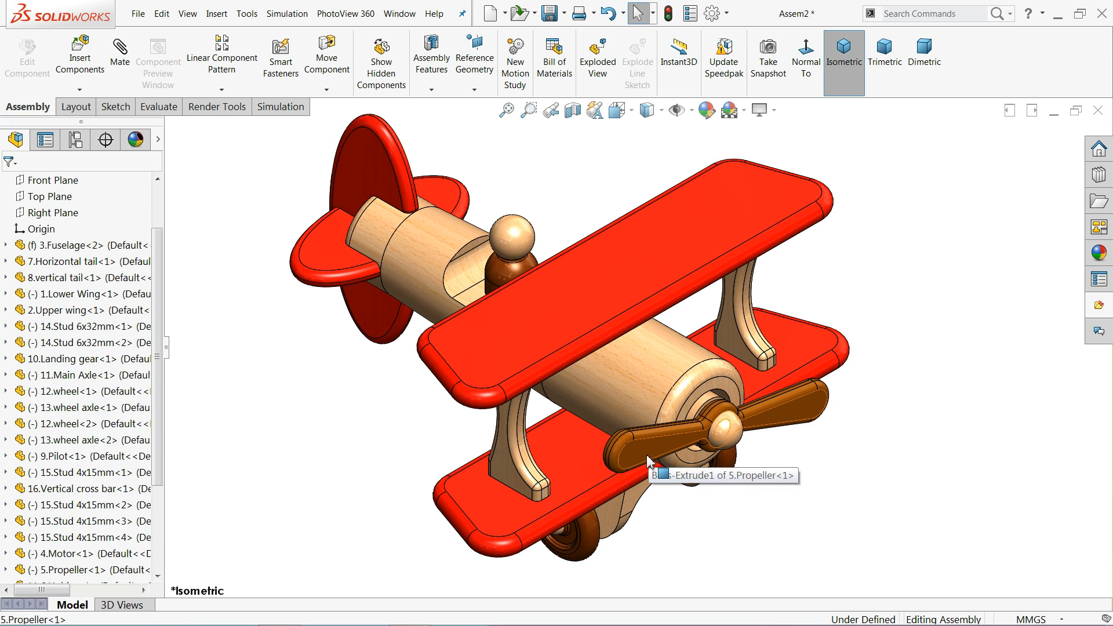
pyautogui.moveTo(649, 449); pyautogui.dragTo(663, 531)
pyautogui.click(841, 494)
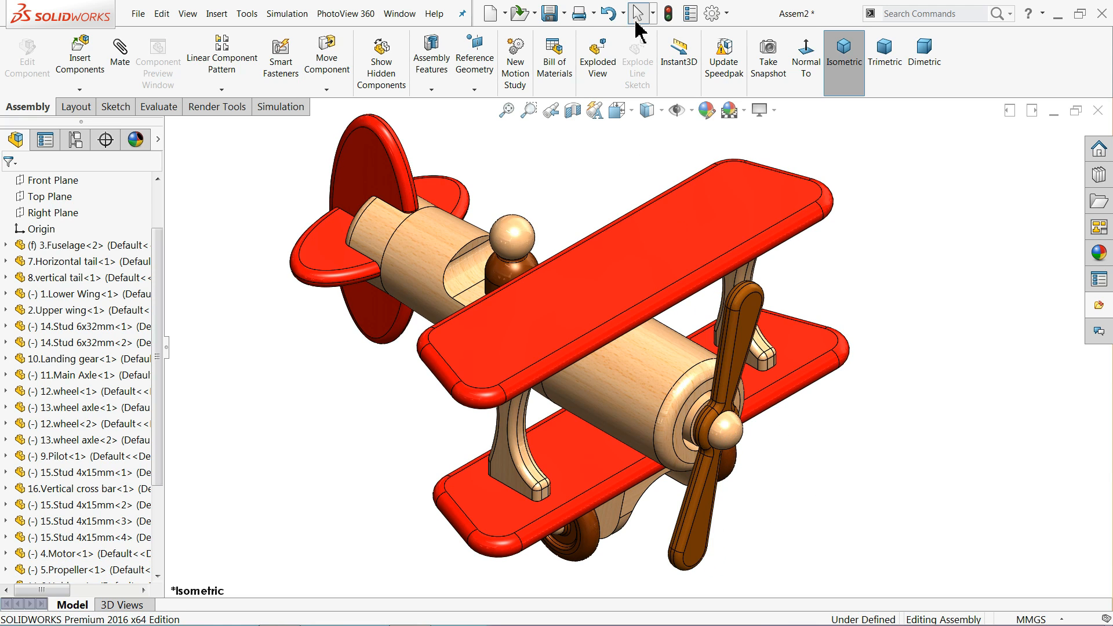
# Step: Save the assembly under the new file name "toy plane assembly" in the Wooden toy Plane folder
pyautogui.click(564, 13)
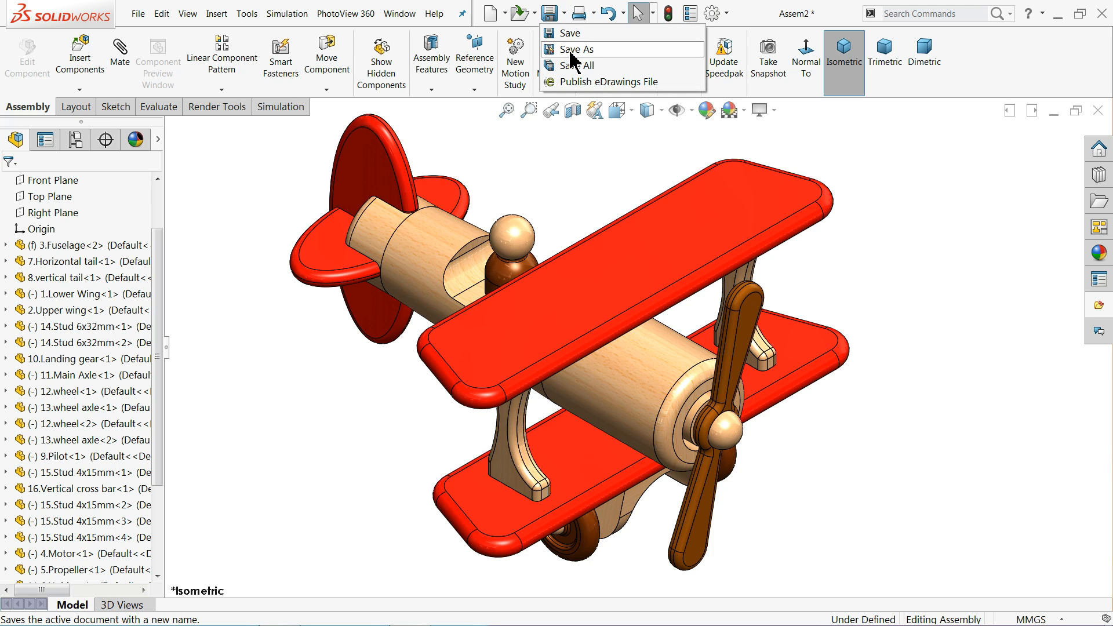
pyautogui.click(571, 51)
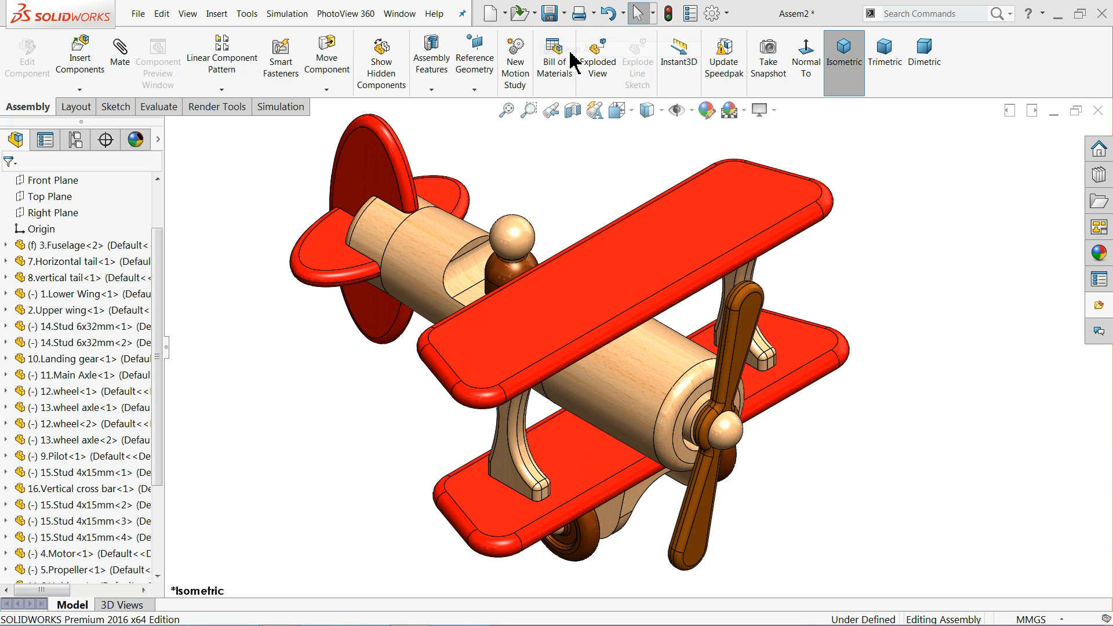
pyautogui.click(462, 217)
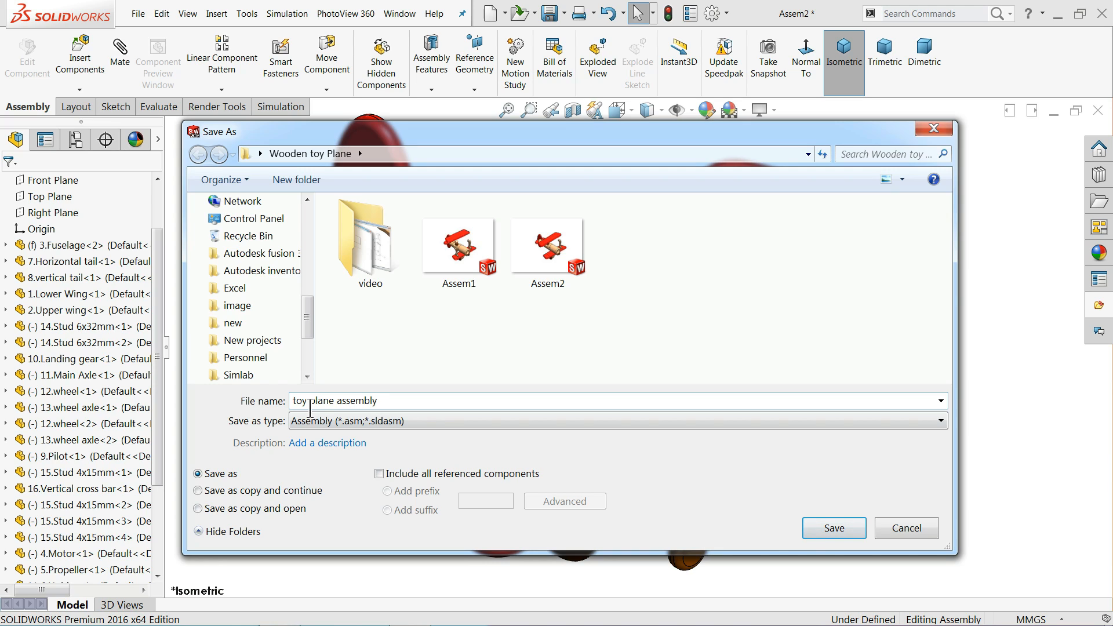
pyautogui.click(831, 529)
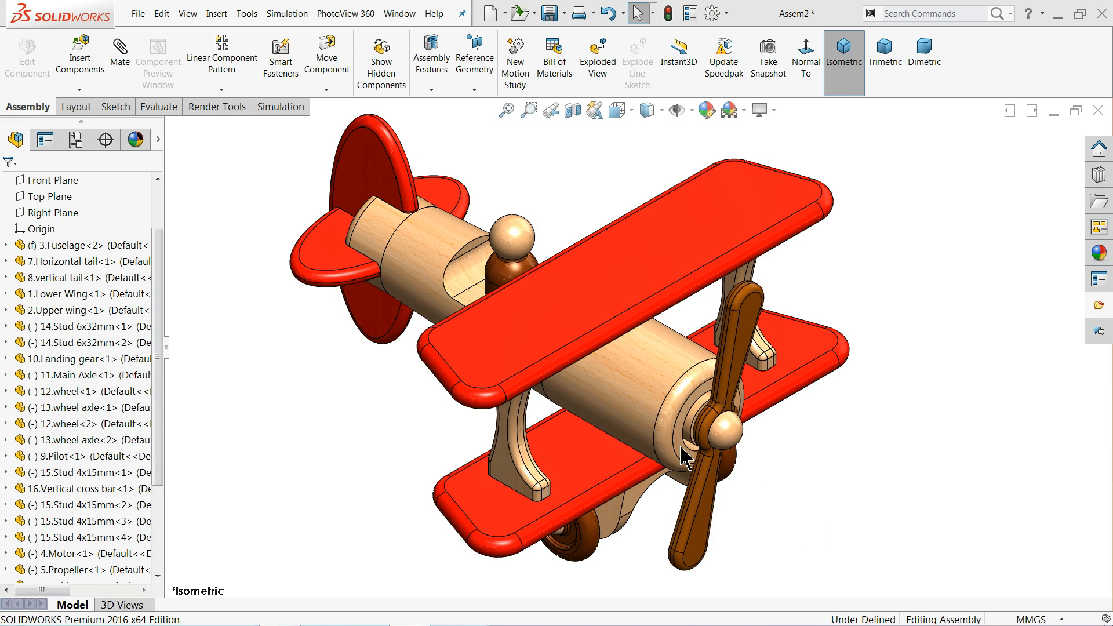
# Step: Show the MotionManager, open Motion Study 1 and expand its timeline
pyautogui.scroll(2, 663, 368)
pyautogui.scroll(-1, 662, 367)
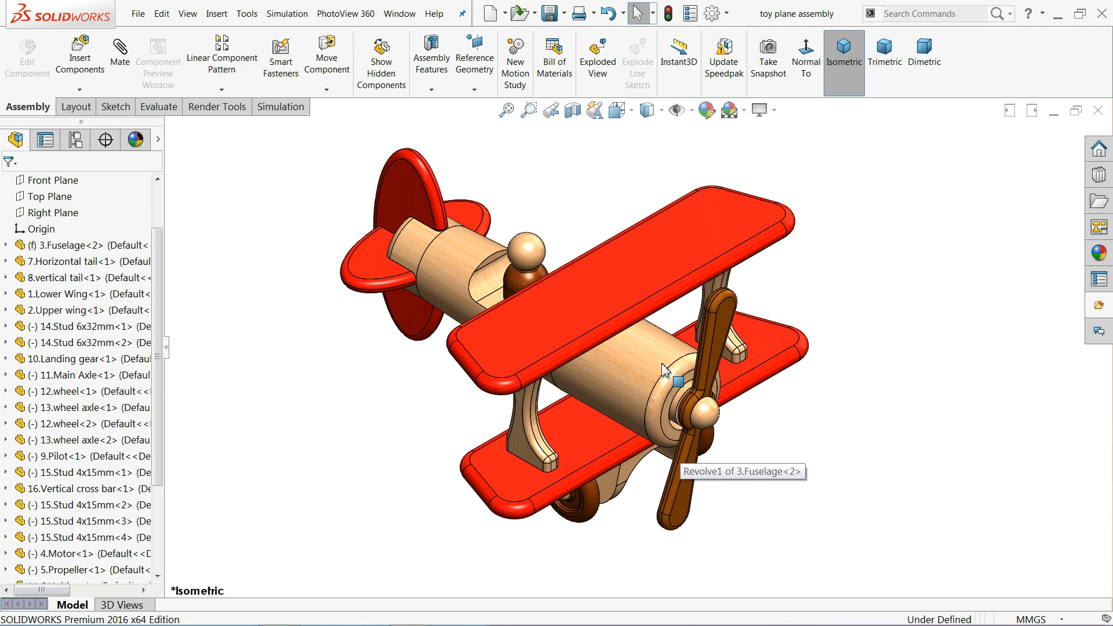
pyautogui.rightClick(1034, 76)
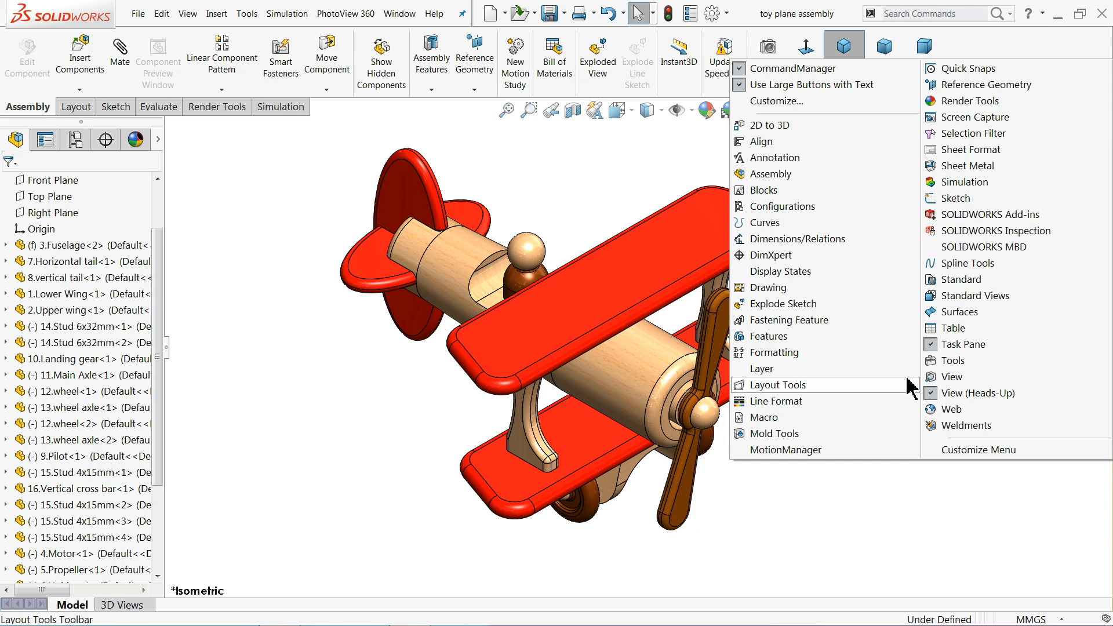
pyautogui.click(804, 451)
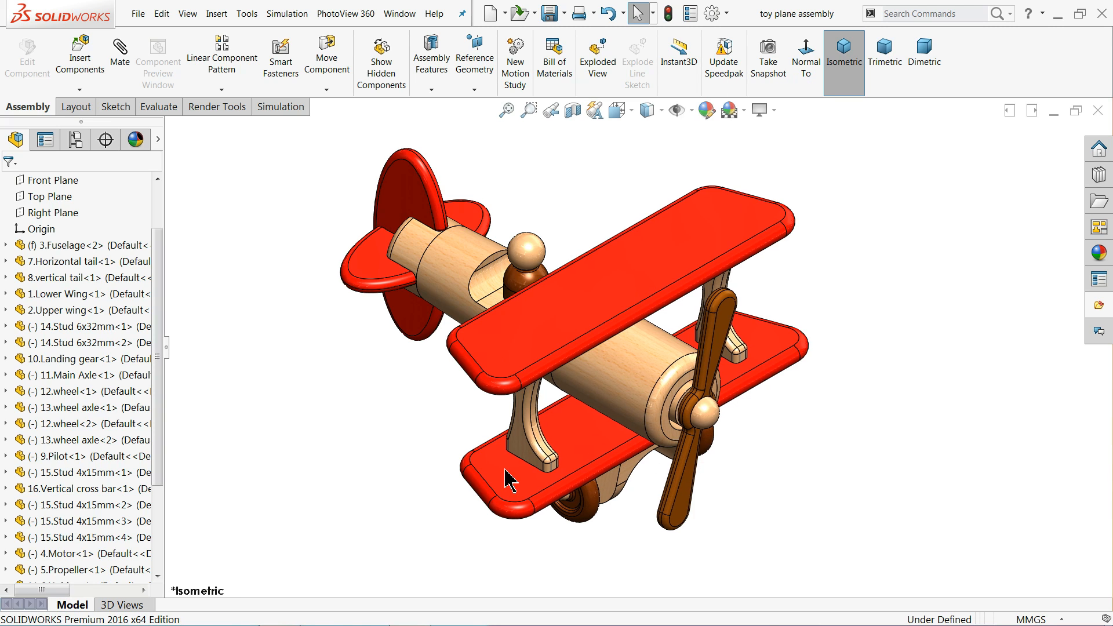
pyautogui.click(192, 603)
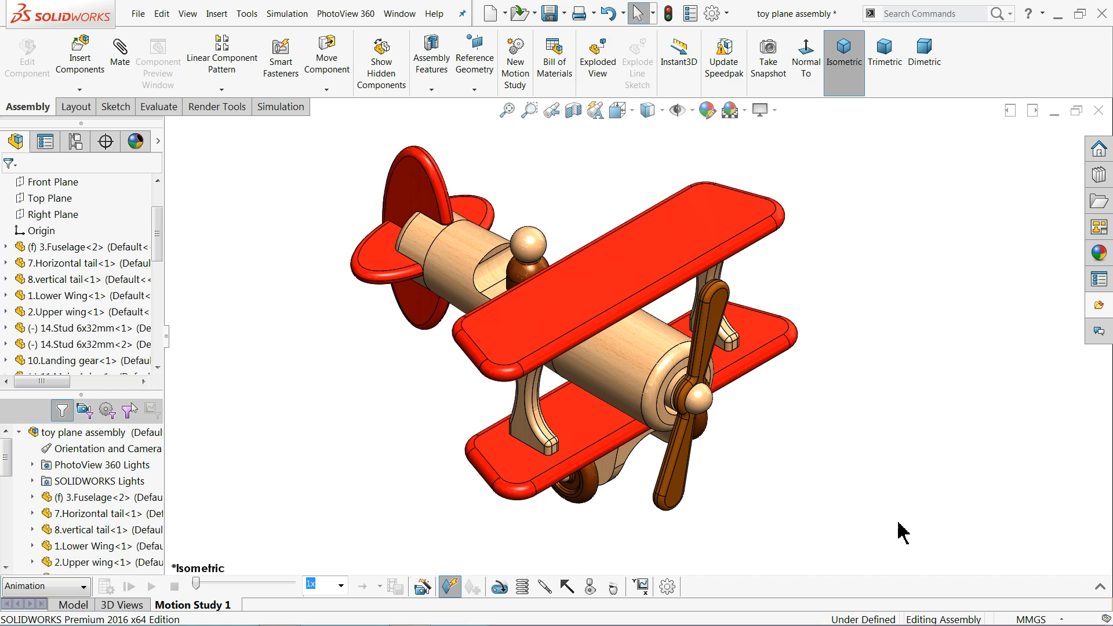
pyautogui.click(1096, 586)
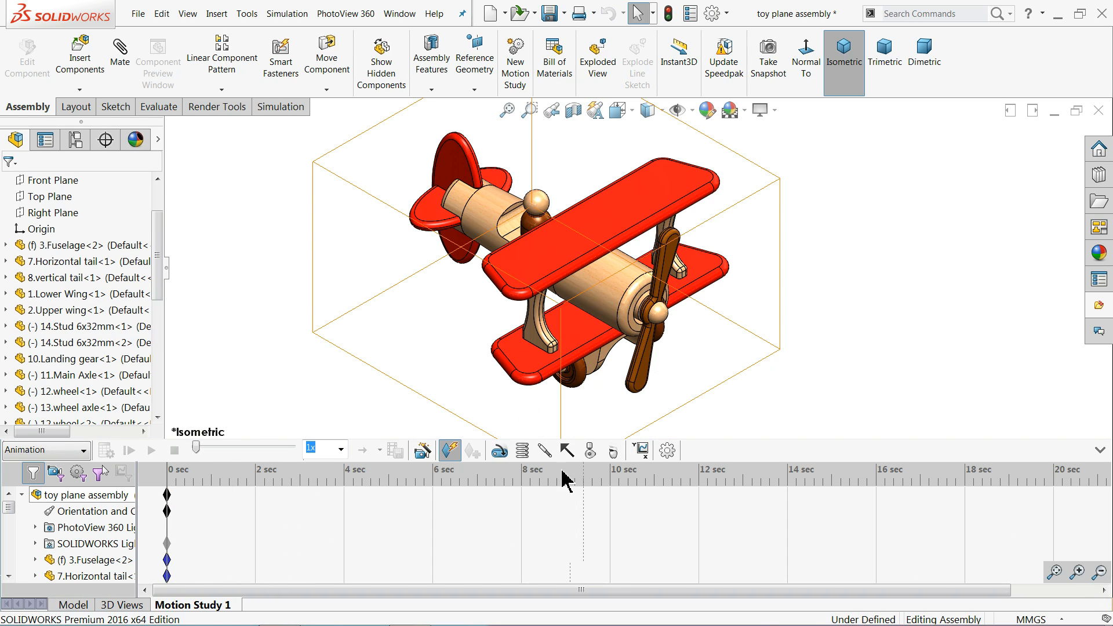
# Step: Accept the motion study properties at 8 frames per second and extend the Animation study's duration to 10 seconds
pyautogui.click(668, 451)
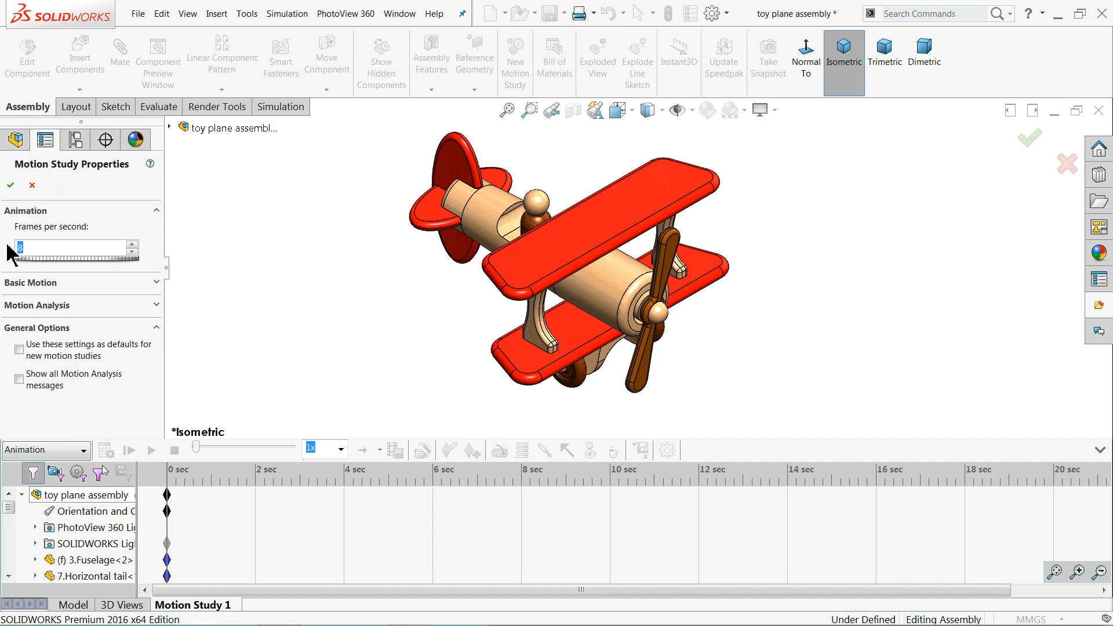
pyautogui.click(11, 185)
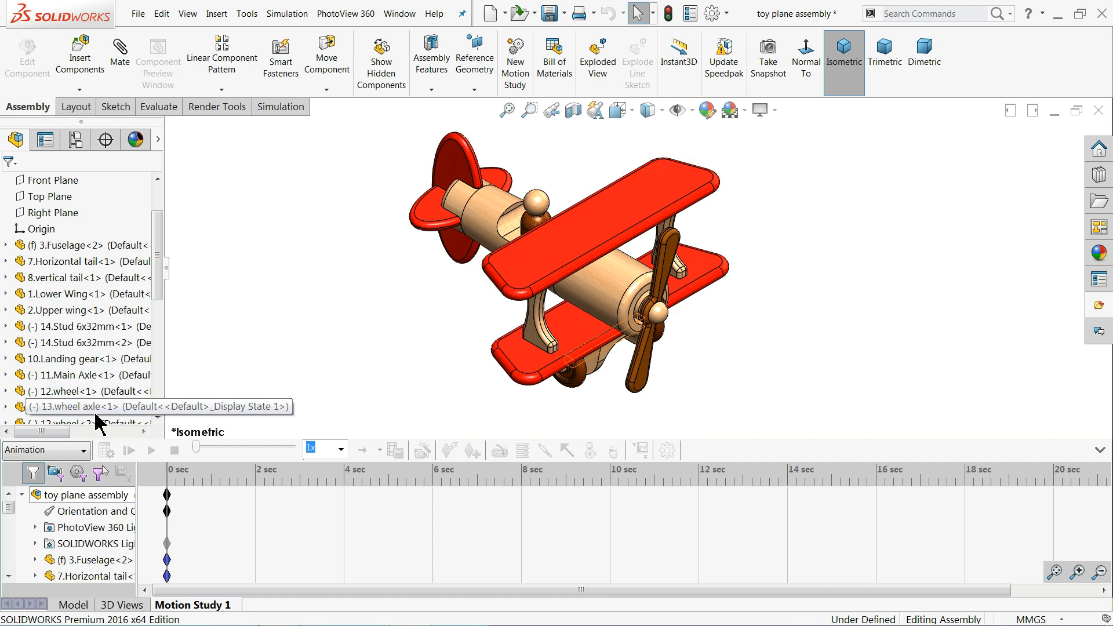
pyautogui.moveTo(170, 499); pyautogui.dragTo(611, 498)
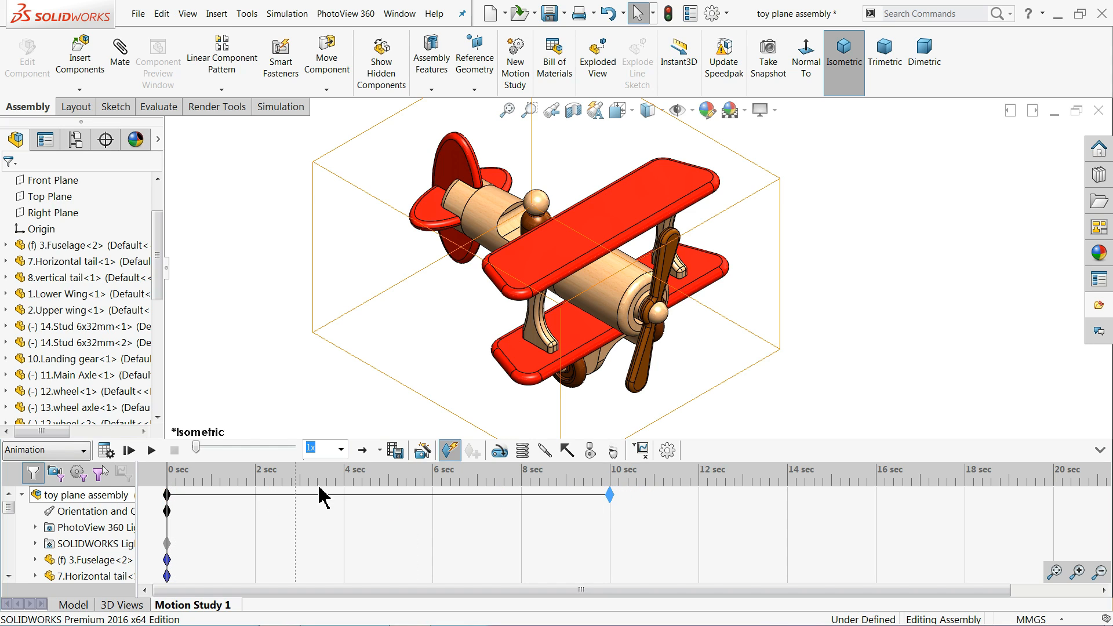
pyautogui.click(60, 456)
pyautogui.click(65, 463)
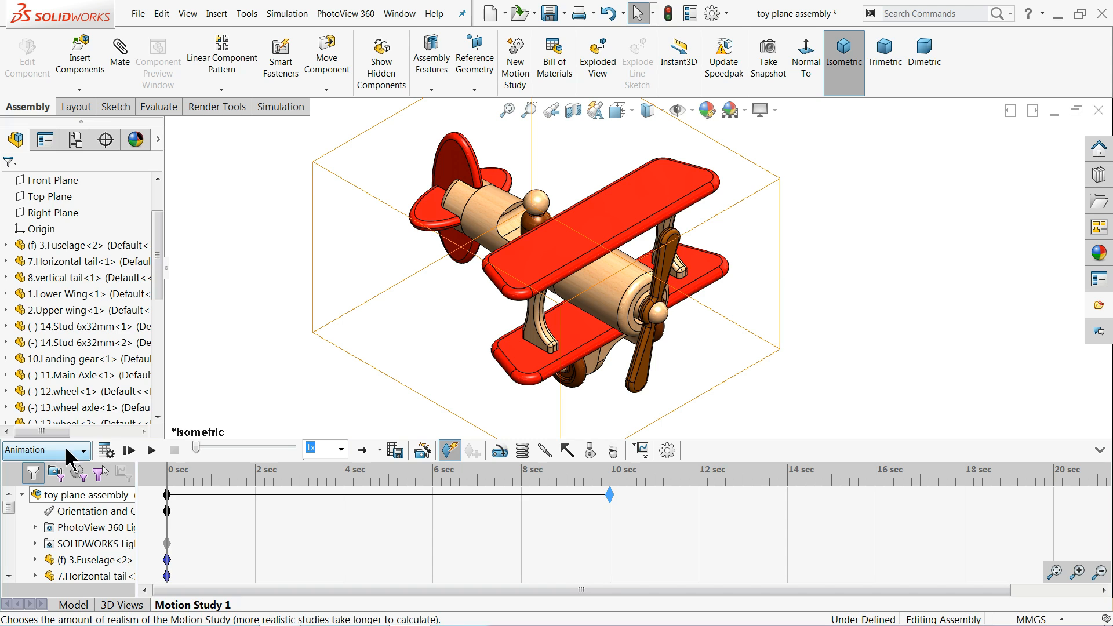
# Step: Add a rotary motor on the propeller's hub face with a constant speed of 10 RPM
pyautogui.click(500, 454)
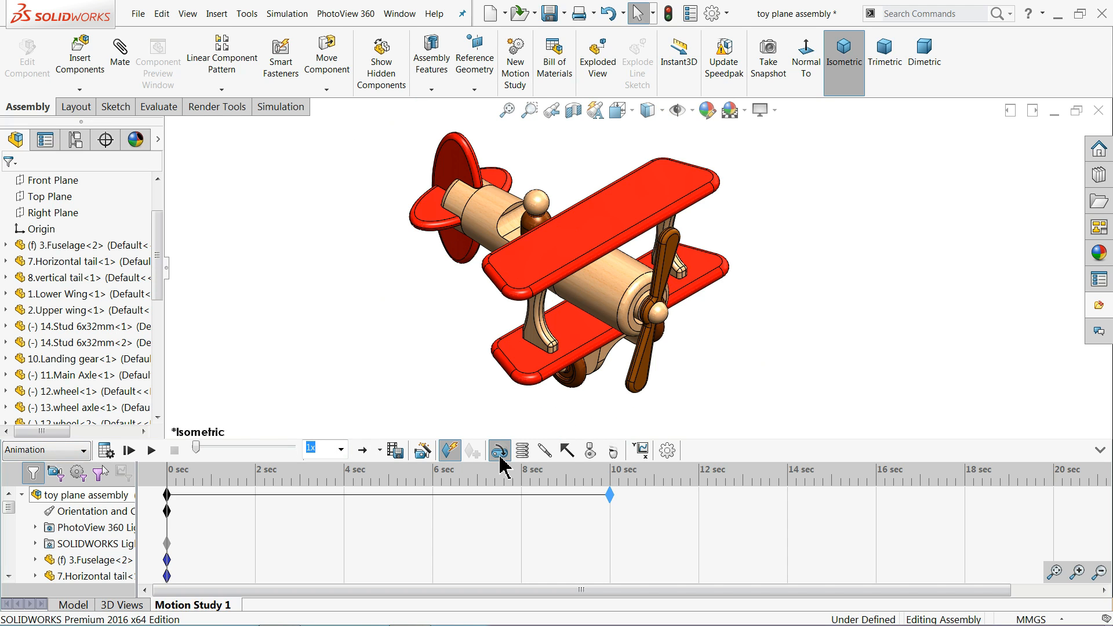
pyautogui.scroll(-5, 665, 295)
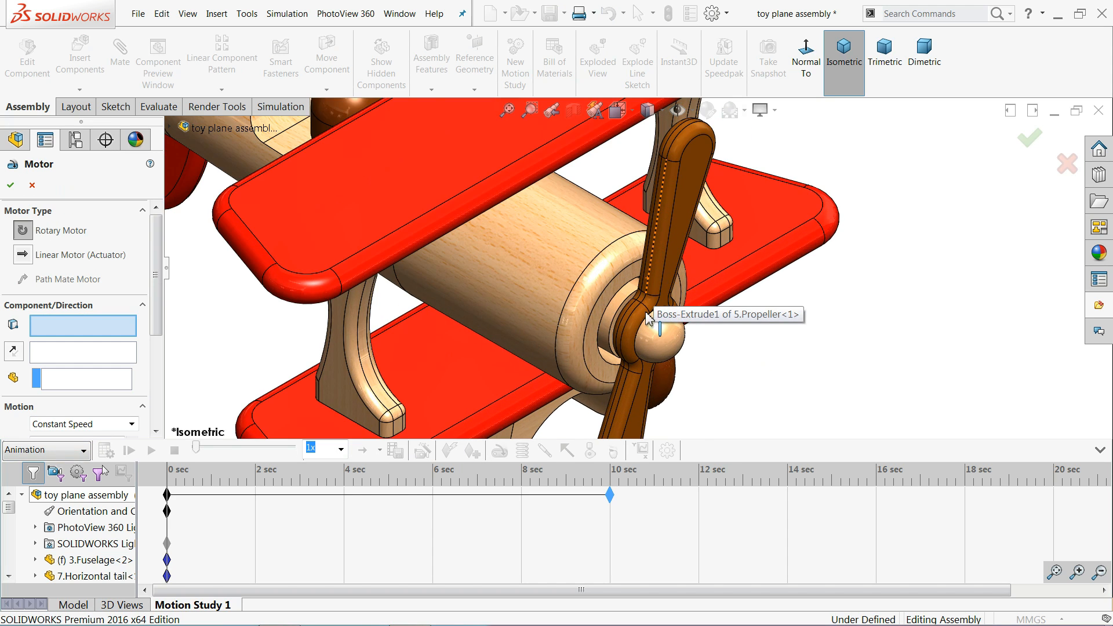
pyautogui.click(612, 302)
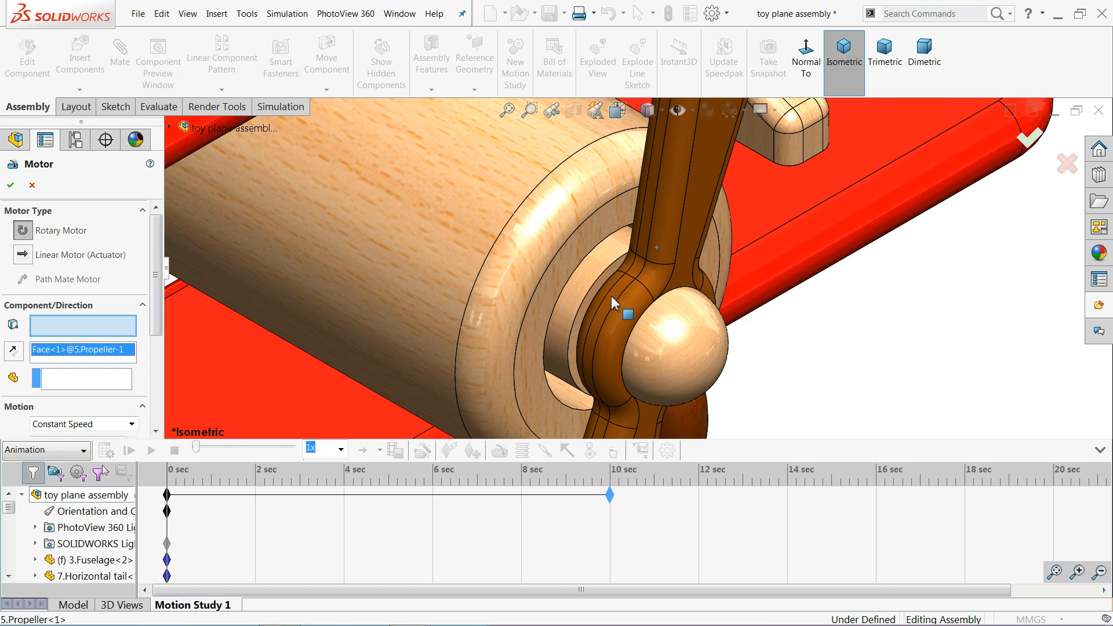
pyautogui.scroll(10, 654, 307)
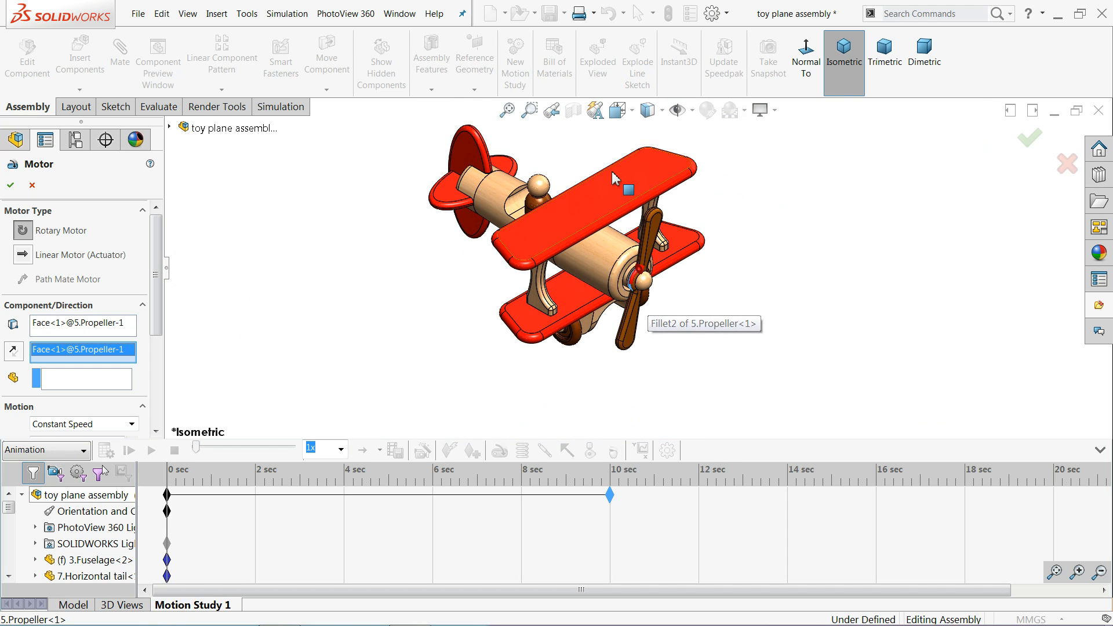
pyautogui.scroll(-2, 616, 185)
pyautogui.scroll(-2, 613, 193)
pyautogui.scroll(1, 632, 273)
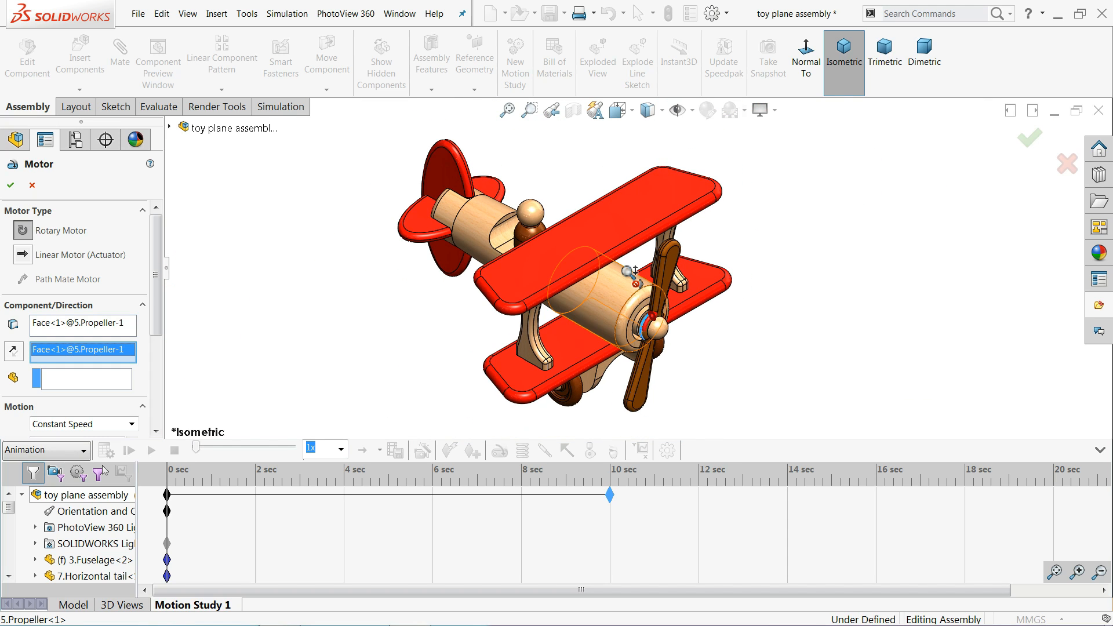
pyautogui.scroll(-1, 642, 301)
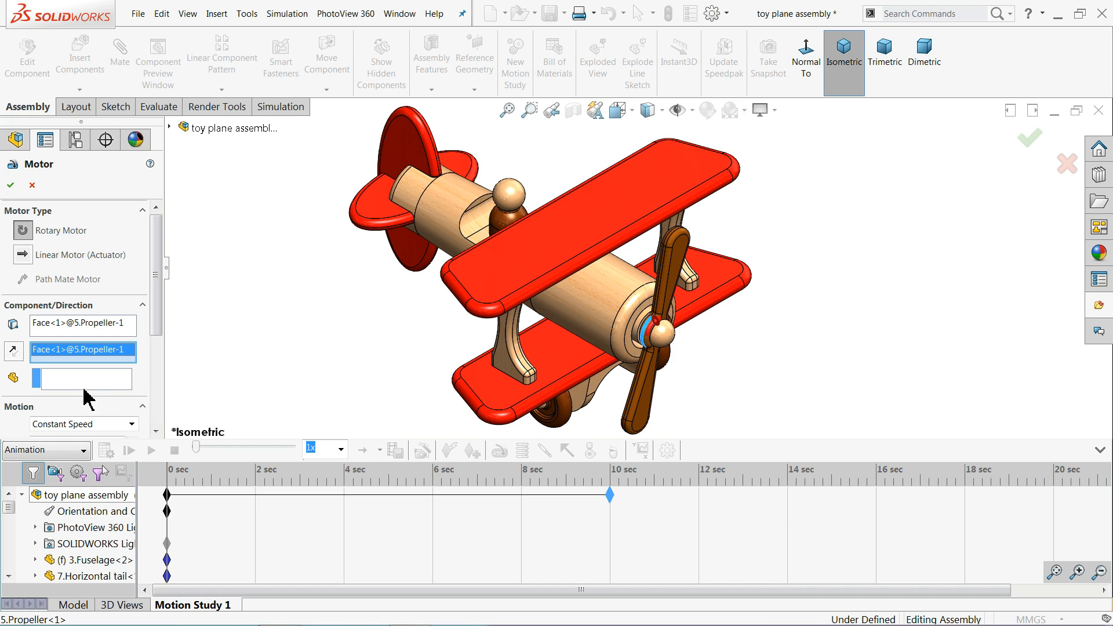
pyautogui.moveTo(156, 327); pyautogui.dragTo(159, 393)
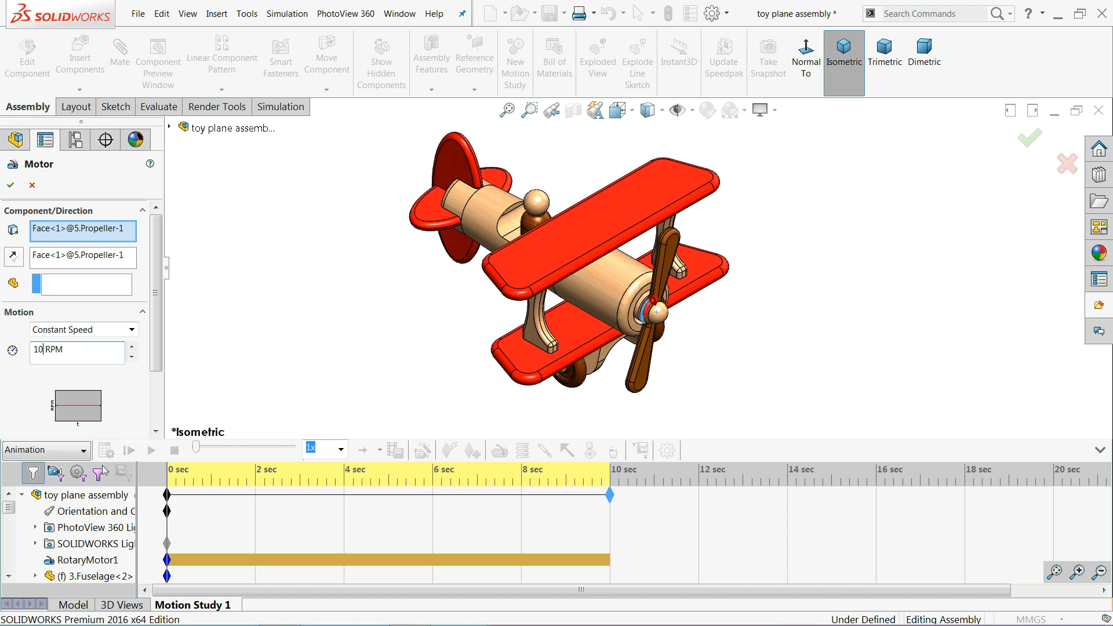
pyautogui.click(11, 186)
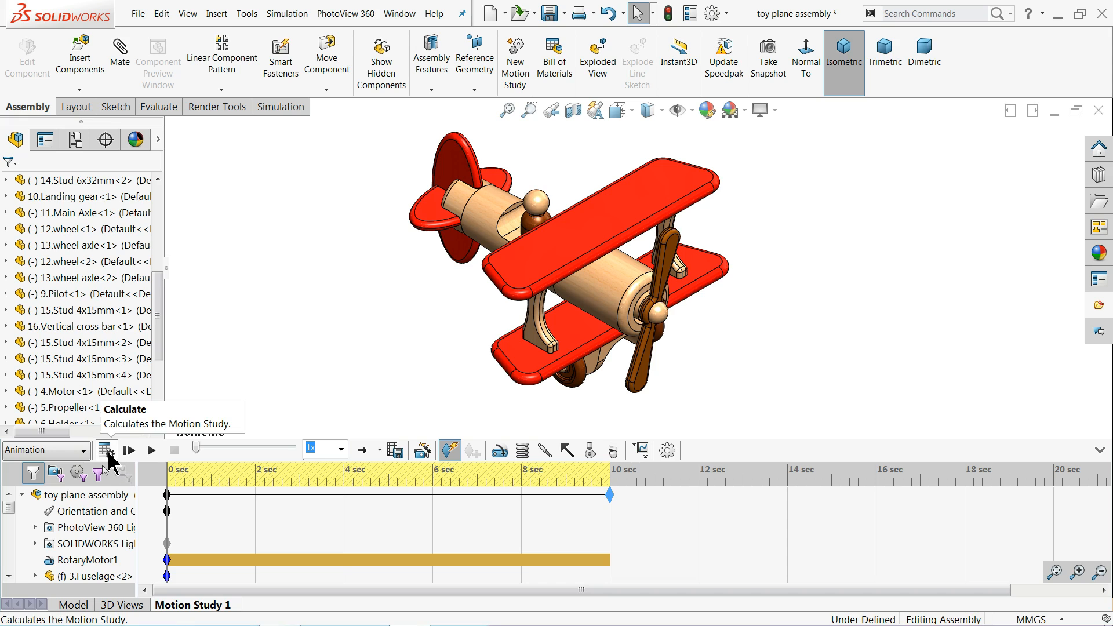
# Step: Calculate the motion study and play back the propeller animation with the timeline collapsed
pyautogui.click(108, 453)
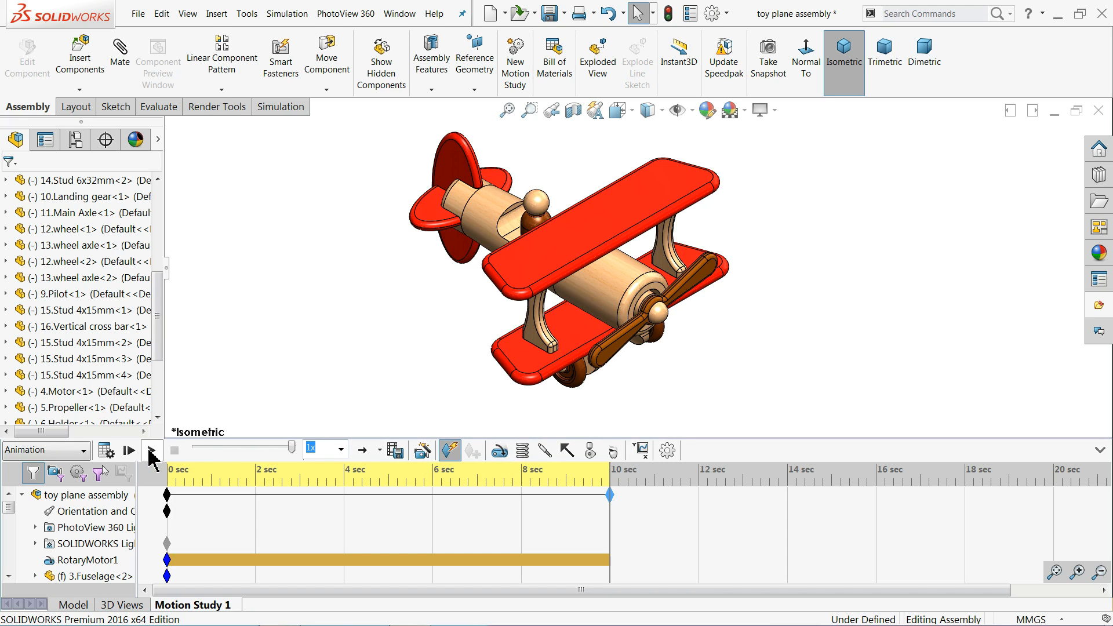
pyautogui.click(151, 451)
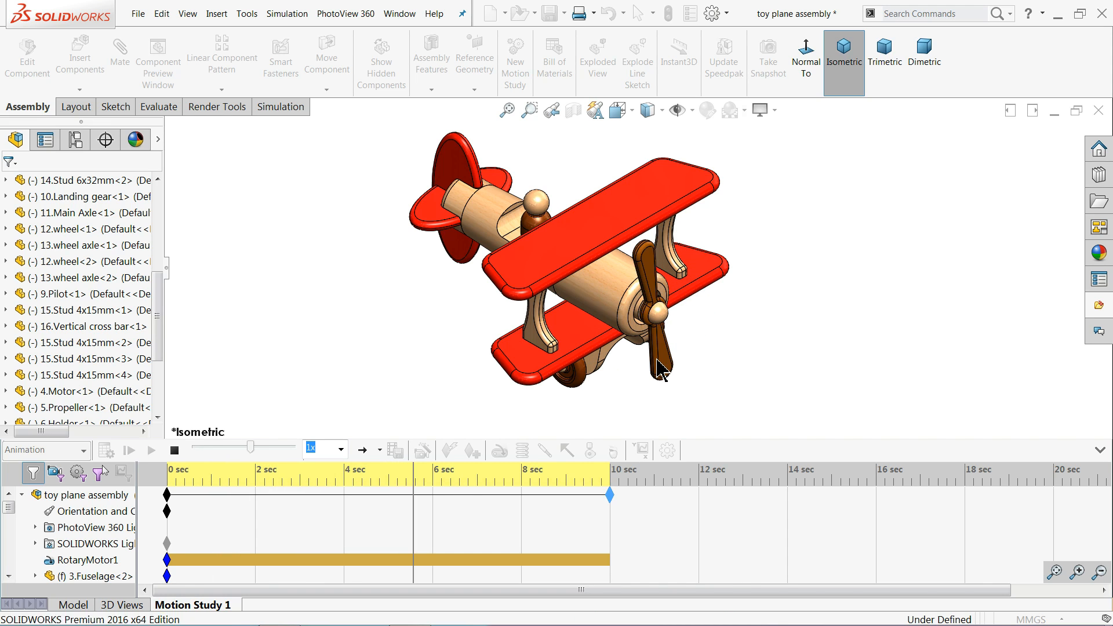
pyautogui.click(1100, 450)
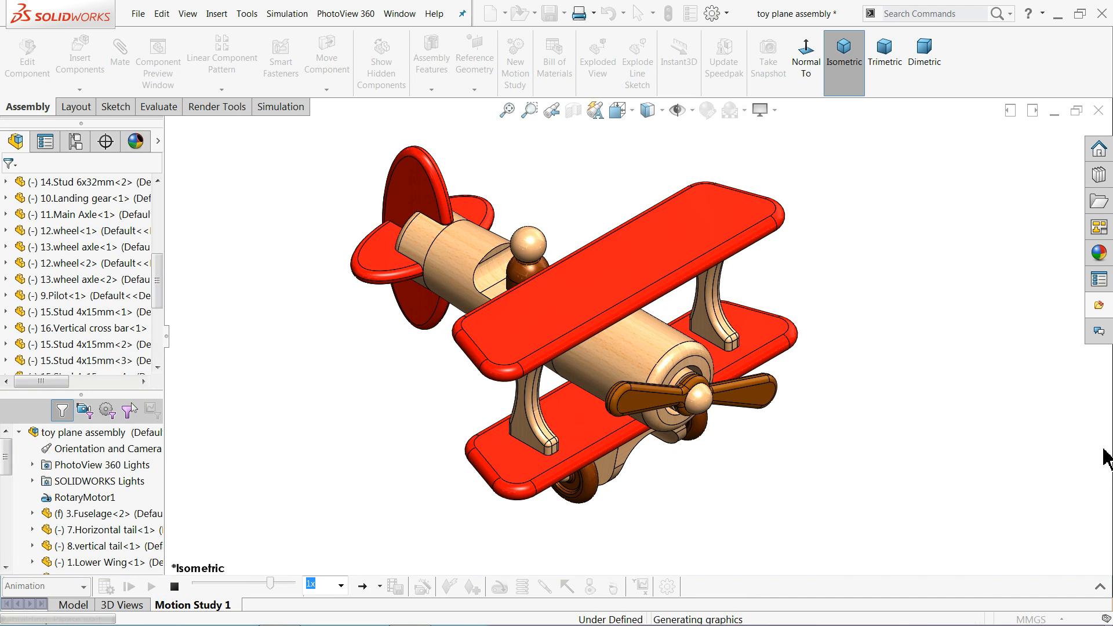